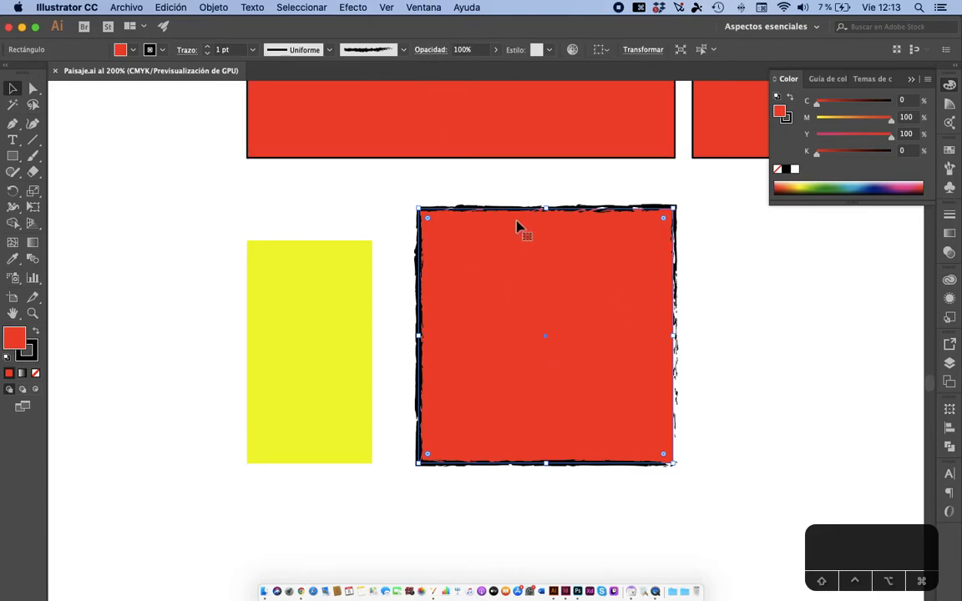
# Step: Lower the brush-stroked red square's opacity to 52%, overlap it with the yellow rectangle and bring it to the front
pyautogui.click(496, 50)
pyautogui.moveTo(493, 69); pyautogui.dragTo(470, 67)
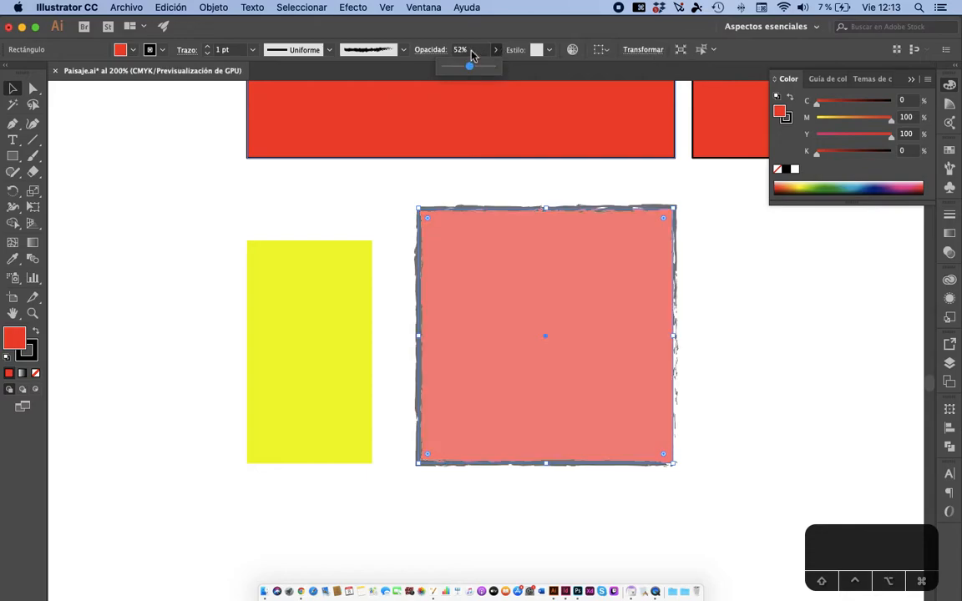
pyautogui.moveTo(578, 265); pyautogui.dragTo(479, 235)
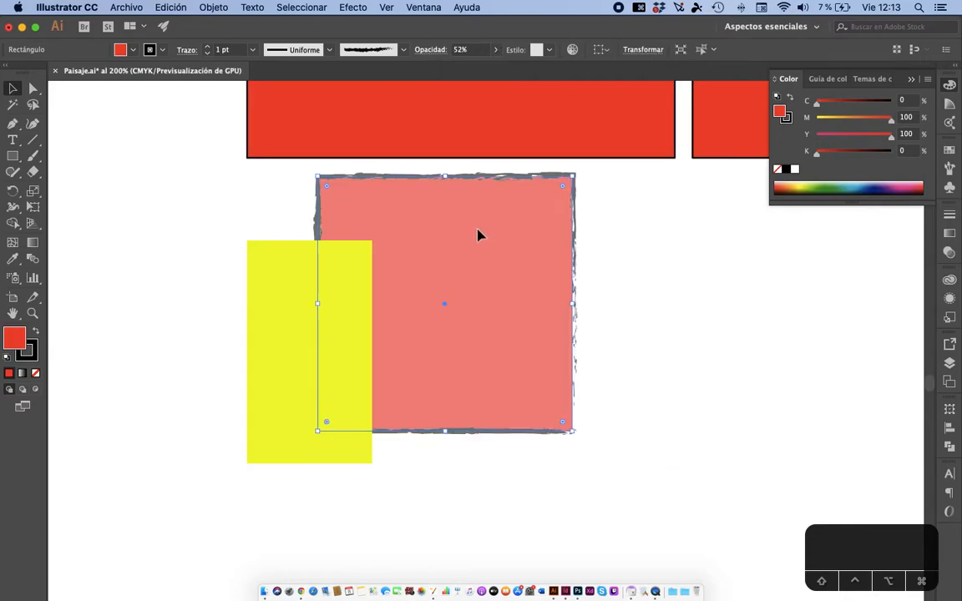
pyautogui.rightClick(479, 235)
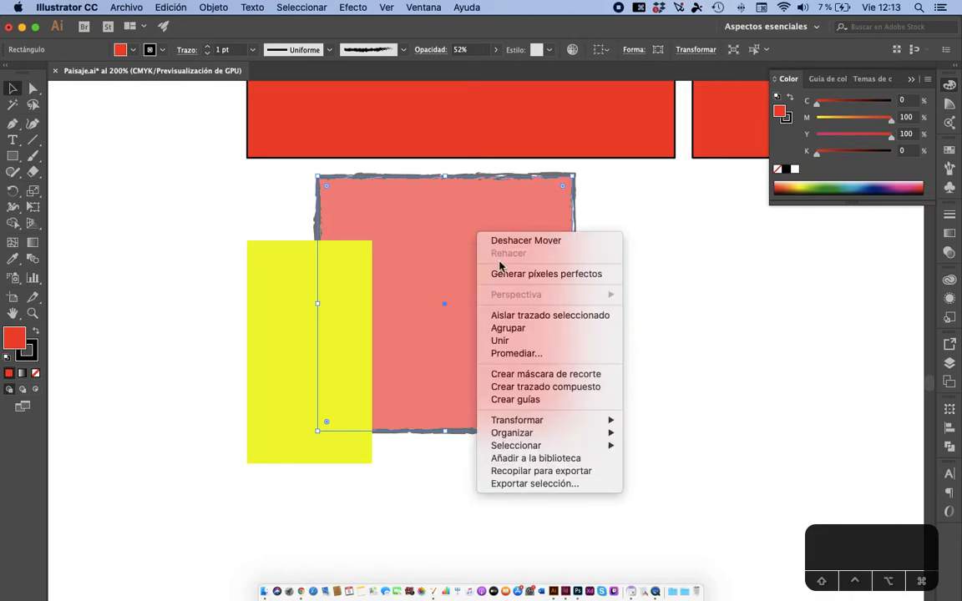
pyautogui.moveTo(536, 432)
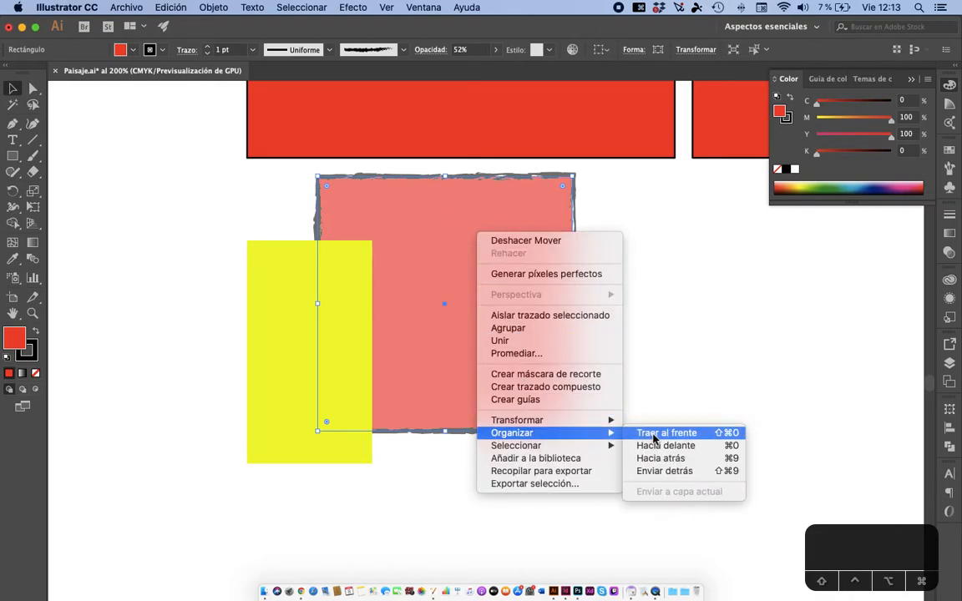
pyautogui.click(660, 433)
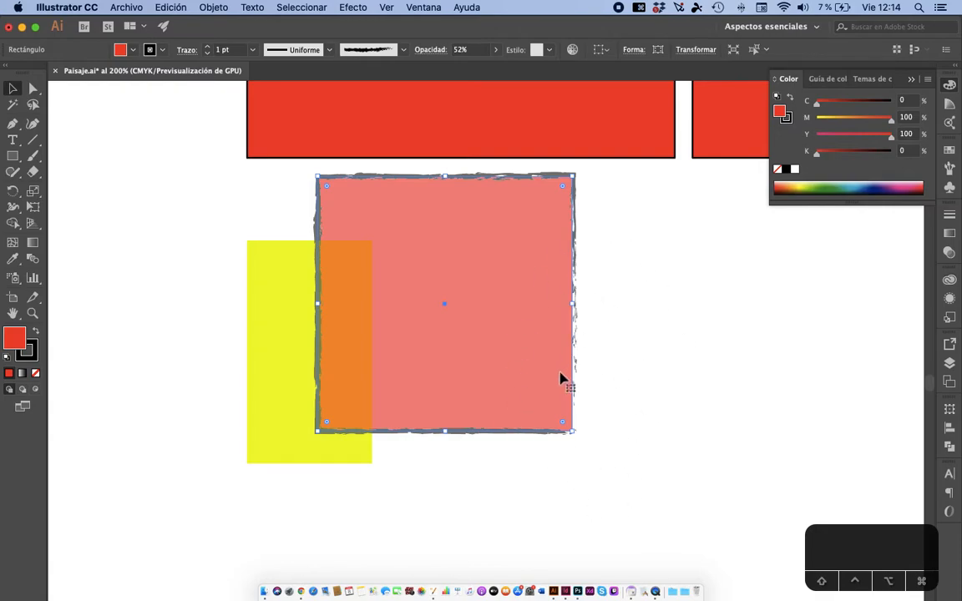
# Step: Move the red square clear of the yellow rectangle and restore its opacity to 100%
pyautogui.moveTo(482, 265); pyautogui.dragTo(572, 287)
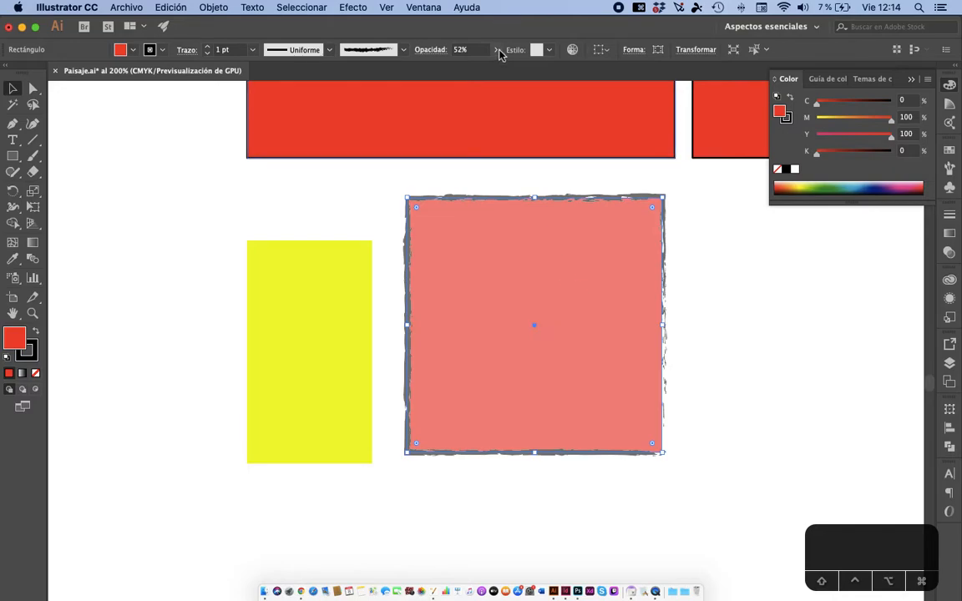
pyautogui.click(496, 50)
pyautogui.moveTo(471, 70); pyautogui.dragTo(513, 69)
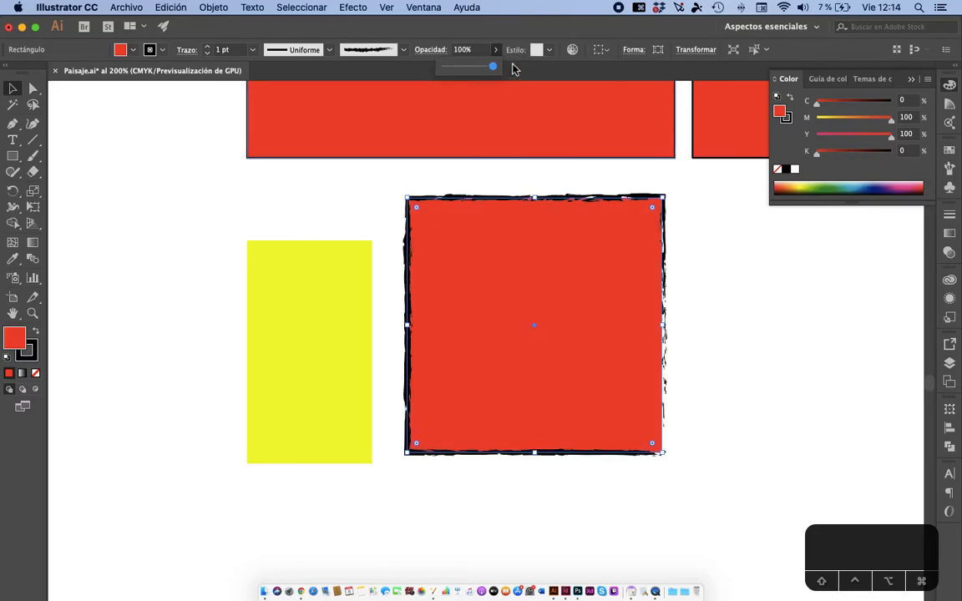
pyautogui.moveTo(570, 242); pyautogui.dragTo(552, 267)
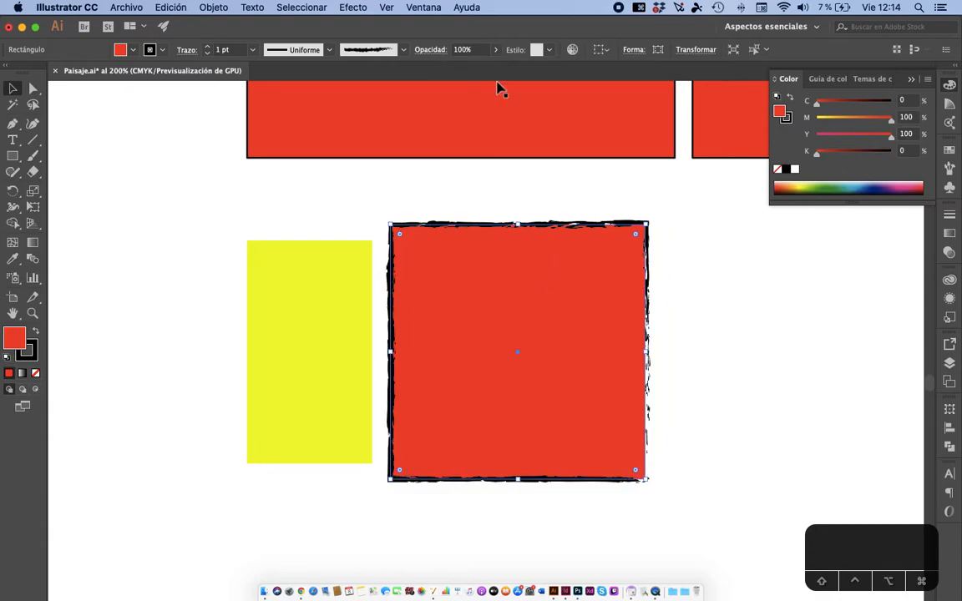
# Step: Align the yellow rectangle and the red square on their horizontal centres relative to the selection
pyautogui.click(608, 50)
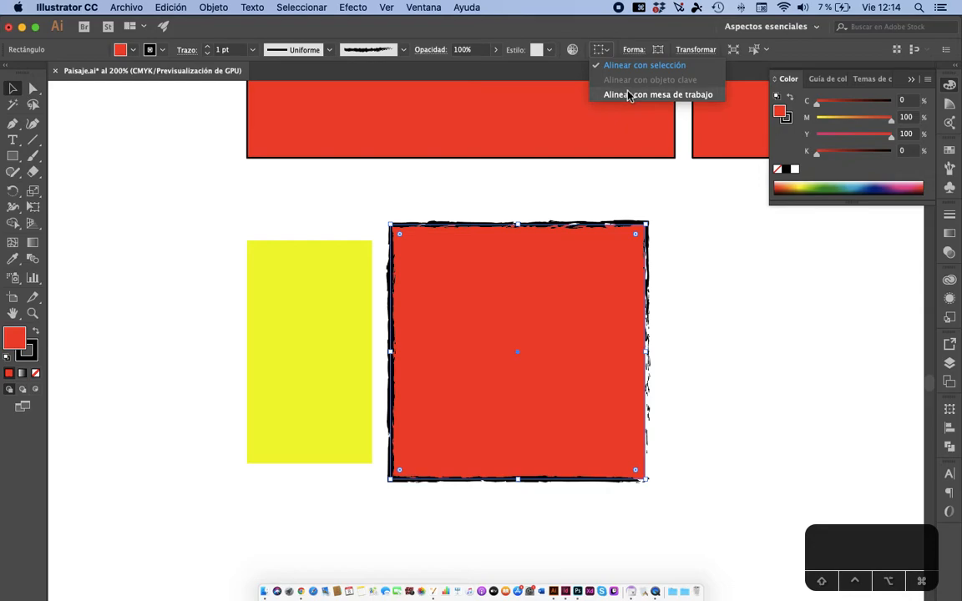
pyautogui.click(706, 303)
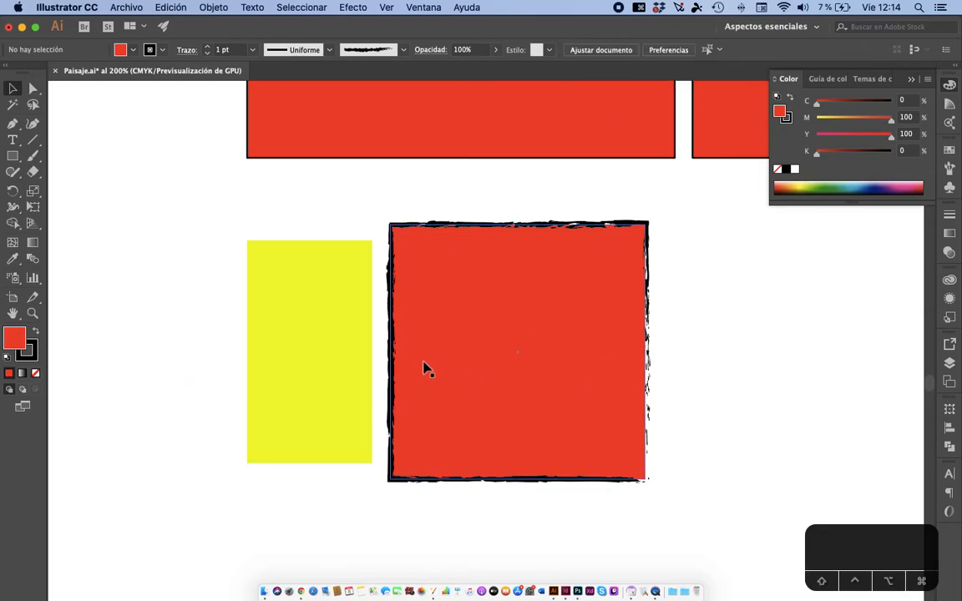
pyautogui.click(515, 365)
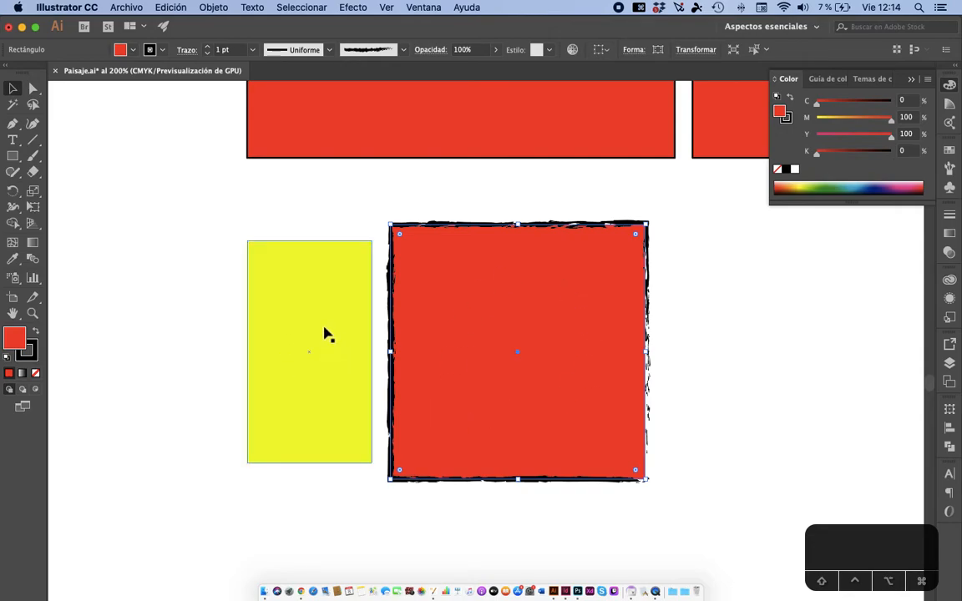
pyautogui.click(327, 334)
pyautogui.keyDown('shift'); pyautogui.click(500, 324); pyautogui.keyUp('shift')
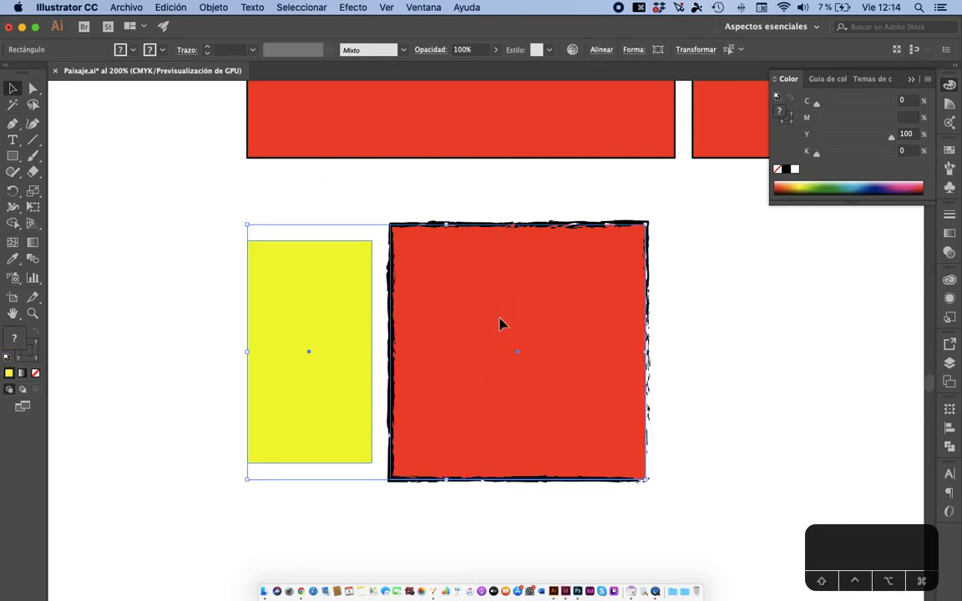
pyautogui.click(602, 52)
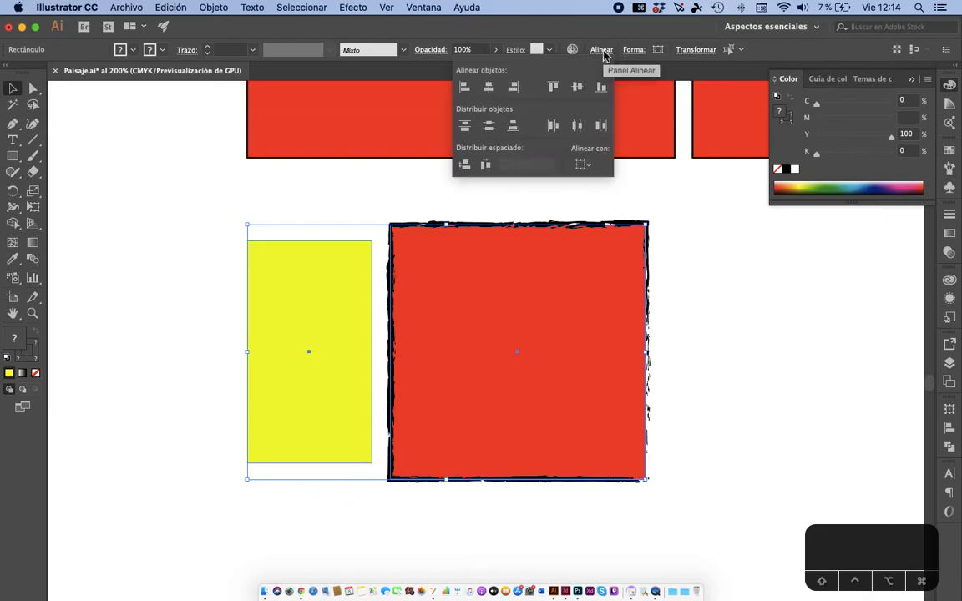
pyautogui.click(584, 163)
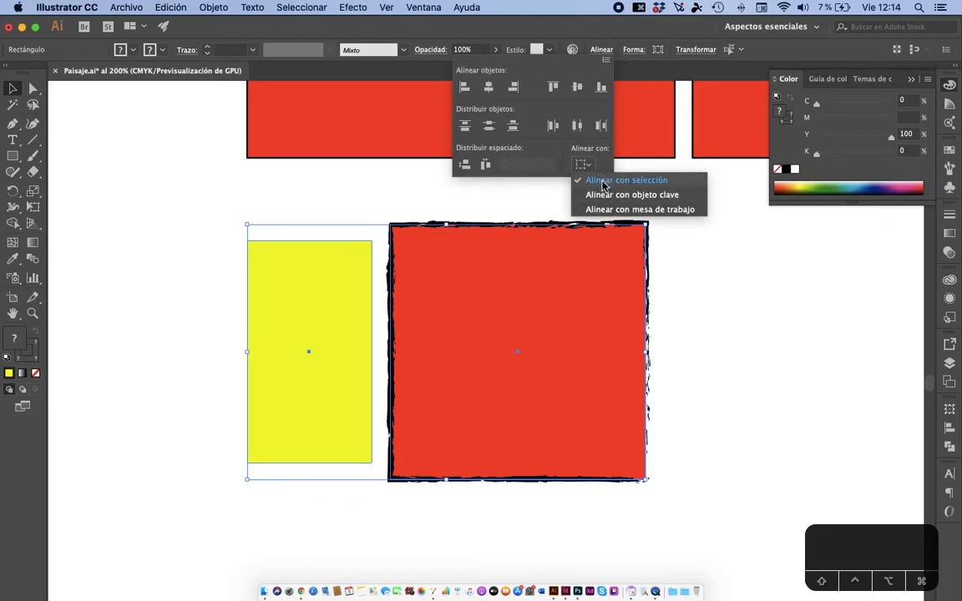
pyautogui.click(490, 88)
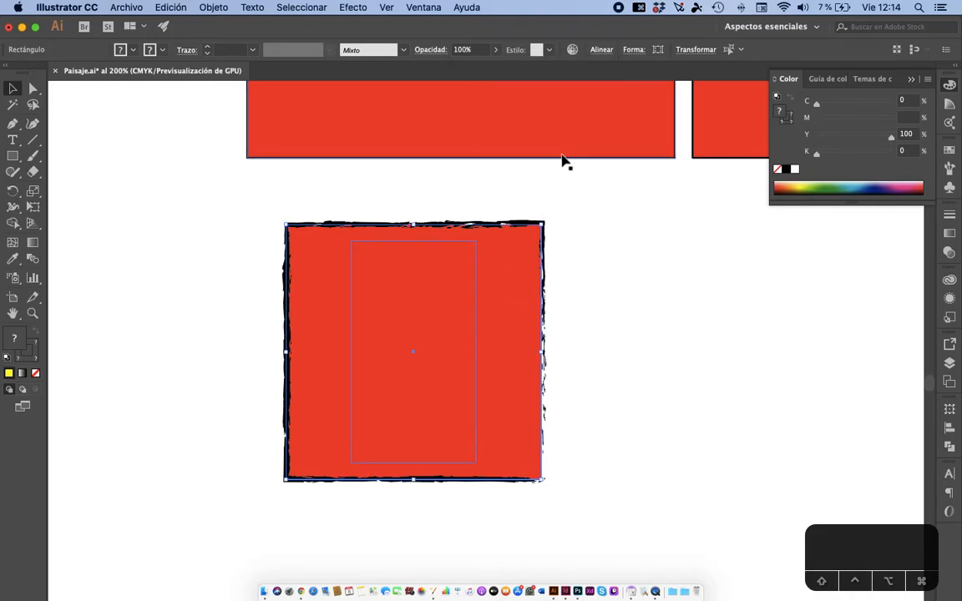
# Step: Offset the red square diagonally from the yellow rectangle and align both on their vertical centres
pyautogui.click(561, 155)
pyautogui.moveTo(500, 260); pyautogui.dragTo(503, 392)
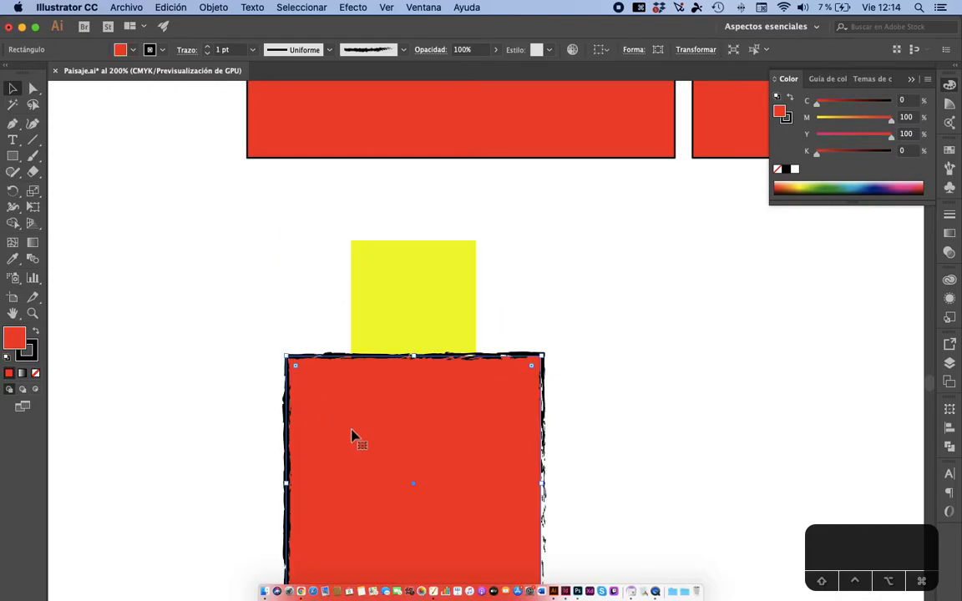
pyautogui.moveTo(423, 241); pyautogui.dragTo(424, 355)
pyautogui.moveTo(426, 492); pyautogui.dragTo(570, 248)
pyautogui.moveTo(718, 309); pyautogui.dragTo(391, 502)
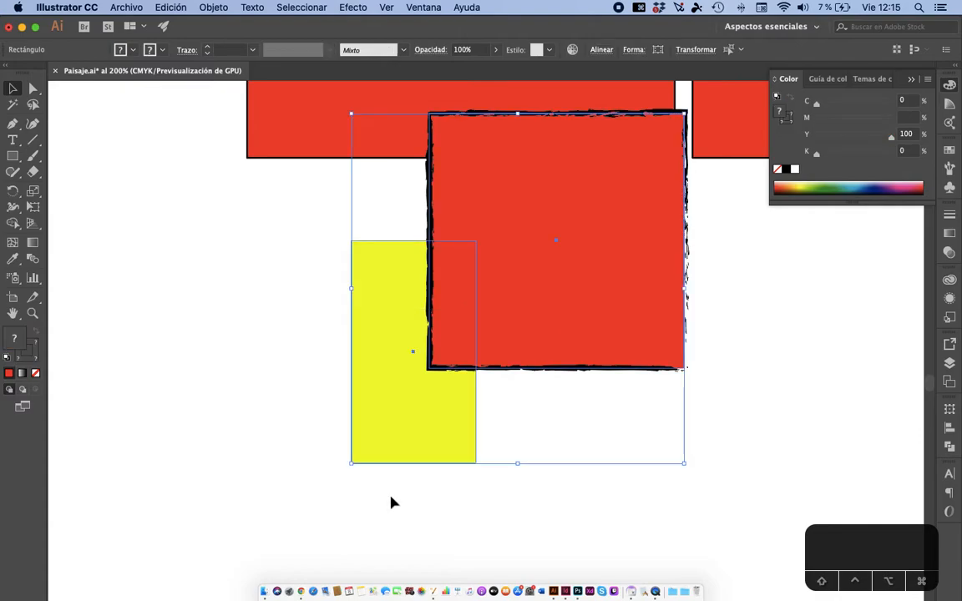
pyautogui.click(602, 52)
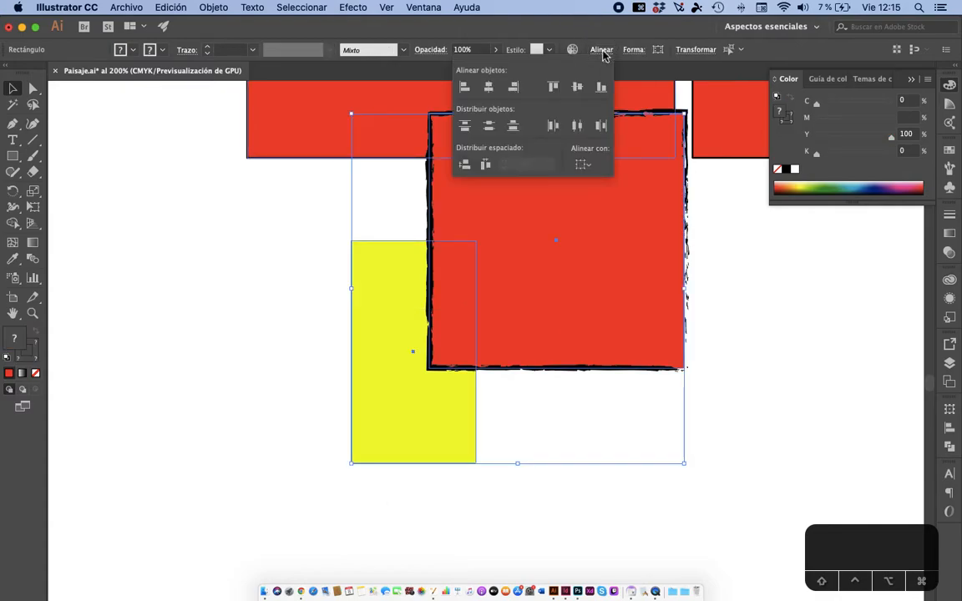
pyautogui.click(581, 93)
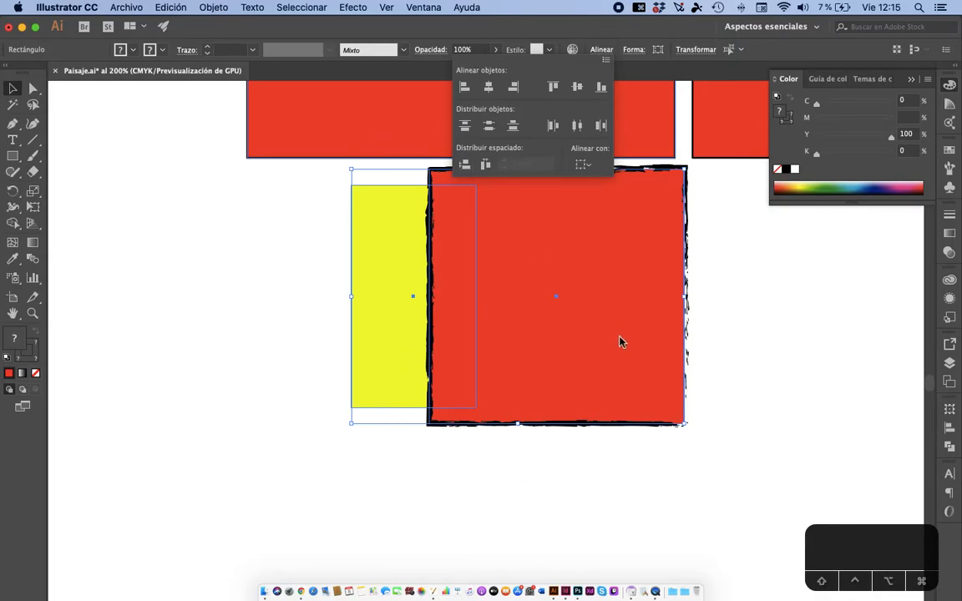
# Step: Set alignment to the artboard for the rightmost small red rectangle and centre it horizontally
pyautogui.press('super+minus')
pyautogui.press('super+minus')
pyautogui.press('super+minus')
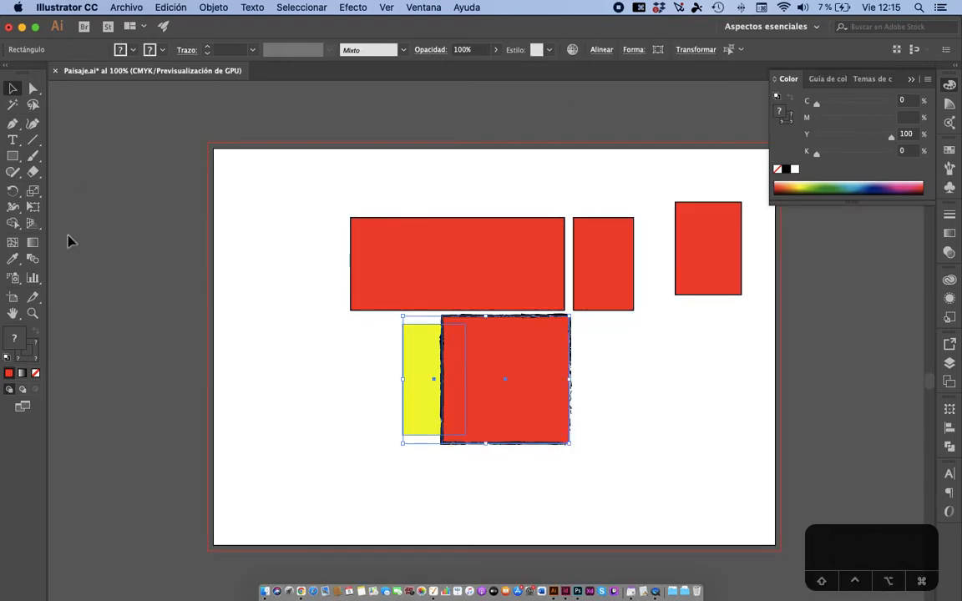
pyautogui.click(593, 455)
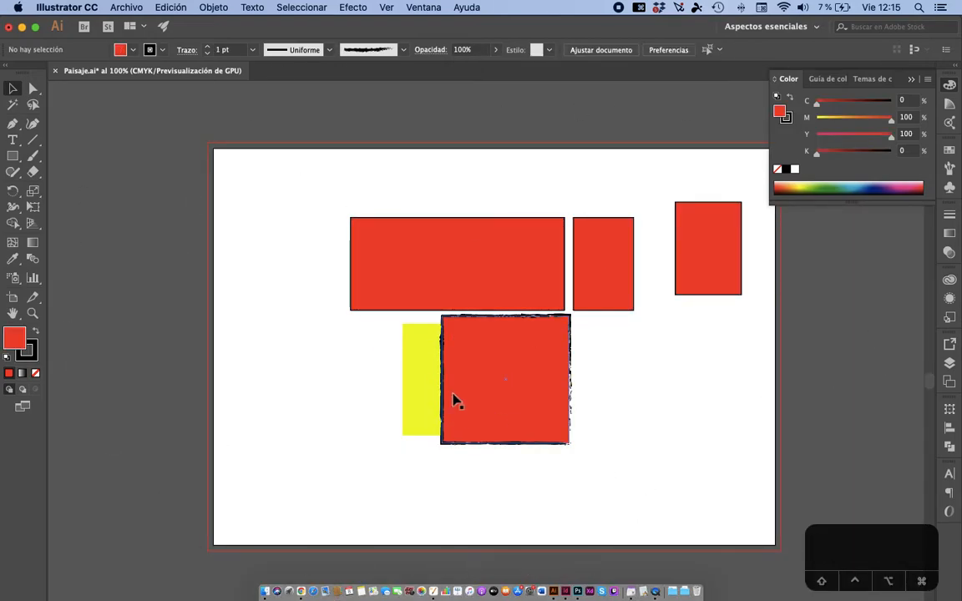
pyautogui.click(702, 251)
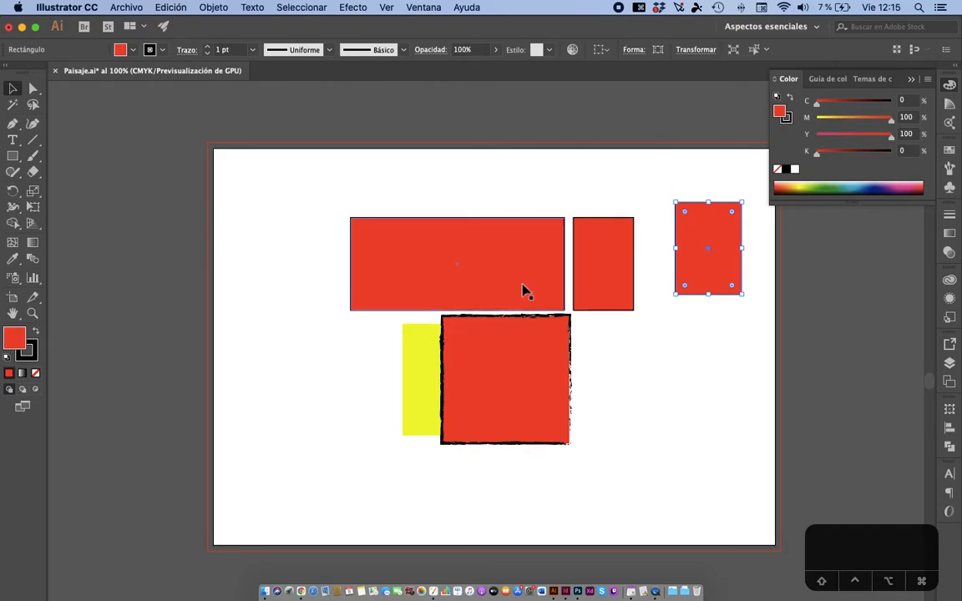
pyautogui.click(604, 53)
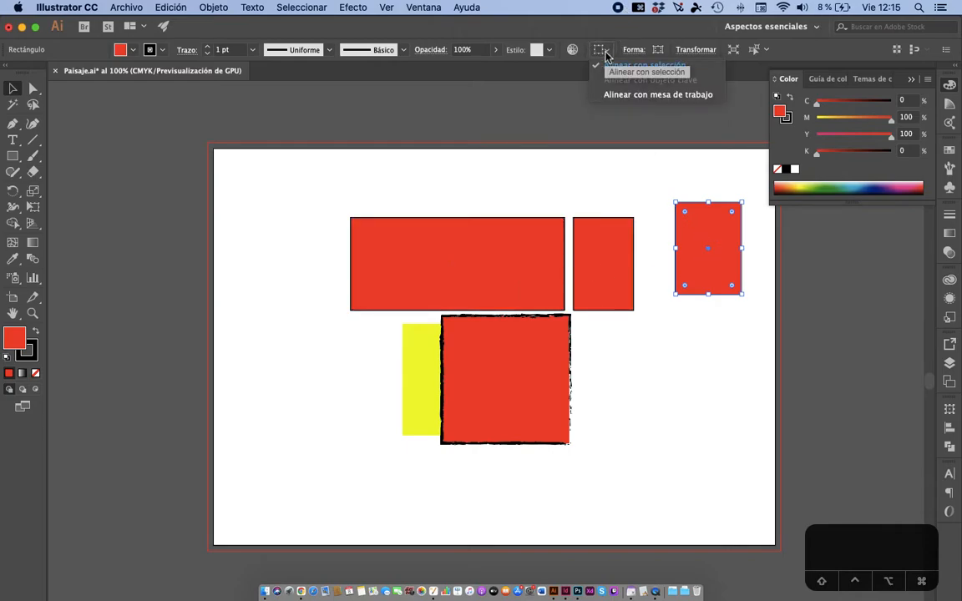
pyautogui.click(618, 94)
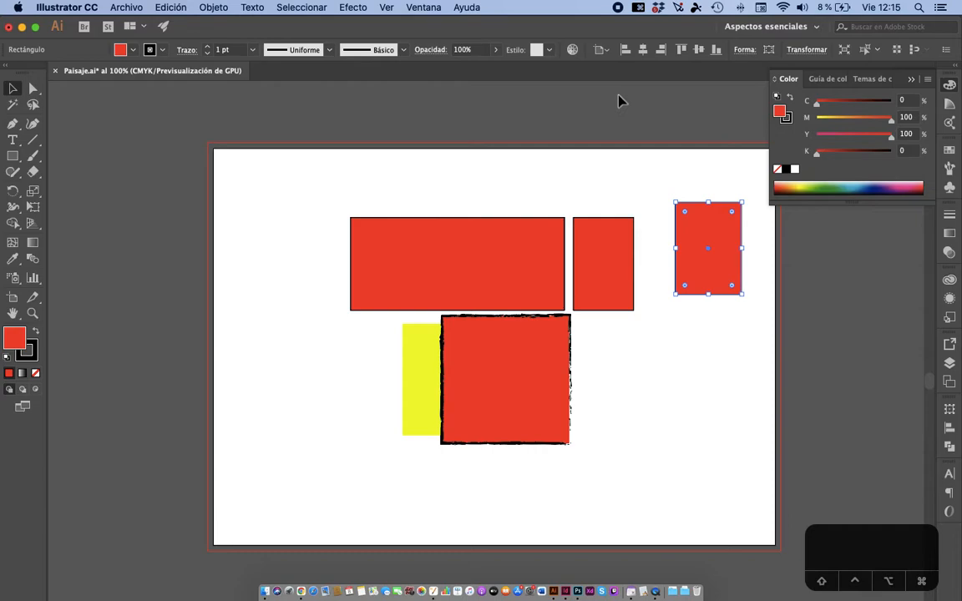
pyautogui.click(643, 50)
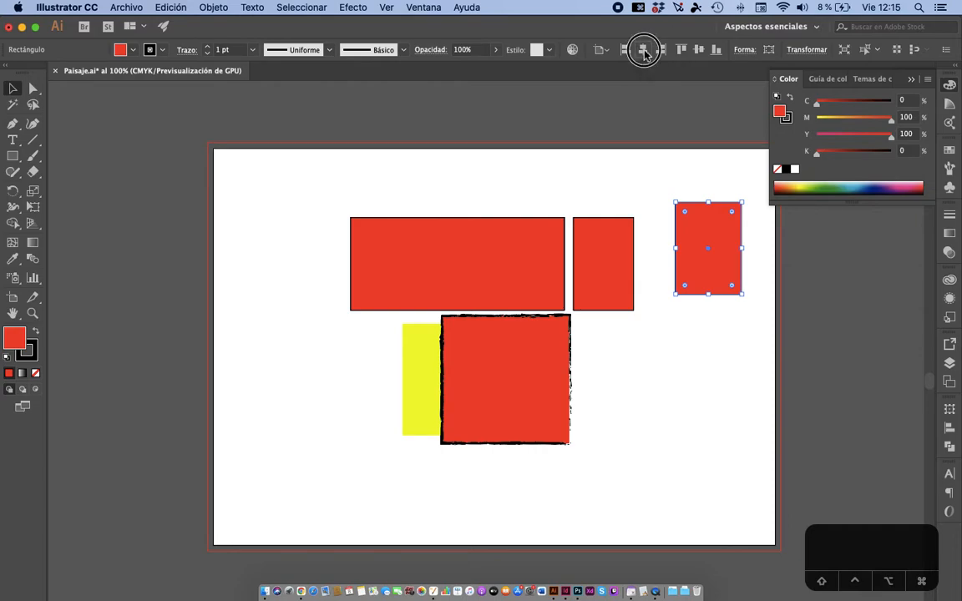
pyautogui.click(480, 196)
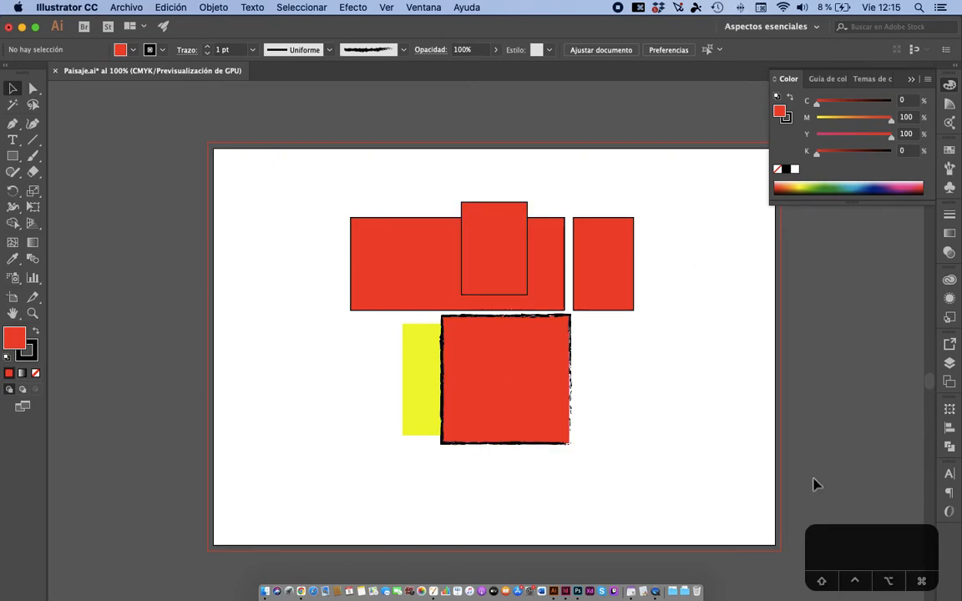
# Step: Delete the red square with the rough brush stroke
pyautogui.click(541, 373)
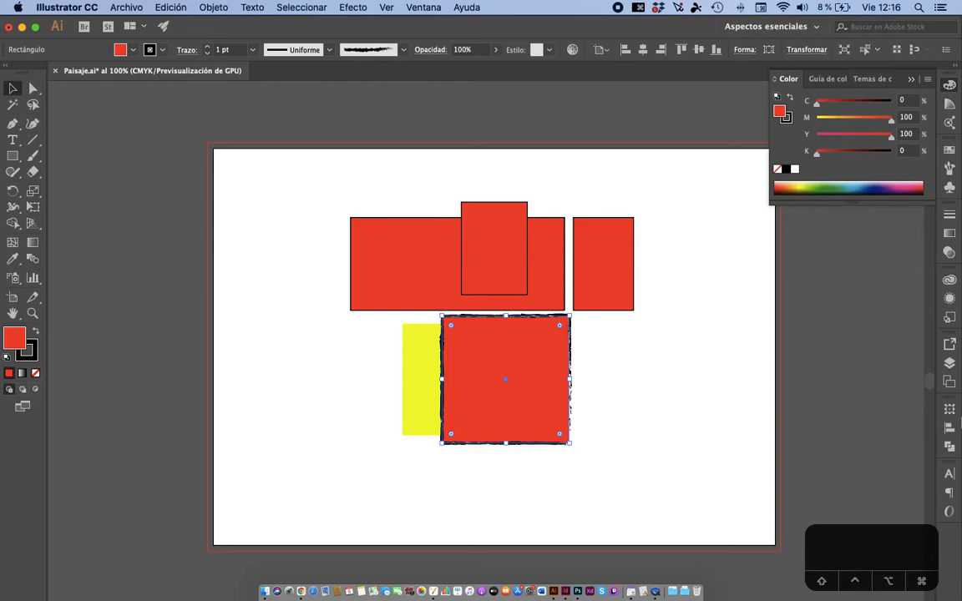
pyautogui.moveTo(497, 342); pyautogui.dragTo(536, 384)
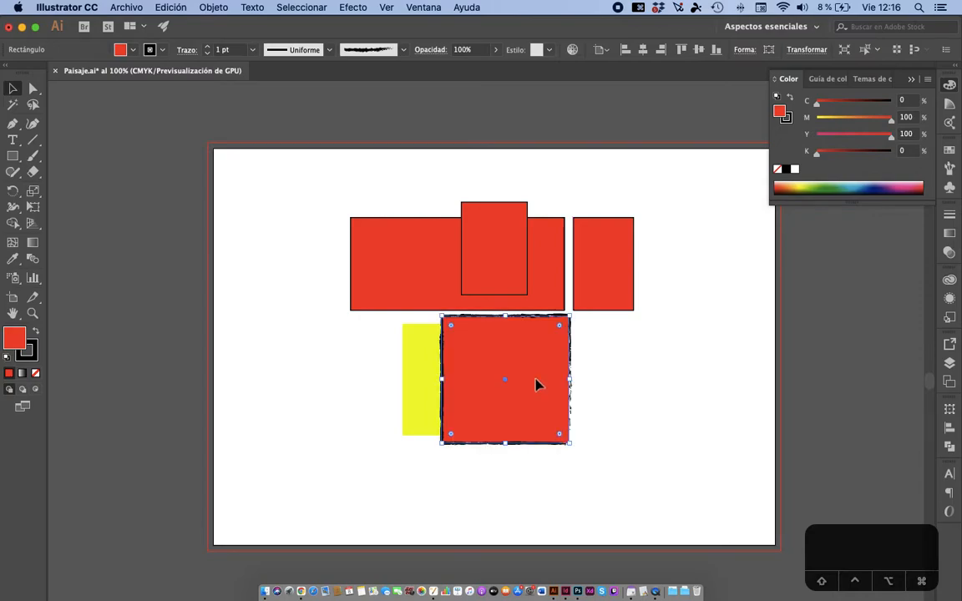
pyautogui.press('BackSpace')
# Step: Proportionally enlarge the centred red rectangle, place it over the wide one, and move the yellow rectangle to the artboard's lower right area
pyautogui.click(496, 257)
pyautogui.moveTo(527, 294); pyautogui.dragTo(756, 524)
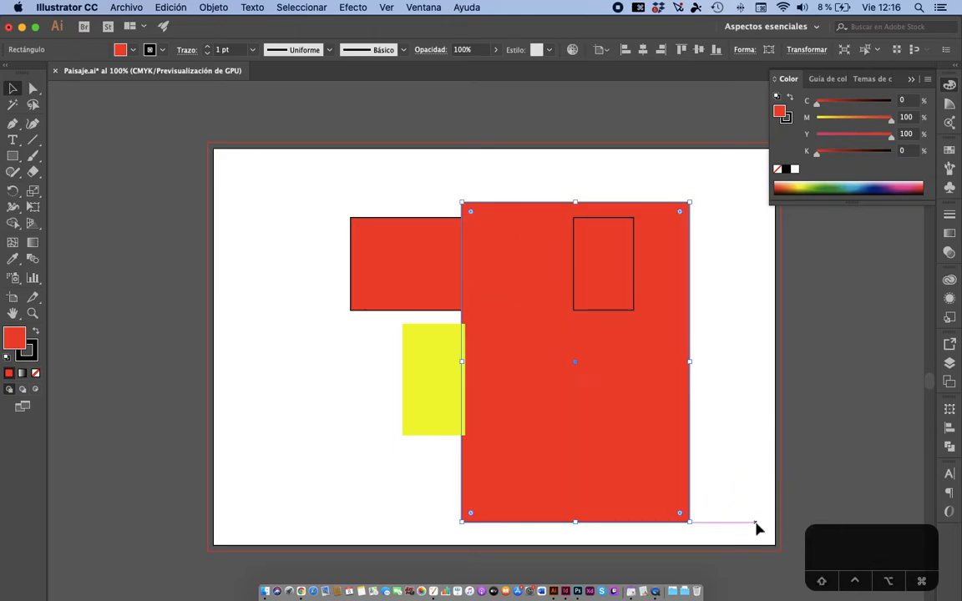
pyautogui.moveTo(628, 376); pyautogui.dragTo(504, 349)
pyautogui.moveTo(451, 381); pyautogui.dragTo(725, 417)
# Step: Set the large rectangle's fill colour to C 100, M 0, Y 0, K 0
pyautogui.click(500, 365)
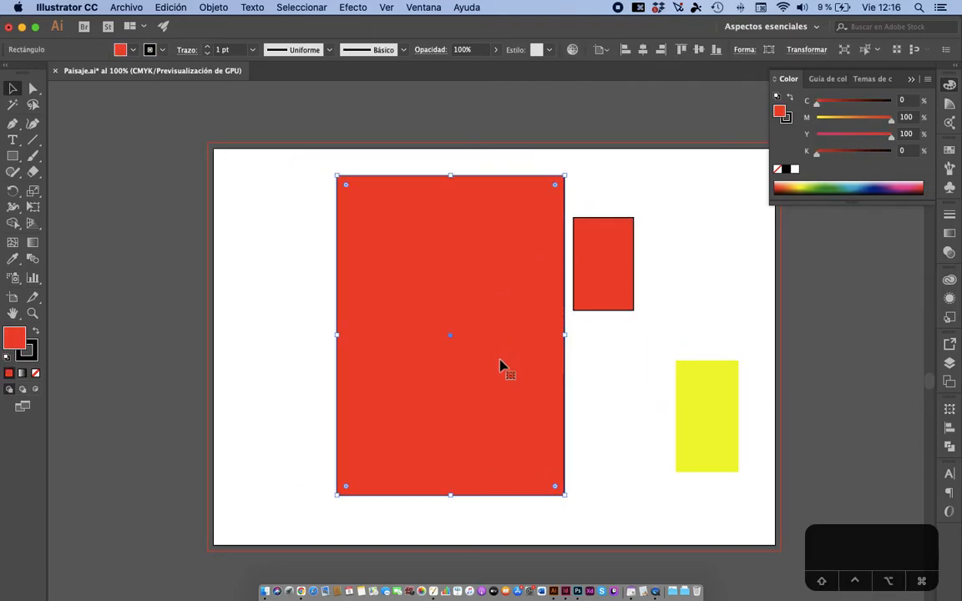
pyautogui.click(786, 119)
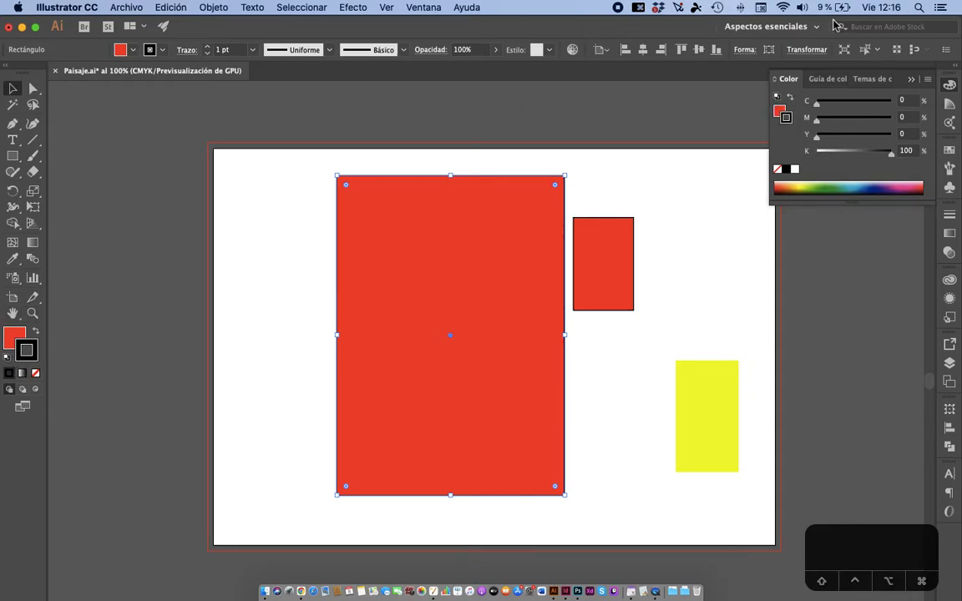
pyautogui.click(779, 110)
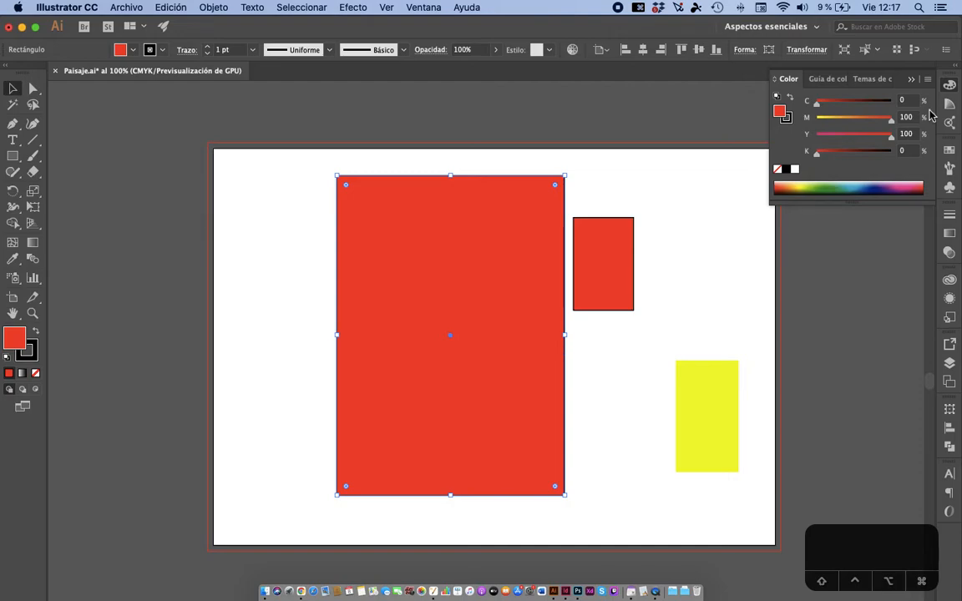
pyautogui.moveTo(817, 103); pyautogui.dragTo(906, 95)
pyautogui.moveTo(891, 135); pyautogui.dragTo(814, 136)
pyautogui.moveTo(894, 120); pyautogui.dragTo(793, 126)
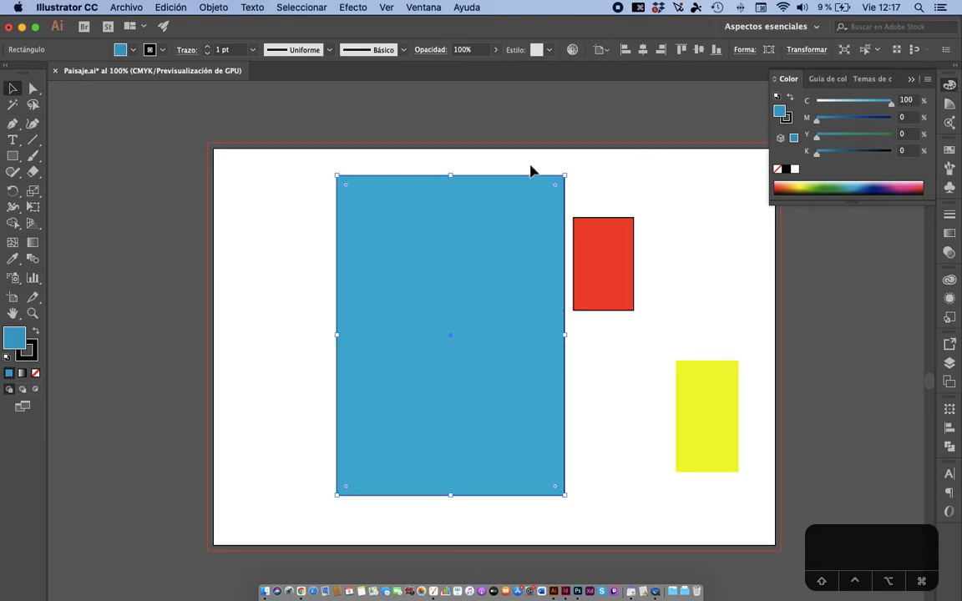
# Step: Try 100% magenta in the large rectangle's fill and settle on 52%
pyautogui.click(818, 121)
pyautogui.moveTo(818, 122); pyautogui.dragTo(901, 127)
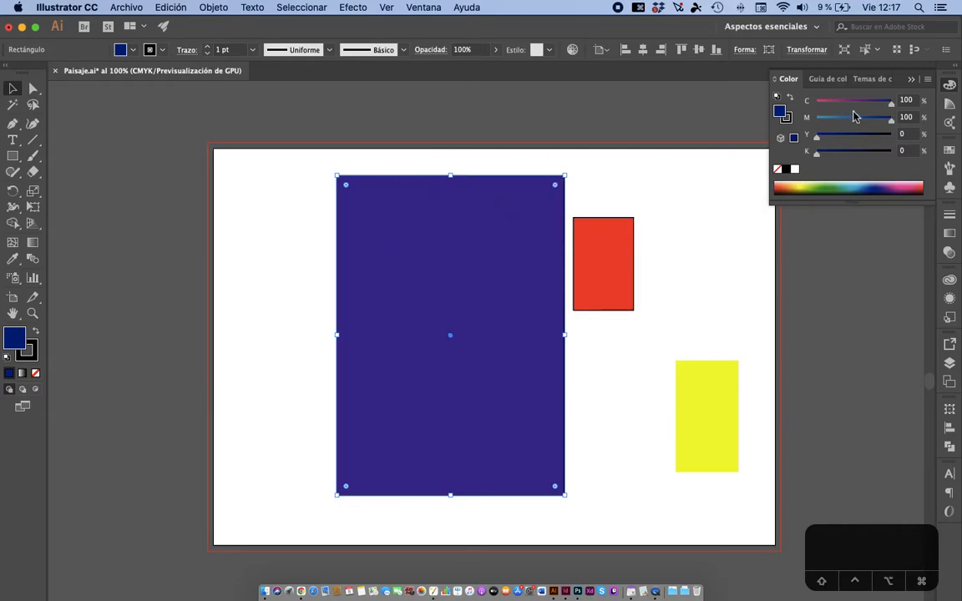
pyautogui.moveTo(892, 123); pyautogui.dragTo(857, 127)
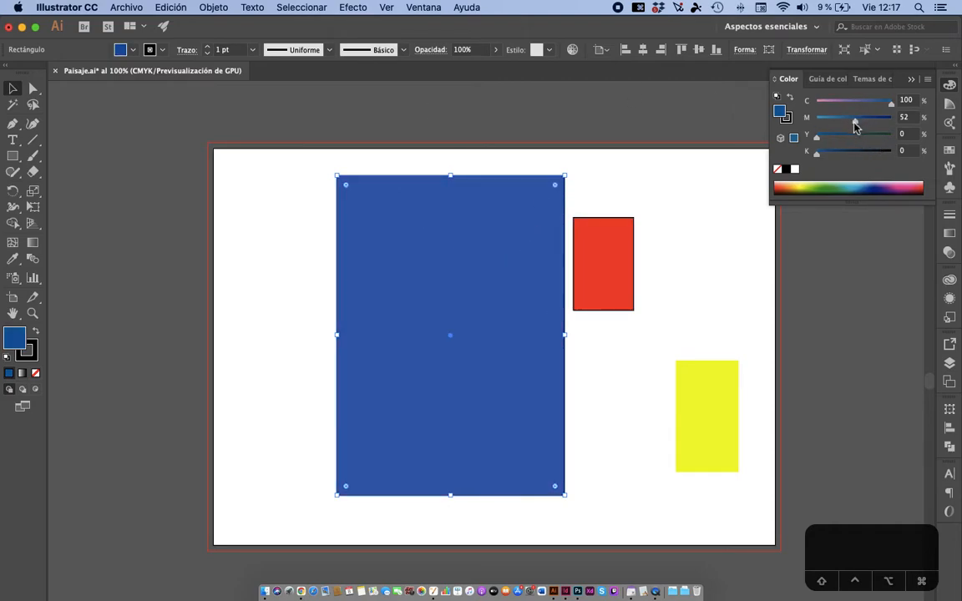
# Step: Set magenta in the large rectangle's fill to 0%, and hide and redisplay the colour slider options
pyautogui.moveTo(854, 125); pyautogui.dragTo(796, 138)
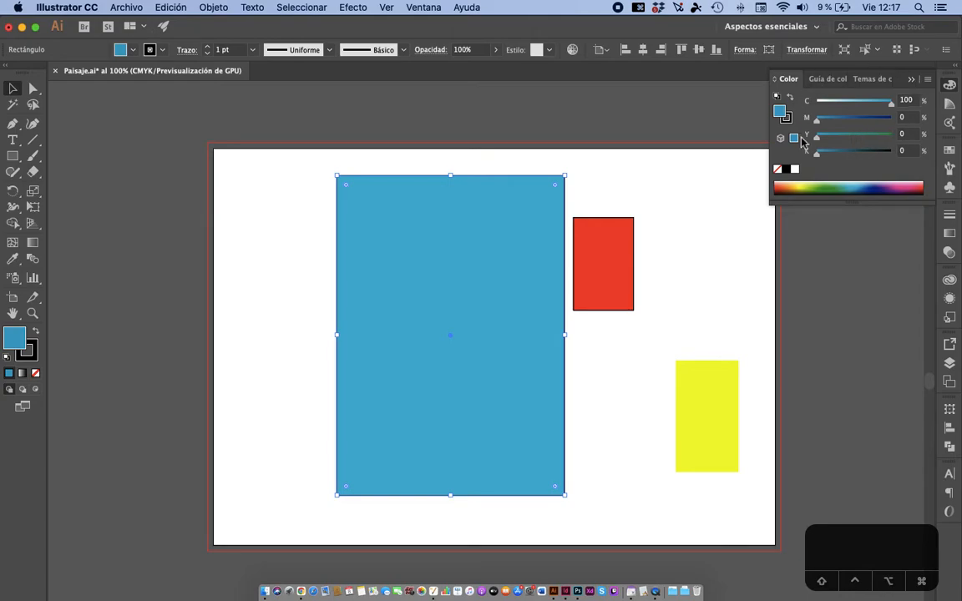
pyautogui.click(927, 79)
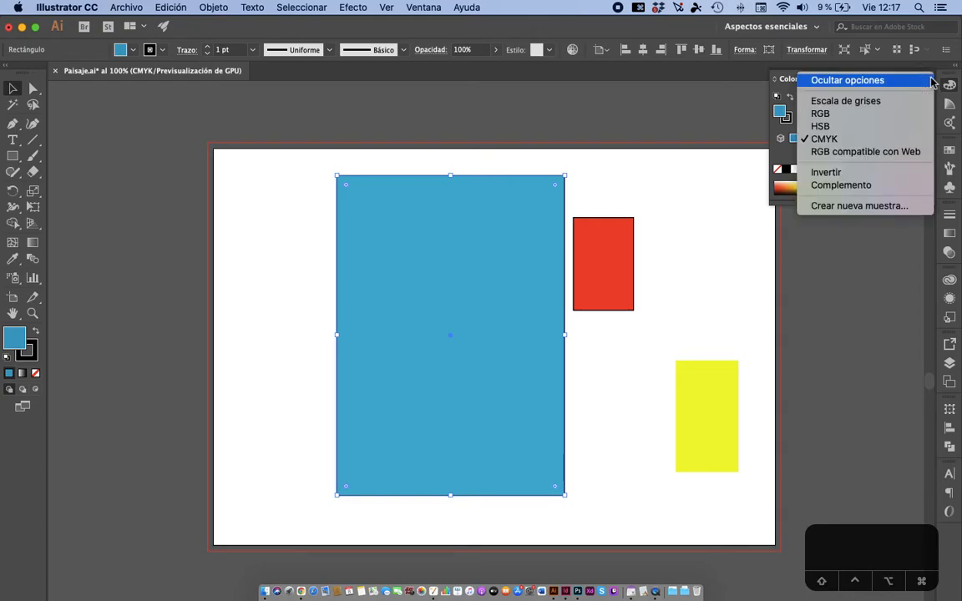
pyautogui.click(847, 80)
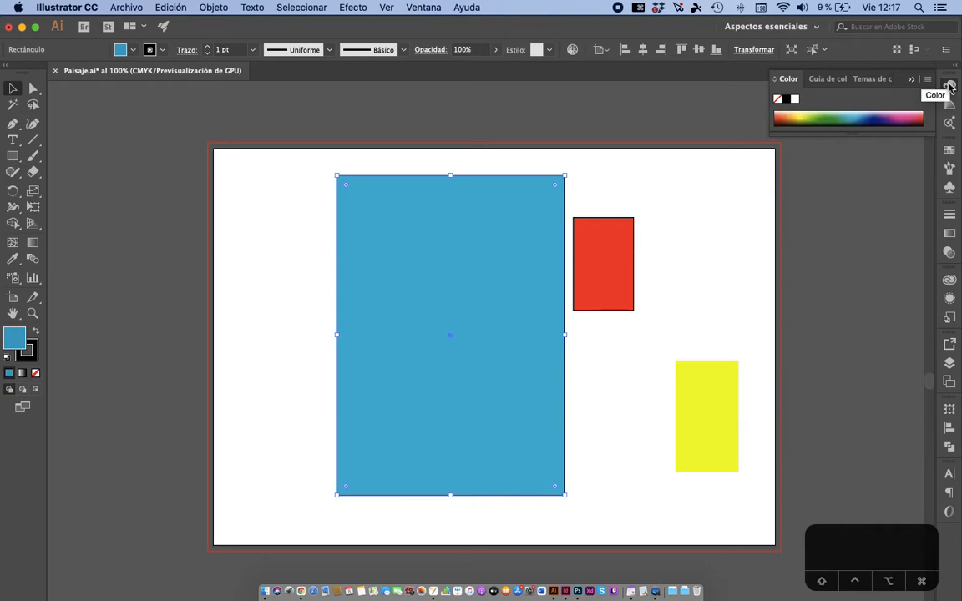
pyautogui.click(928, 80)
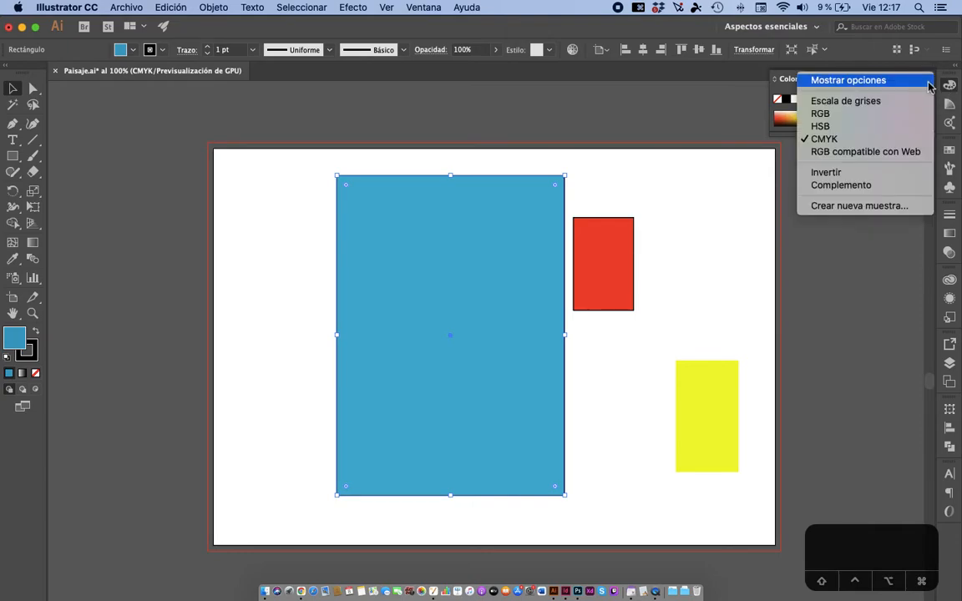
pyautogui.click(888, 81)
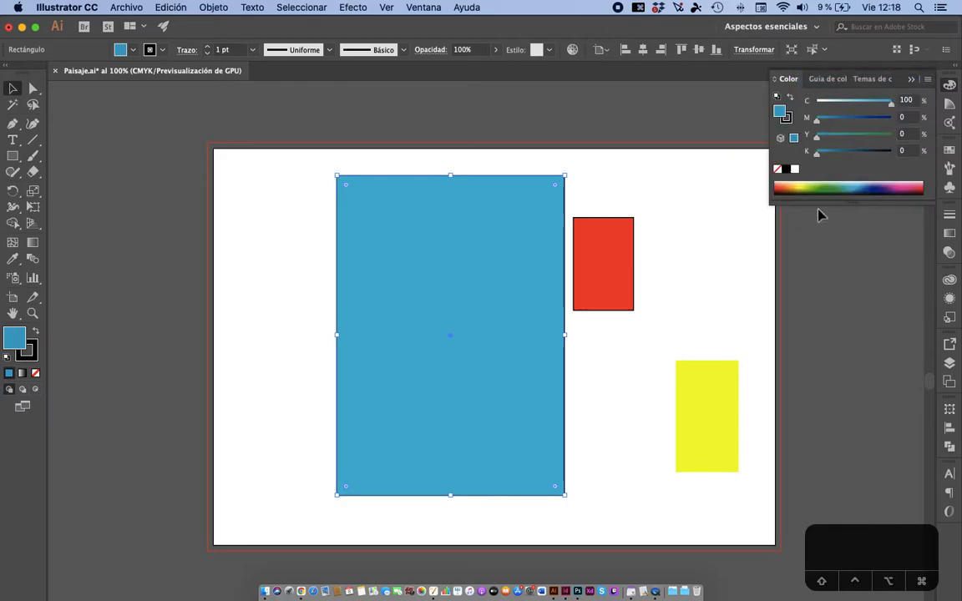
# Step: Try the RGB and greyscale colour modes on the large rectangle's fill and undo the greyscale conversion
pyautogui.click(927, 79)
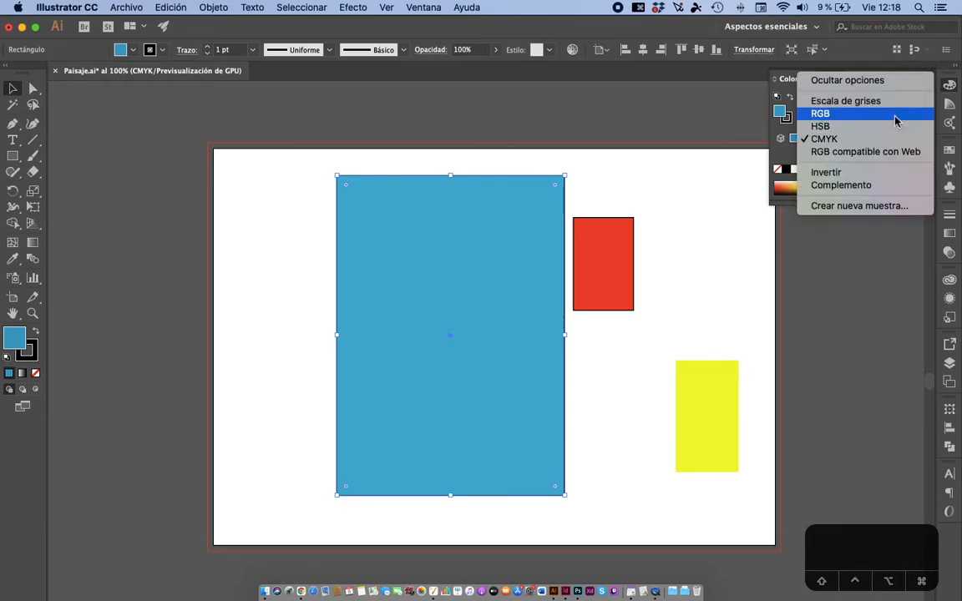
pyautogui.click(895, 117)
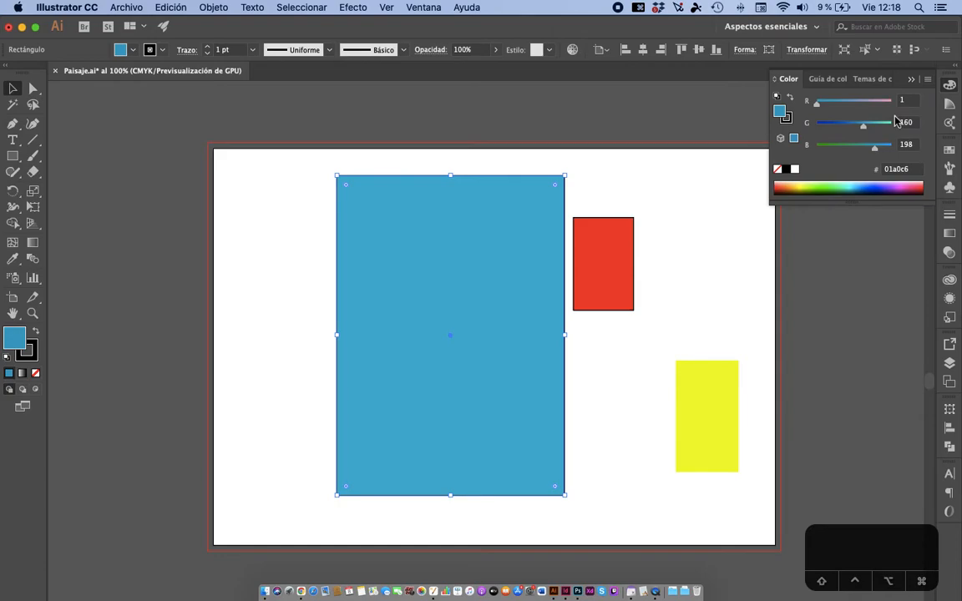
pyautogui.click(927, 79)
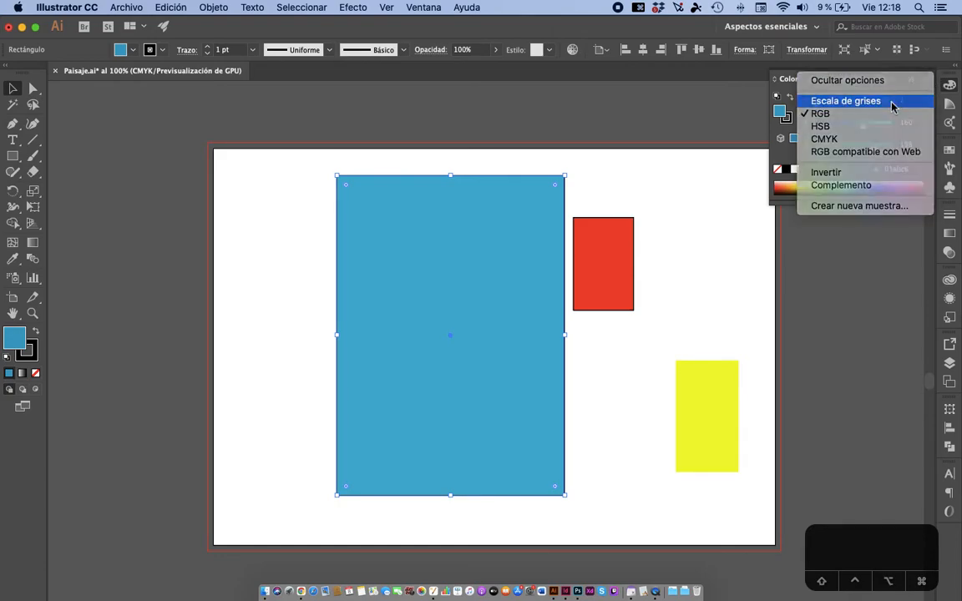
pyautogui.click(891, 103)
pyautogui.press('super+z')
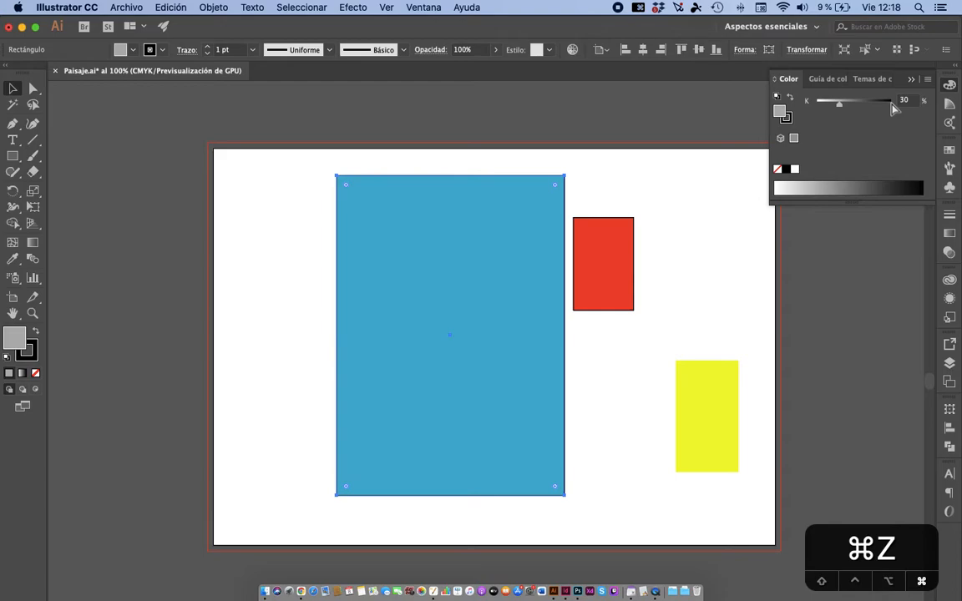
pyautogui.click(928, 80)
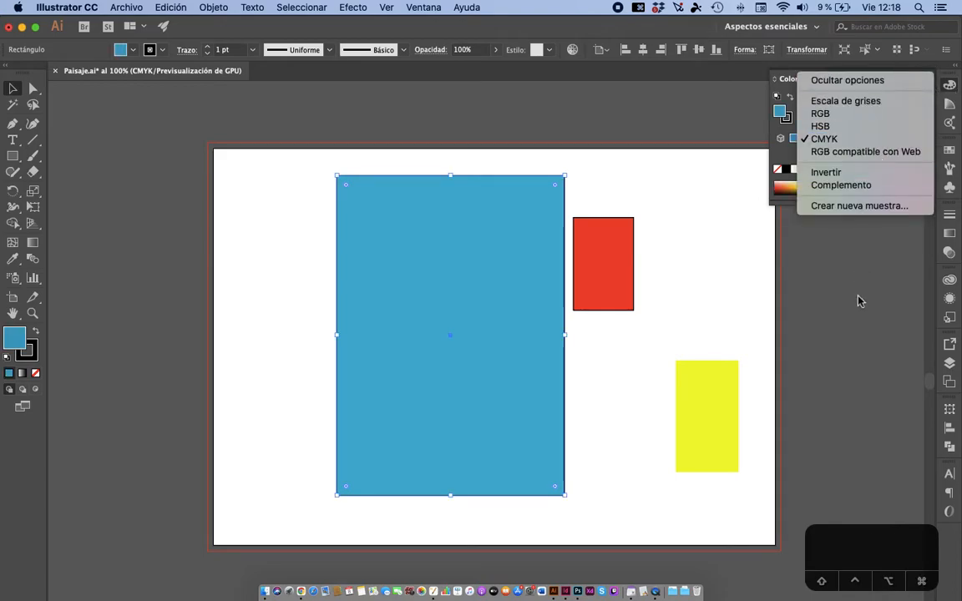
pyautogui.click(875, 325)
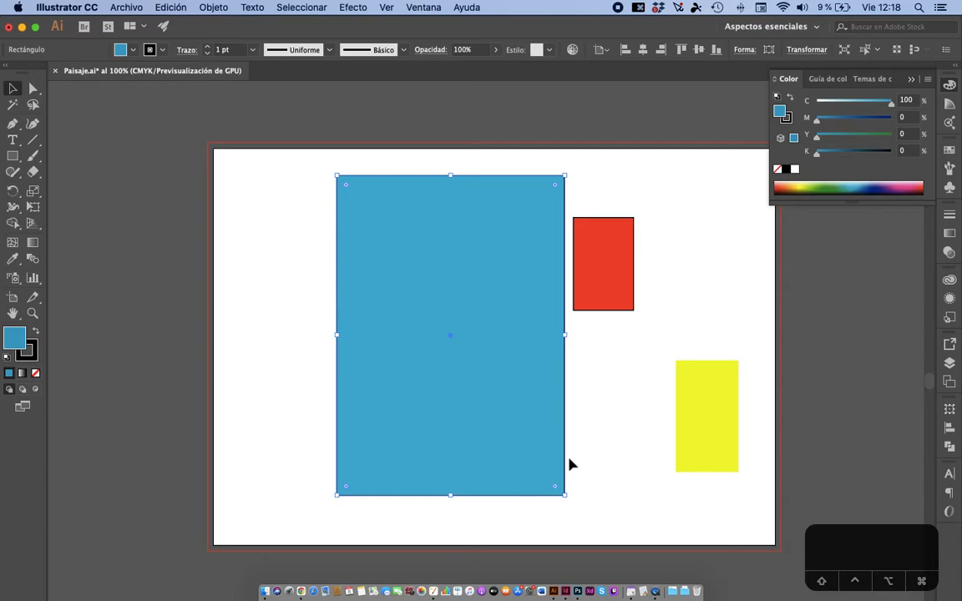
# Step: Save the large rectangle's cyan fill as a CMYK process swatch named C=100 M=0 Y=0 K=0 and check the fill swatches
pyautogui.click(927, 79)
pyautogui.click(860, 206)
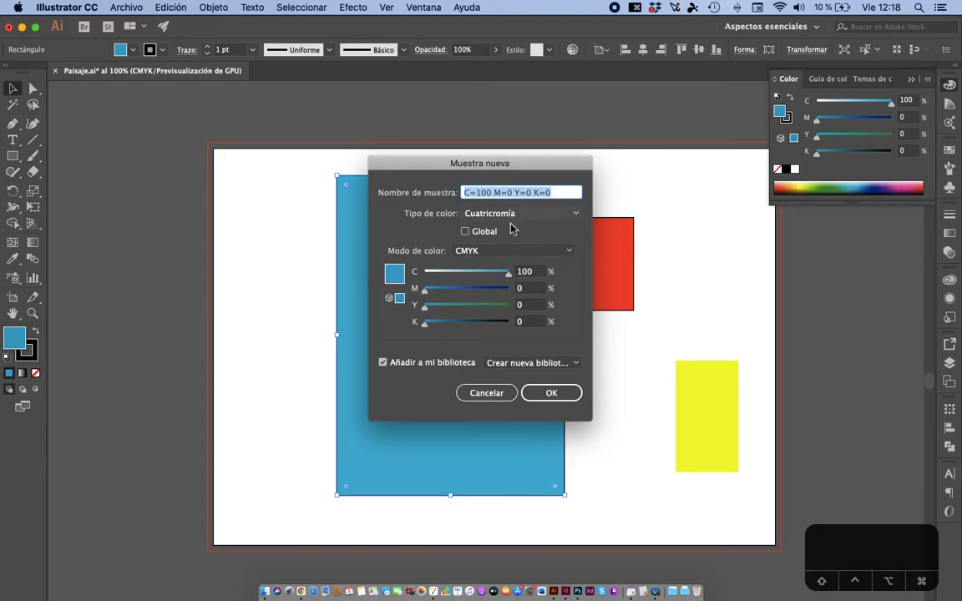
pyautogui.click(550, 394)
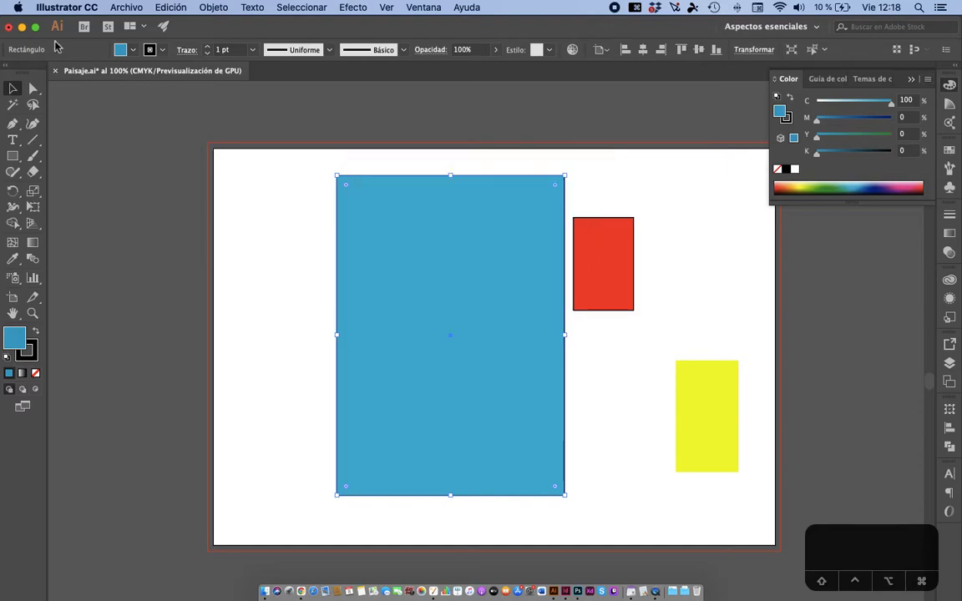
pyautogui.click(122, 49)
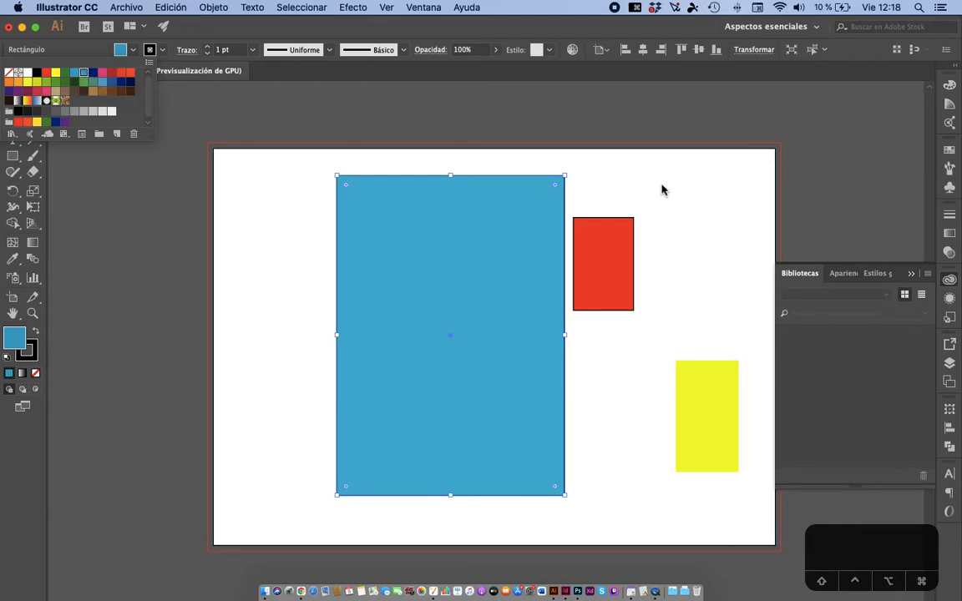
pyautogui.click(534, 233)
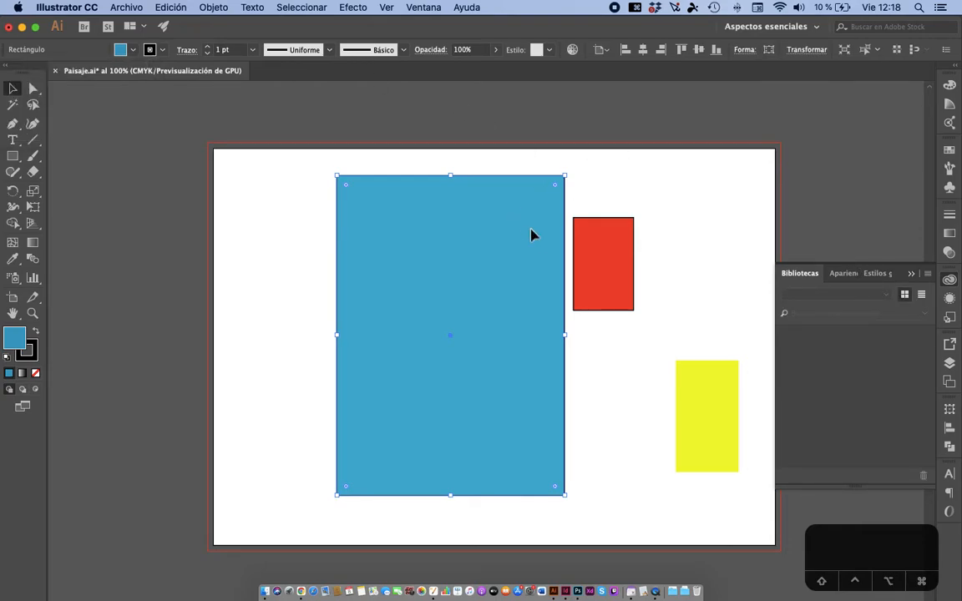
# Step: Set the large rectangle's fill colour to C 41, M 0, Y 100, K 0
pyautogui.click(950, 87)
pyautogui.moveTo(822, 133); pyautogui.dragTo(909, 142)
pyautogui.moveTo(891, 101); pyautogui.dragTo(847, 111)
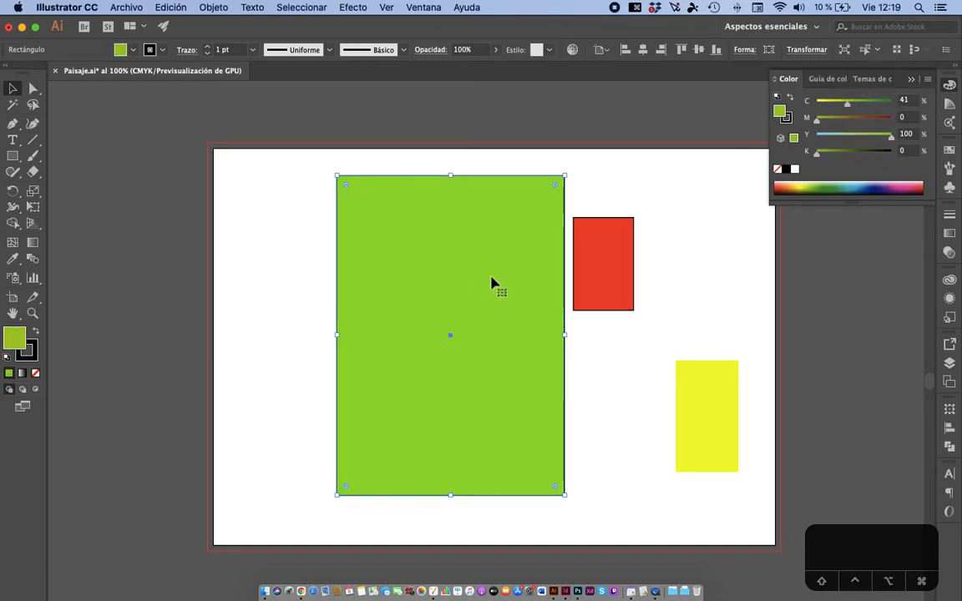
# Step: Save the green fill as a CMYK process swatch named pistacho and review its swatch options unchanged
pyautogui.click(928, 80)
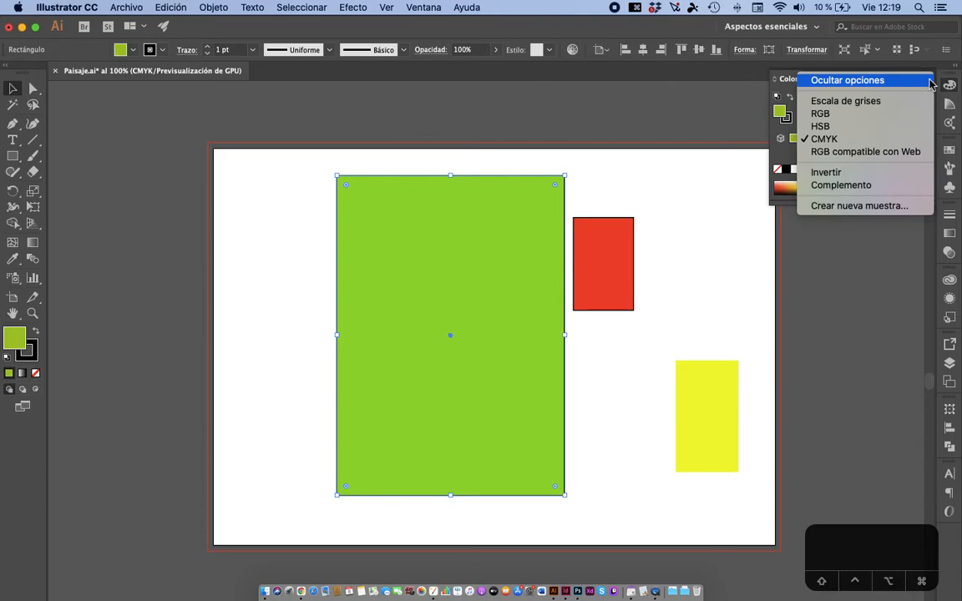
pyautogui.click(875, 208)
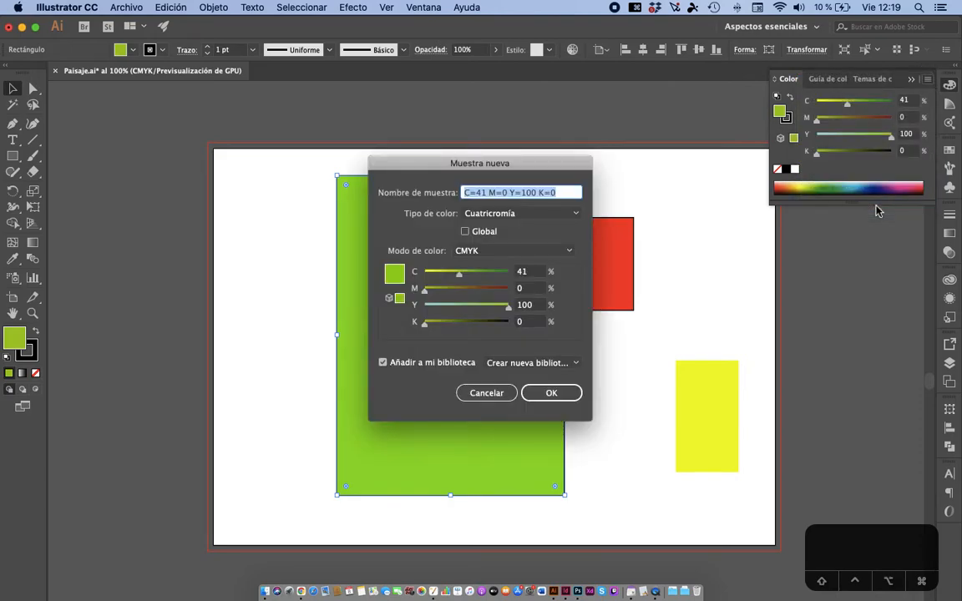
pyautogui.write('pistacho')
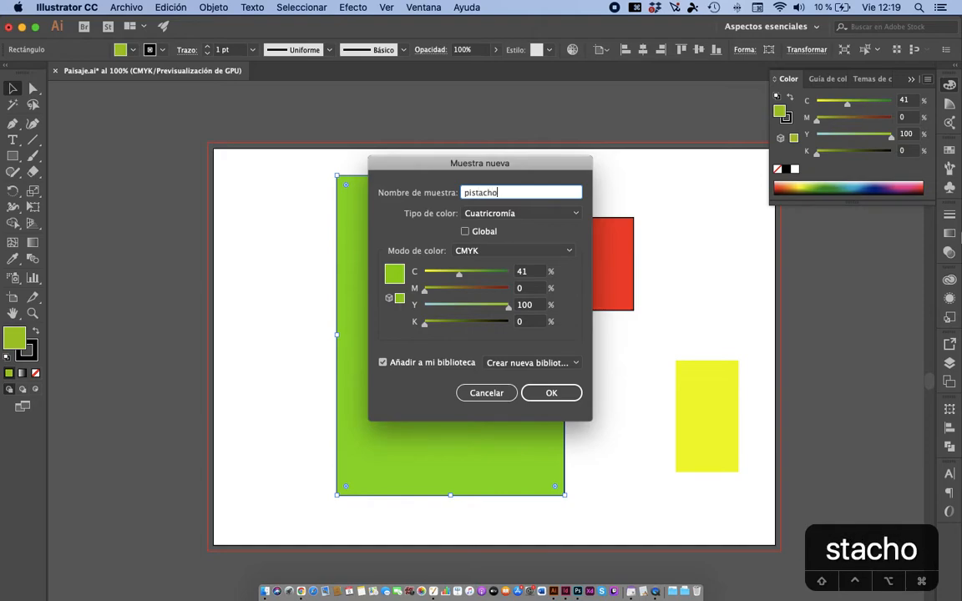
pyautogui.click(551, 392)
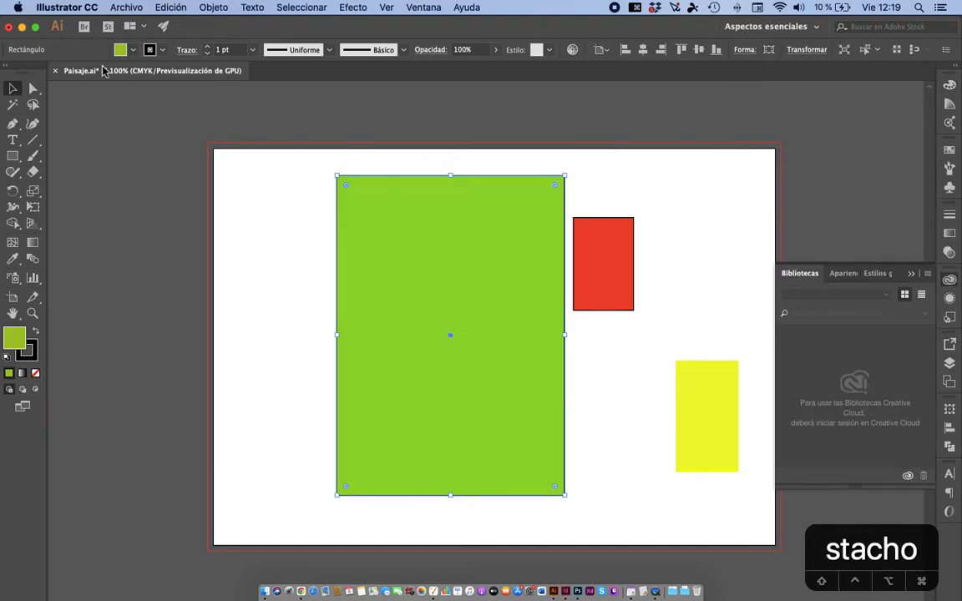
pyautogui.click(132, 50)
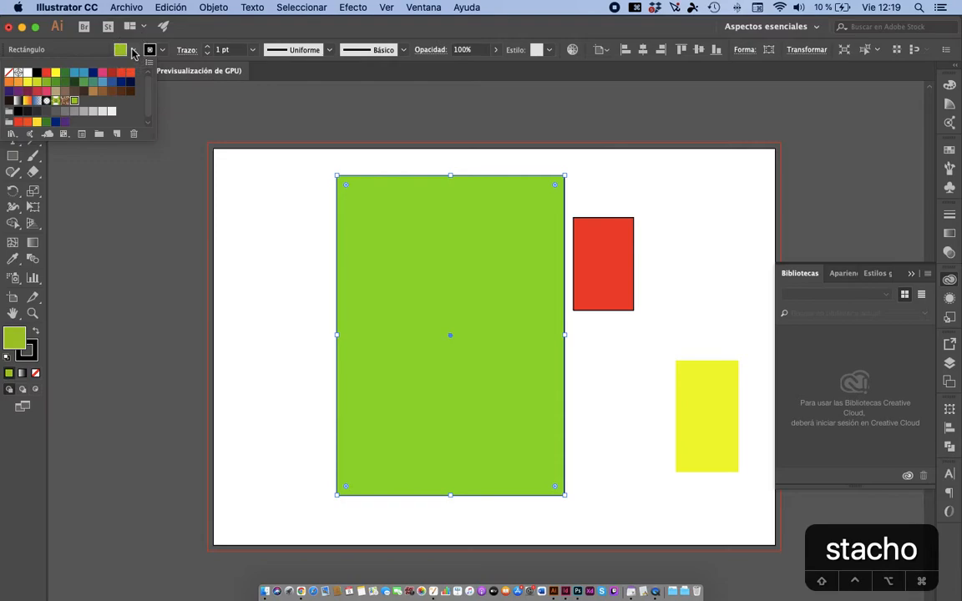
pyautogui.doubleClick(75, 101)
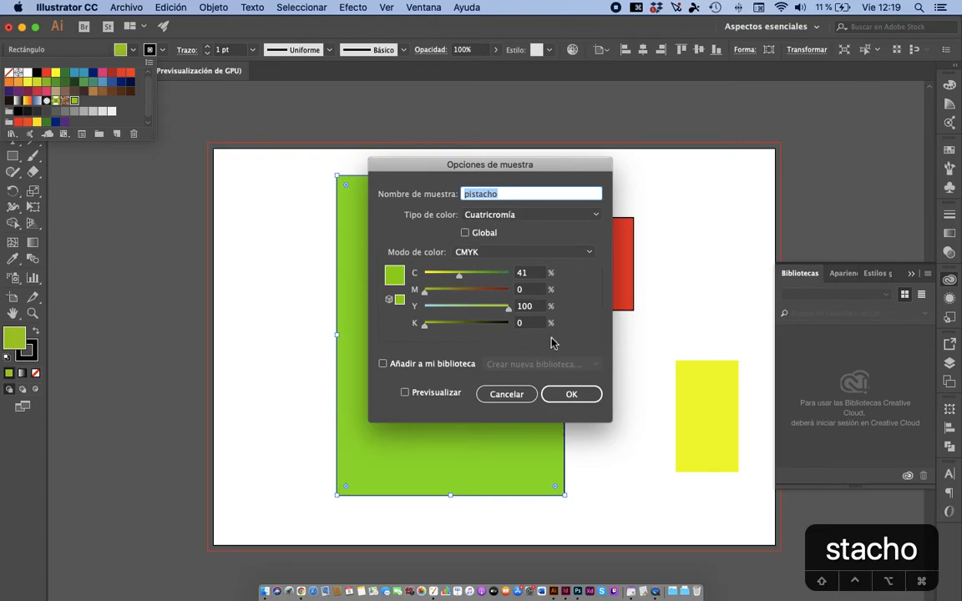
pyautogui.click(571, 395)
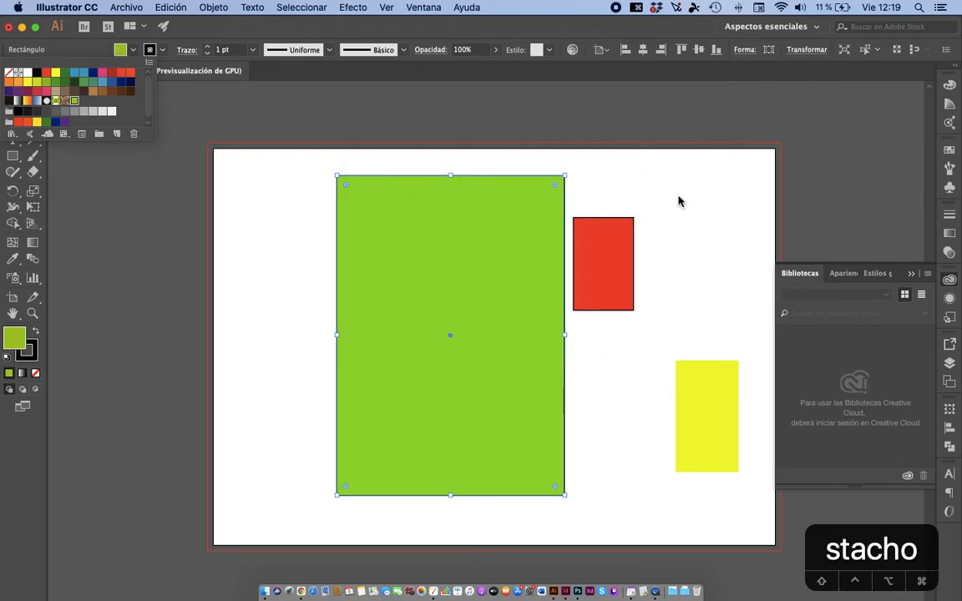
# Step: Try the large rectangle with no fill and restore its last green fill colour
pyautogui.click(950, 83)
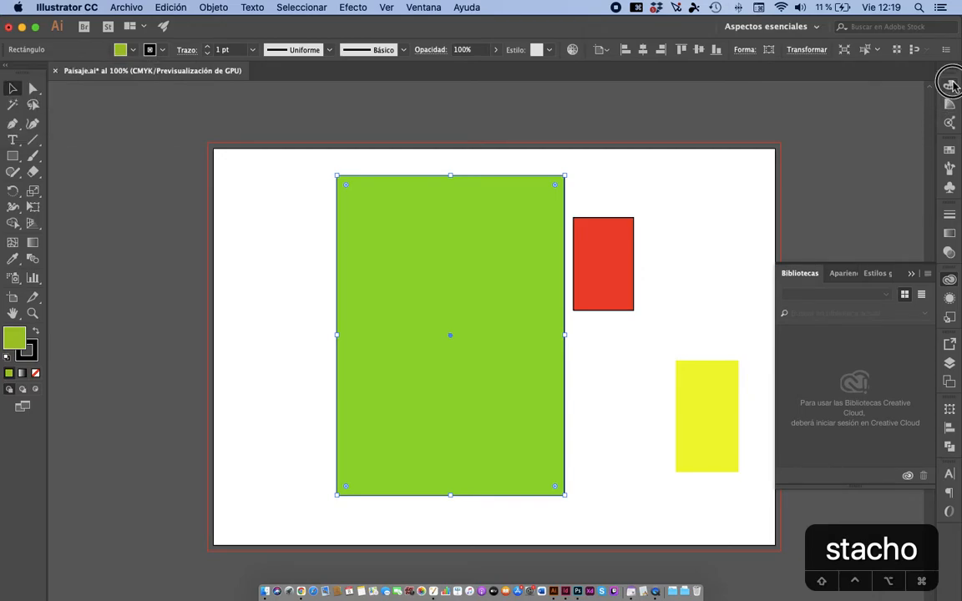
pyautogui.click(950, 84)
pyautogui.click(950, 84)
pyautogui.click(950, 86)
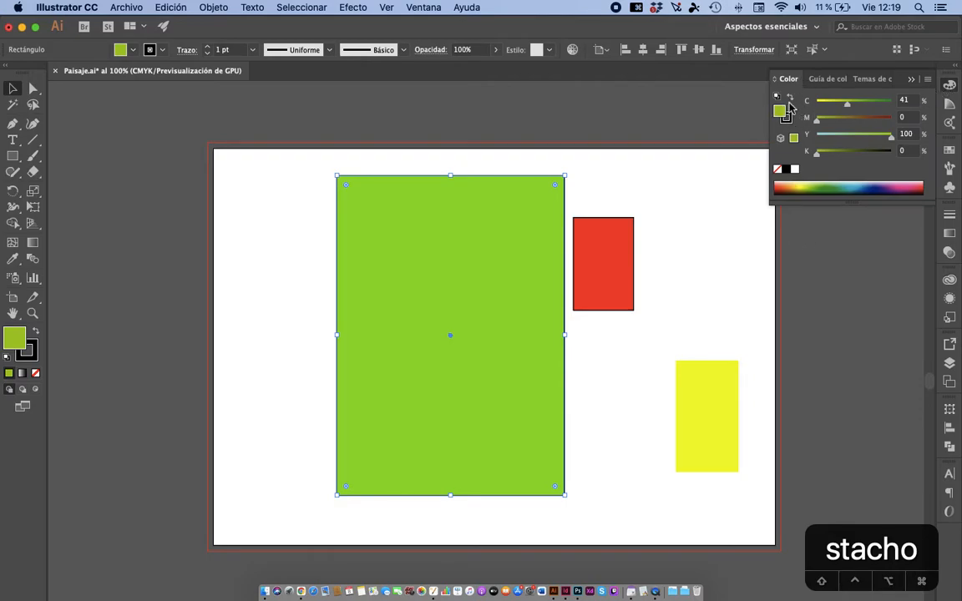
pyautogui.click(779, 170)
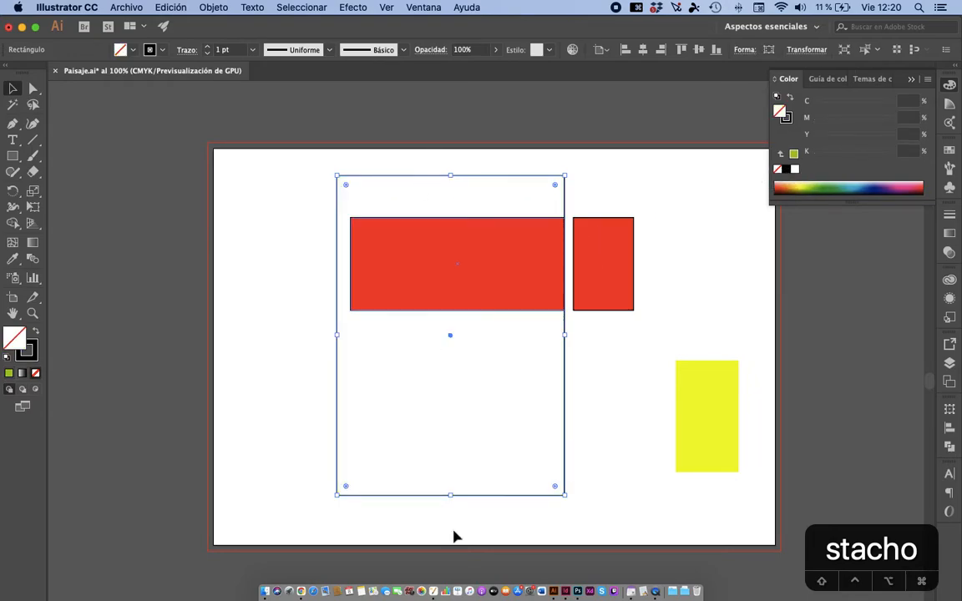
pyautogui.click(792, 161)
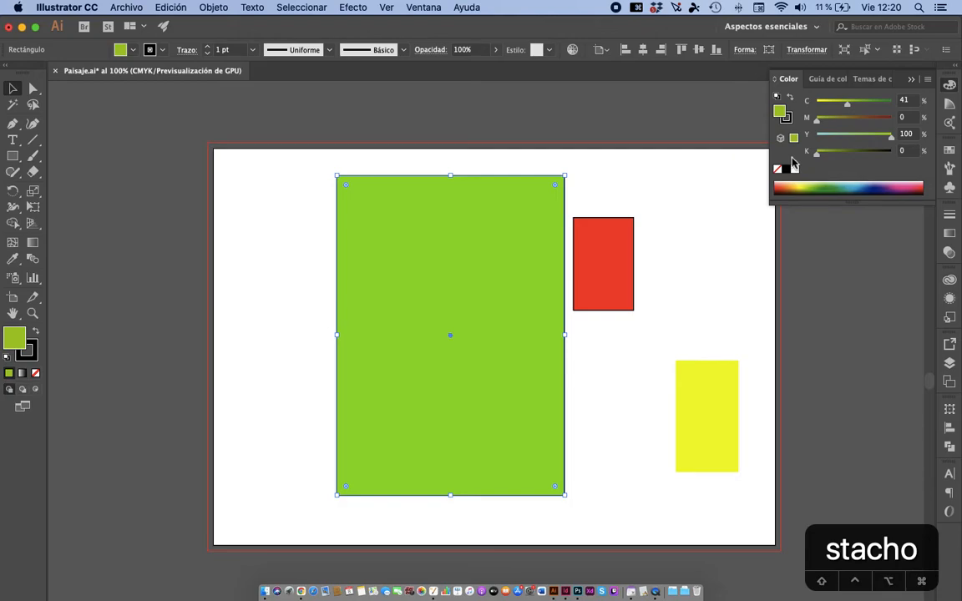
# Step: Make the large rectangle's stroke colour active and increase its stroke weight to 14 pt
pyautogui.click(786, 119)
pyautogui.click(209, 47)
pyautogui.click(209, 48)
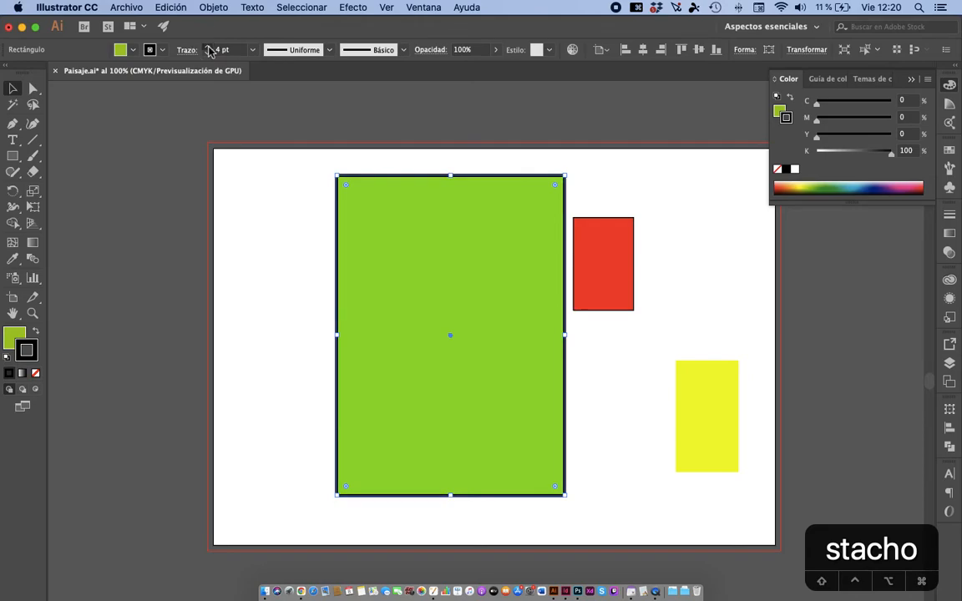
pyautogui.click(209, 48)
pyautogui.click(209, 48)
pyautogui.click(209, 48)
pyautogui.click(209, 48)
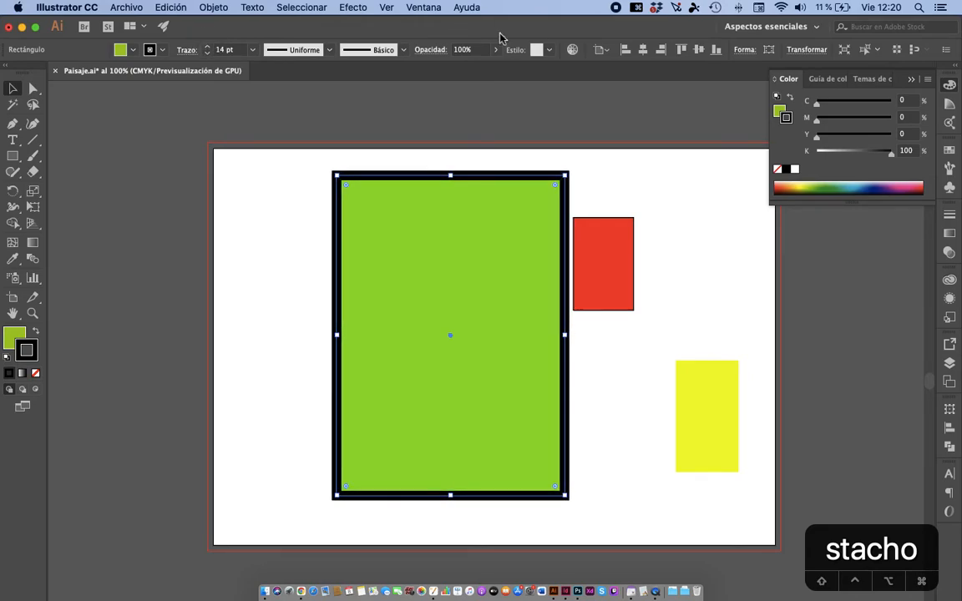
# Step: Try C 0, M 68, Y 0, K 0 on the large rectangle's stroke, return it to black, and glance at the Color Guide
pyautogui.moveTo(824, 151)
pyautogui.mouseDown()
pyautogui.moveTo(814, 152)
pyautogui.moveTo(831, 120)
pyautogui.moveTo(870, 118)
pyautogui.mouseUp()
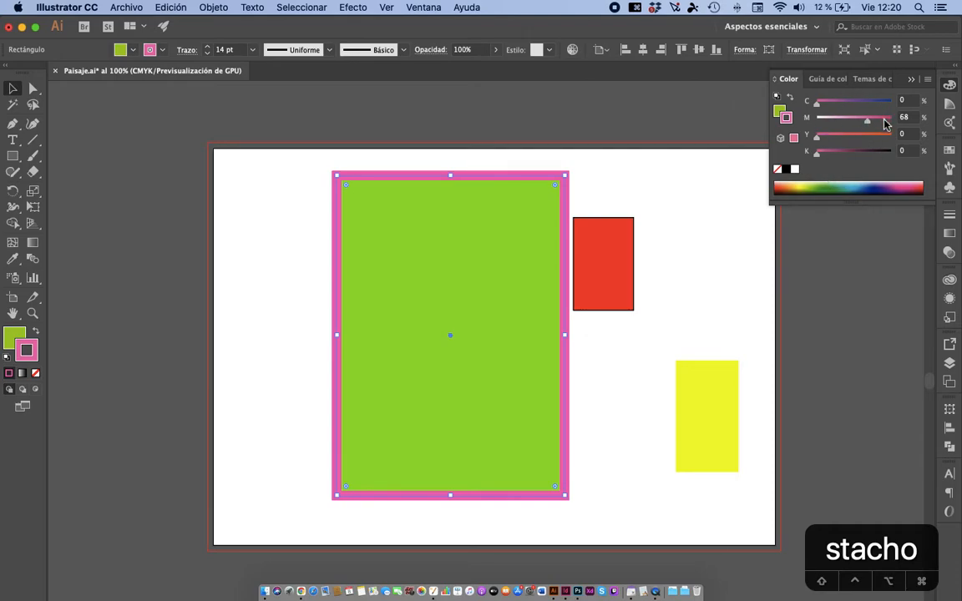
pyautogui.click(927, 79)
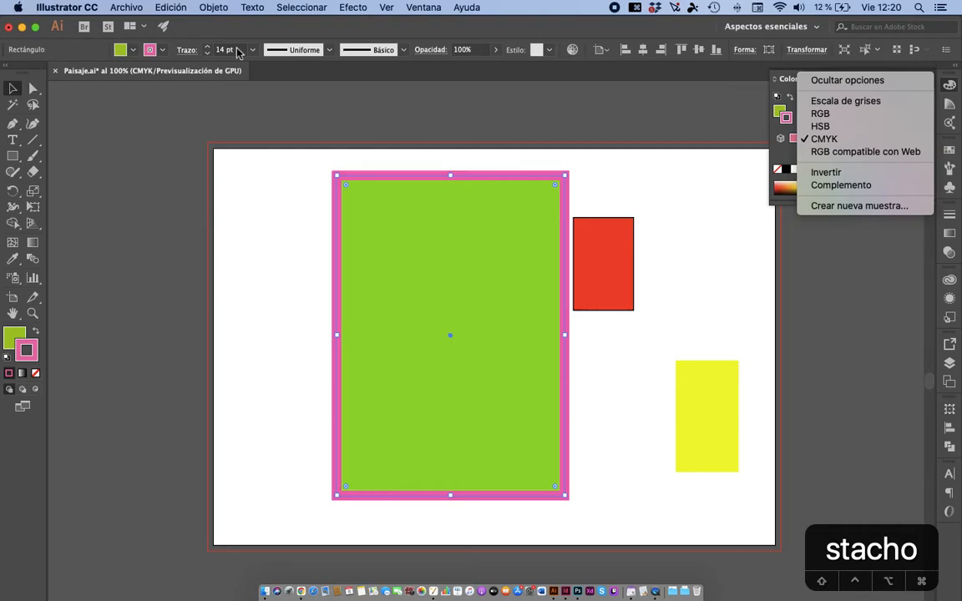
pyautogui.click(875, 247)
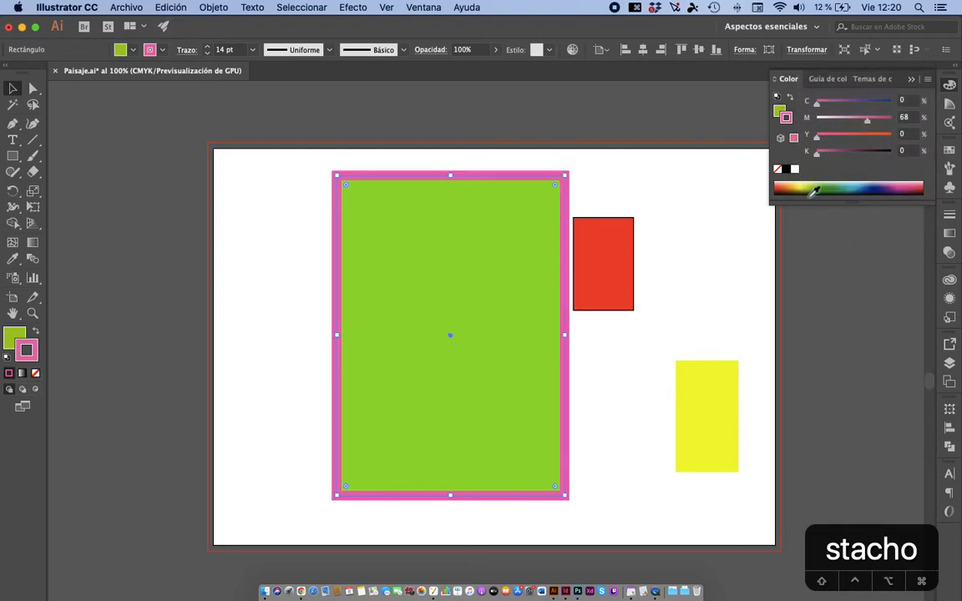
pyautogui.click(786, 170)
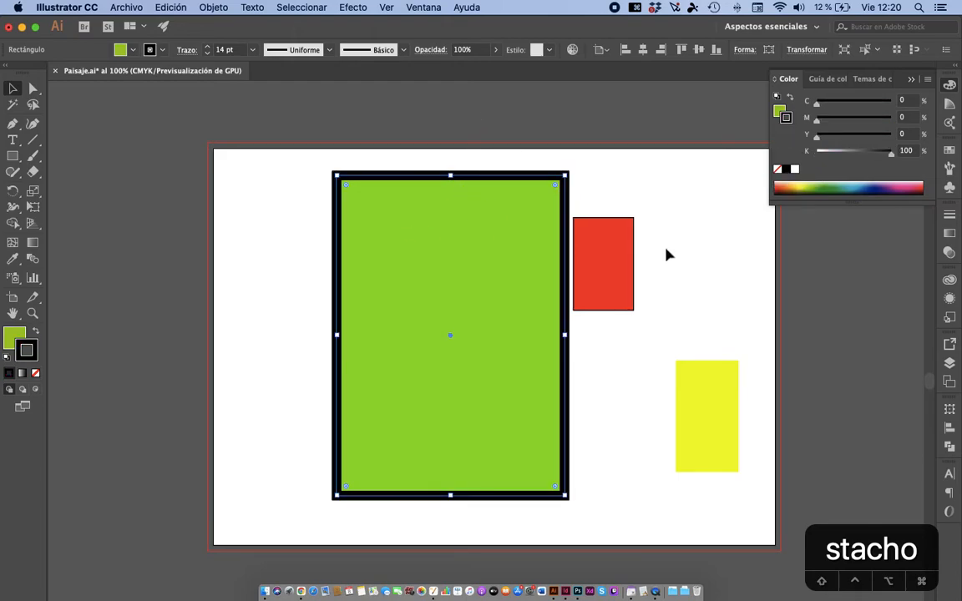
pyautogui.click(950, 104)
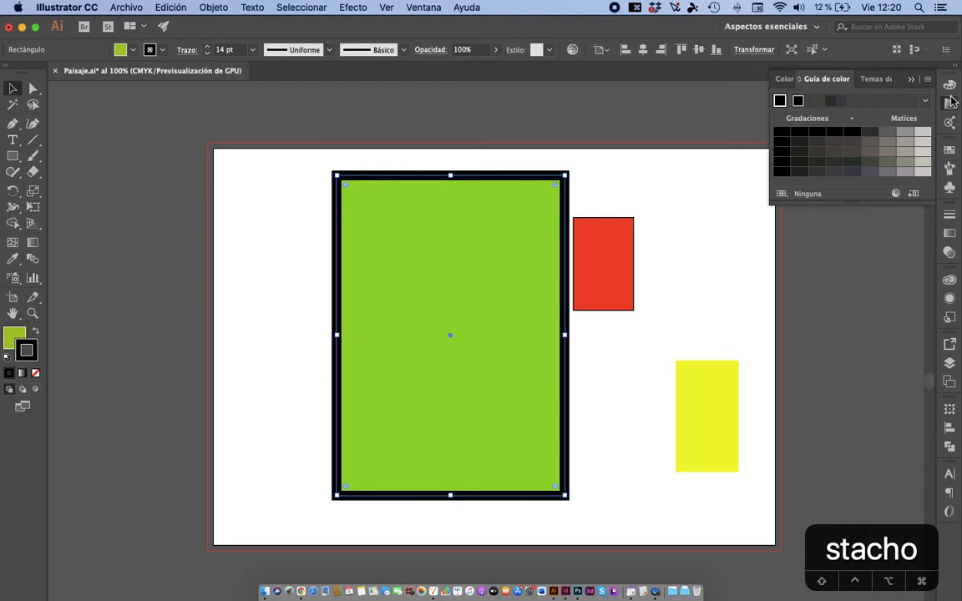
pyautogui.click(949, 84)
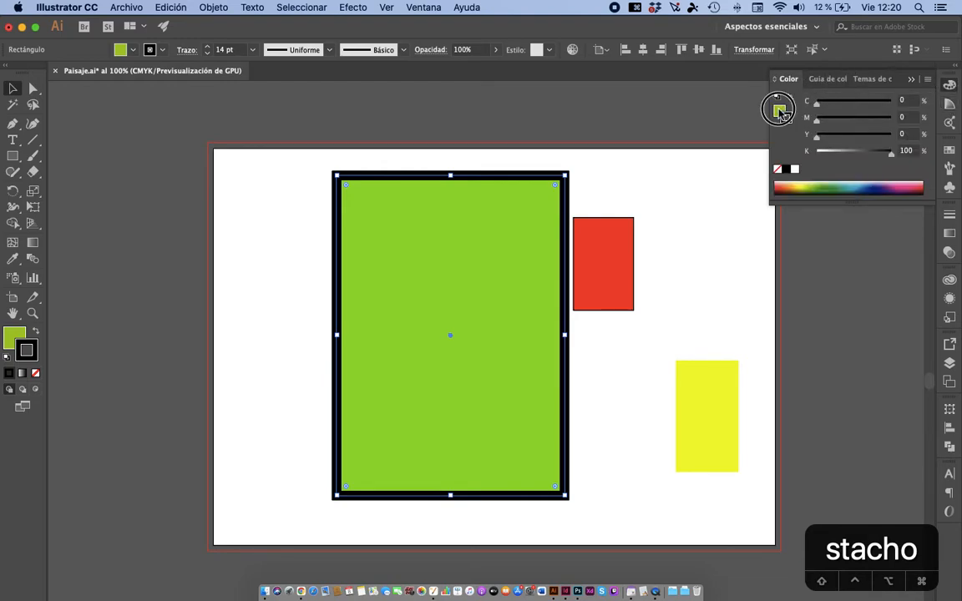
# Step: Make the large rectangle's fill active, enlarge the Color Guide and choose the Monocromático harmony rule
pyautogui.click(780, 110)
pyautogui.click(950, 104)
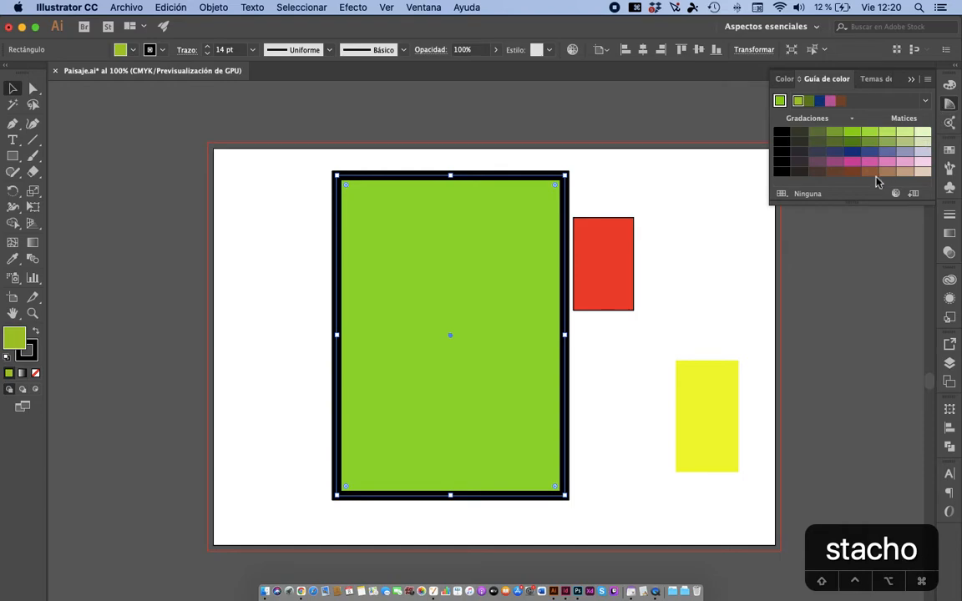
pyautogui.moveTo(850, 201); pyautogui.dragTo(859, 285)
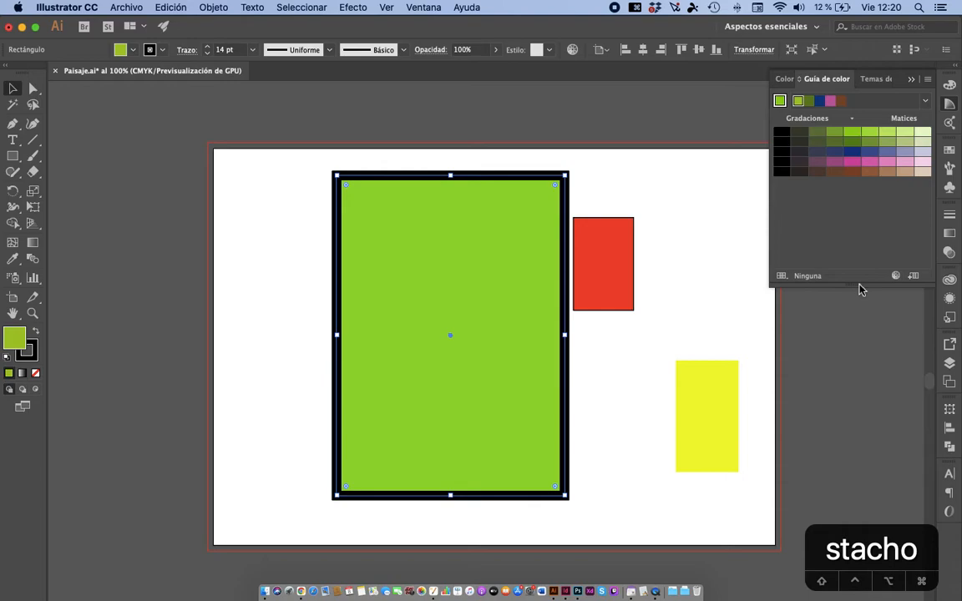
pyautogui.click(925, 102)
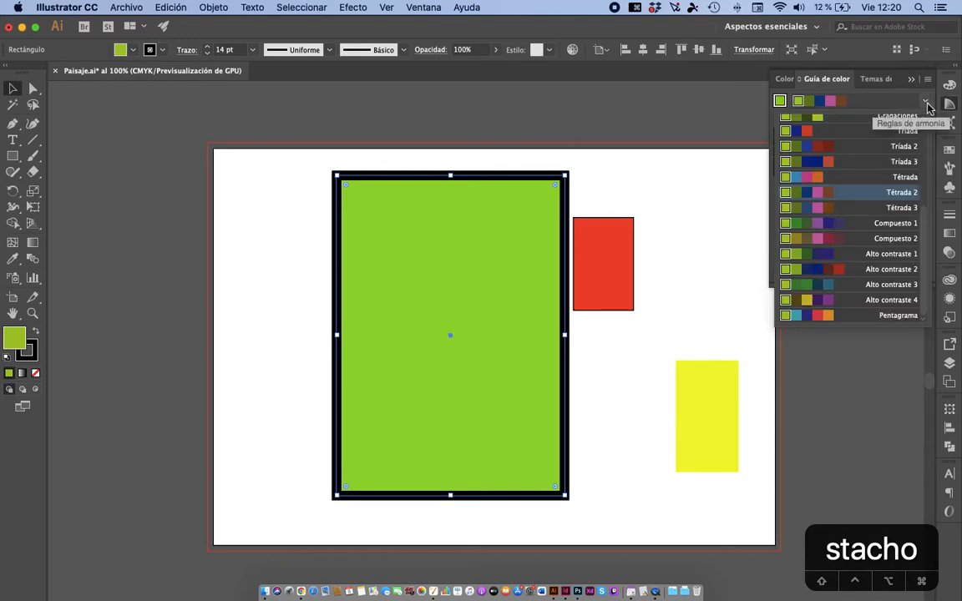
pyautogui.moveTo(924, 226); pyautogui.dragTo(925, 161)
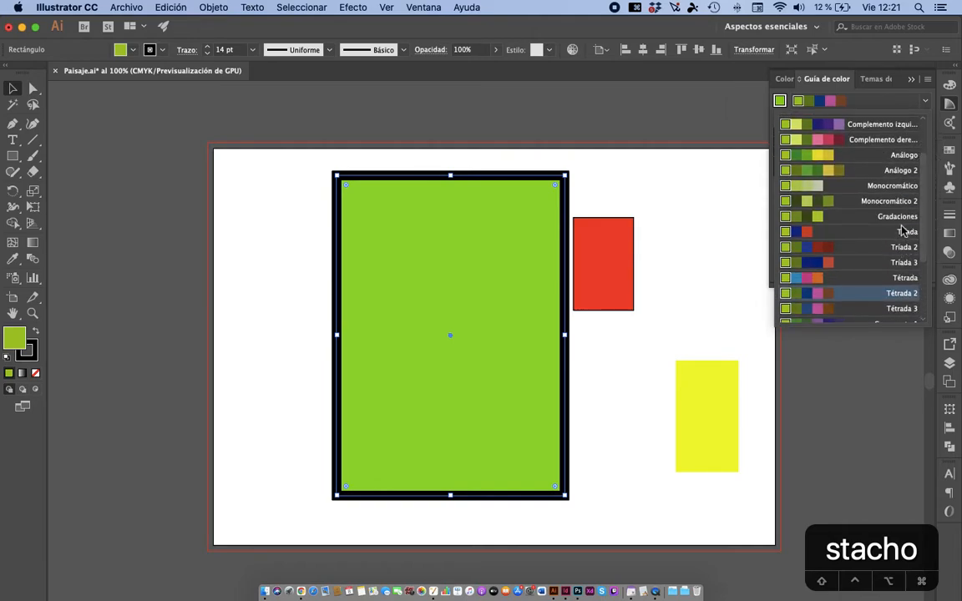
pyautogui.click(808, 186)
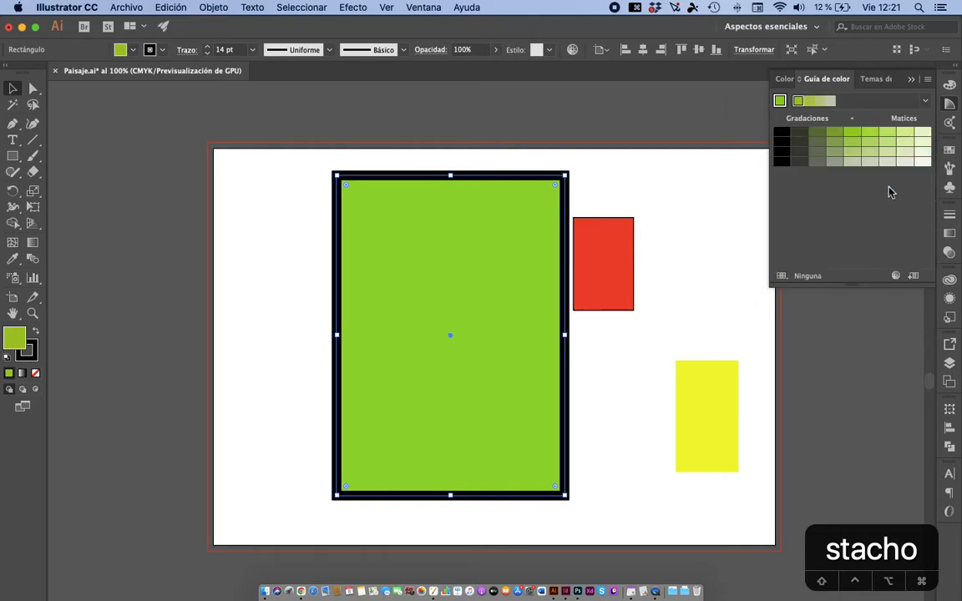
# Step: Try the small red rectangle's fill as the Color Guide's base colour
pyautogui.click(924, 101)
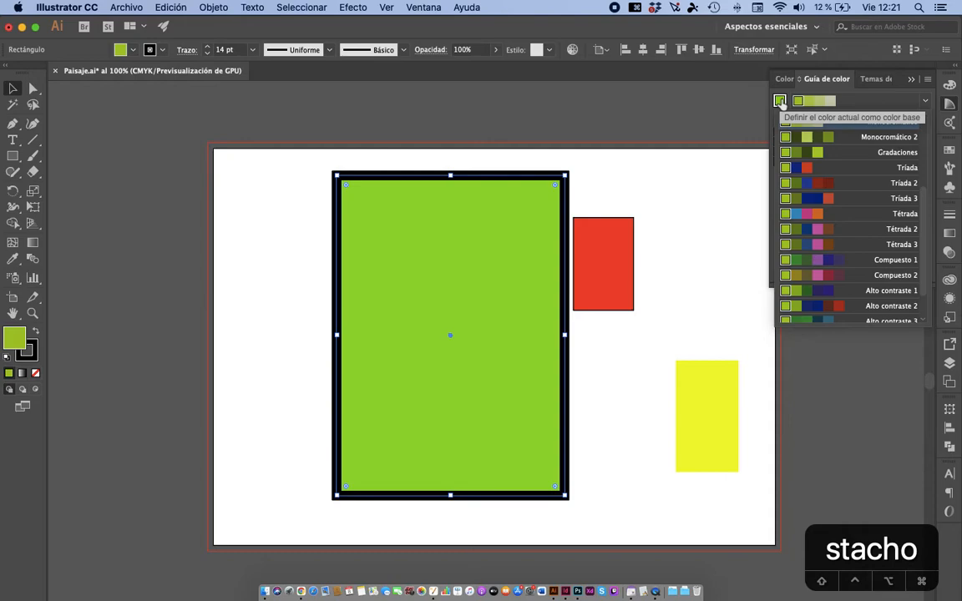
pyautogui.click(621, 286)
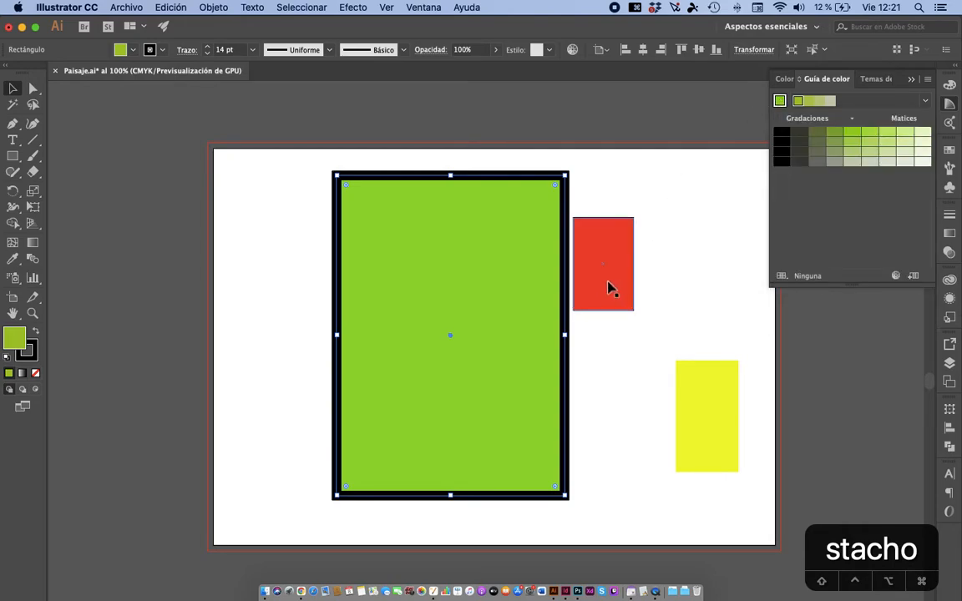
pyautogui.click(609, 288)
pyautogui.click(779, 101)
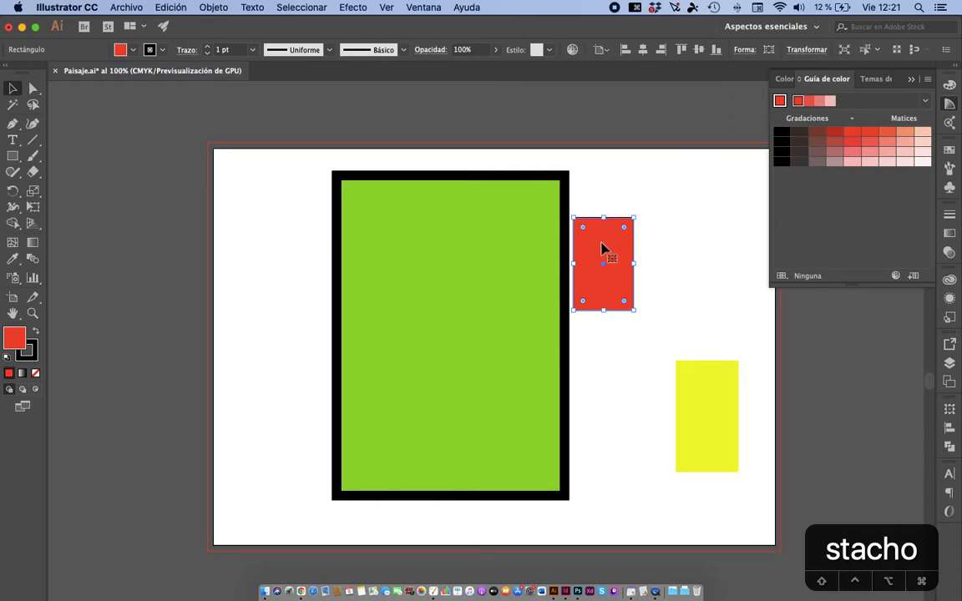
# Step: Set the large rectangle's green as the base colour and choose the Complementario dividido harmony rule
pyautogui.click(500, 259)
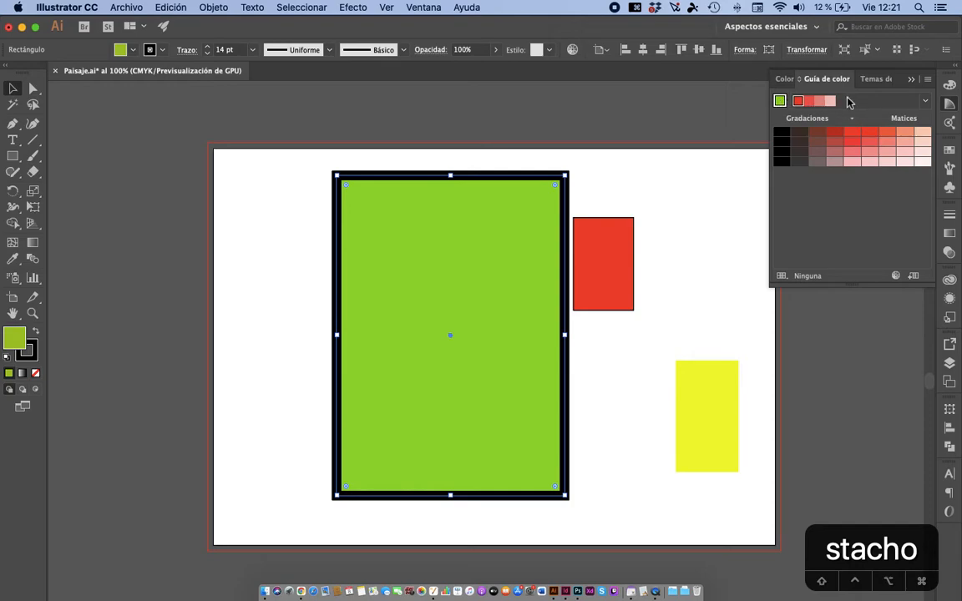
pyautogui.click(780, 103)
pyautogui.click(925, 102)
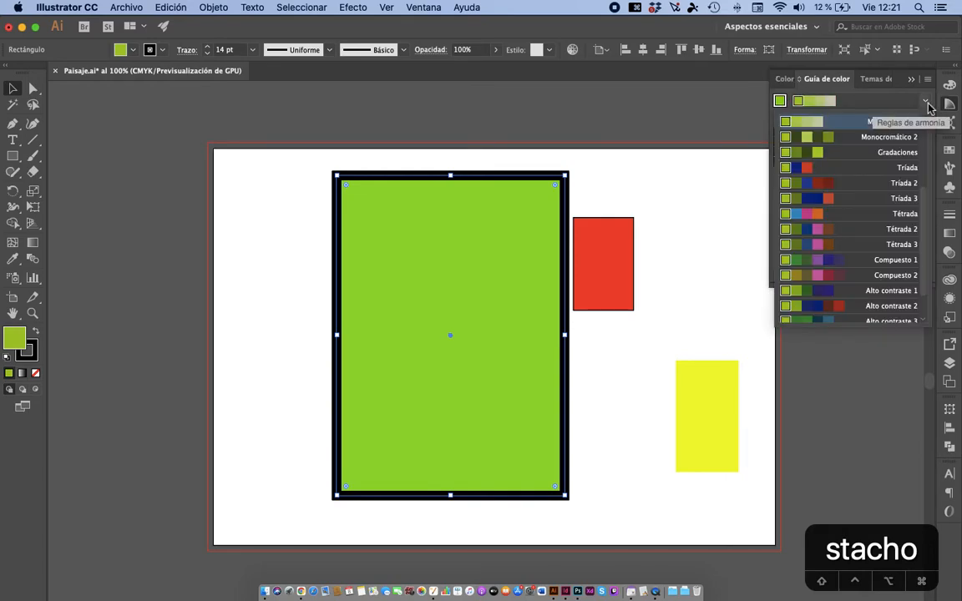
pyautogui.moveTo(925, 205); pyautogui.dragTo(937, 137)
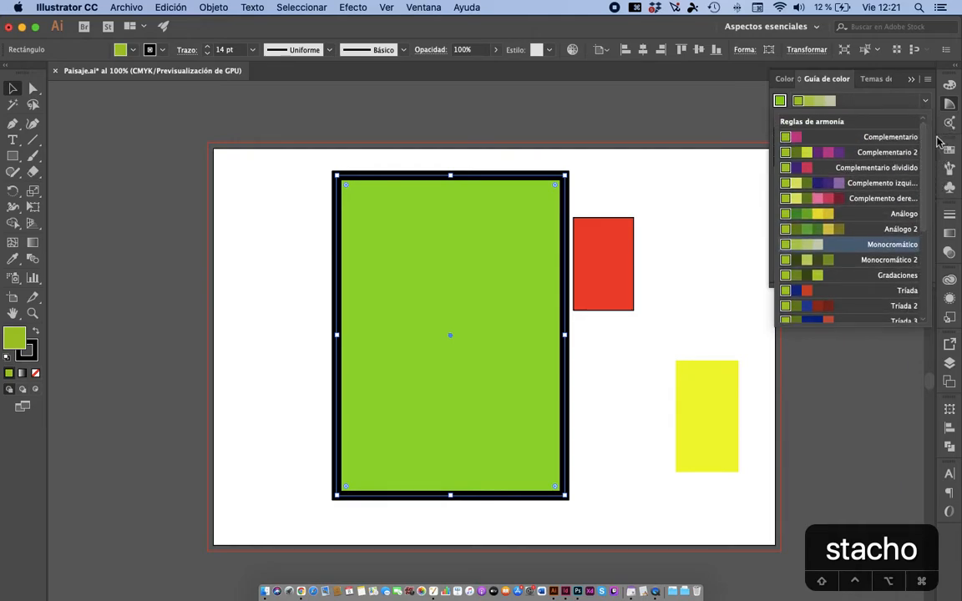
pyautogui.click(802, 169)
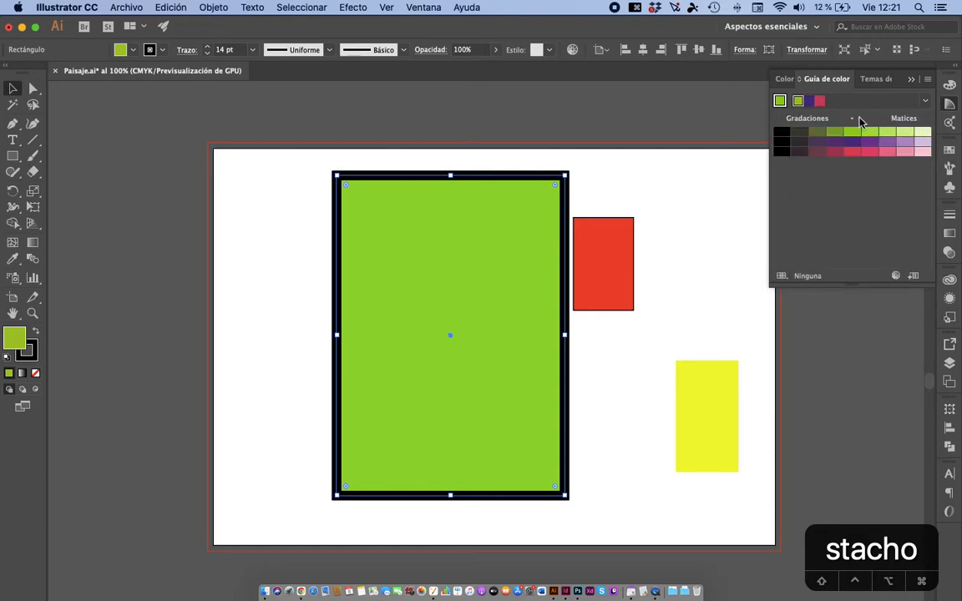
# Step: Choose the Tríada harmony rule and fill the small red rectangle with the triad's red
pyautogui.click(835, 100)
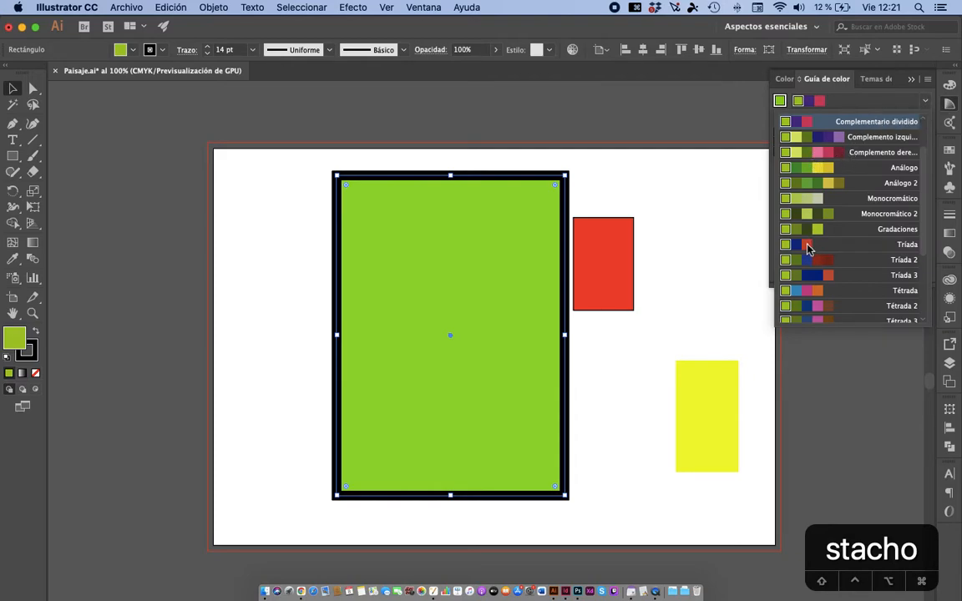
pyautogui.click(807, 246)
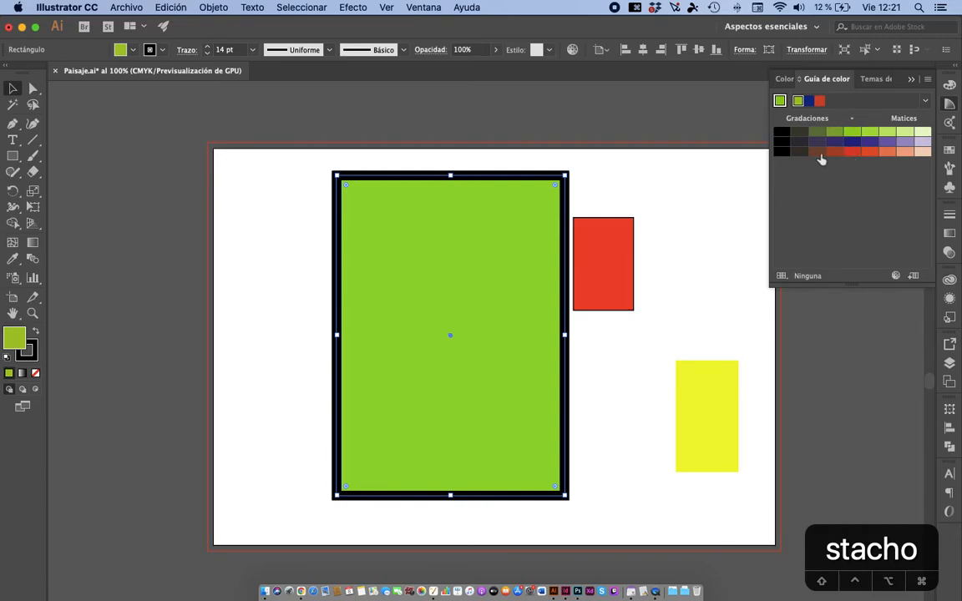
pyautogui.click(607, 267)
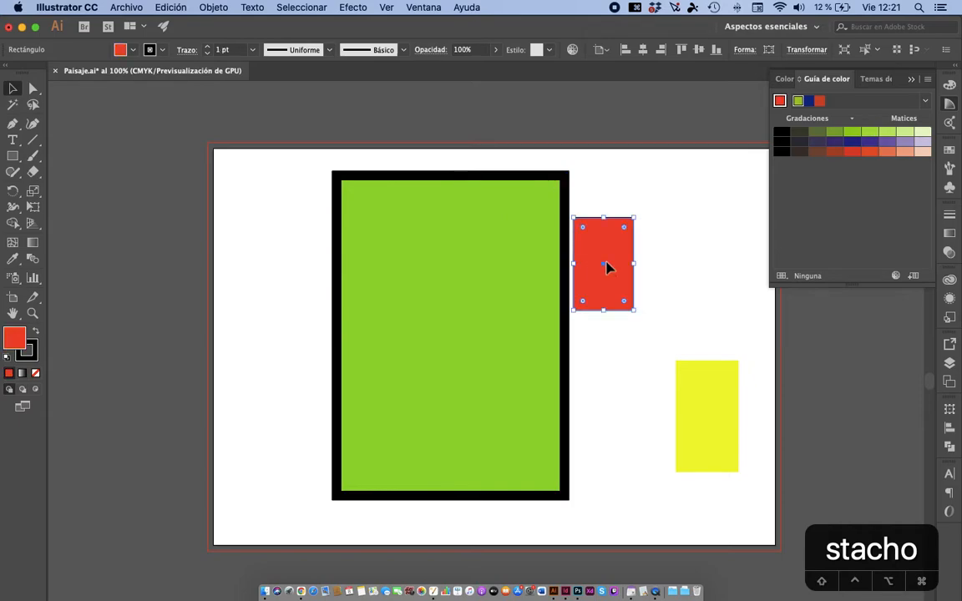
pyautogui.click(854, 157)
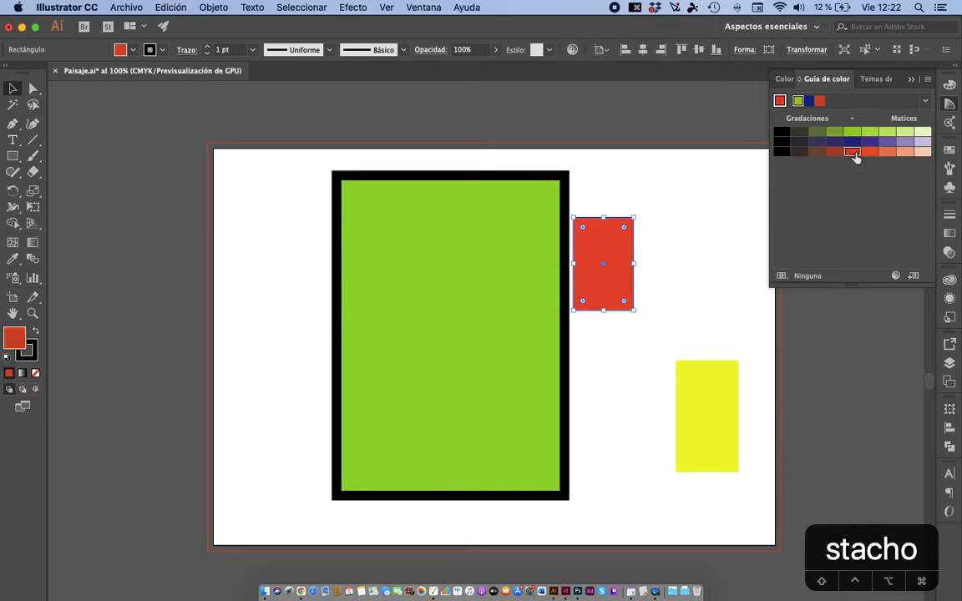
# Step: Move the yellow rectangle directly below the small red one and fill it with the triad's dark blue
pyautogui.click(731, 431)
pyautogui.moveTo(730, 433); pyautogui.dragTo(631, 388)
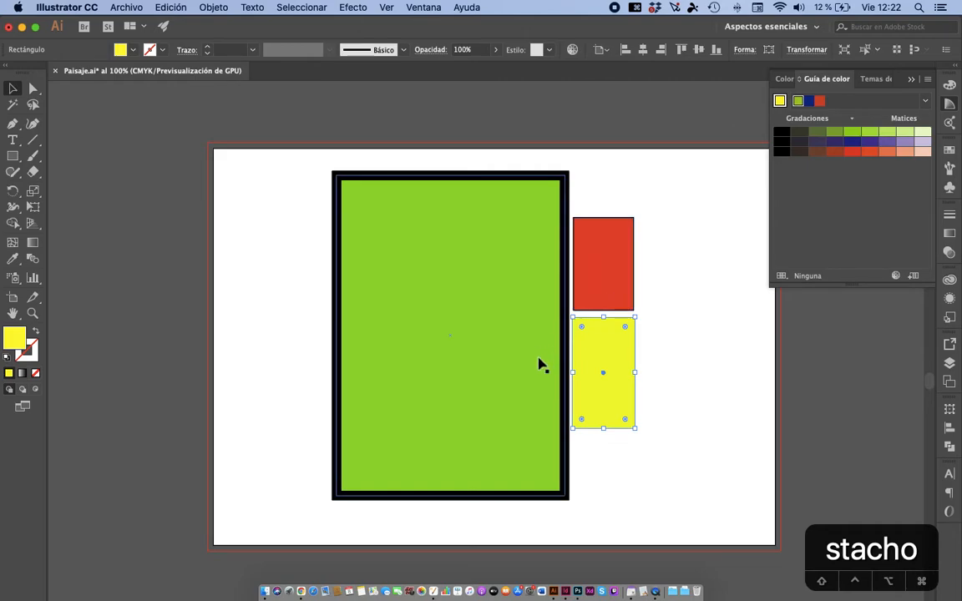
pyautogui.click(853, 142)
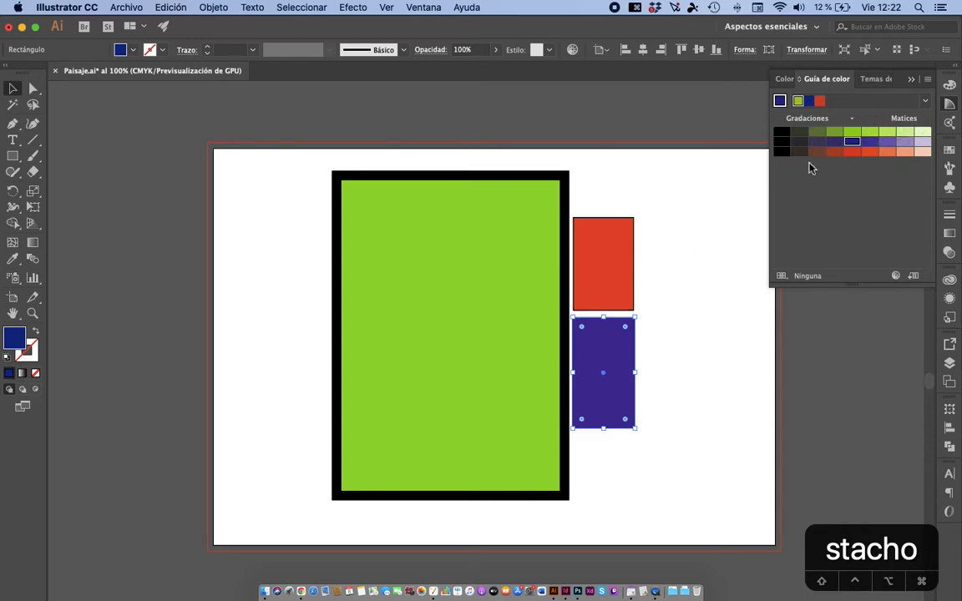
# Step: Choose the Tétrada 2 harmony rule for the green base colour
pyautogui.click(925, 101)
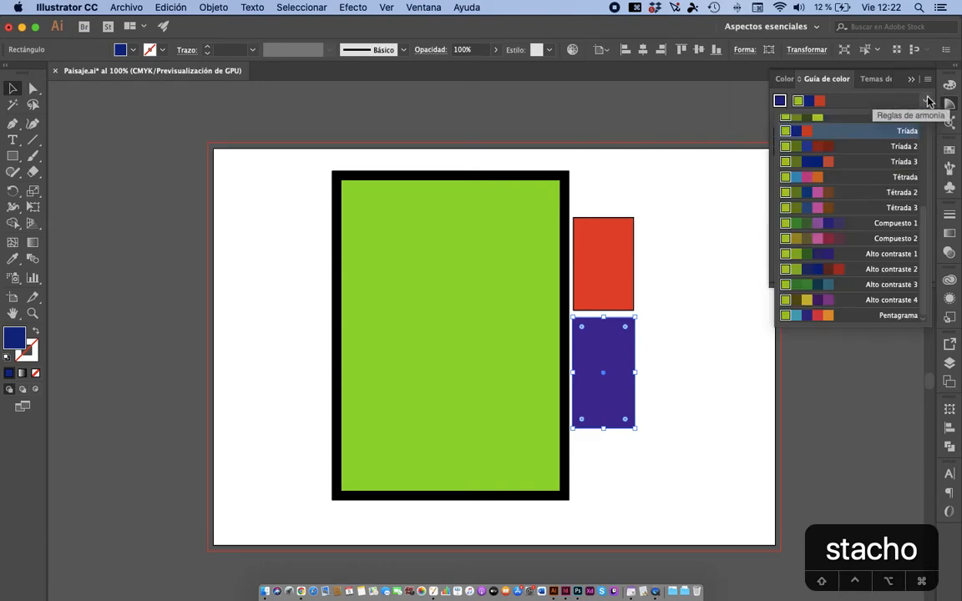
pyautogui.click(835, 193)
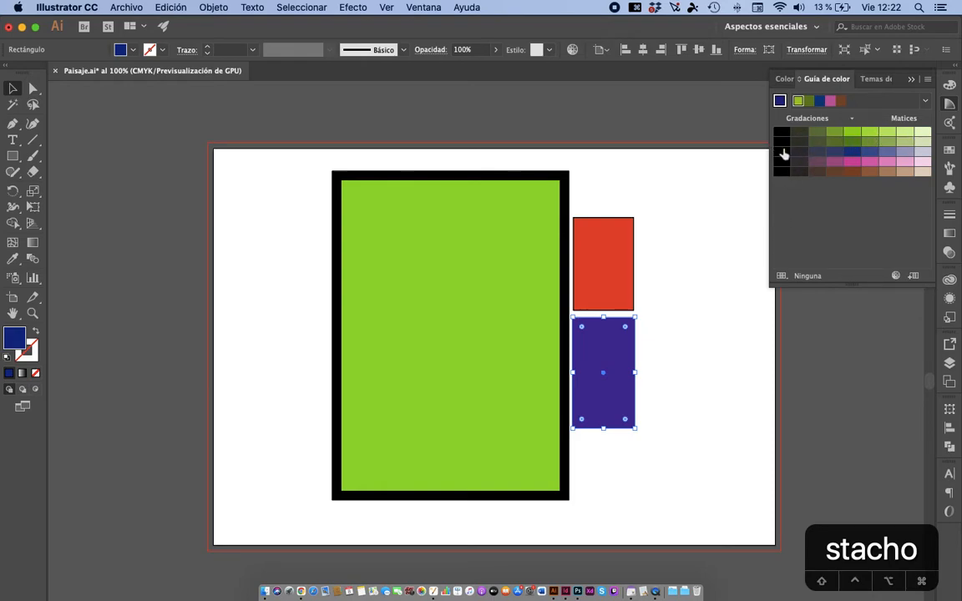
# Step: Try the warm/cool and vivid/muted variations in the Color Guide and return to tints and shades
pyautogui.click(926, 79)
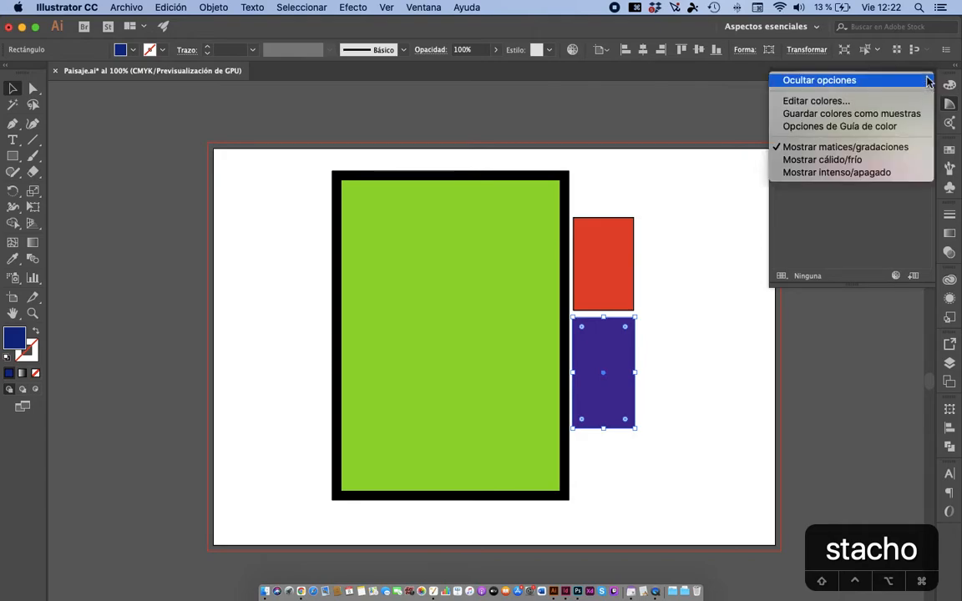
pyautogui.click(901, 158)
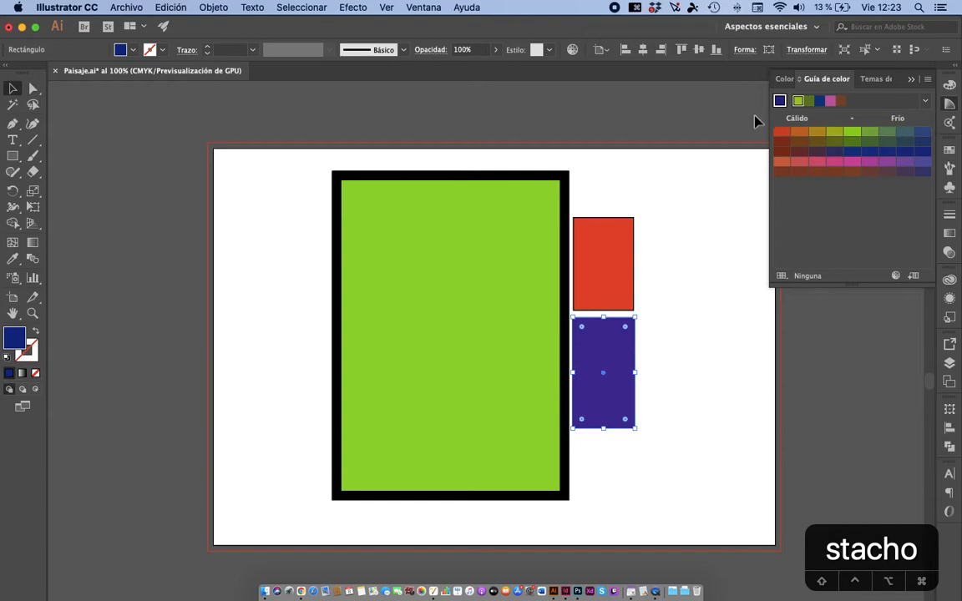
pyautogui.click(927, 79)
pyautogui.click(884, 173)
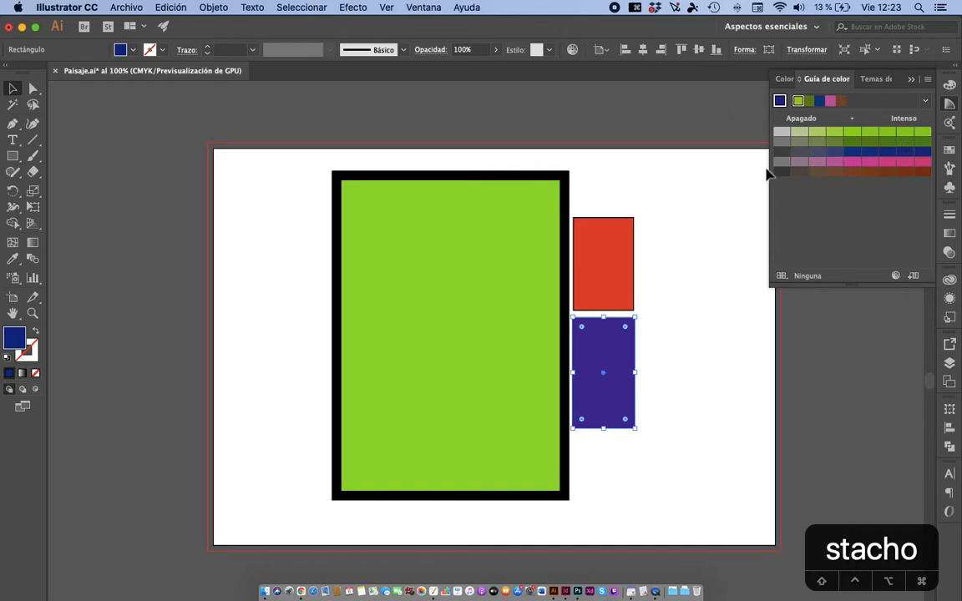
pyautogui.click(927, 81)
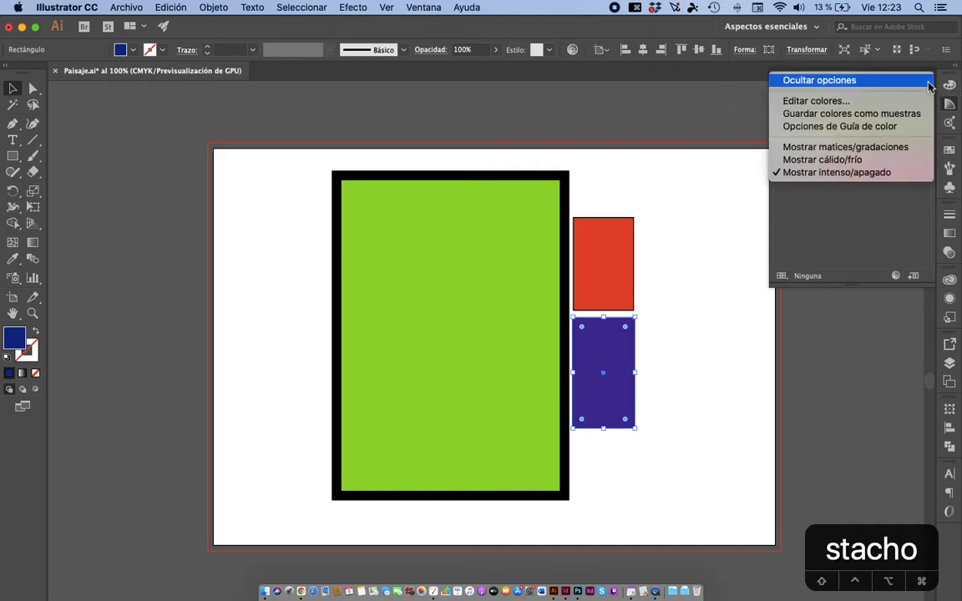
pyautogui.click(892, 148)
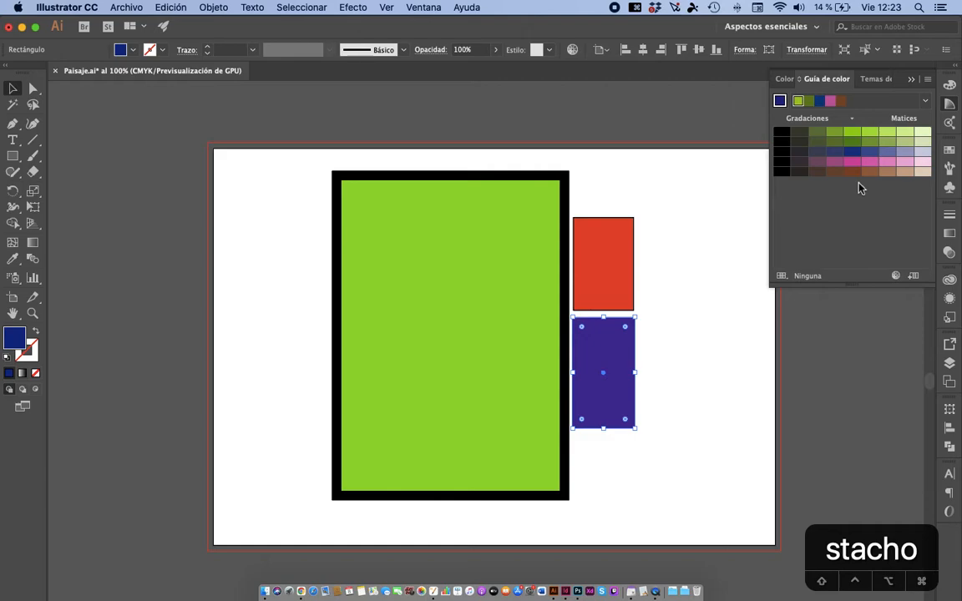
# Step: Save the Tétrada 2 harmony colours as swatches and look for them among the fill swatches
pyautogui.click(926, 80)
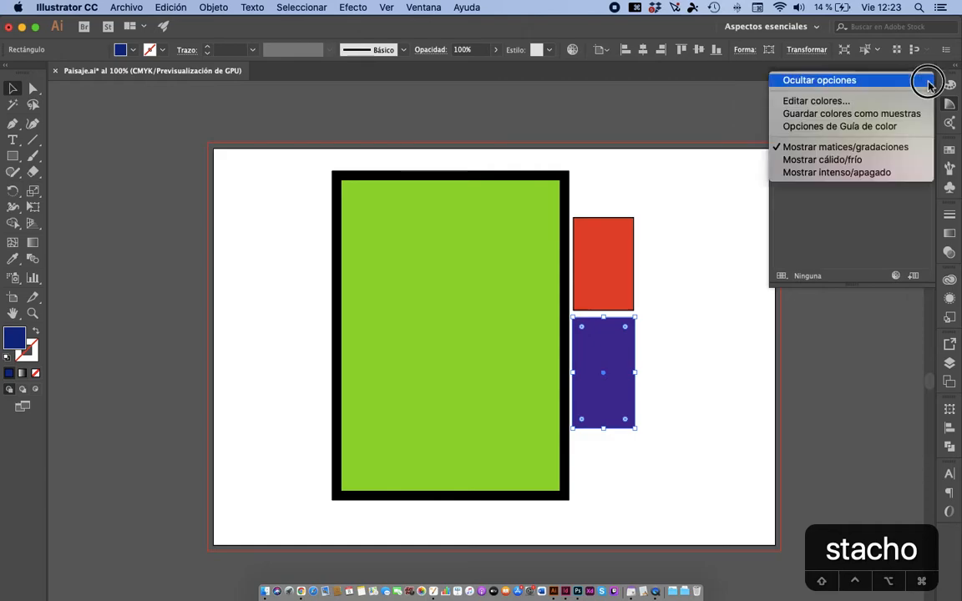
pyautogui.click(898, 114)
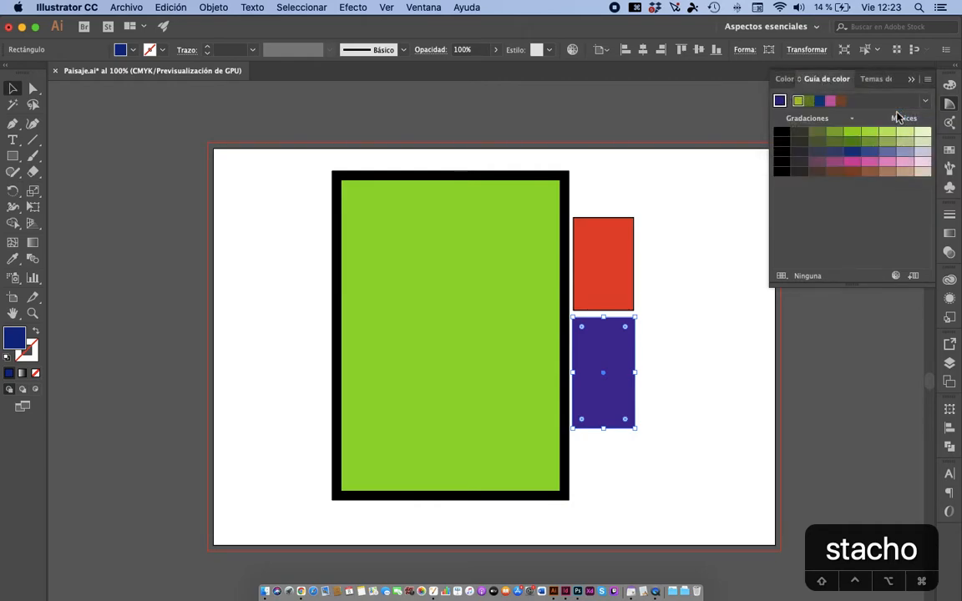
pyautogui.click(121, 48)
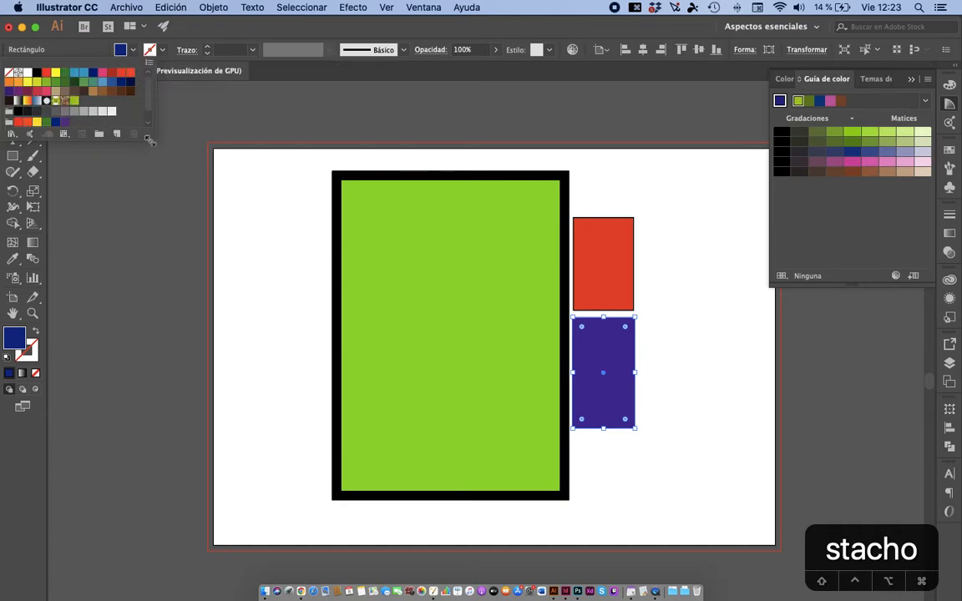
pyautogui.click(144, 171)
# Step: Enlarge the fill swatch list and fill the lower small rectangle with the saved blue C=97 M=68 Y=12 K=2
pyautogui.click(134, 50)
pyautogui.moveTo(147, 138); pyautogui.dragTo(146, 196)
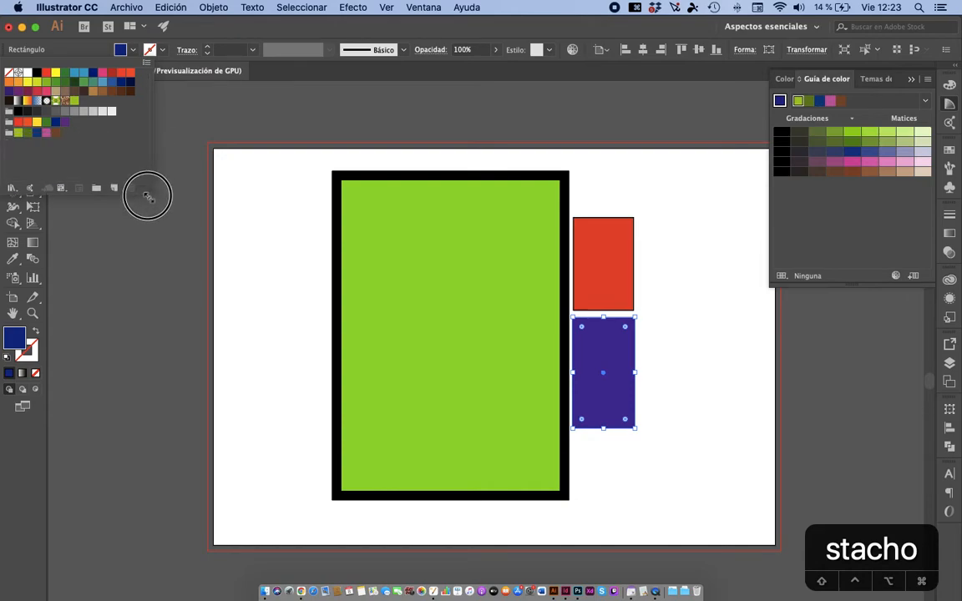
pyautogui.click(37, 133)
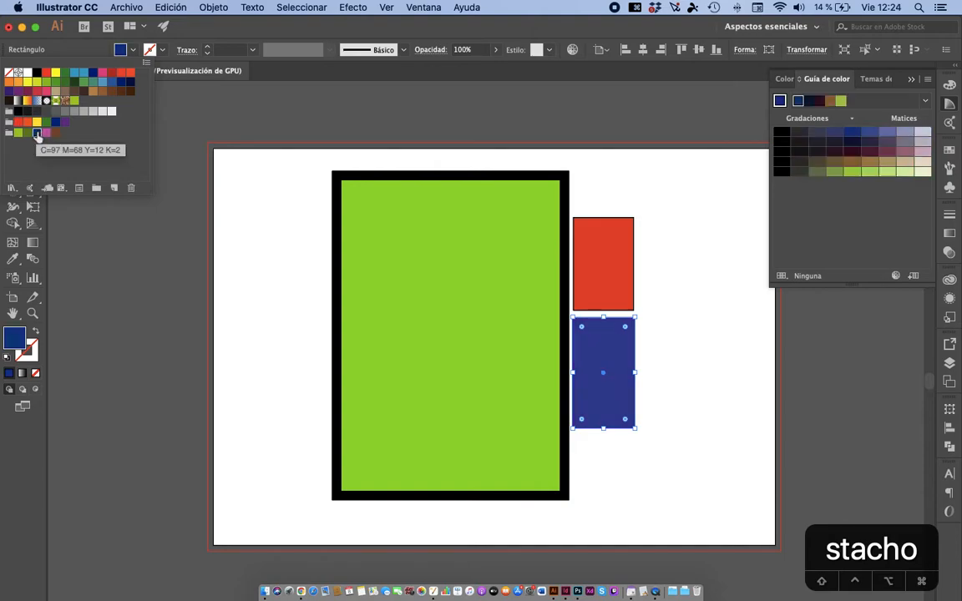
# Step: Fill the upper small red rectangle with the pink swatch from the saved harmony group
pyautogui.click(608, 249)
pyautogui.click(608, 249)
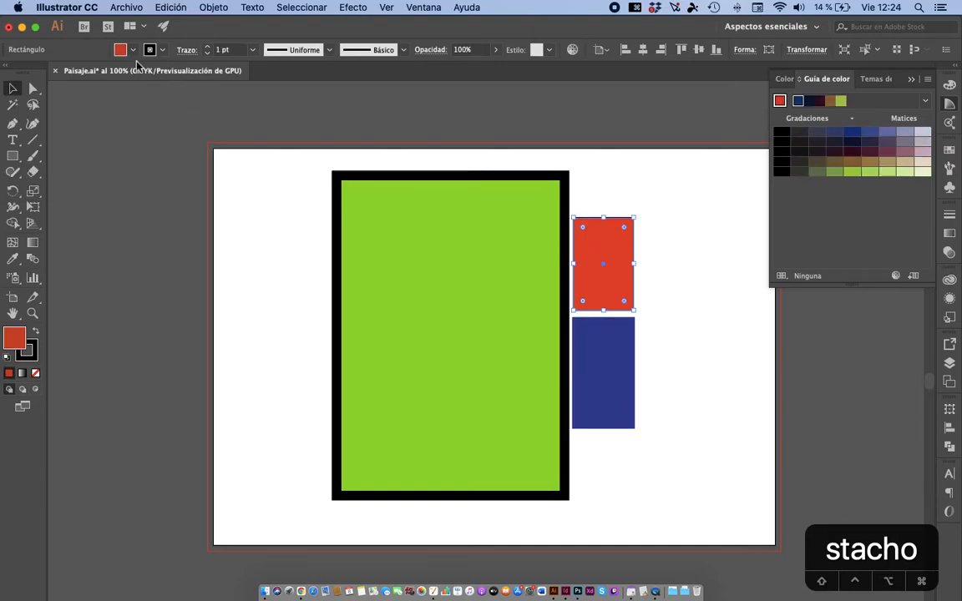
pyautogui.click(122, 50)
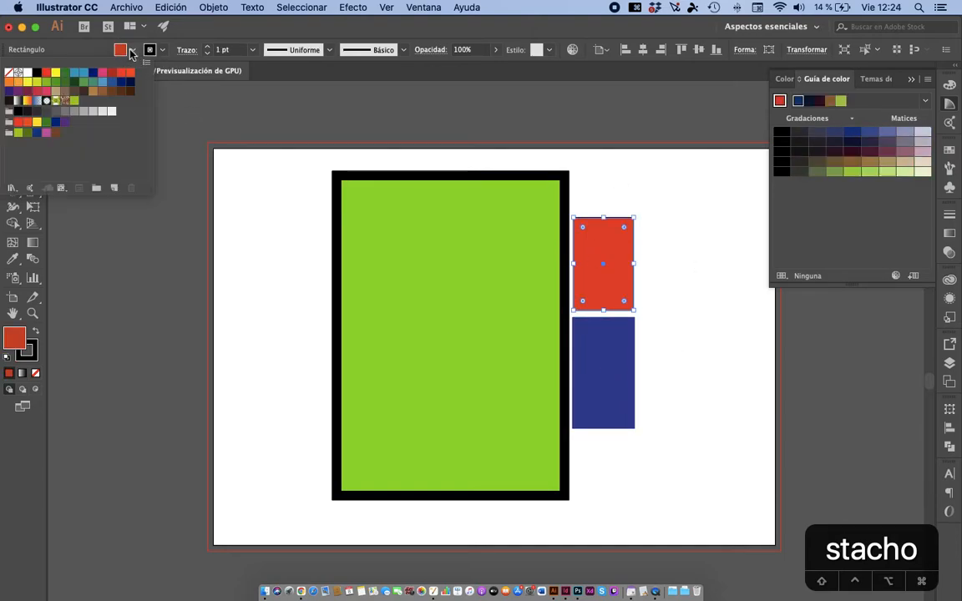
pyautogui.click(47, 134)
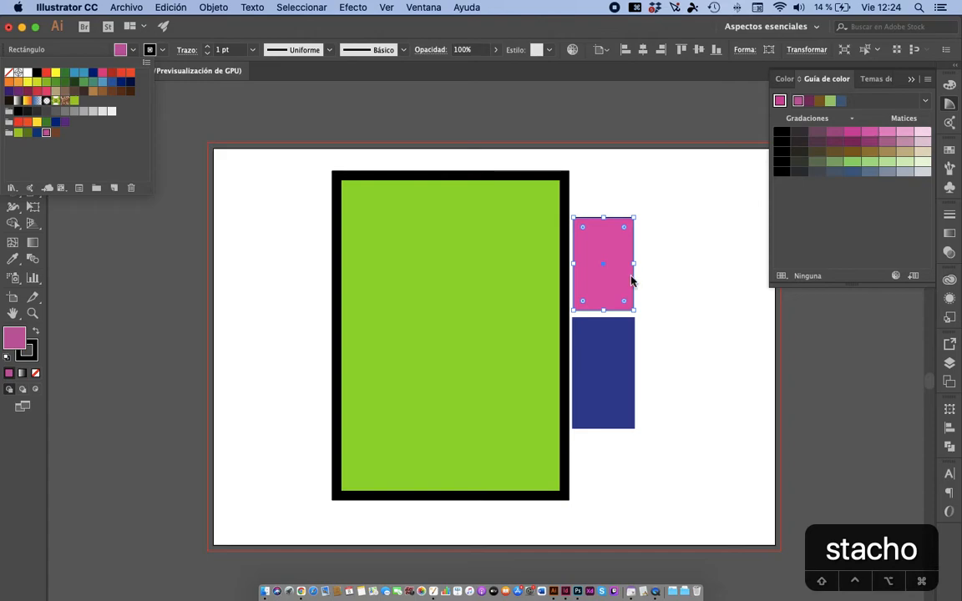
# Step: Duplicate the pink and blue small rectangles together, placing the copies beside the originals with a small gap
pyautogui.keyDown('shift'); pyautogui.click(612, 369); pyautogui.keyUp('shift')
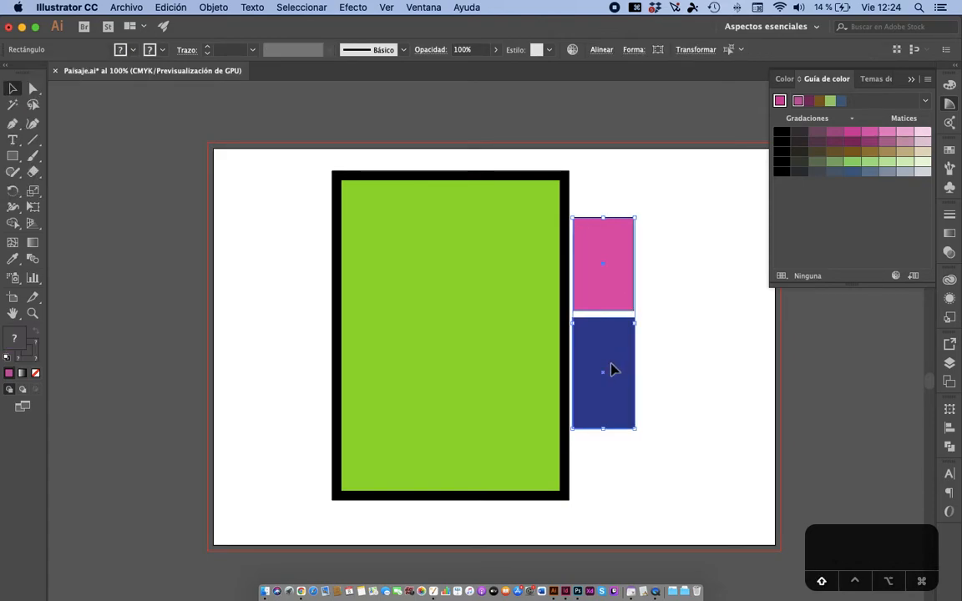
pyautogui.doubleClick(612, 369)
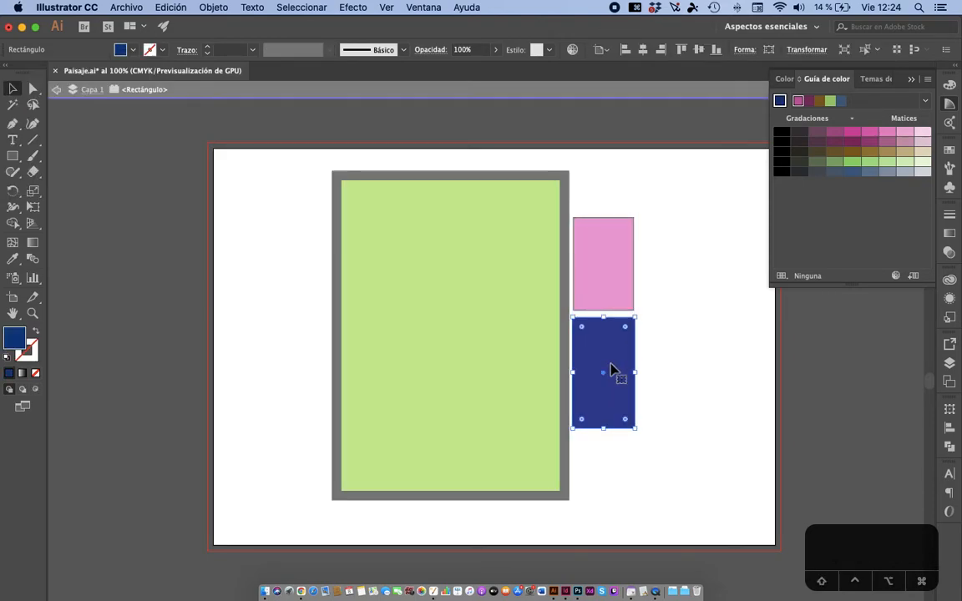
pyautogui.doubleClick(672, 273)
pyautogui.click(597, 266)
pyautogui.keyDown('shift'); pyautogui.click(601, 345); pyautogui.keyUp('shift')
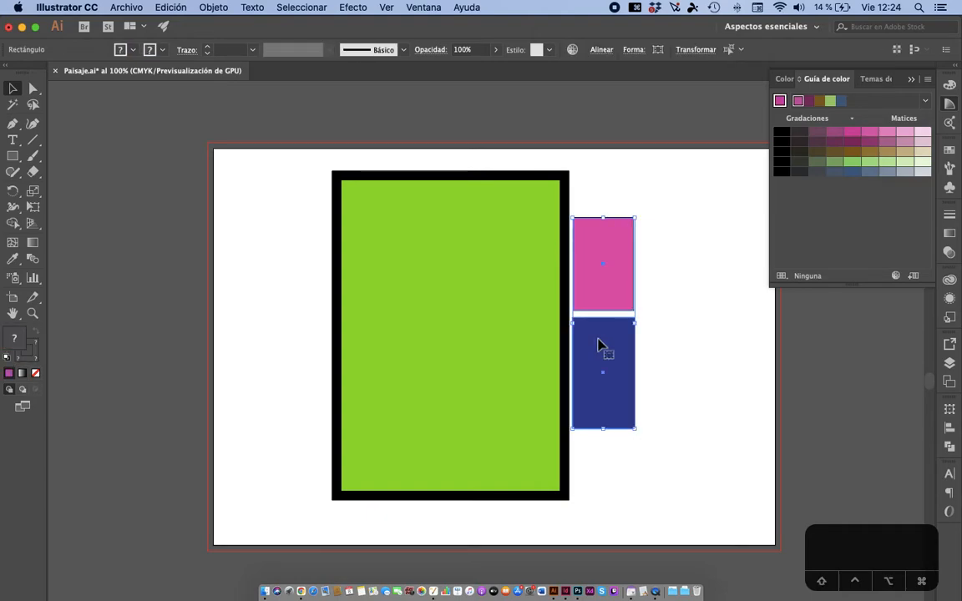
pyautogui.moveTo(601, 344); pyautogui.dragTo(678, 346)
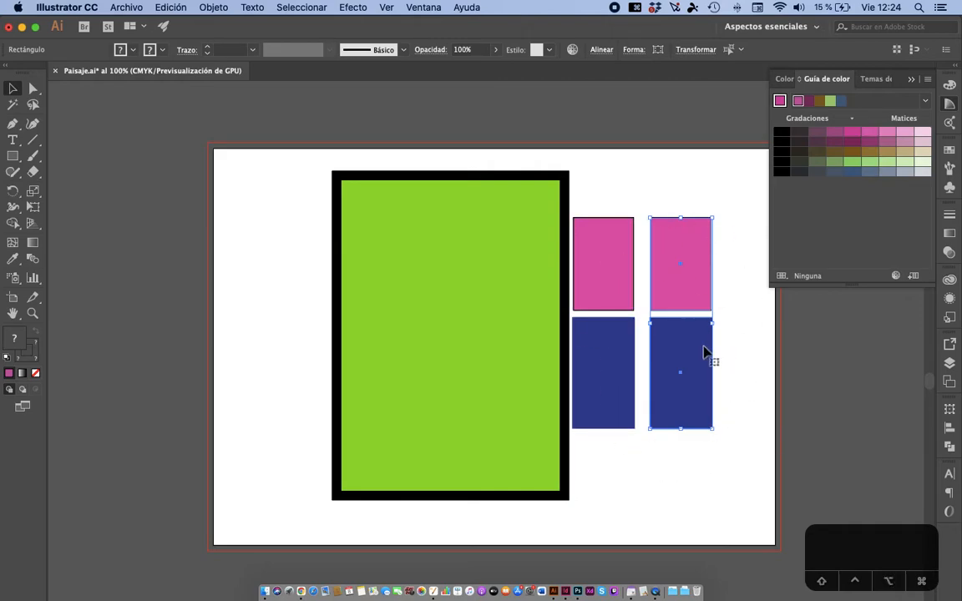
# Step: Fill the upper copied rectangle with the dark green swatch from the saved harmony group
pyautogui.click(724, 269)
pyautogui.click(692, 258)
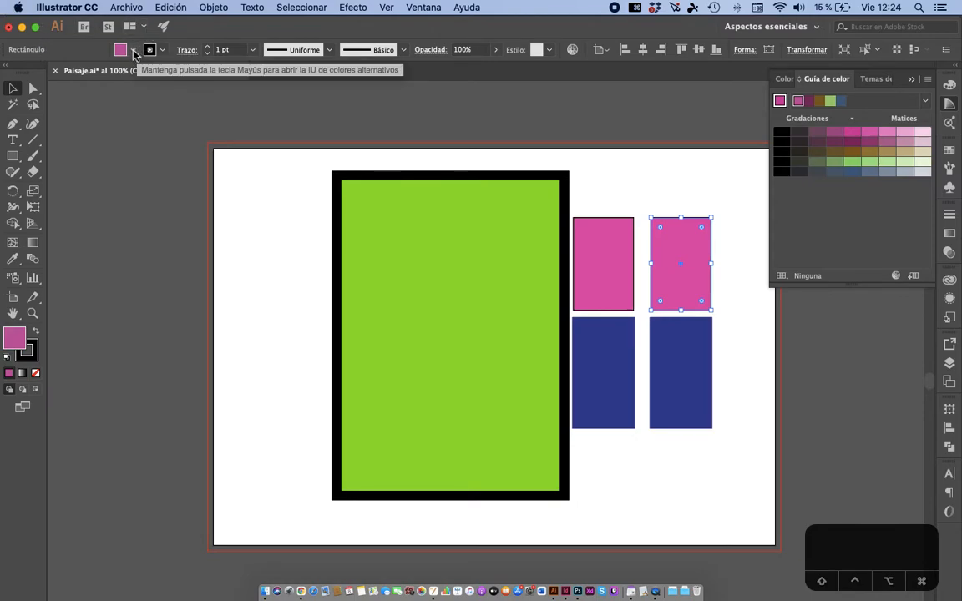
pyautogui.click(133, 50)
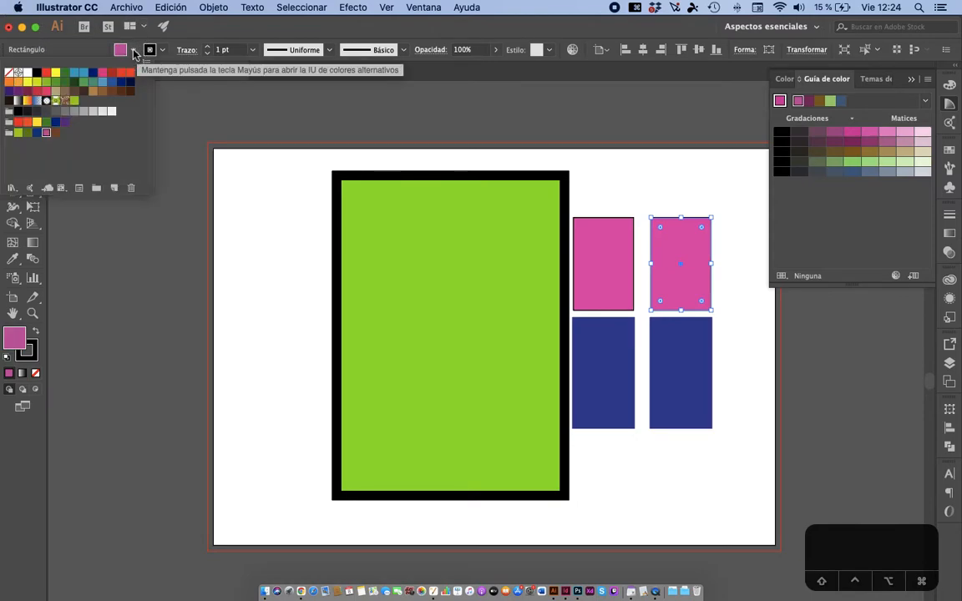
pyautogui.click(30, 136)
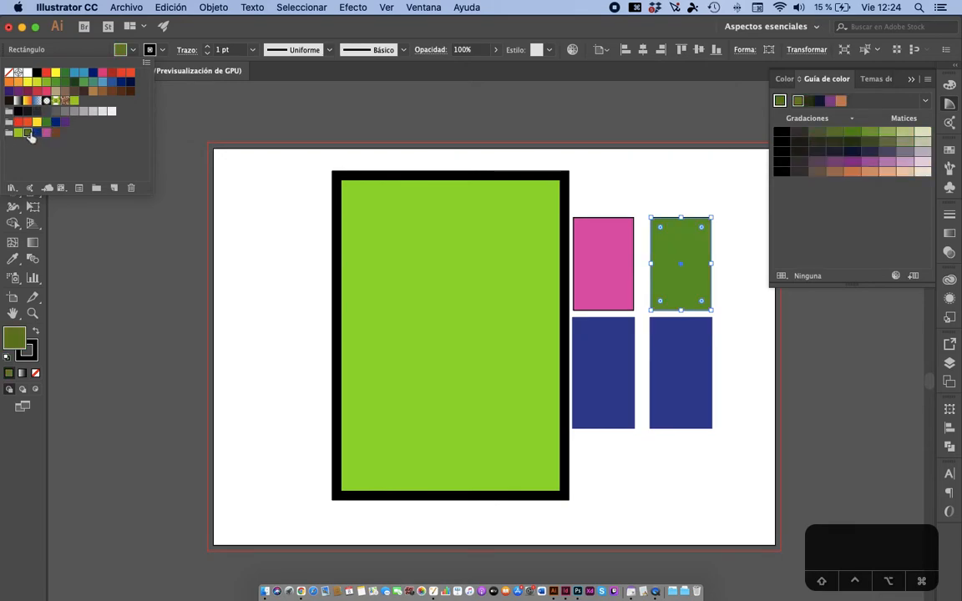
pyautogui.press('Escape')
# Step: Fill the lower copied rectangle with the brown swatch from the saved harmony group
pyautogui.click(683, 365)
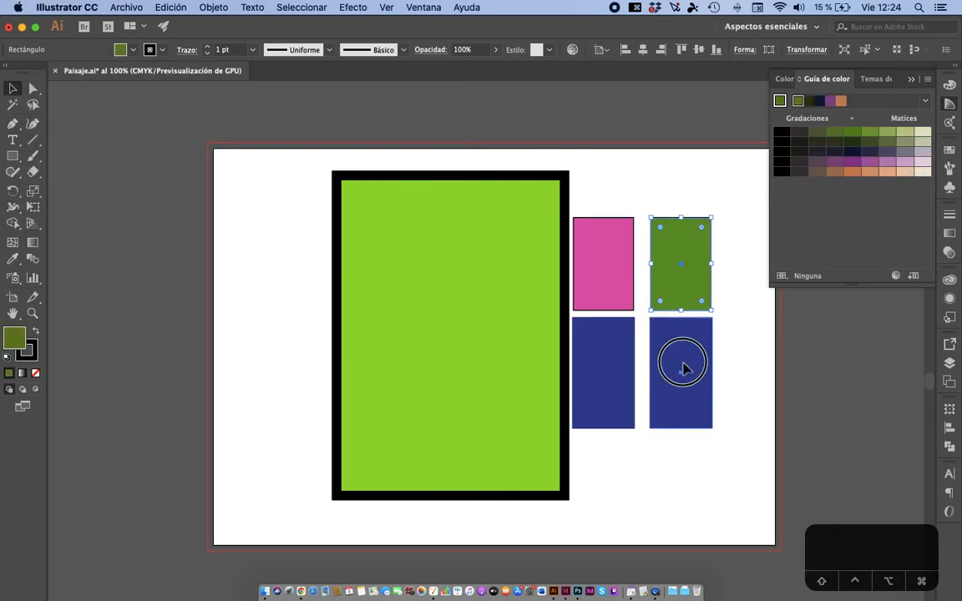
pyautogui.click(132, 50)
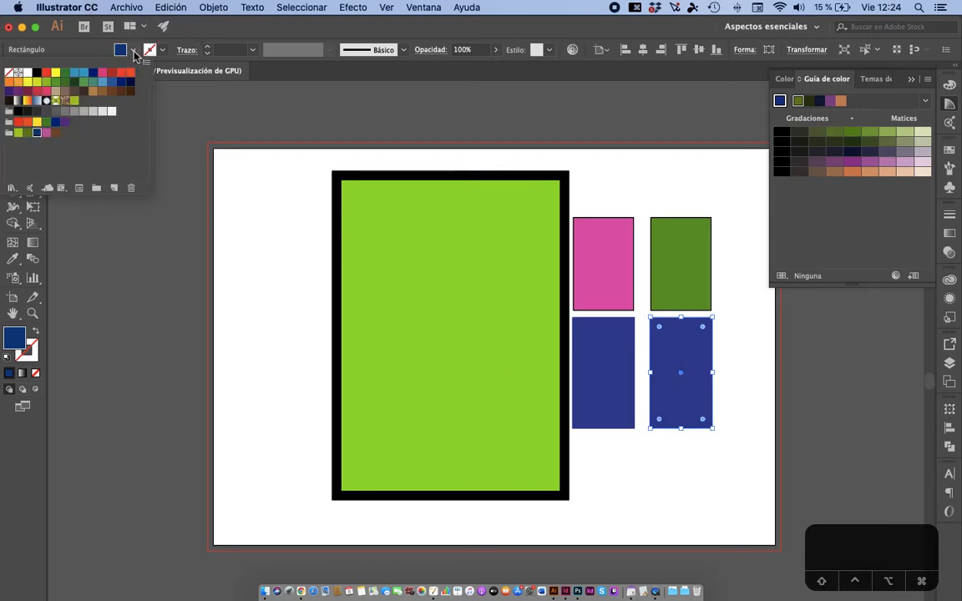
pyautogui.click(54, 133)
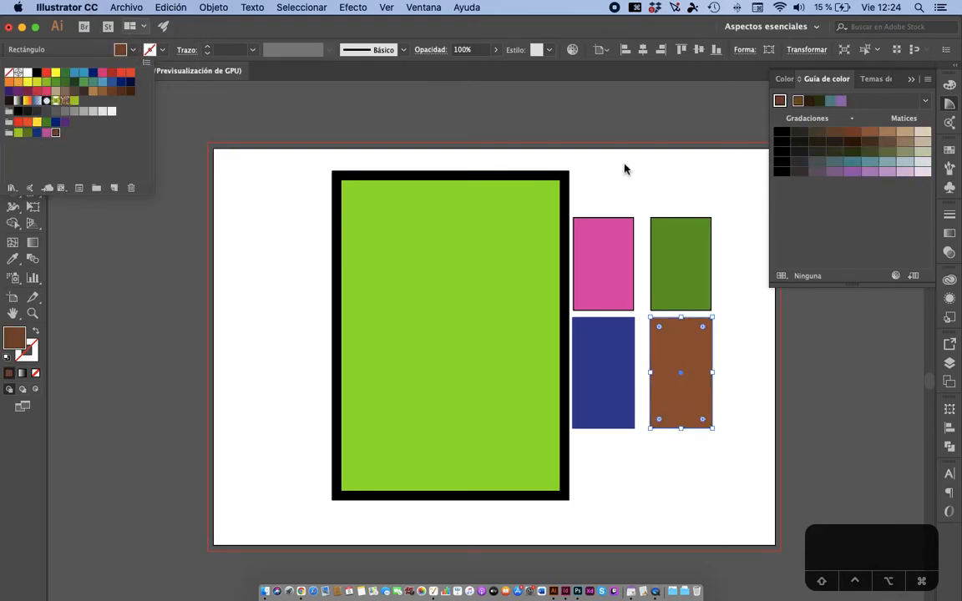
pyautogui.press('Escape')
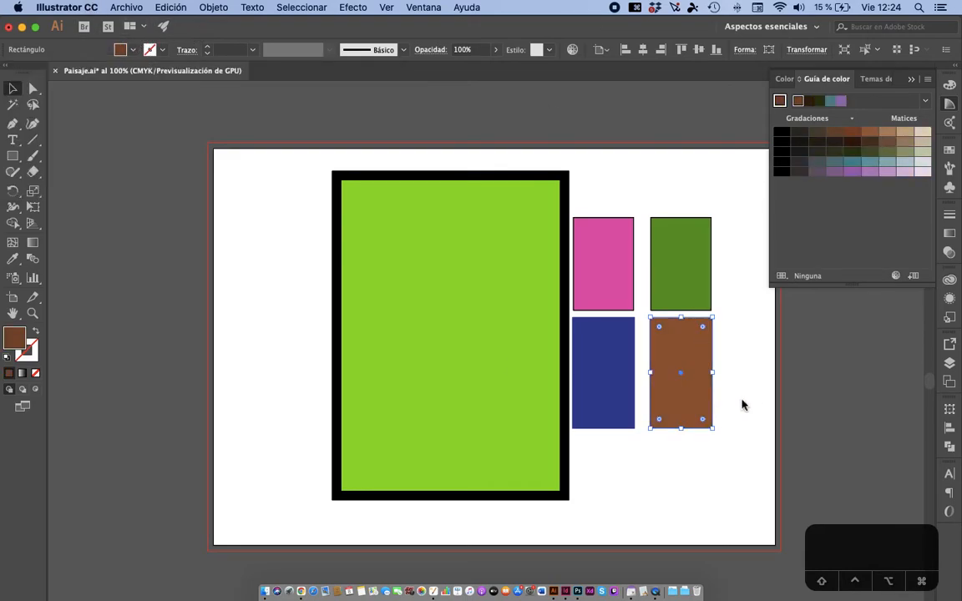
pyautogui.click(133, 51)
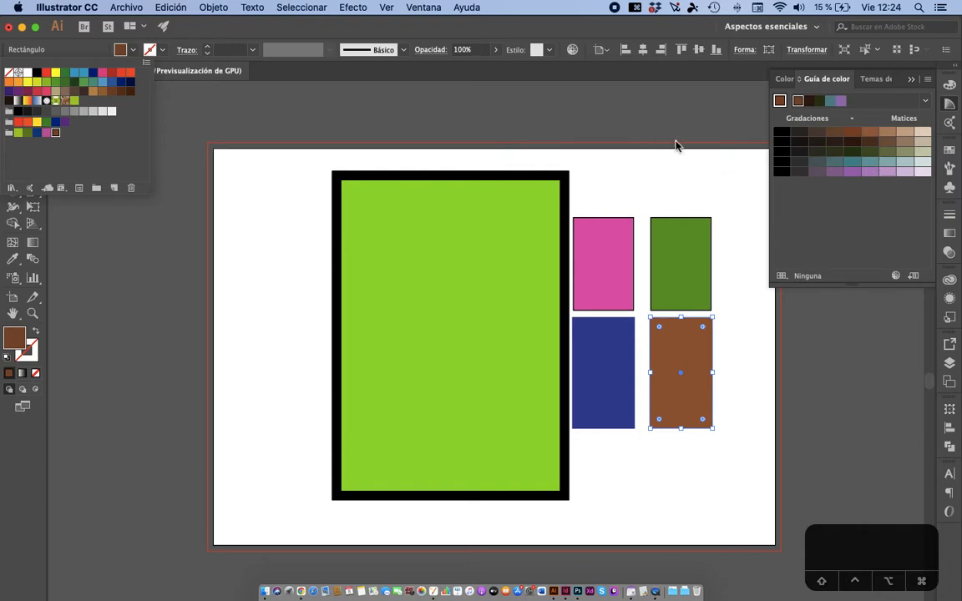
pyautogui.click(688, 177)
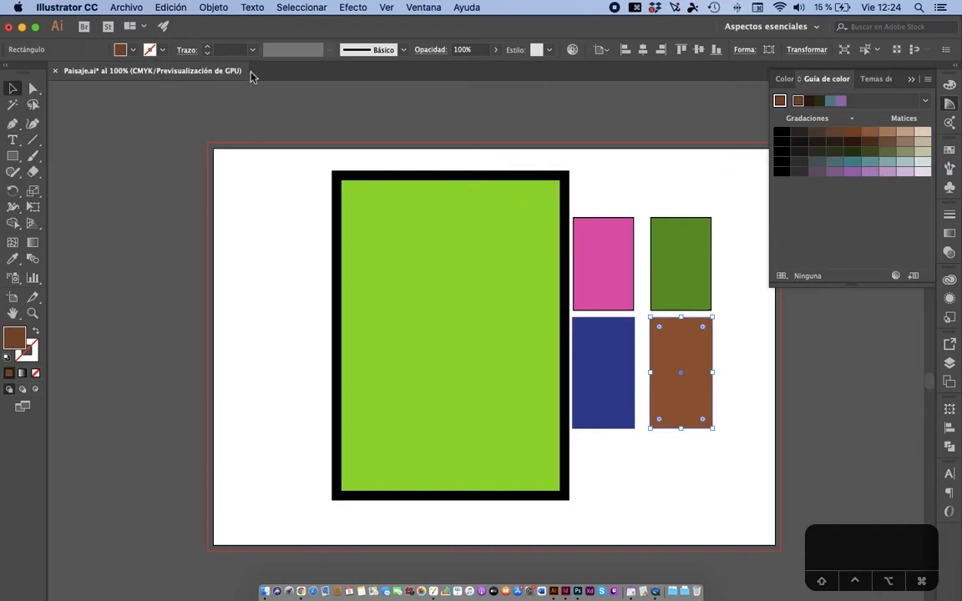
# Step: Show the stroke options for the large green rectangle and examine its path in outline view against the centred stroke
pyautogui.click(461, 291)
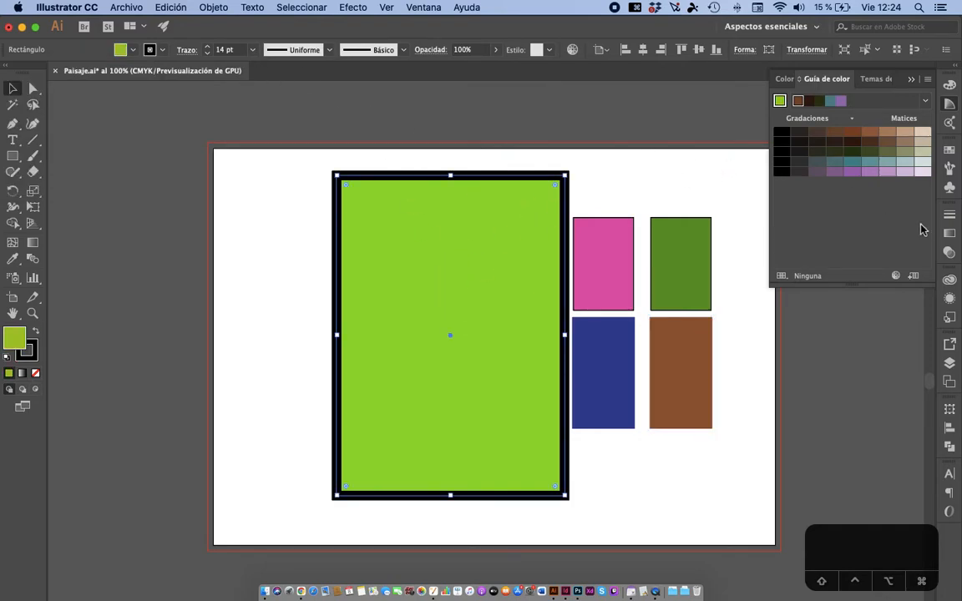
pyautogui.click(950, 216)
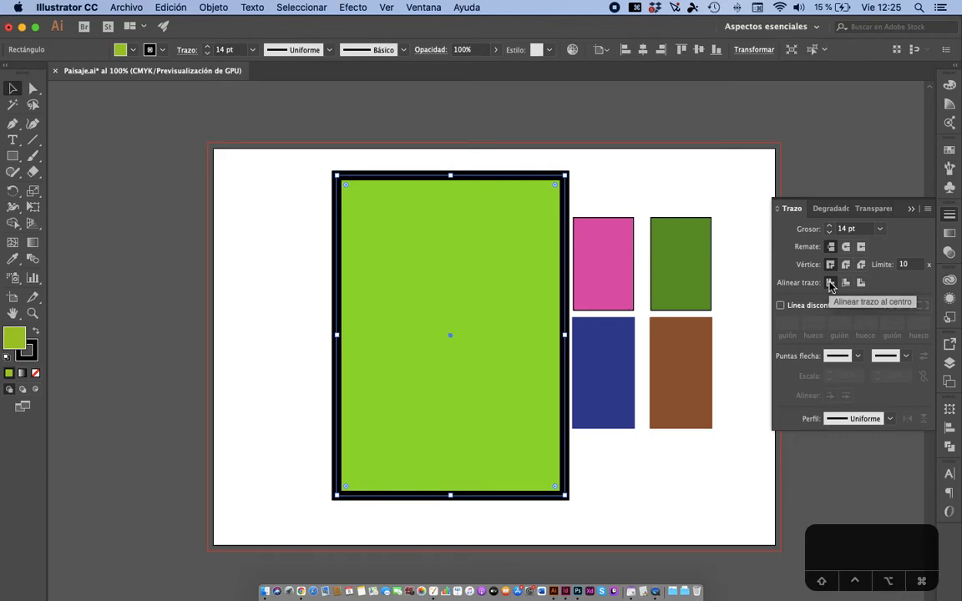
pyautogui.press('super+plus')
pyautogui.press('super+plus')
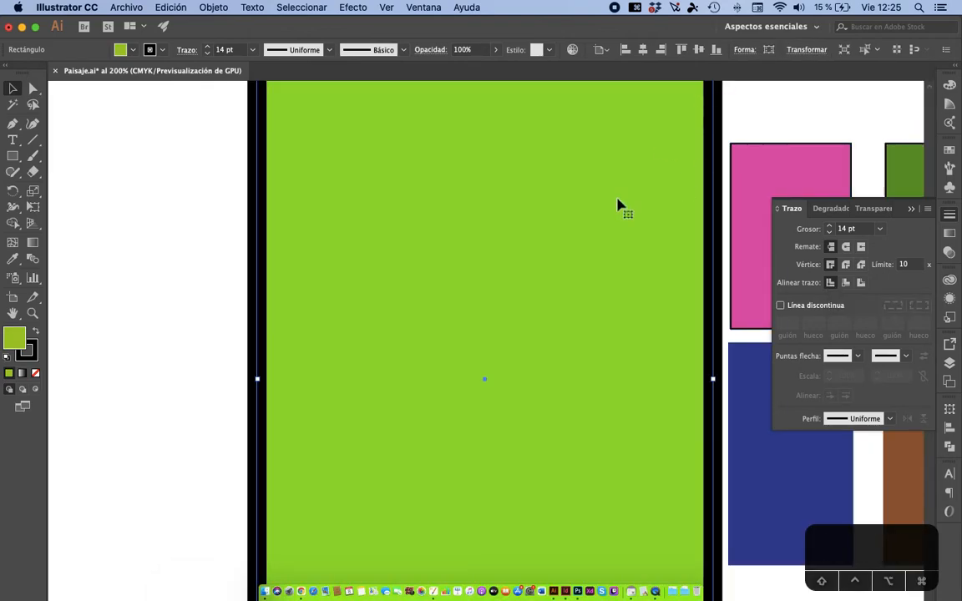
pyautogui.scroll(5, 555, 217)
pyautogui.hscroll(3, 555, 217)
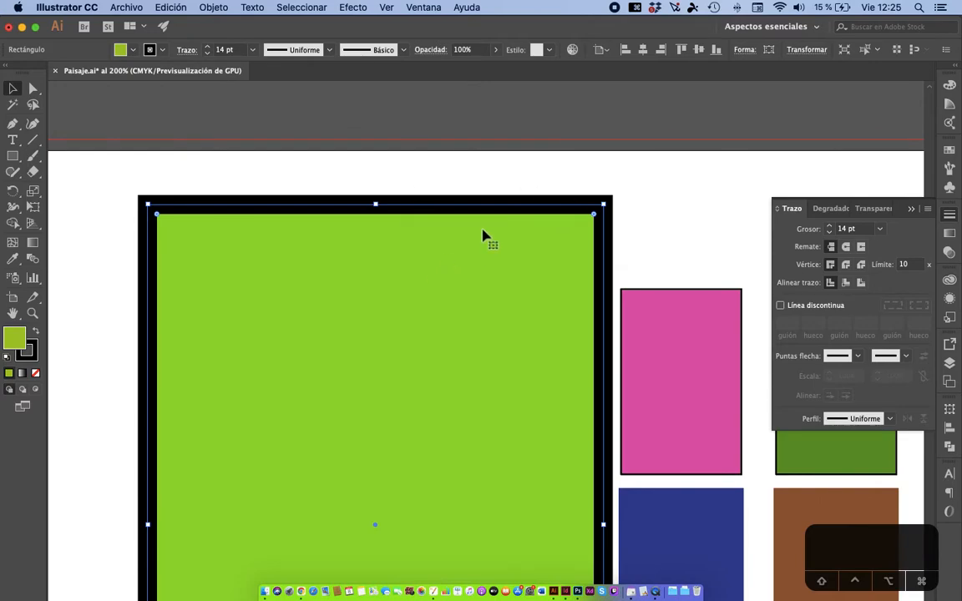
pyautogui.press('super+y')
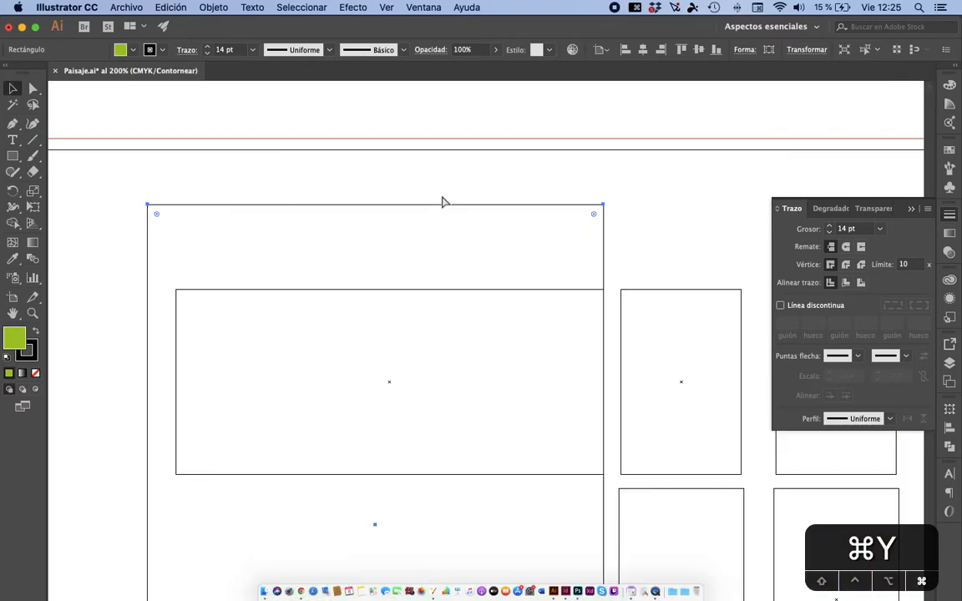
pyautogui.click(444, 203)
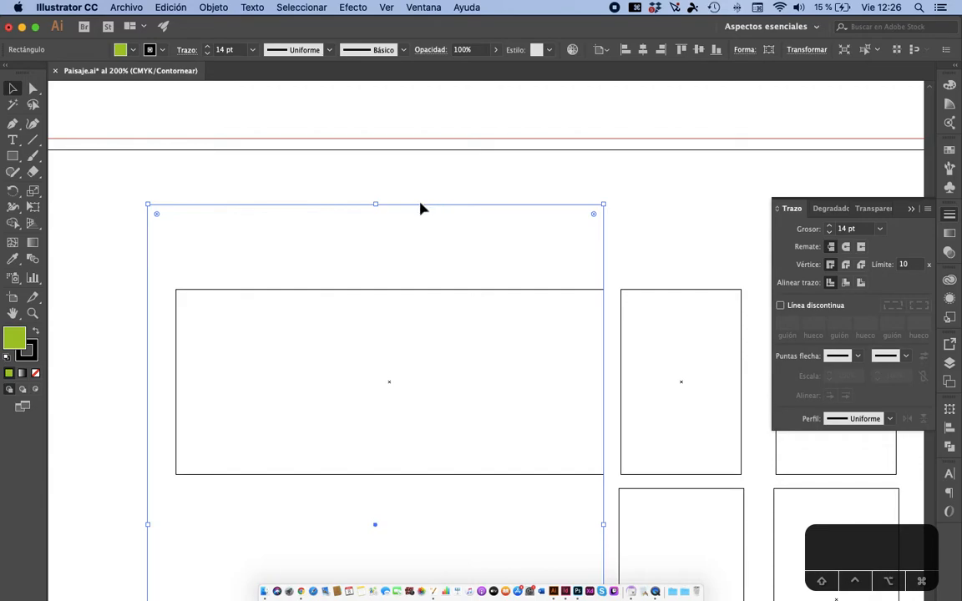
pyautogui.press('super+y')
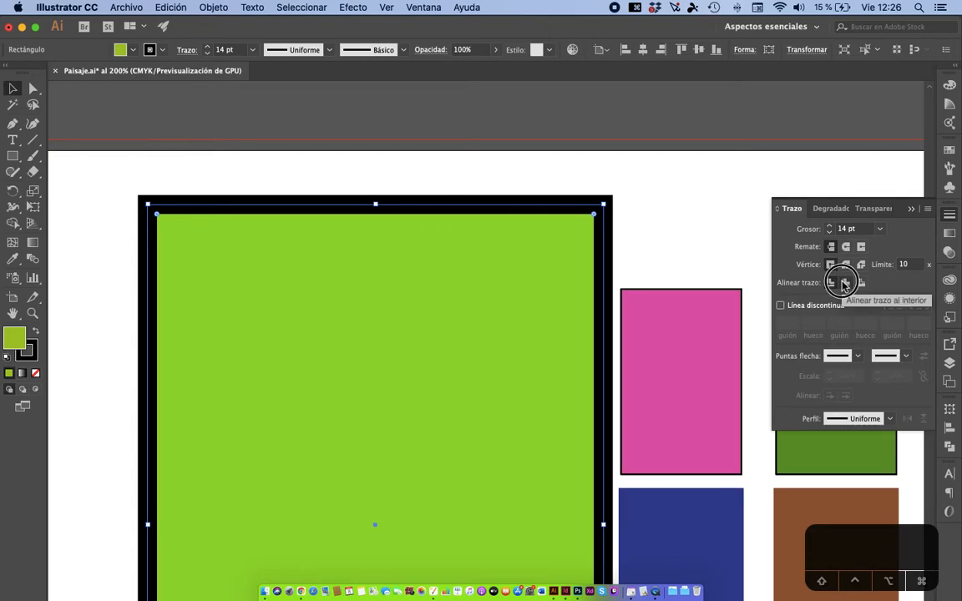
# Step: Try aligning the large rectangle's stroke to the inside and to the outside, and return it to centre alignment
pyautogui.click(844, 283)
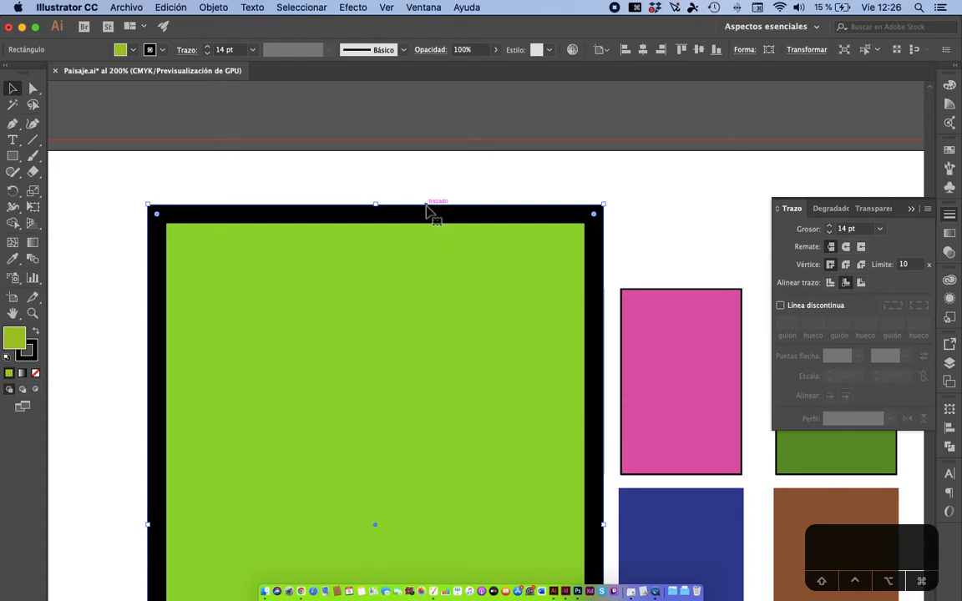
pyautogui.press('super+y')
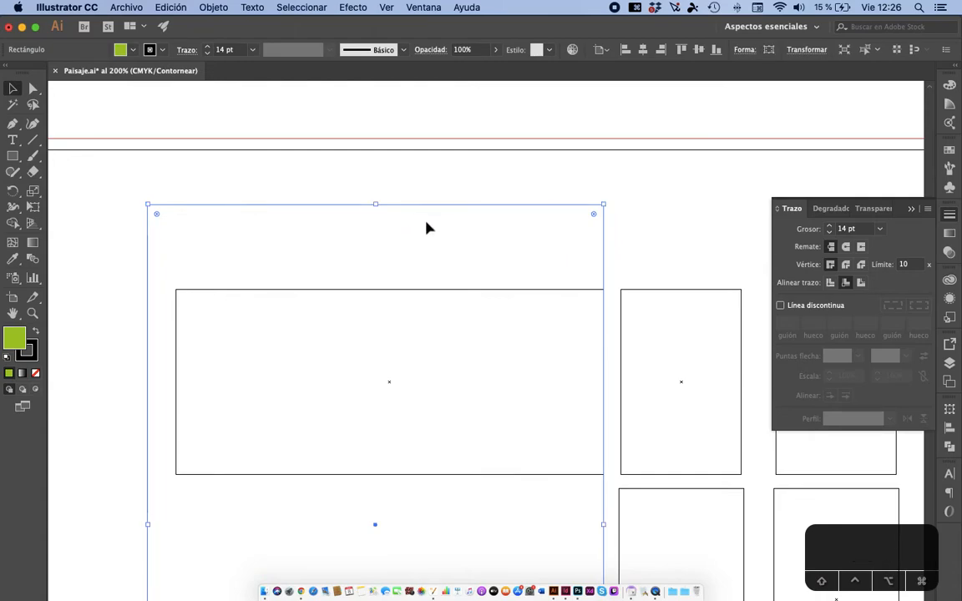
pyautogui.press('super+y')
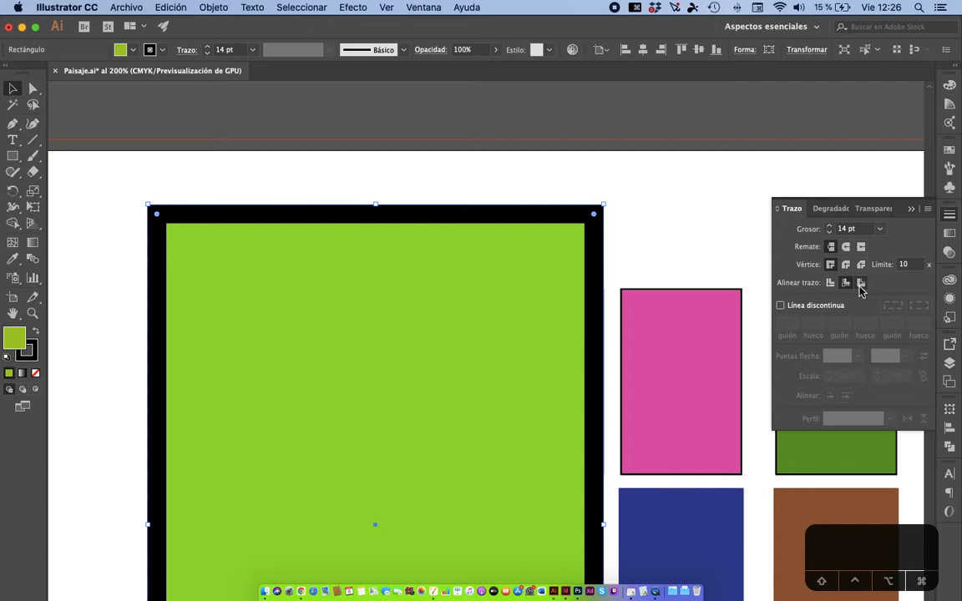
pyautogui.click(860, 284)
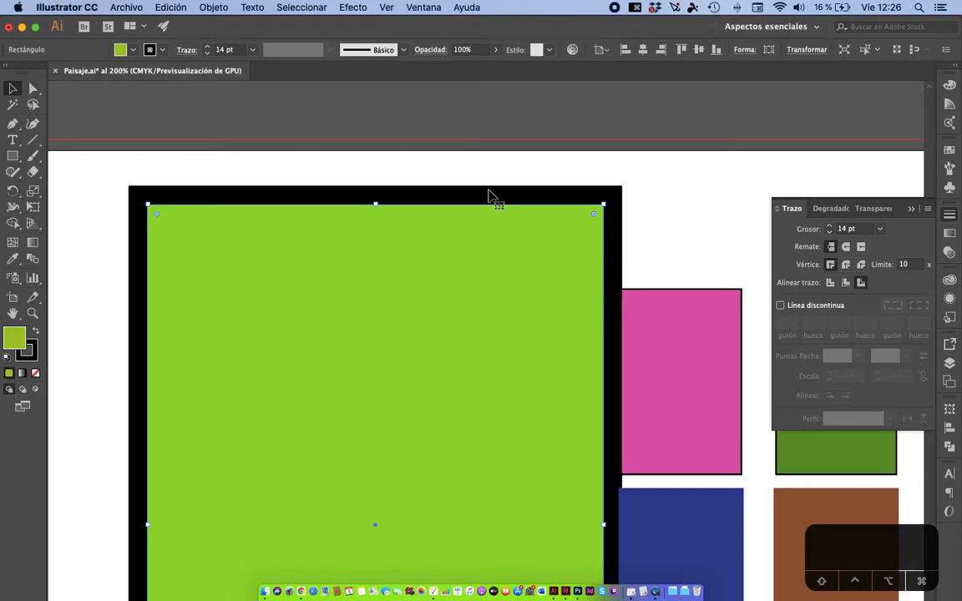
pyautogui.click(831, 283)
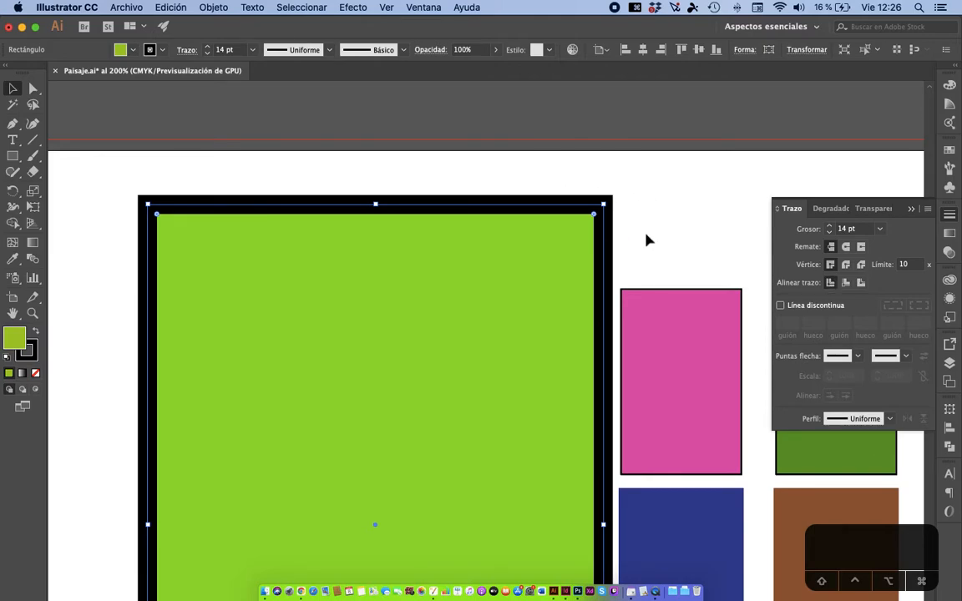
# Step: Try the round and bevel corner joins on the large rectangle's stroke and return to the miter join
pyautogui.click(845, 264)
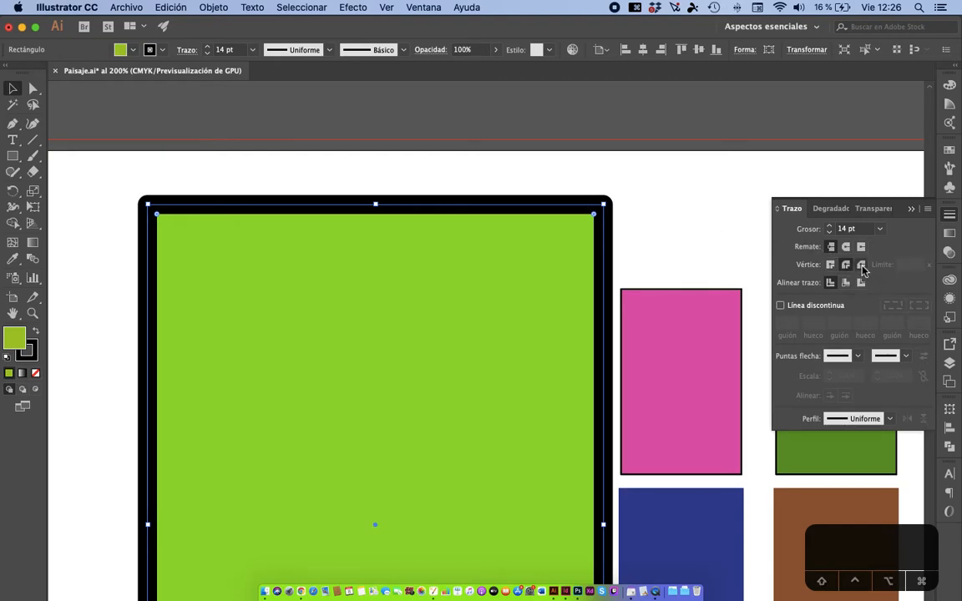
pyautogui.click(861, 265)
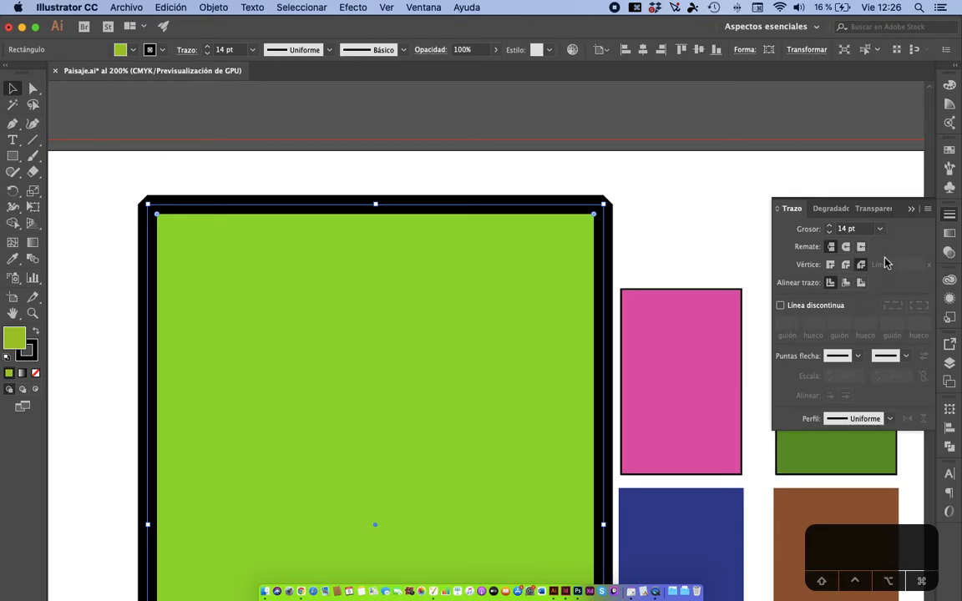
pyautogui.click(830, 264)
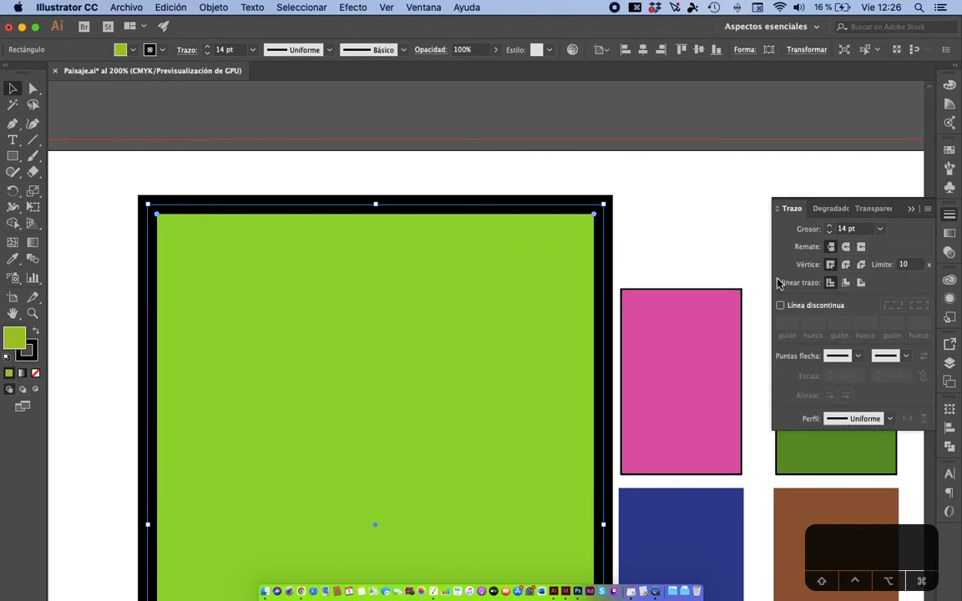
# Step: Make the large rectangle's stroke dashed, compare exact dash lengths, and keep the dashes aligned to the corners
pyautogui.click(781, 307)
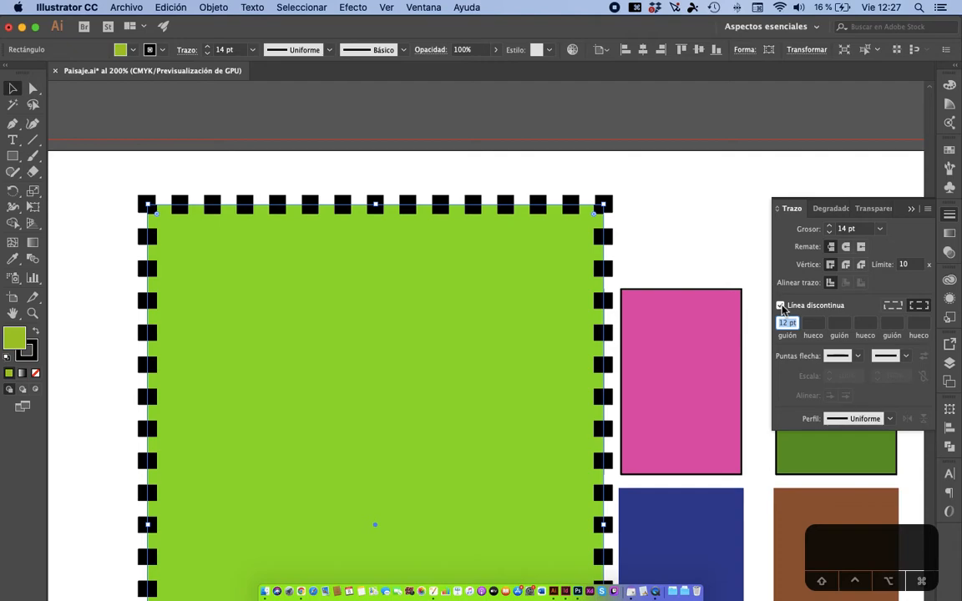
pyautogui.click(891, 306)
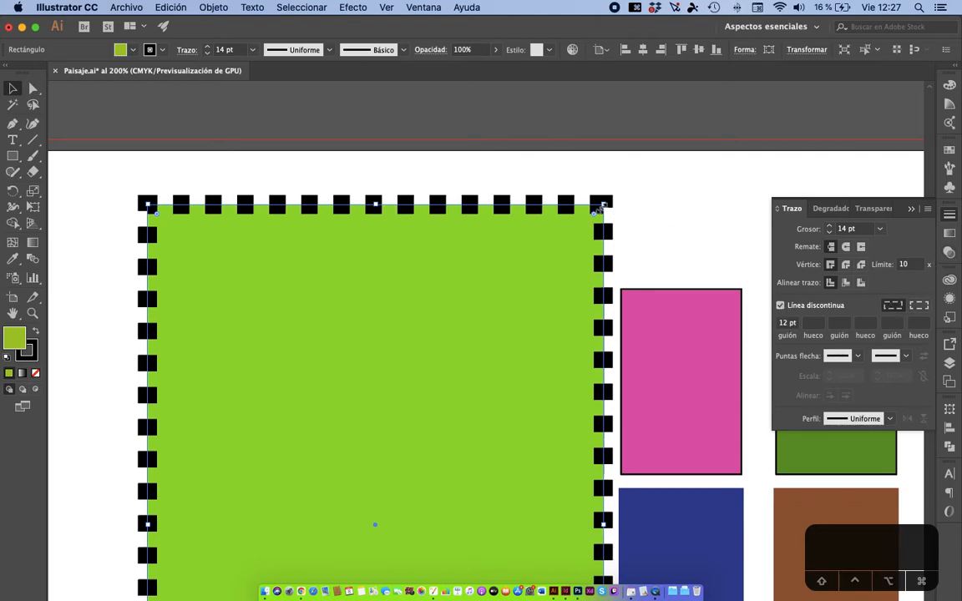
pyautogui.click(913, 308)
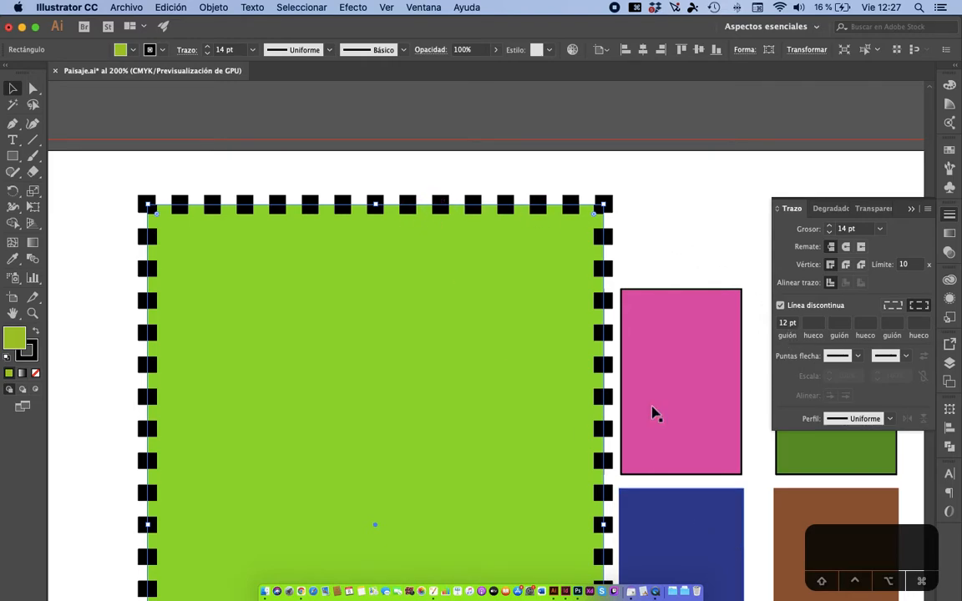
# Step: Set the large green rectangle's dashed stroke to a 20 pt dash and a 5 pt gap
pyautogui.doubleClick(785, 323)
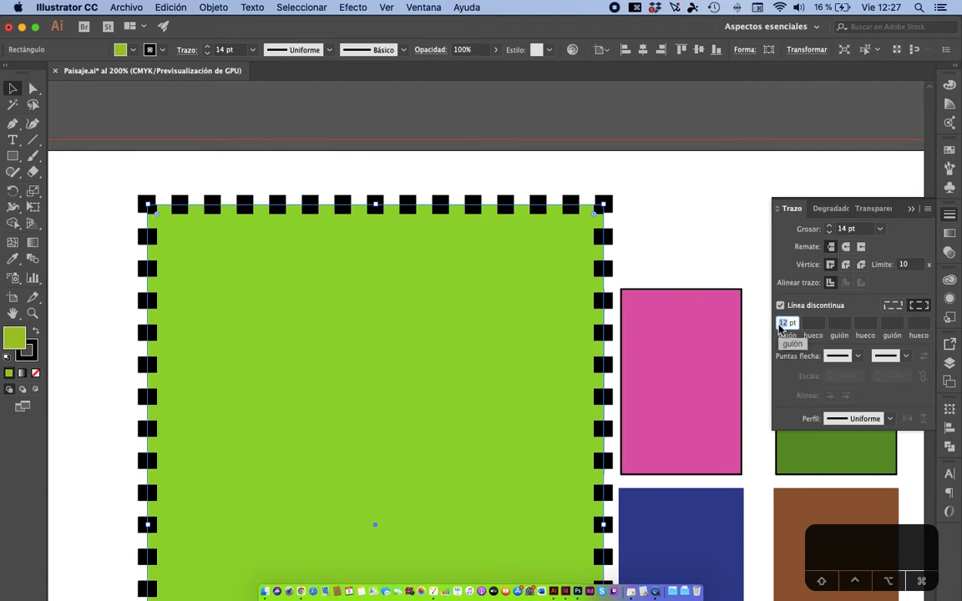
pyautogui.write('20')
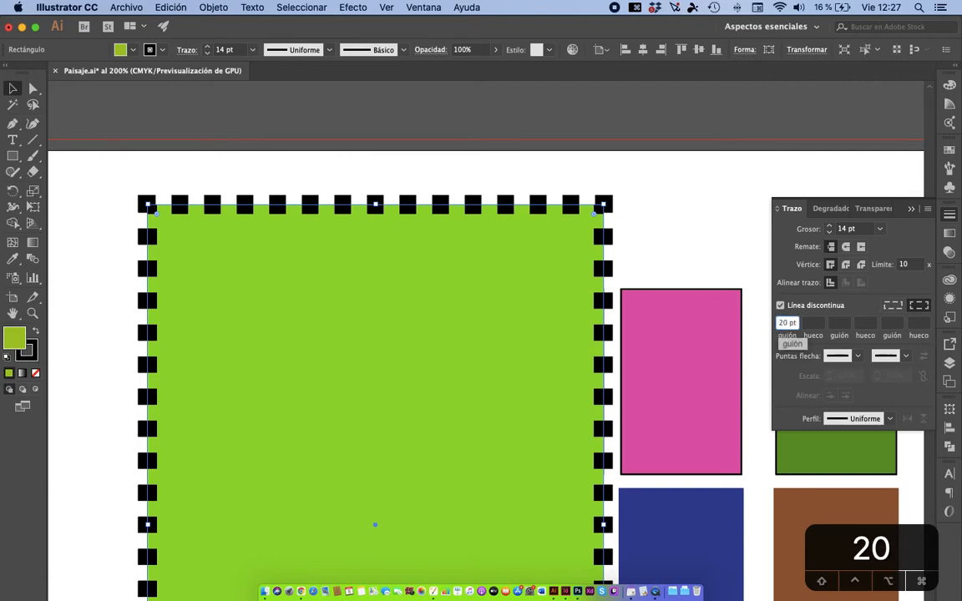
pyautogui.press('Tab')
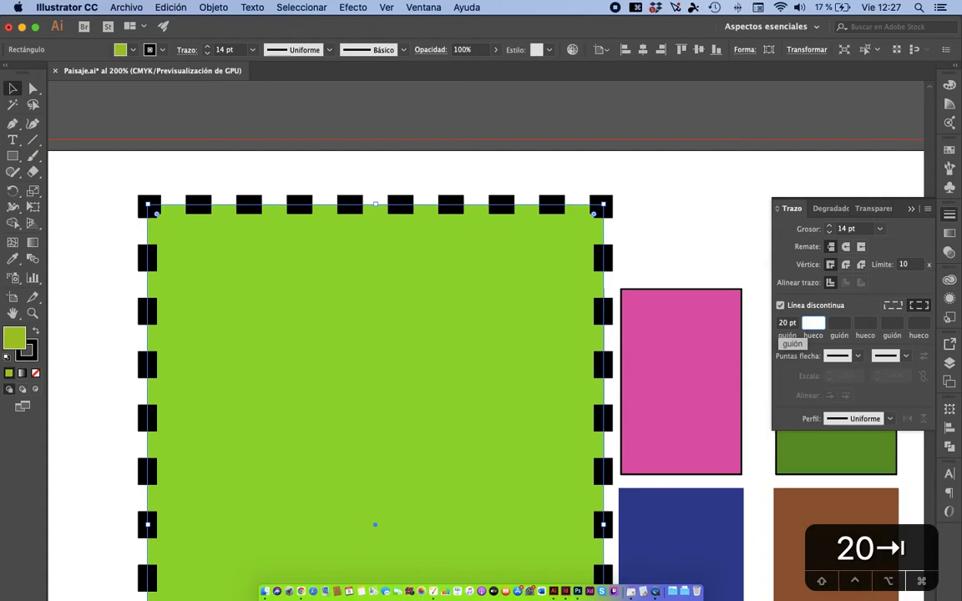
pyautogui.write('5')
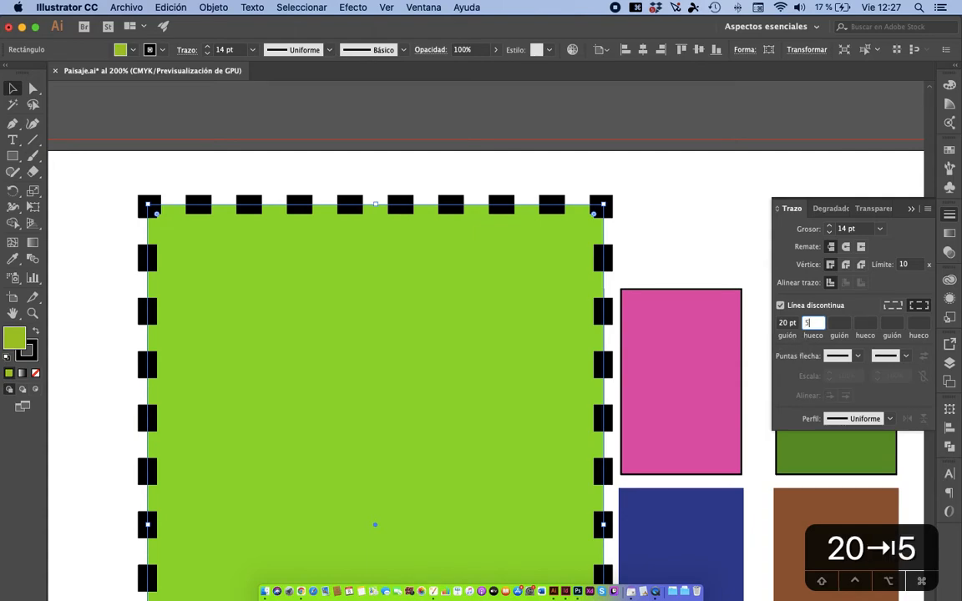
pyautogui.press('Tab')
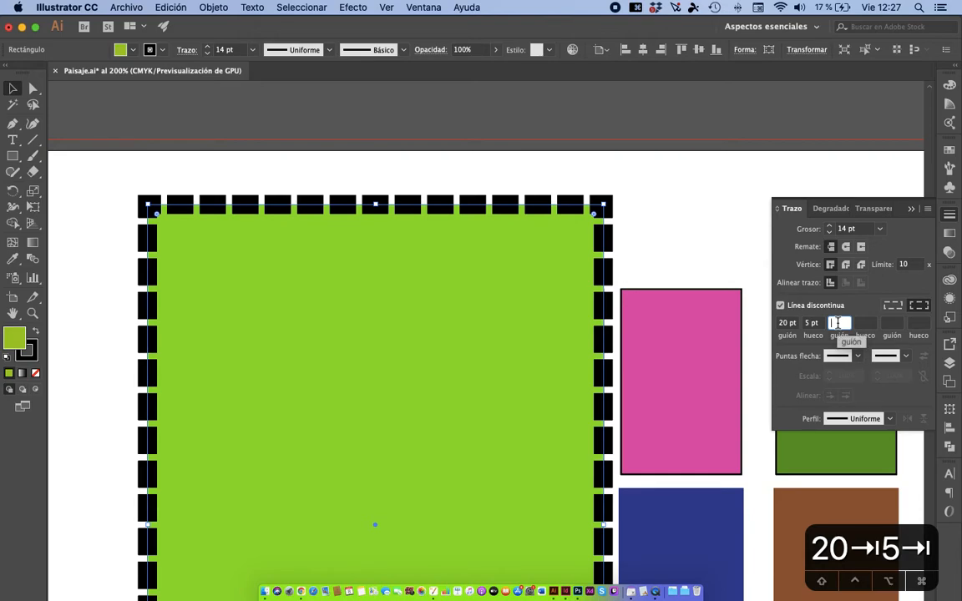
# Step: Add a second 30 pt dash with a 20 pt gap to the large rectangle's dash pattern
pyautogui.write('30')
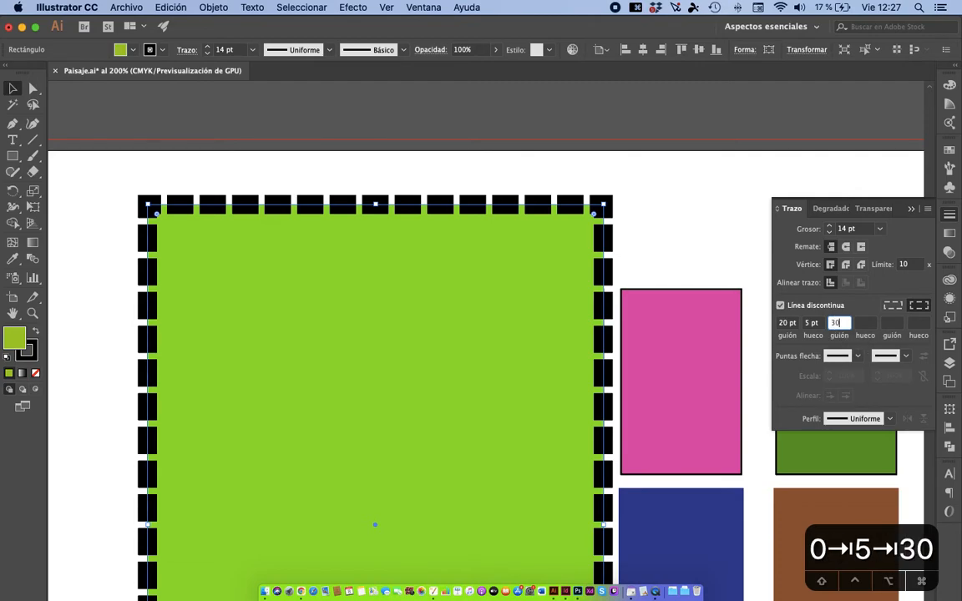
pyautogui.press('Tab')
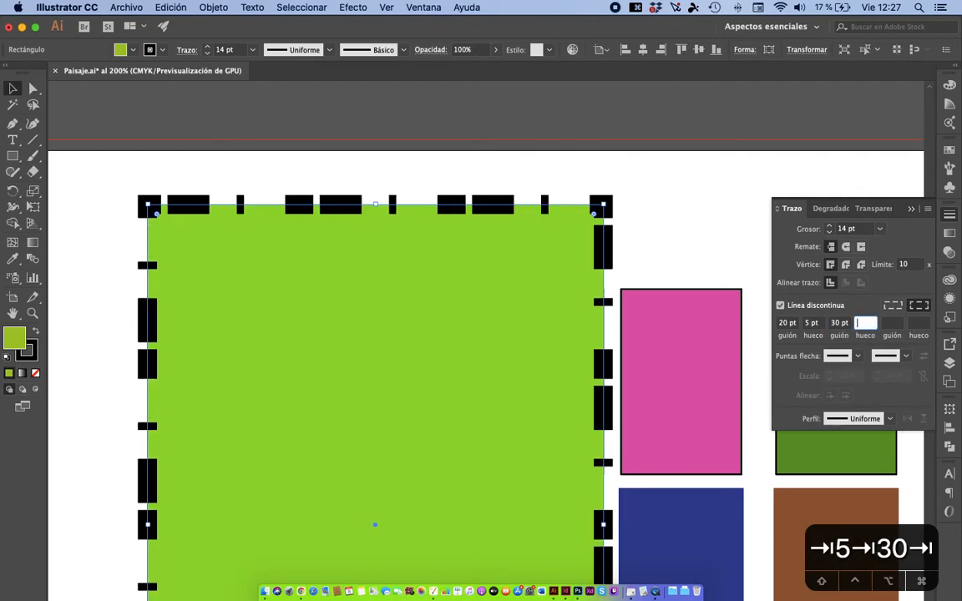
pyautogui.write('20')
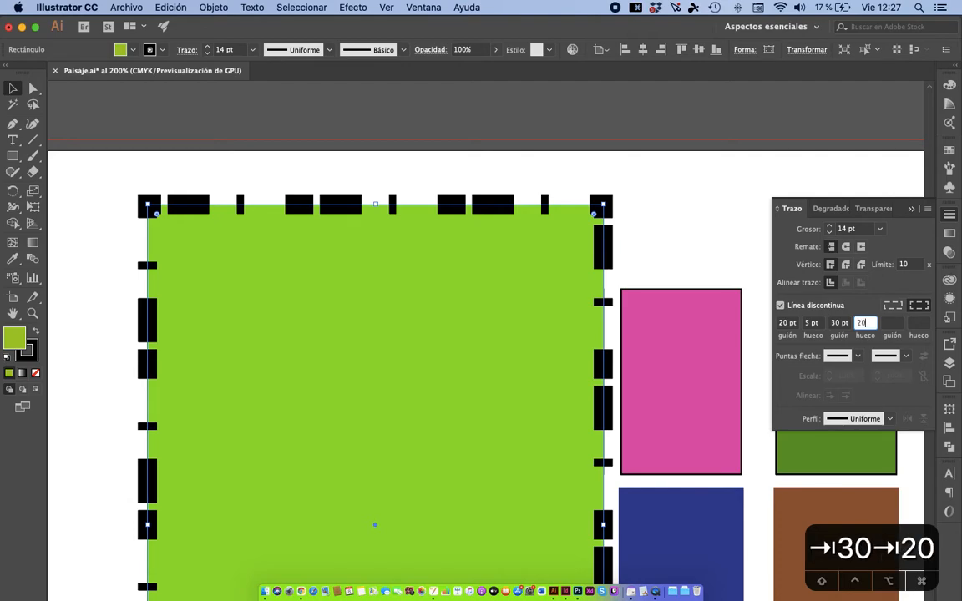
pyautogui.press('Tab')
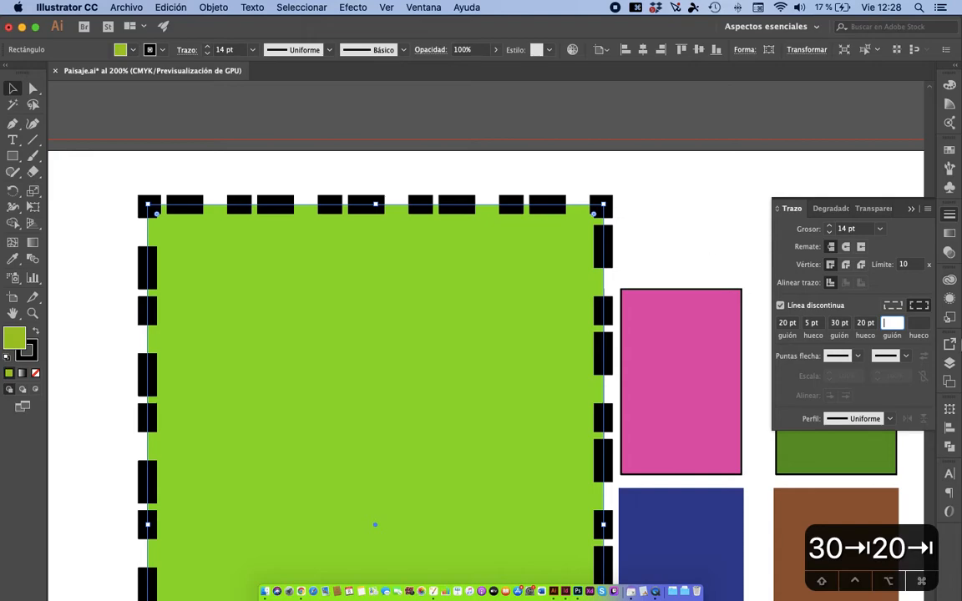
# Step: Clear the second dash and gap values from the large rectangle's dash pattern
pyautogui.click(864, 323)
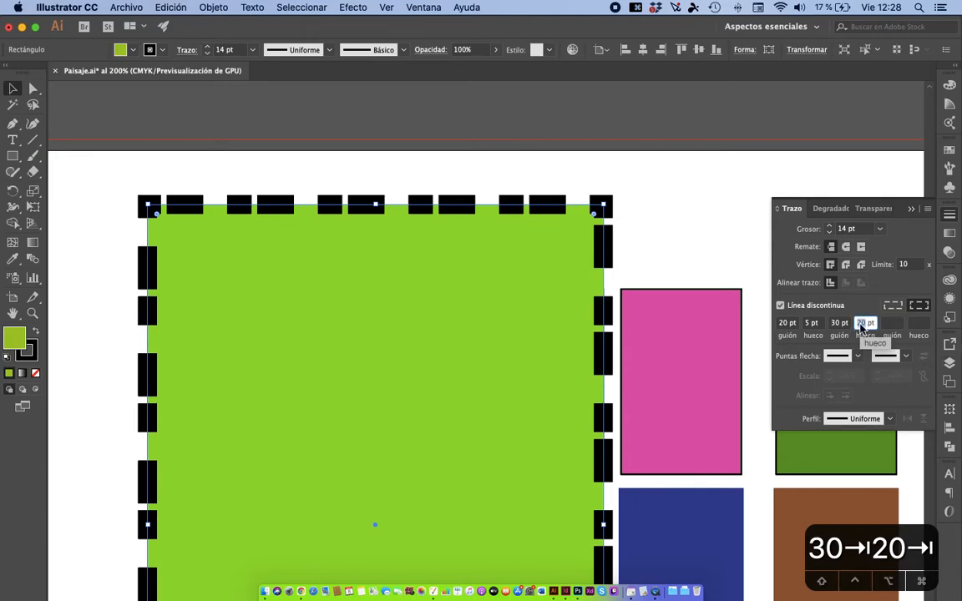
pyautogui.press('BackSpace')
pyautogui.click(837, 324)
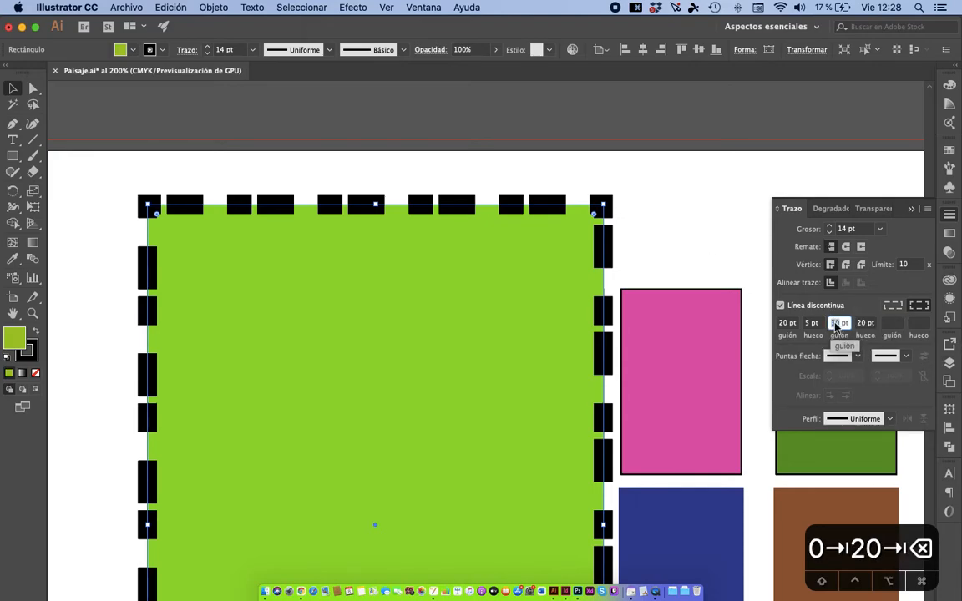
pyautogui.press('Right')
pyautogui.press('Right')
pyautogui.press('Right')
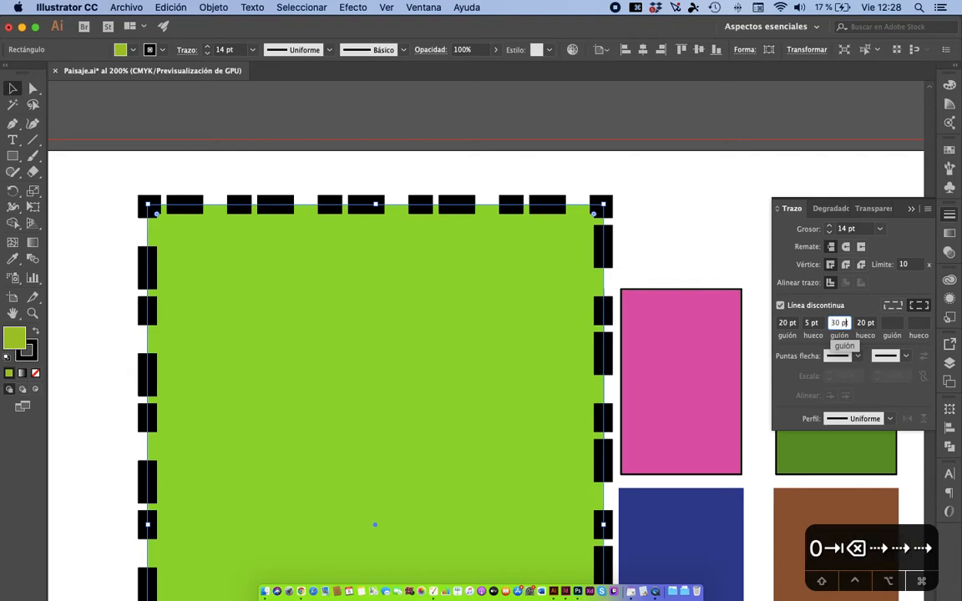
pyautogui.press('BackSpace')
pyautogui.press('BackSpace')
pyautogui.press('BackSpace')
pyautogui.press('BackSpace')
pyautogui.press('BackSpace')
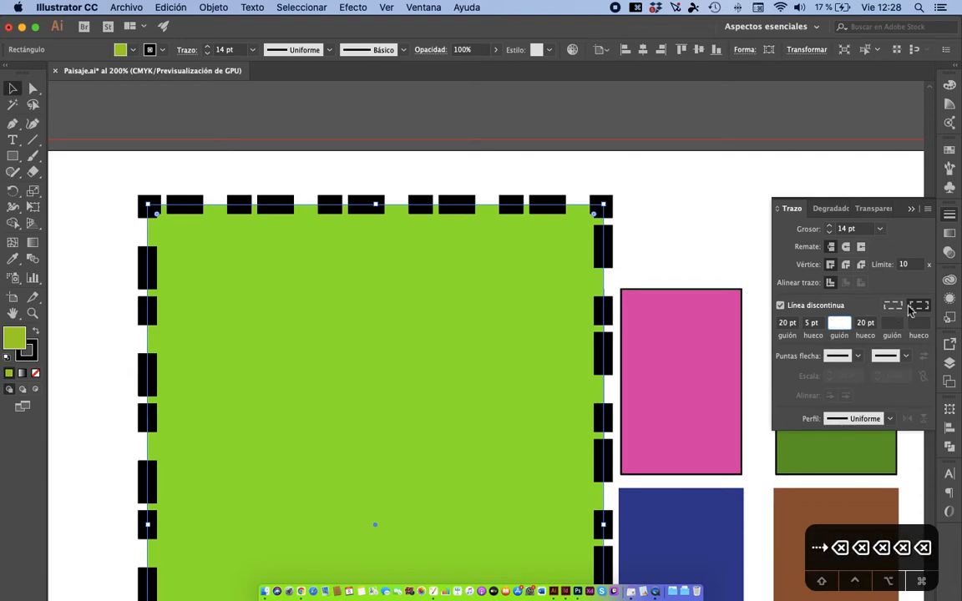
pyautogui.click(868, 324)
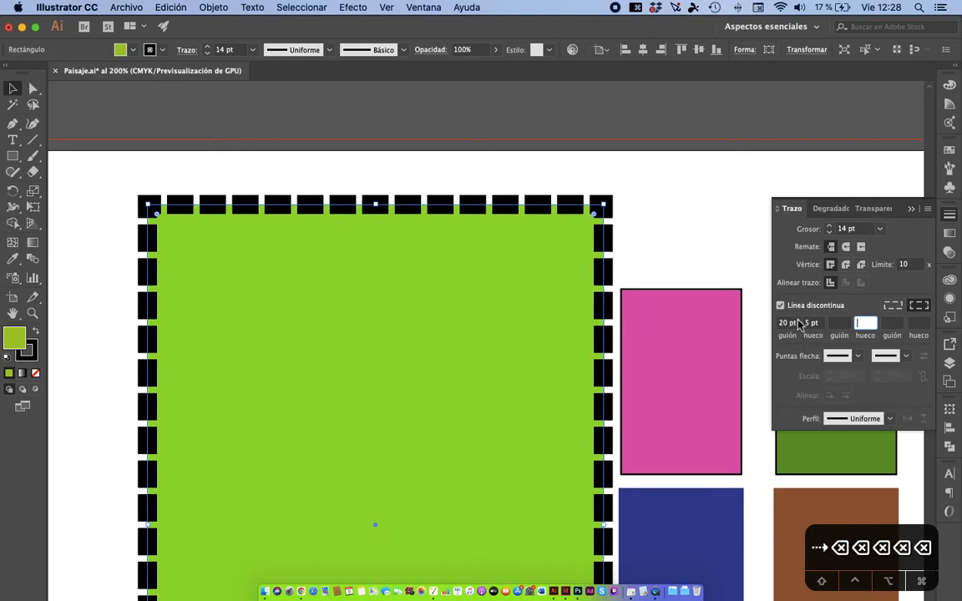
# Step: Give the large rectangle's dashed stroke round caps and set its gap to 20 pt
pyautogui.click(846, 247)
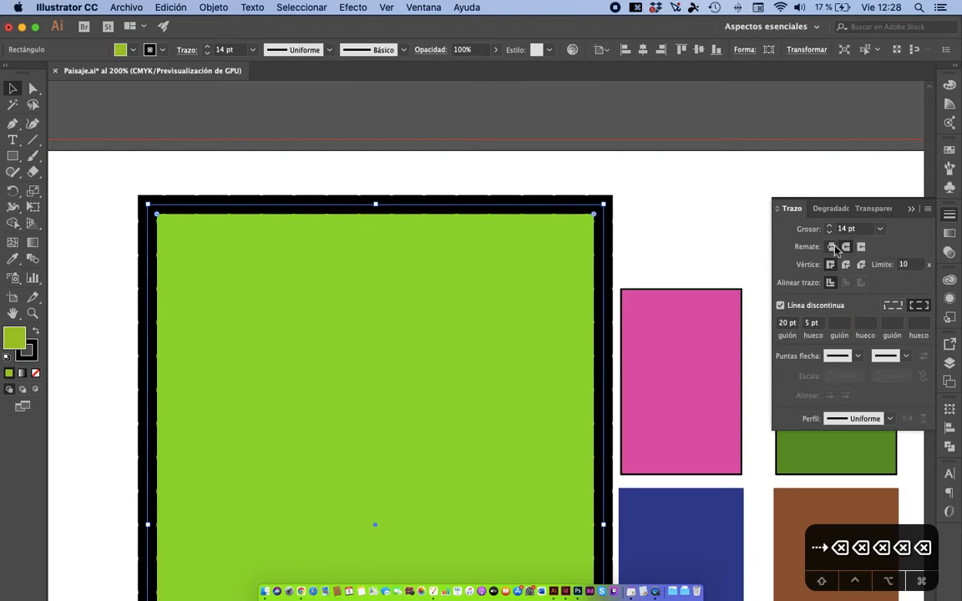
pyautogui.click(783, 323)
pyautogui.click(809, 323)
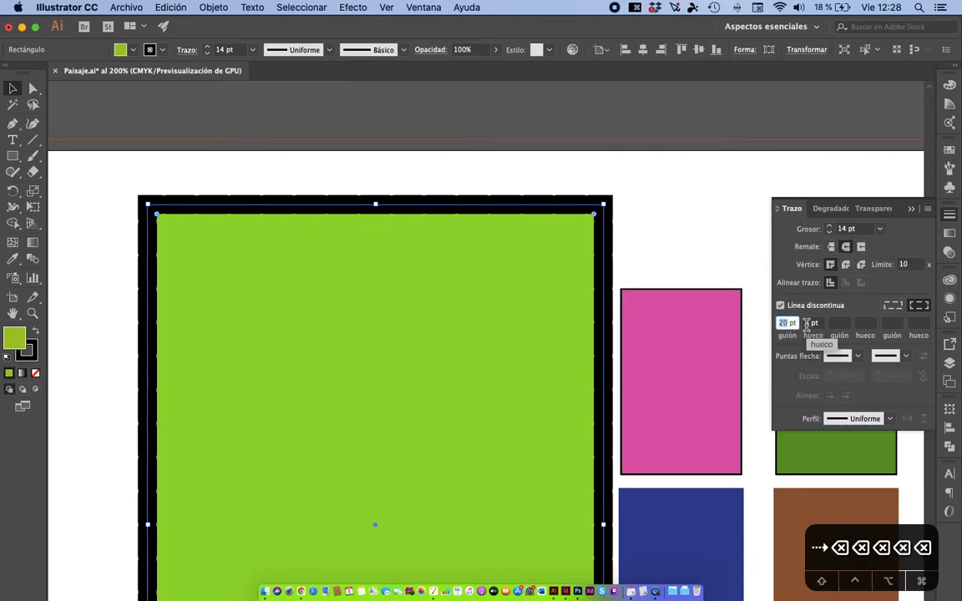
pyautogui.write('20')
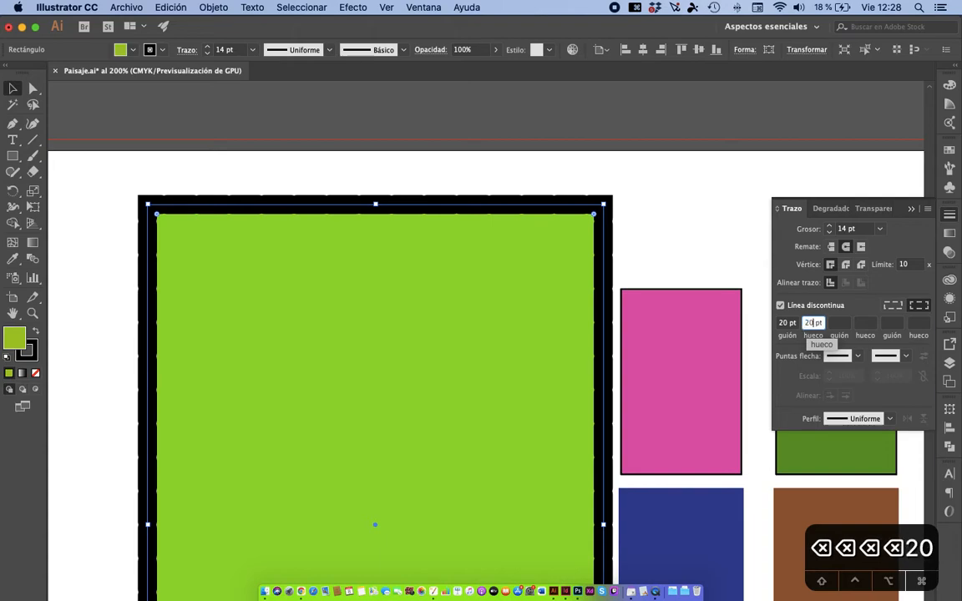
pyautogui.press('Tab')
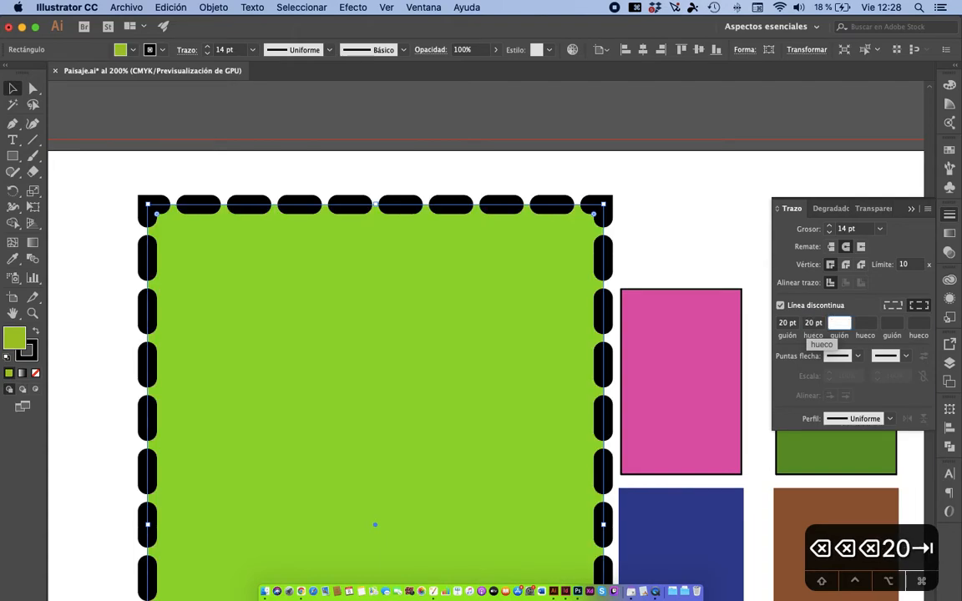
# Step: Reduce the large rectangle's dash length gradually to 0 pt, turning the round-capped dashes into circular dots
pyautogui.click(785, 326)
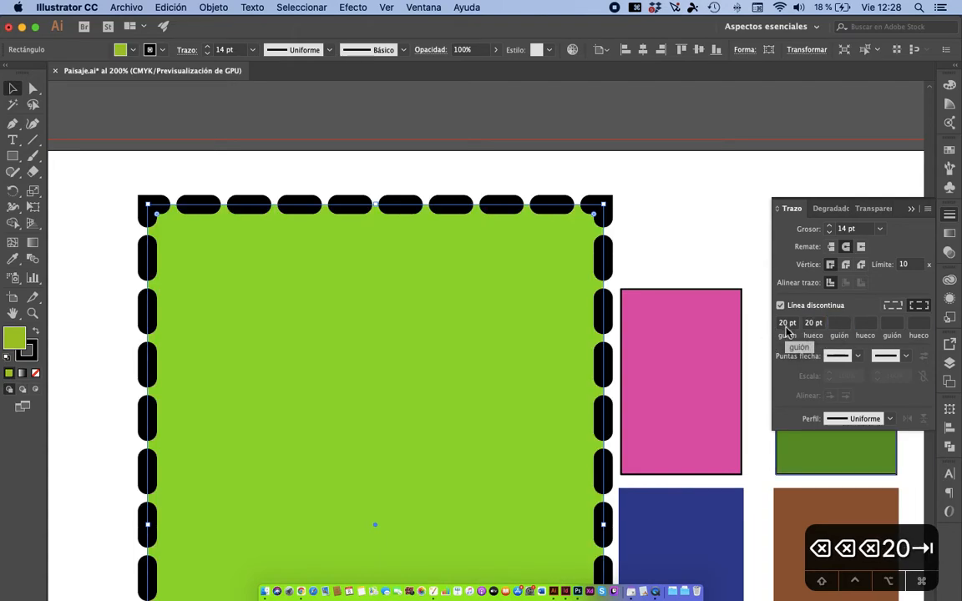
pyautogui.press('Down')
pyautogui.press('Down')
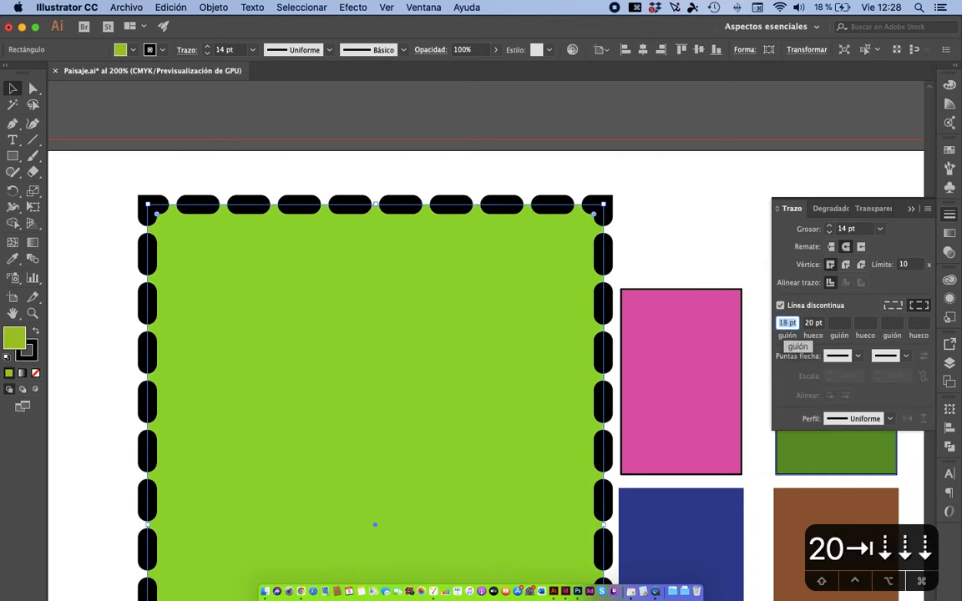
pyautogui.press('Down')
pyautogui.press('Down')
pyautogui.press('Down')
pyautogui.press('Down')
pyautogui.press('Down')
pyautogui.press('Down')
pyautogui.press('Down')
pyautogui.press('Down')
pyautogui.press('Down')
pyautogui.press('Down')
pyautogui.press('Down')
pyautogui.press('Down')
pyautogui.press('Down')
pyautogui.press('Down')
pyautogui.press('Down')
pyautogui.press('Down')
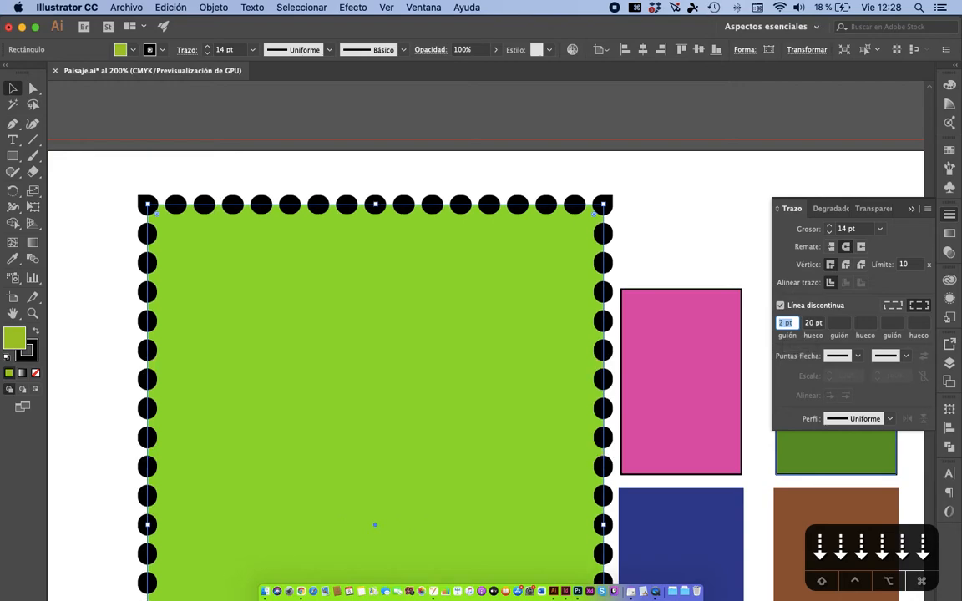
pyautogui.press('Down')
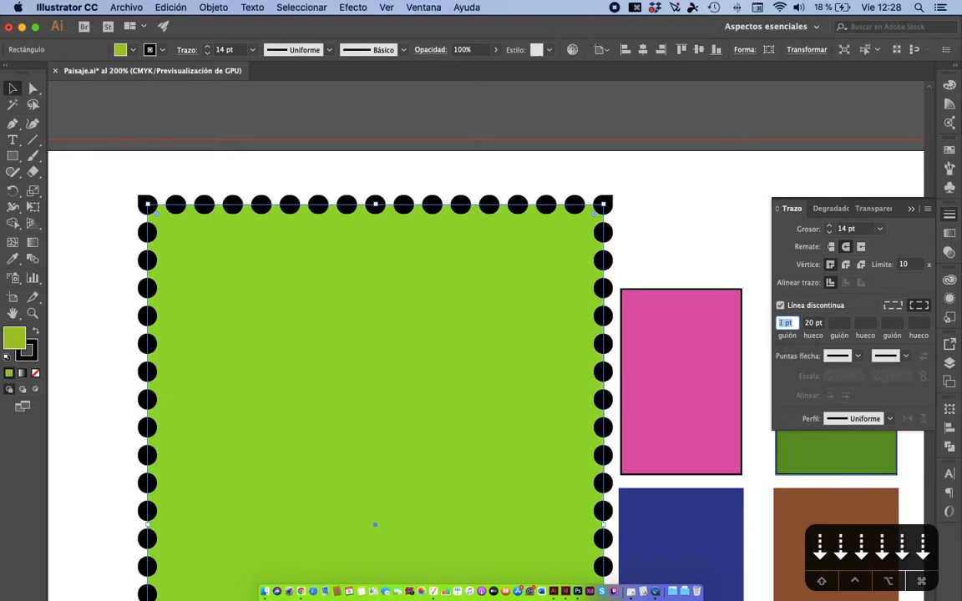
pyautogui.press('Down')
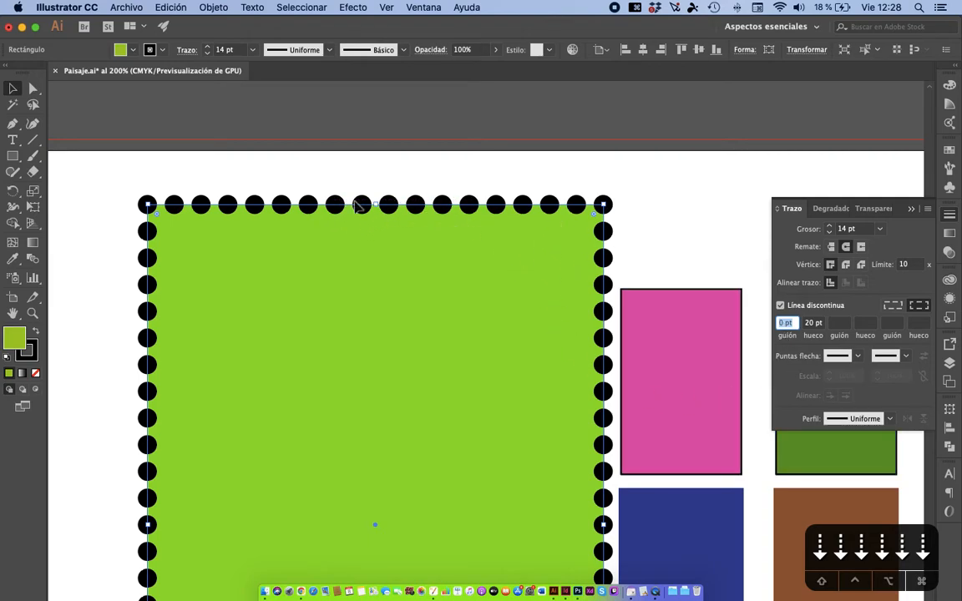
# Step: Increase the gap between the dots of the large rectangle's stroke to 36 pt
pyautogui.click(812, 324)
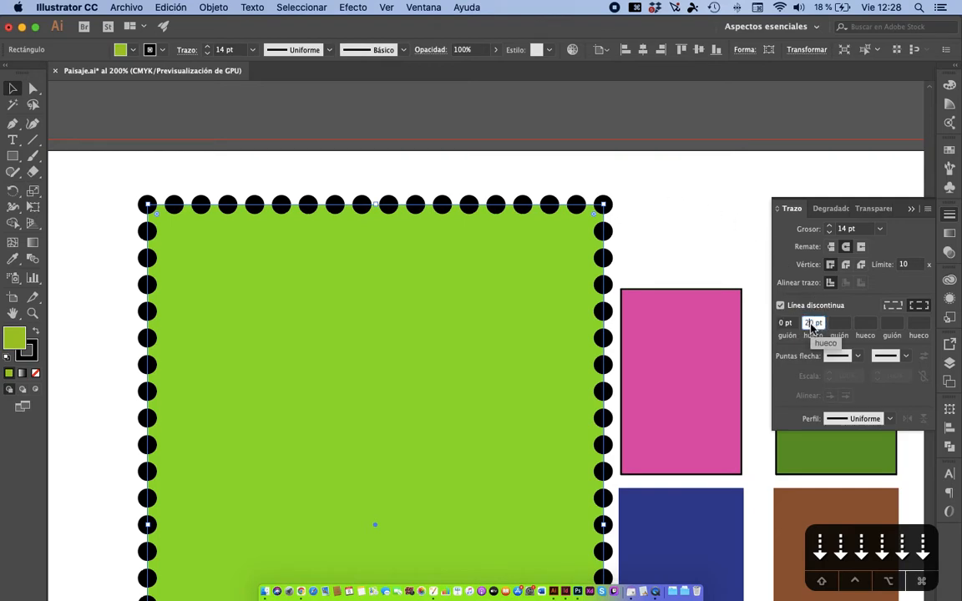
pyautogui.press('Up')
pyautogui.press('Up')
pyautogui.press('Up')
pyautogui.press('Up')
pyautogui.press('Up')
pyautogui.press('Up')
pyautogui.press('Up')
pyautogui.press('Up')
pyautogui.press('Up')
pyautogui.press('Up')
pyautogui.press('Up')
pyautogui.press('Up')
pyautogui.press('Up')
pyautogui.press('Up')
pyautogui.press('Up')
pyautogui.press('Up')
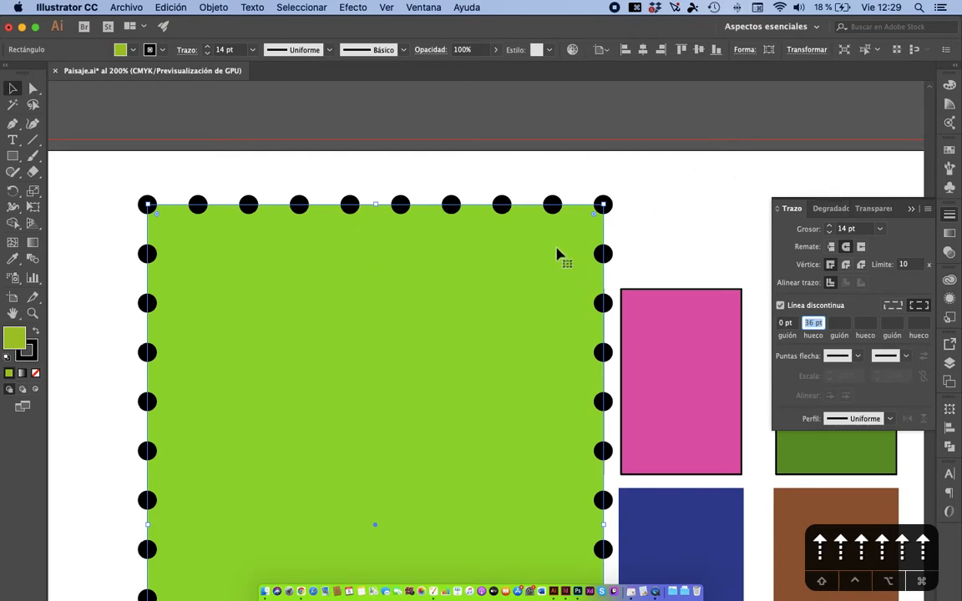
# Step: Draw a horizontal straight line above the pink and dark green rectangles, level with the large rectangle's upper edge
pyautogui.hscroll(5, 559, 253)
pyautogui.scroll(1, 558, 253)
pyautogui.hscroll(4, 559, 253)
pyautogui.scroll(-1, 558, 253)
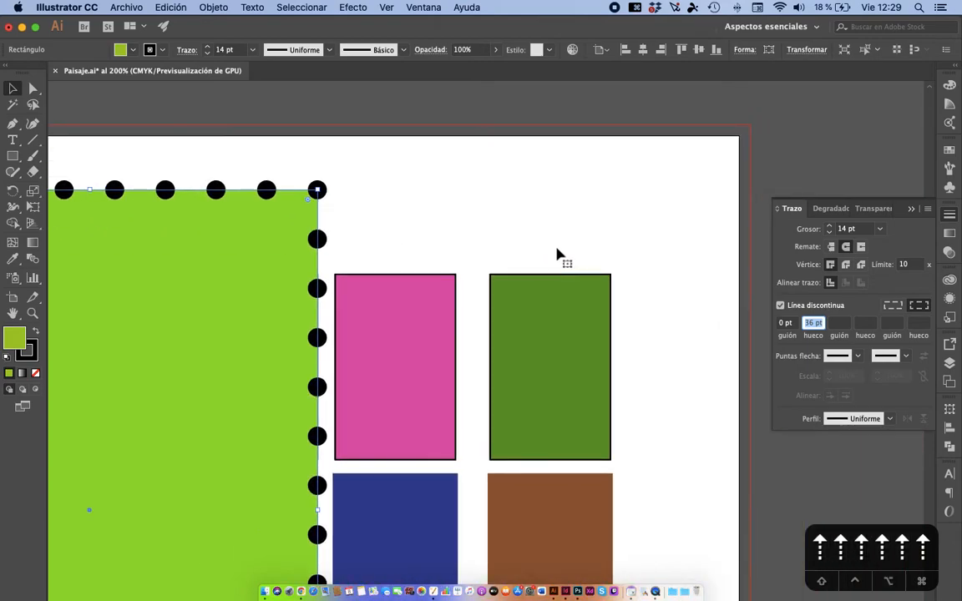
pyautogui.click(31, 141)
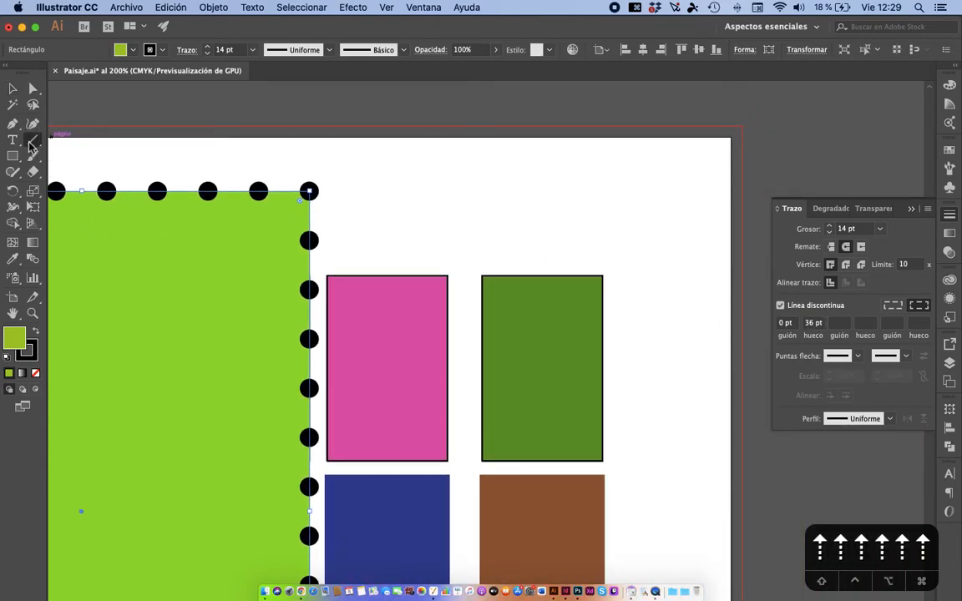
pyautogui.moveTo(311, 191); pyautogui.dragTo(662, 192)
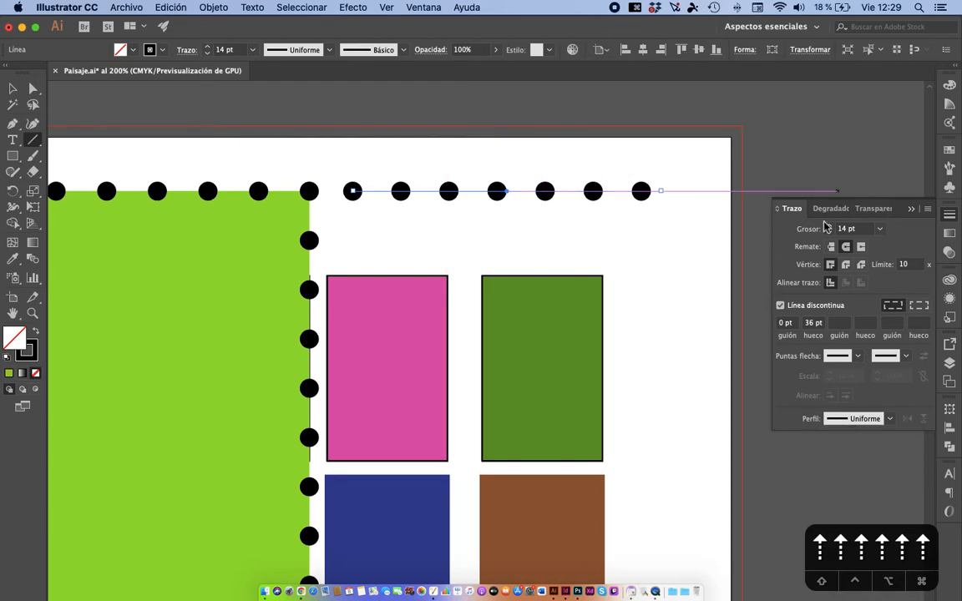
# Step: Make the new line's stroke solid, compare the butt and projecting caps, and keep the butt cap
pyautogui.click(780, 306)
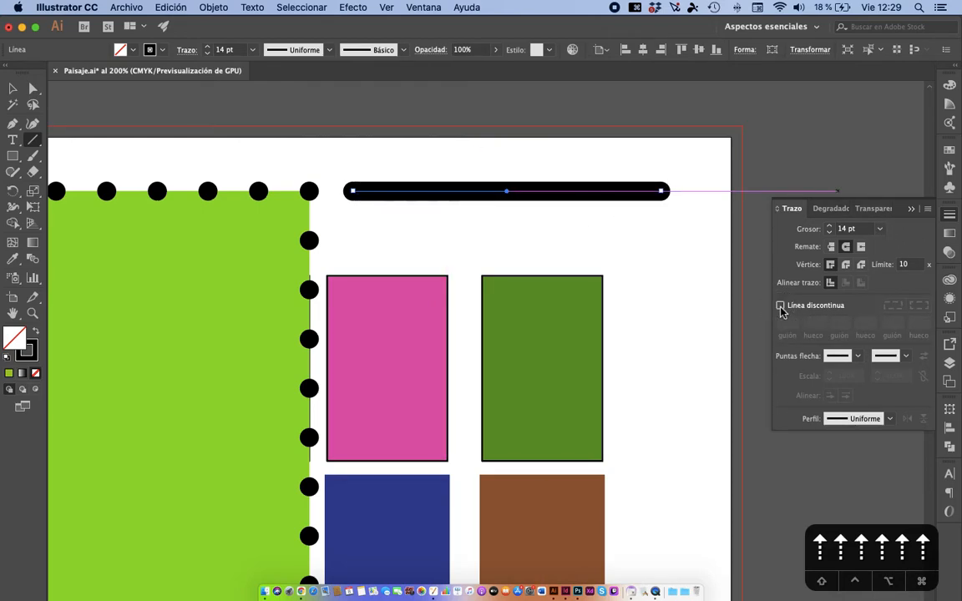
pyautogui.click(829, 248)
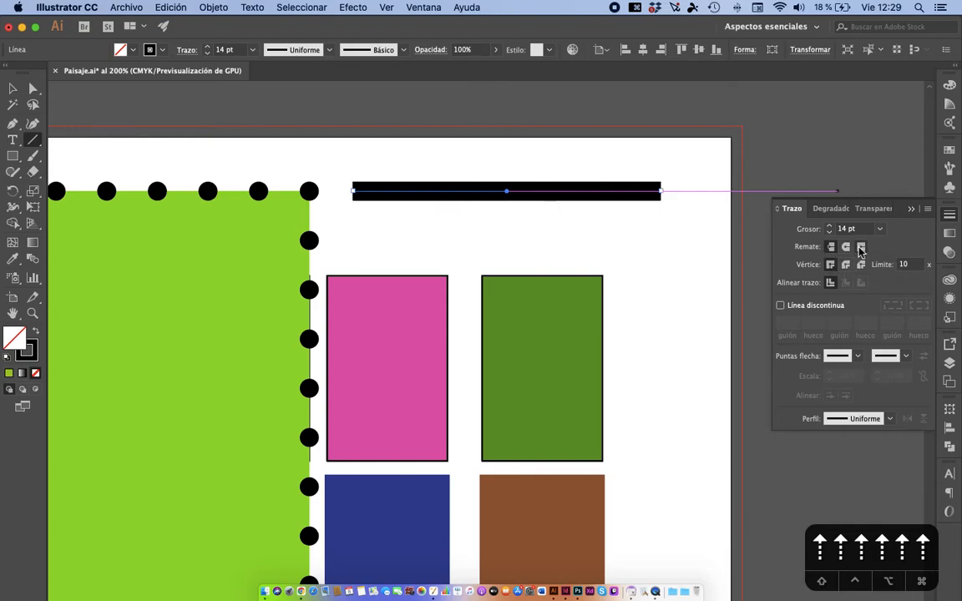
pyautogui.click(861, 248)
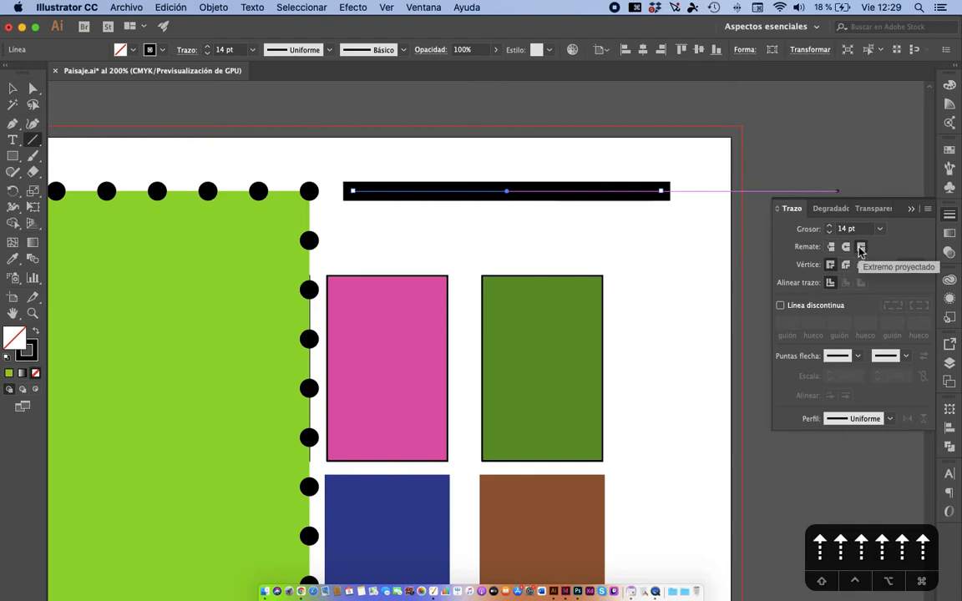
pyautogui.click(831, 248)
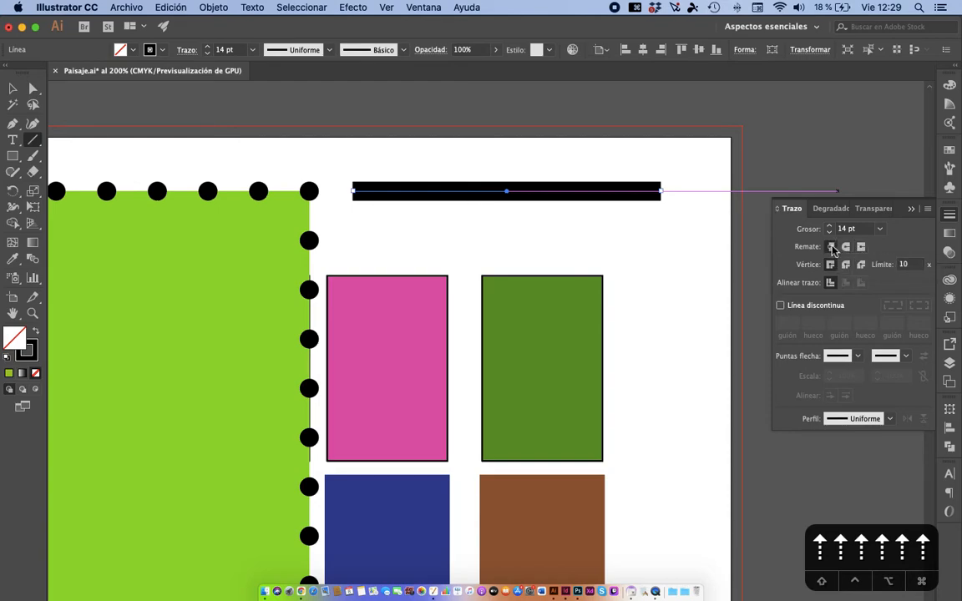
# Step: Apply the Flecha 1 arrowhead to both the start and the end of the horizontal line
pyautogui.click(858, 357)
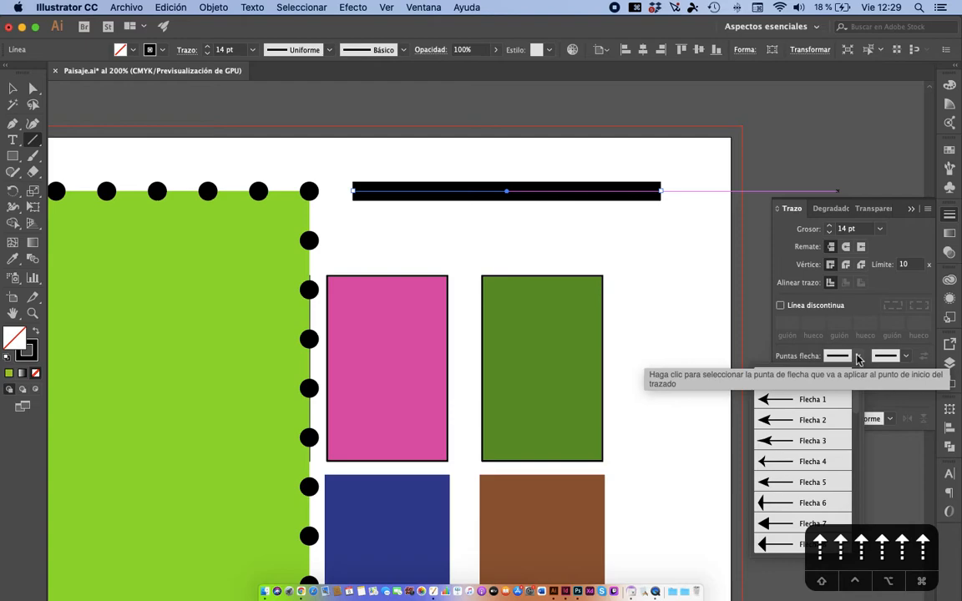
pyautogui.click(799, 399)
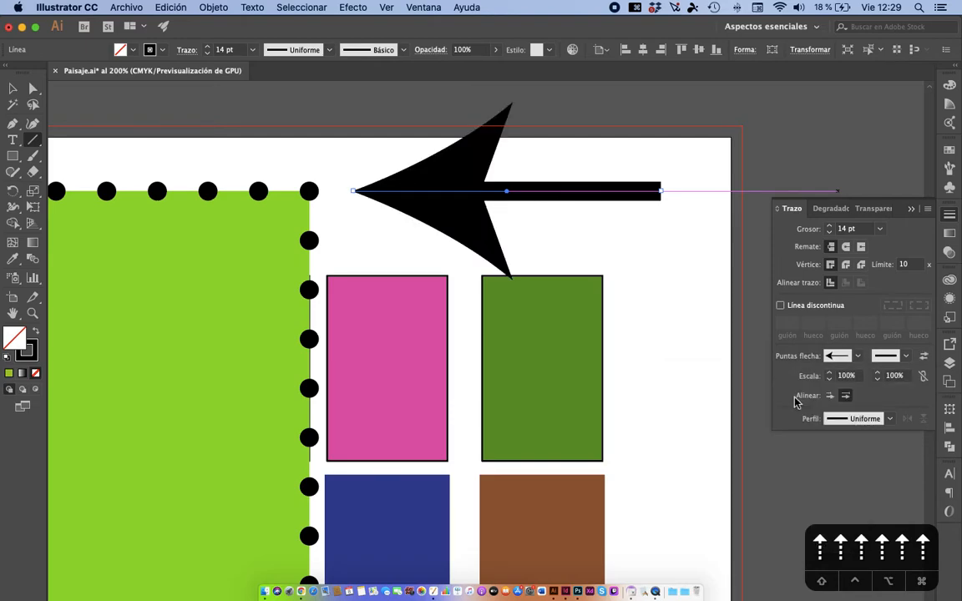
pyautogui.click(906, 356)
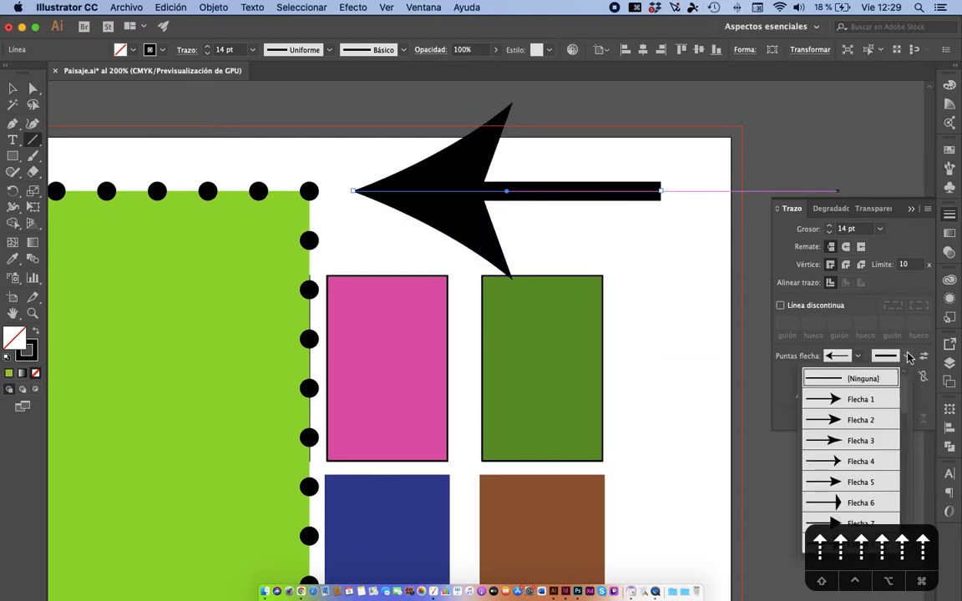
pyautogui.click(865, 399)
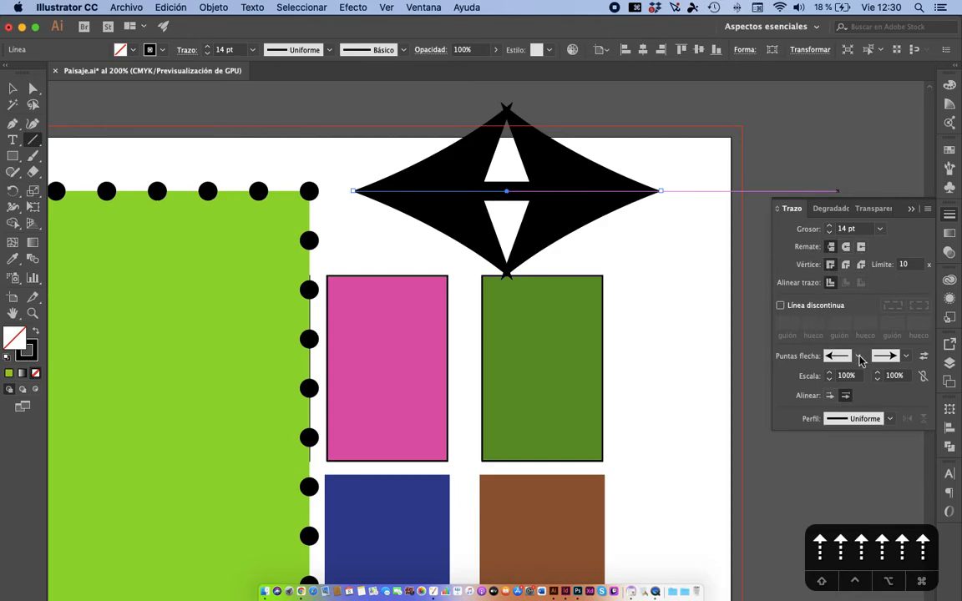
# Step: Reduce the arrow line's stroke weight to 7 pt and change its start arrowhead to Flecha 5
pyautogui.click(829, 232)
pyautogui.click(829, 232)
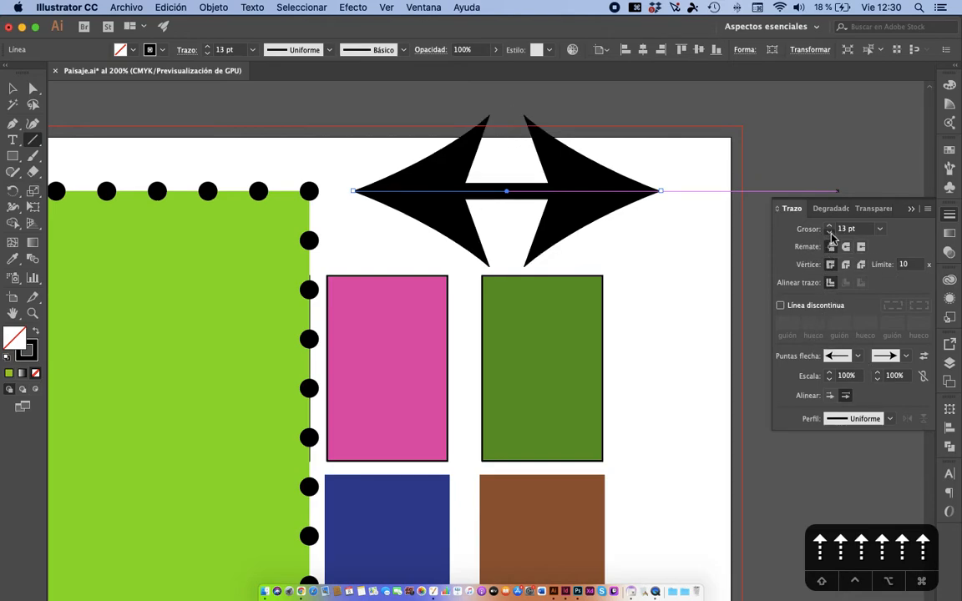
pyautogui.click(829, 232)
pyautogui.click(829, 232)
pyautogui.click(829, 232)
pyautogui.click(829, 232)
pyautogui.click(829, 232)
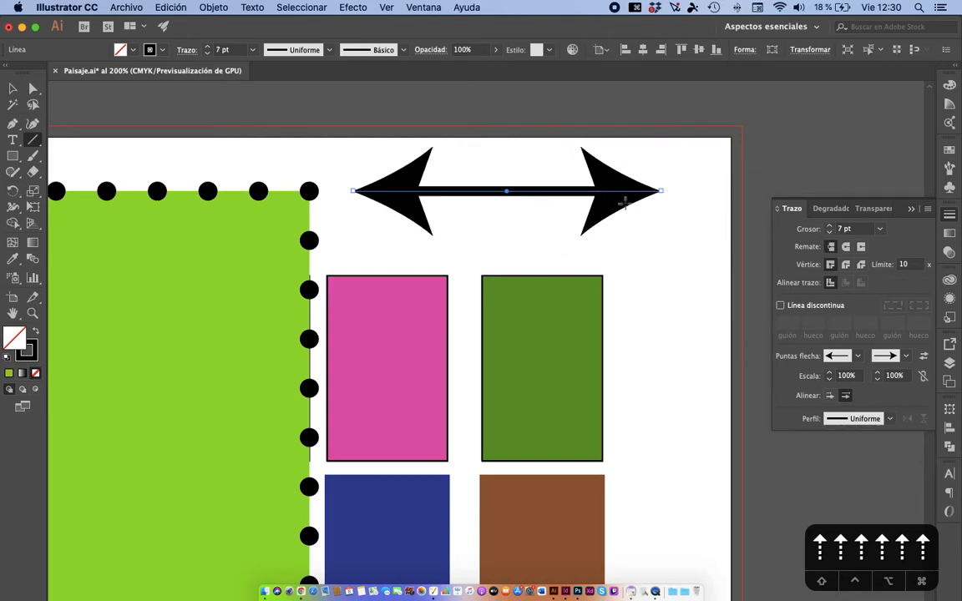
pyautogui.click(859, 356)
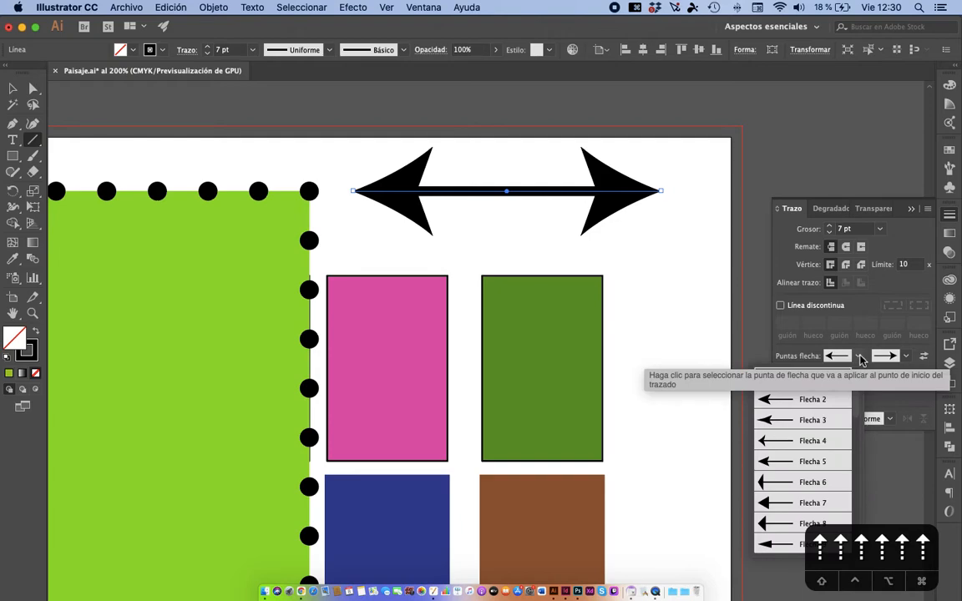
pyautogui.click(803, 467)
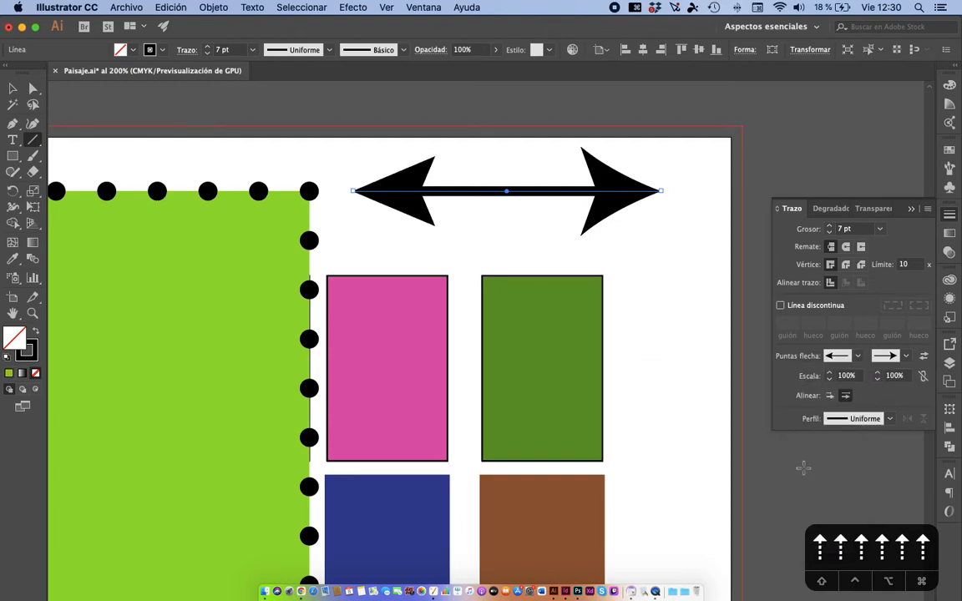
# Step: Enlarge the scale of the line's start arrowhead in small increments
pyautogui.click(831, 373)
pyautogui.click(831, 373)
pyautogui.click(831, 373)
pyautogui.click(831, 373)
pyautogui.click(830, 374)
pyautogui.click(831, 373)
pyautogui.click(831, 373)
pyautogui.click(831, 373)
pyautogui.click(831, 373)
pyautogui.click(831, 373)
pyautogui.click(831, 373)
pyautogui.click(831, 373)
pyautogui.click(831, 373)
pyautogui.click(830, 373)
pyautogui.click(831, 374)
# Step: Set the scale of the line's start arrowhead to 50%
pyautogui.click(847, 376)
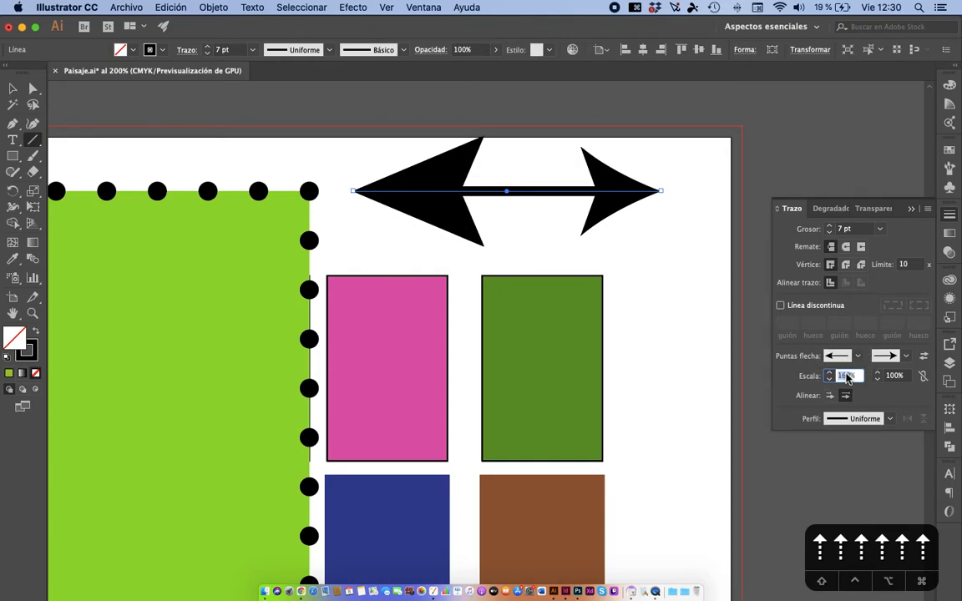
pyautogui.write('50')
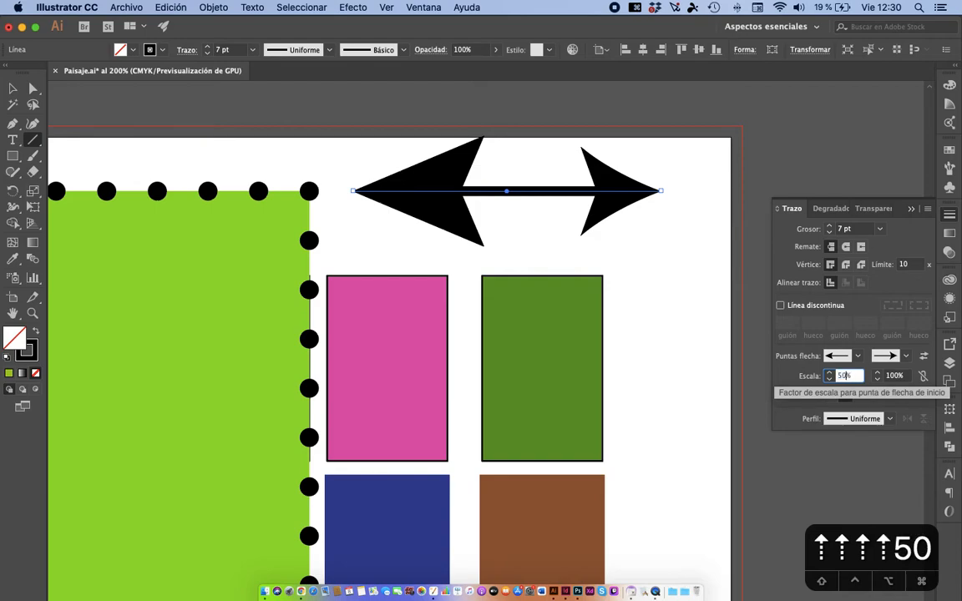
pyautogui.press('Tab')
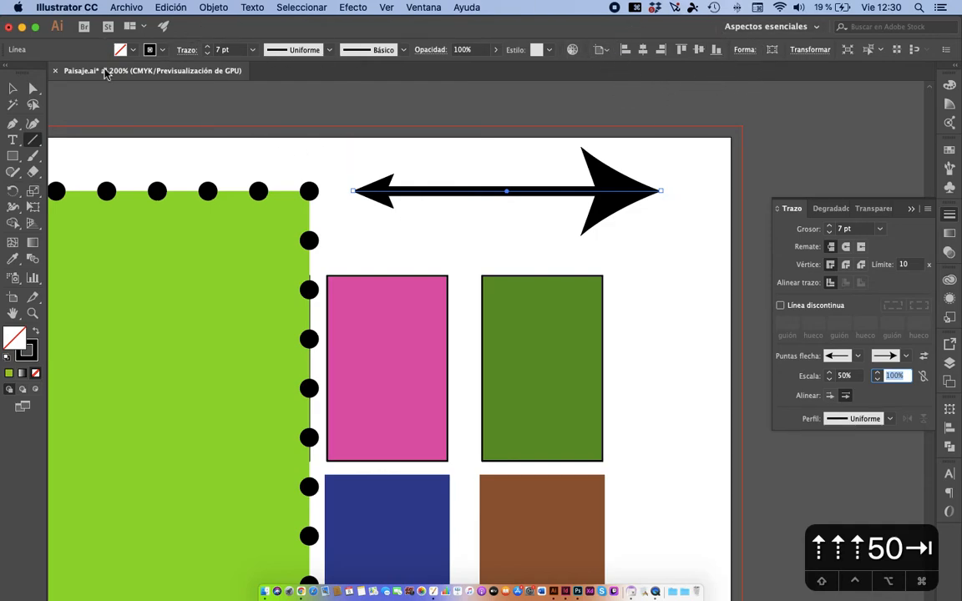
# Step: Select the dark green rectangle and set the alignment reference to the selection (Alinear con selección) instead of the artboard
pyautogui.click(12, 88)
pyautogui.click(562, 355)
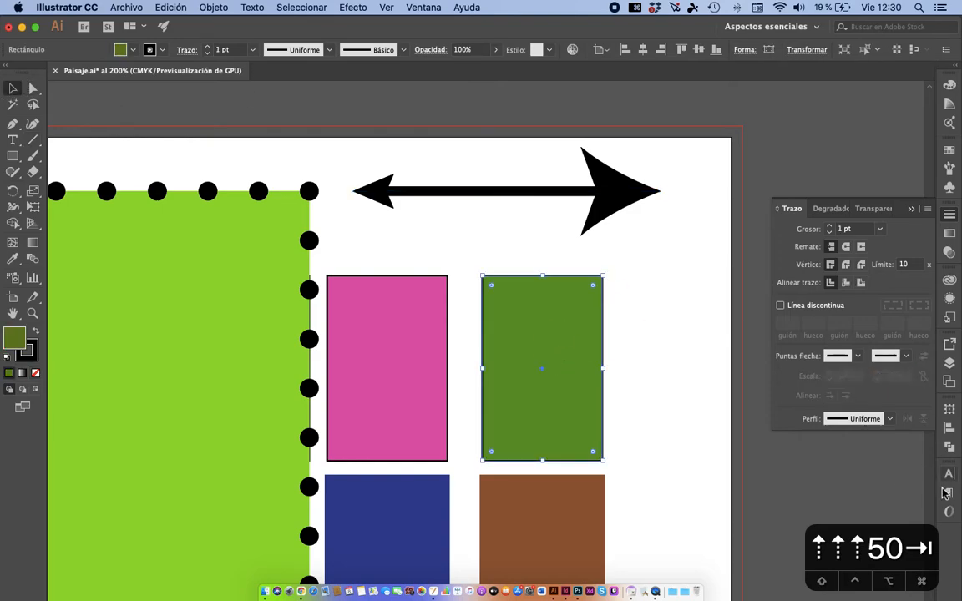
pyautogui.click(950, 431)
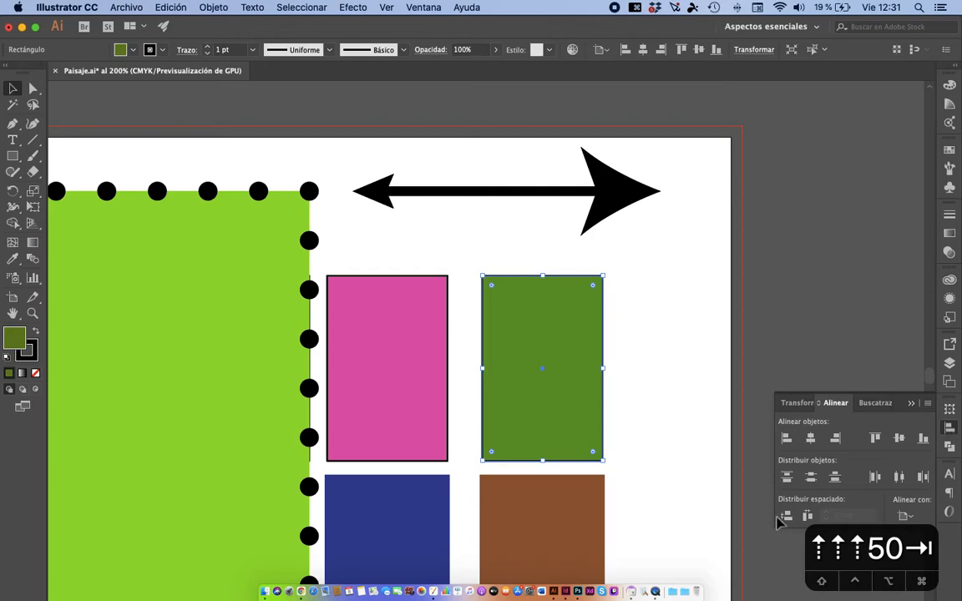
pyautogui.moveTo(864, 526); pyautogui.dragTo(900, 541)
pyautogui.click(952, 433)
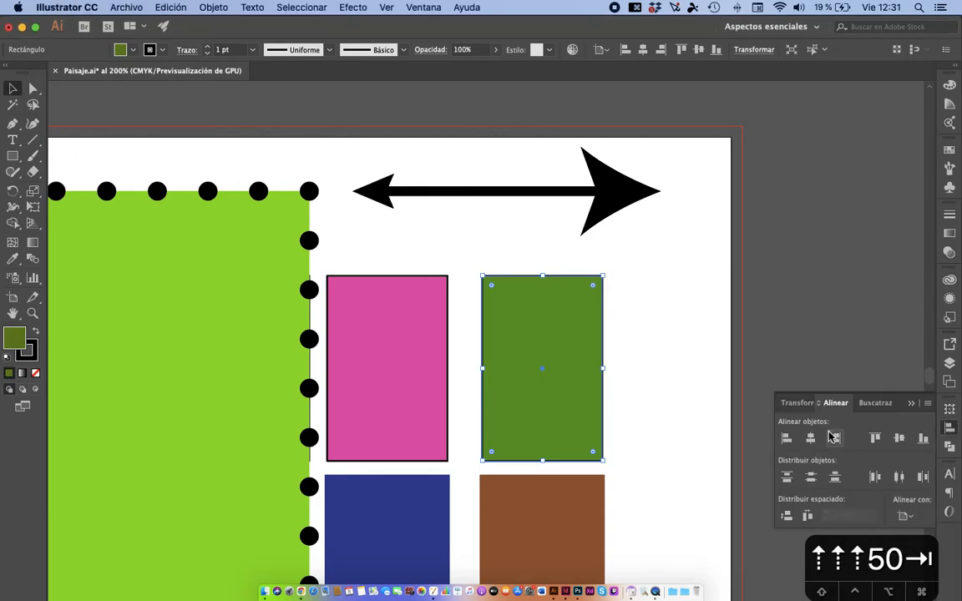
pyautogui.click(906, 516)
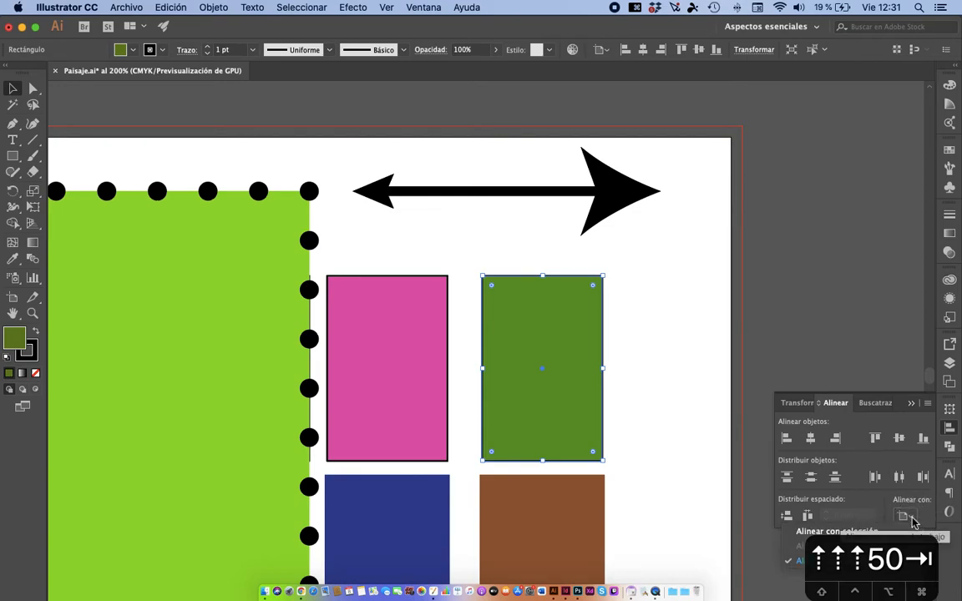
pyautogui.click(912, 519)
pyautogui.moveTo(875, 548); pyautogui.dragTo(706, 542)
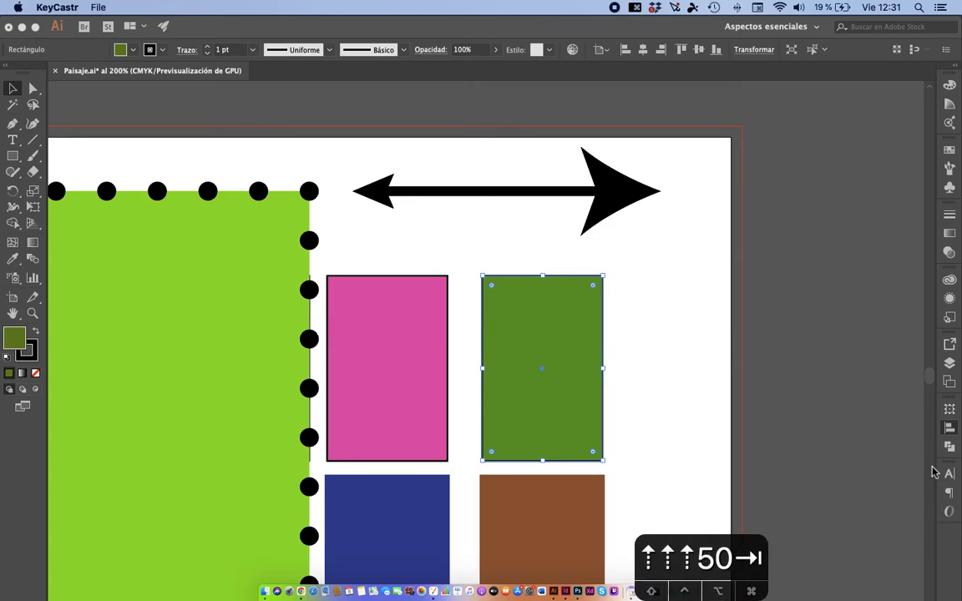
pyautogui.click(950, 429)
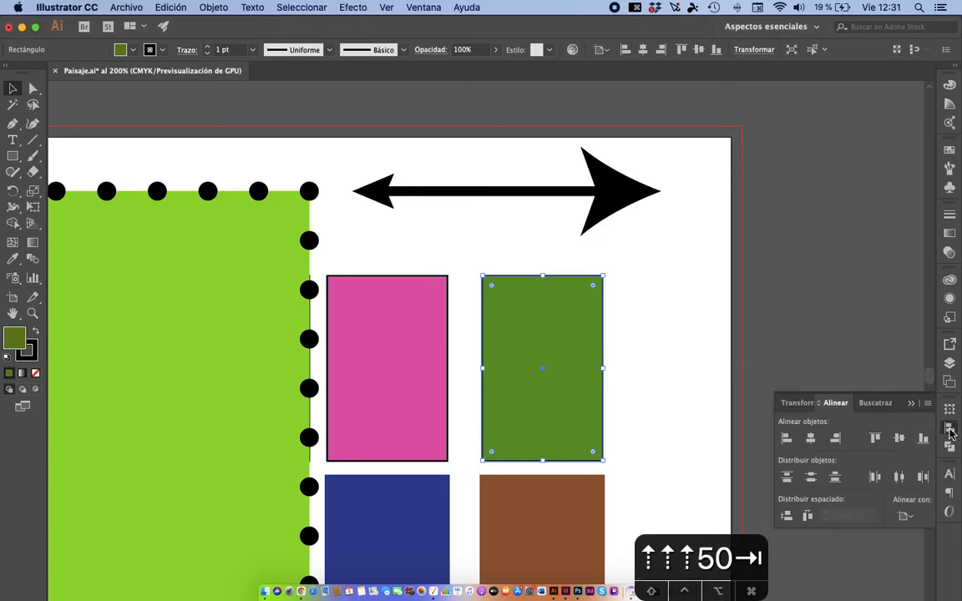
pyautogui.click(916, 518)
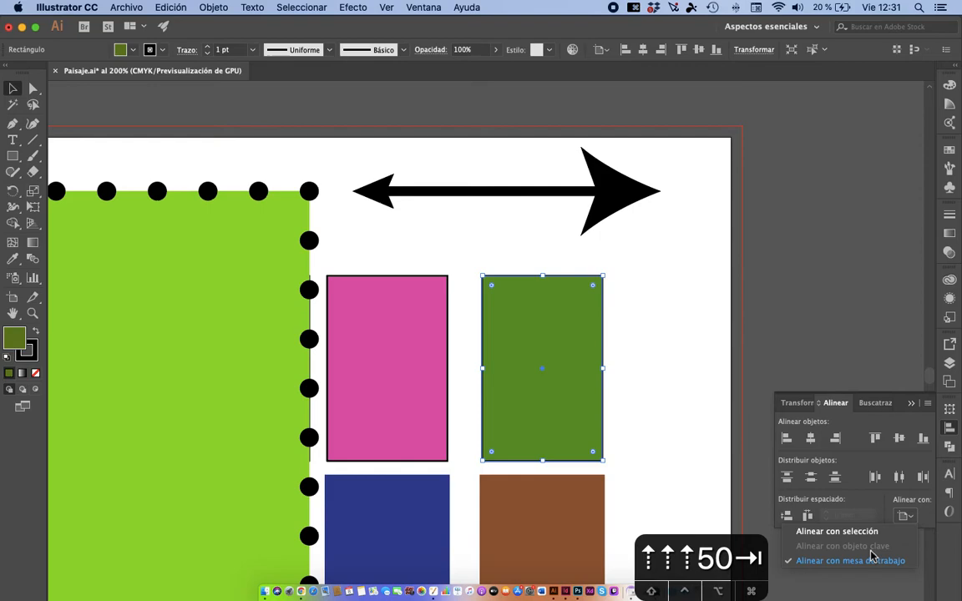
pyautogui.click(837, 531)
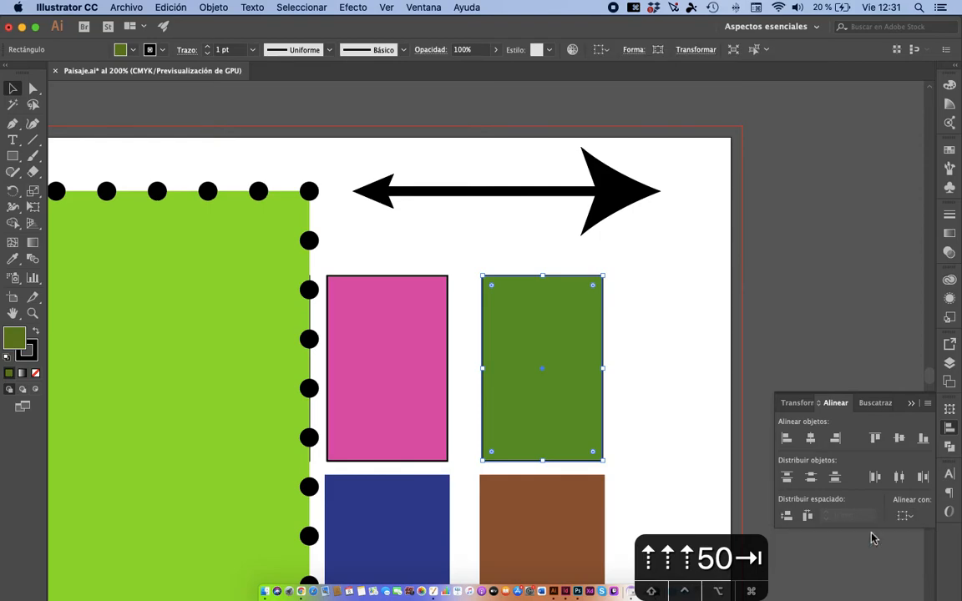
# Step: Move the dark green rectangle up above the pink one's level, and marquee-select both before clearing the selection
pyautogui.moveTo(566, 384); pyautogui.dragTo(565, 328)
pyautogui.moveTo(666, 313); pyautogui.dragTo(411, 450)
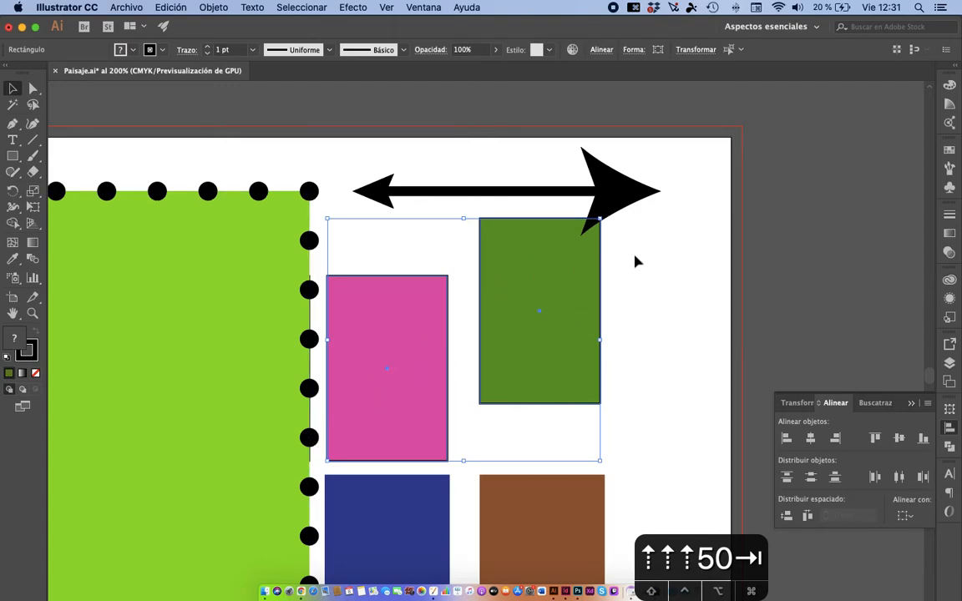
pyautogui.click(660, 266)
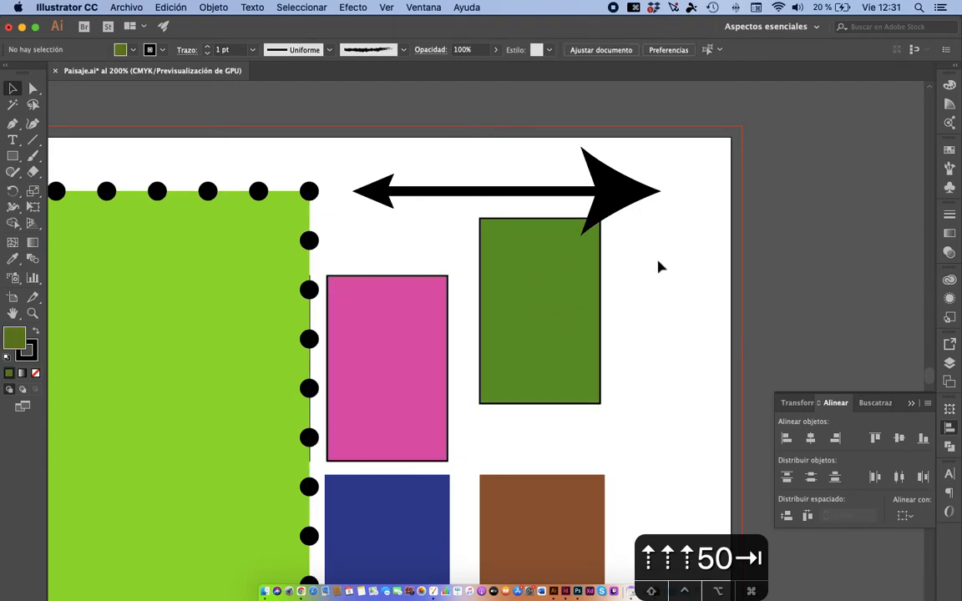
# Step: Select the pink and dark green rectangles first one after the other and again with a marquee, clearing the selection each time
pyautogui.click(382, 314)
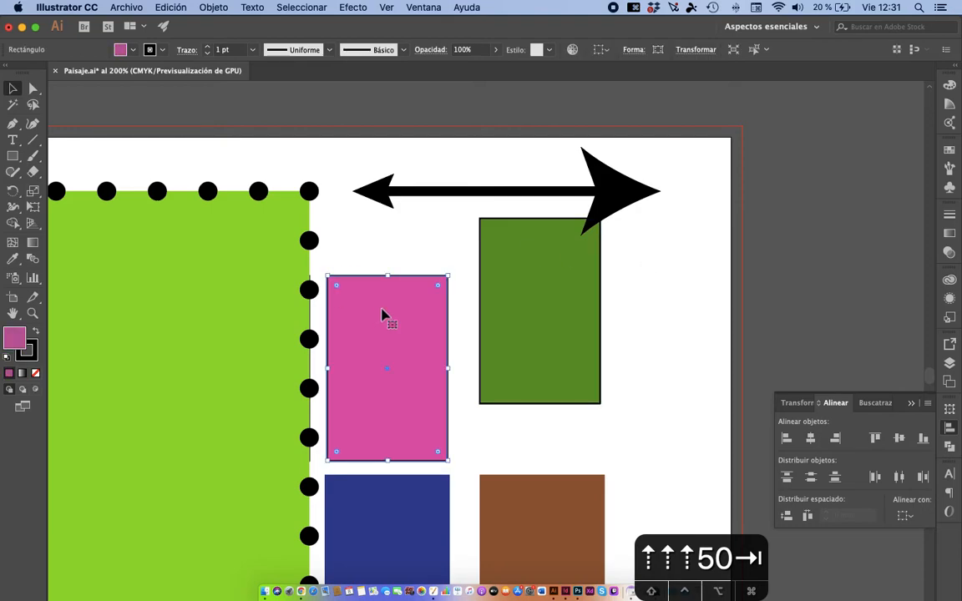
pyautogui.keyDown('shift'); pyautogui.click(526, 282); pyautogui.keyUp('shift')
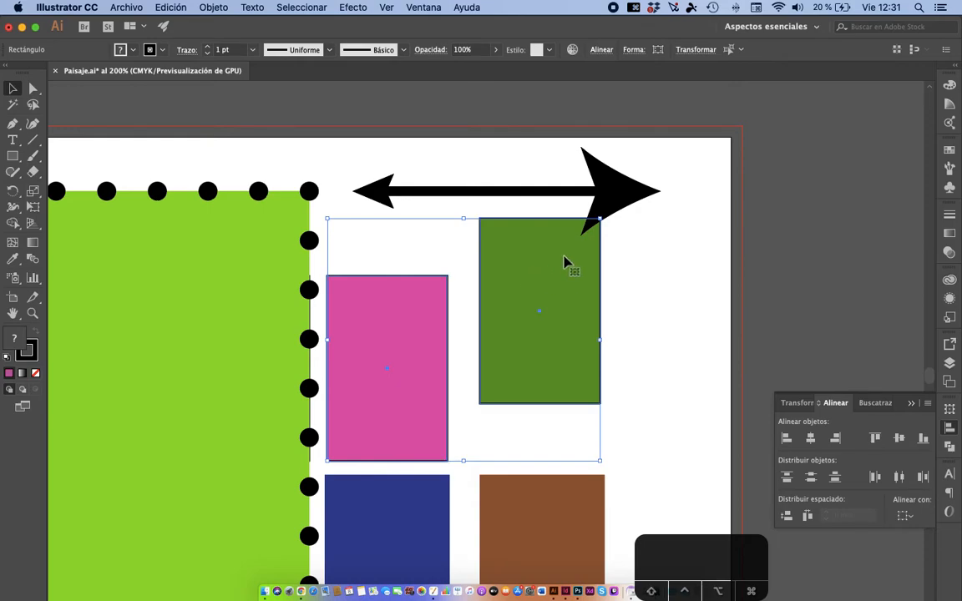
pyautogui.click(628, 319)
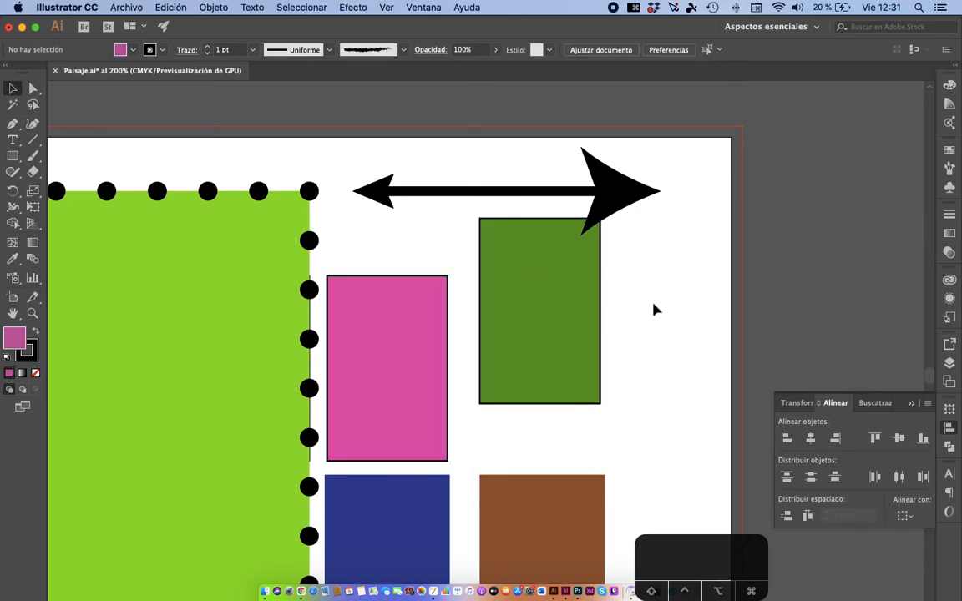
pyautogui.moveTo(652, 302); pyautogui.dragTo(402, 429)
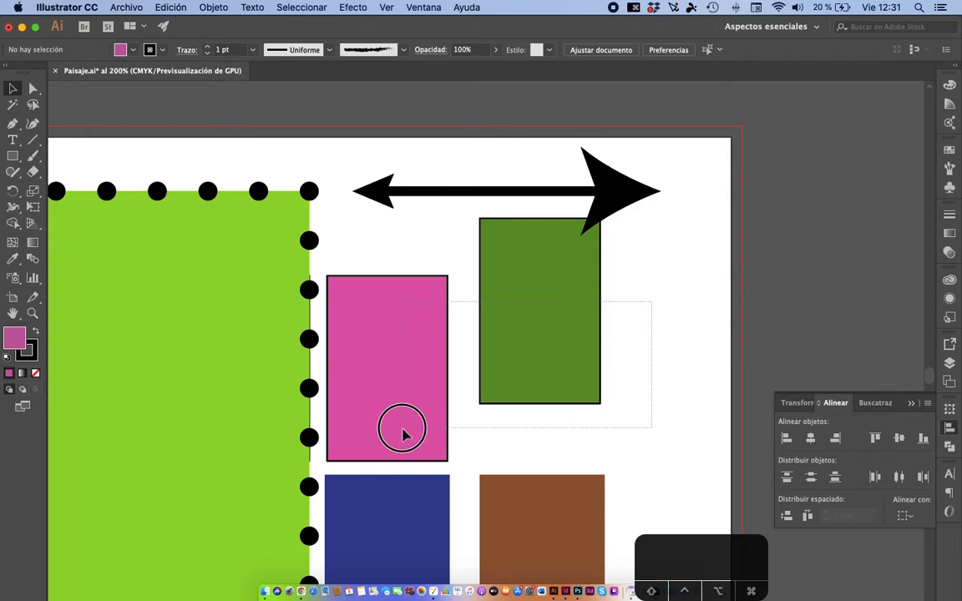
pyautogui.moveTo(401, 429); pyautogui.dragTo(403, 433)
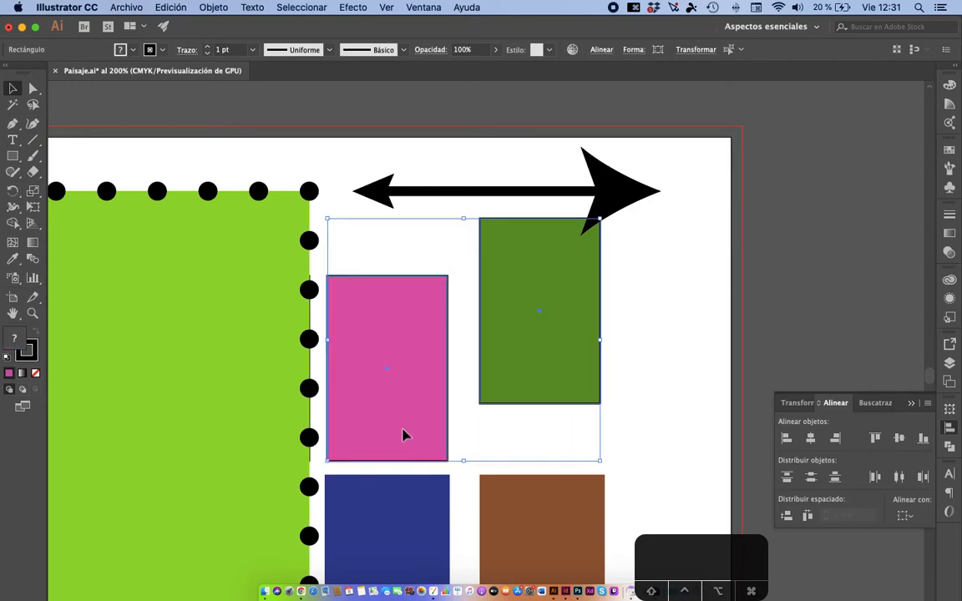
pyautogui.click(664, 341)
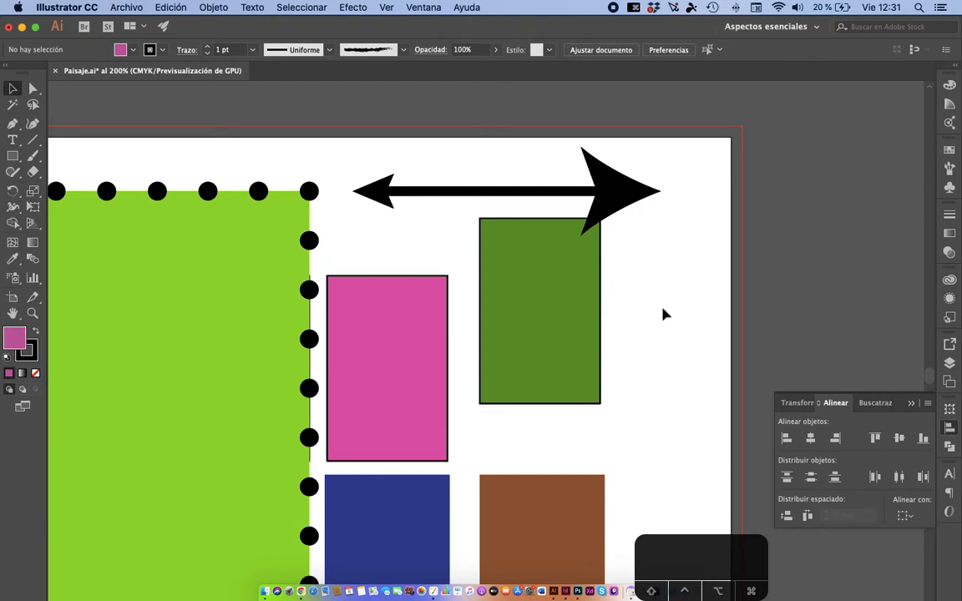
# Step: Marquee-select the pink, dark green, blue and brown rectangles together, and clear the selection
pyautogui.moveTo(661, 308); pyautogui.dragTo(384, 528)
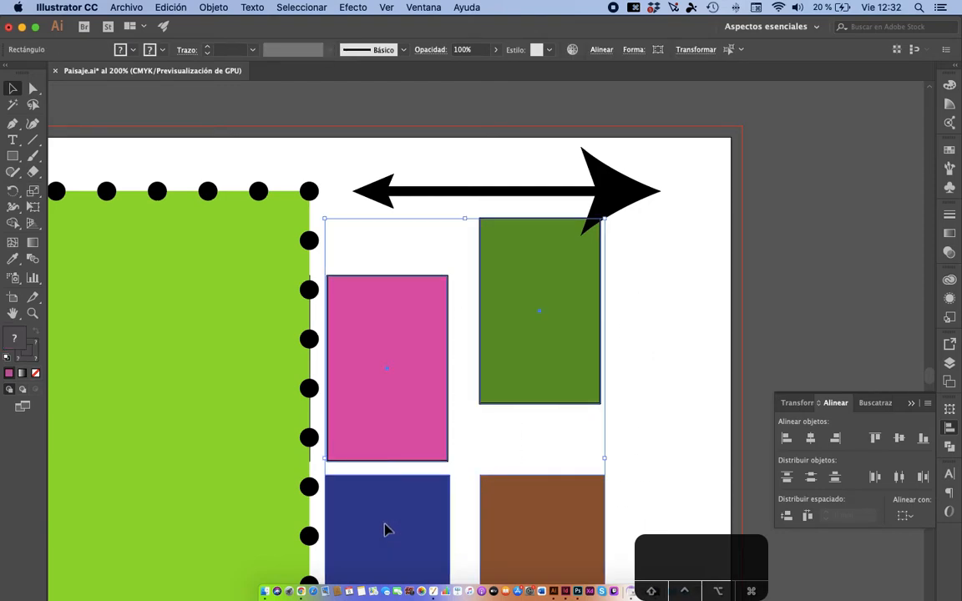
pyautogui.scroll(-3, 498, 378)
pyautogui.hscroll(1, 499, 378)
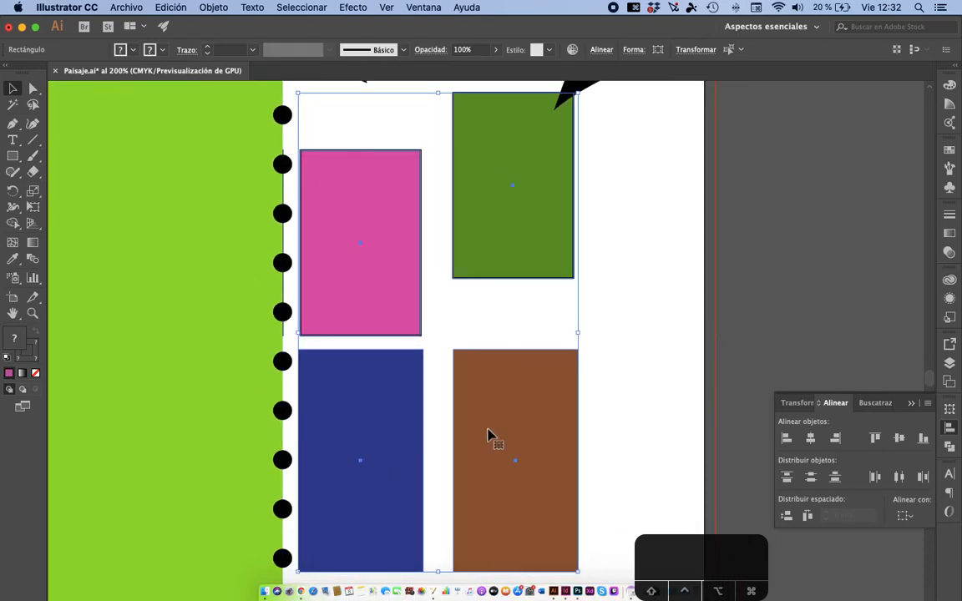
pyautogui.click(644, 232)
# Step: Try vertical centre alignment on the pink and dark green rectangles, and undo it
pyautogui.moveTo(632, 221); pyautogui.dragTo(377, 313)
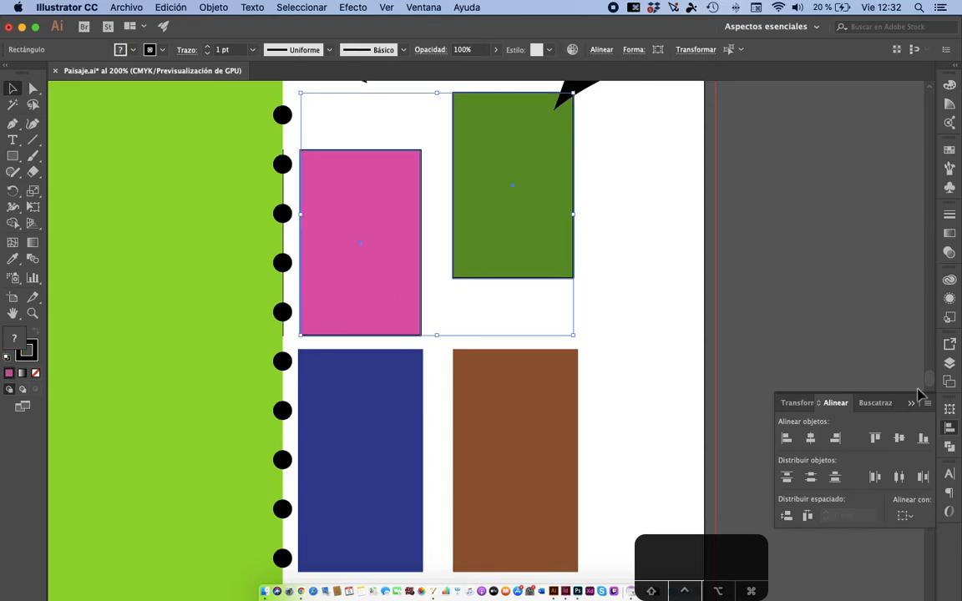
pyautogui.click(899, 439)
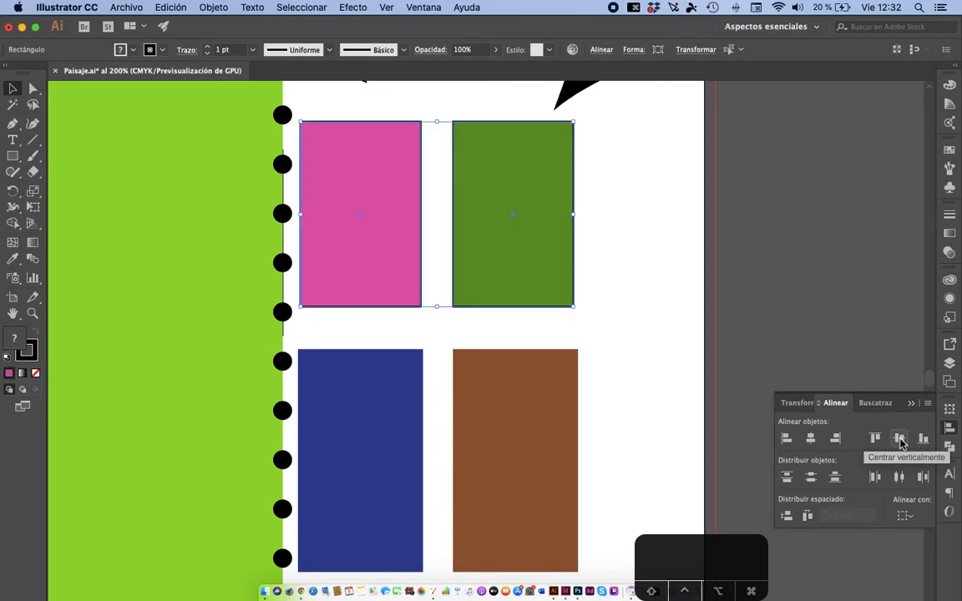
pyautogui.press('super+z')
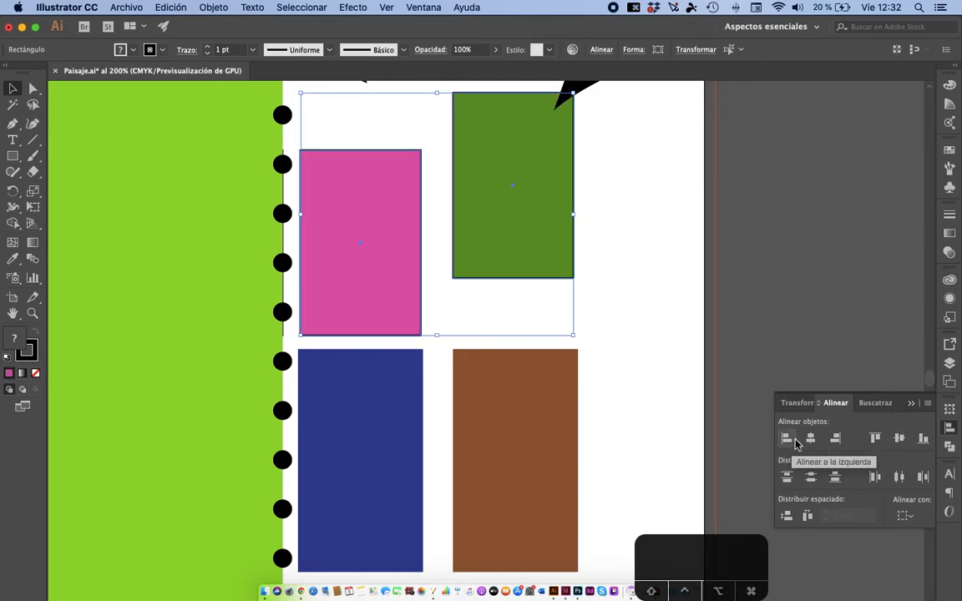
# Step: Try horizontal centre alignment on the pink and dark green rectangles, and undo it
pyautogui.click(809, 439)
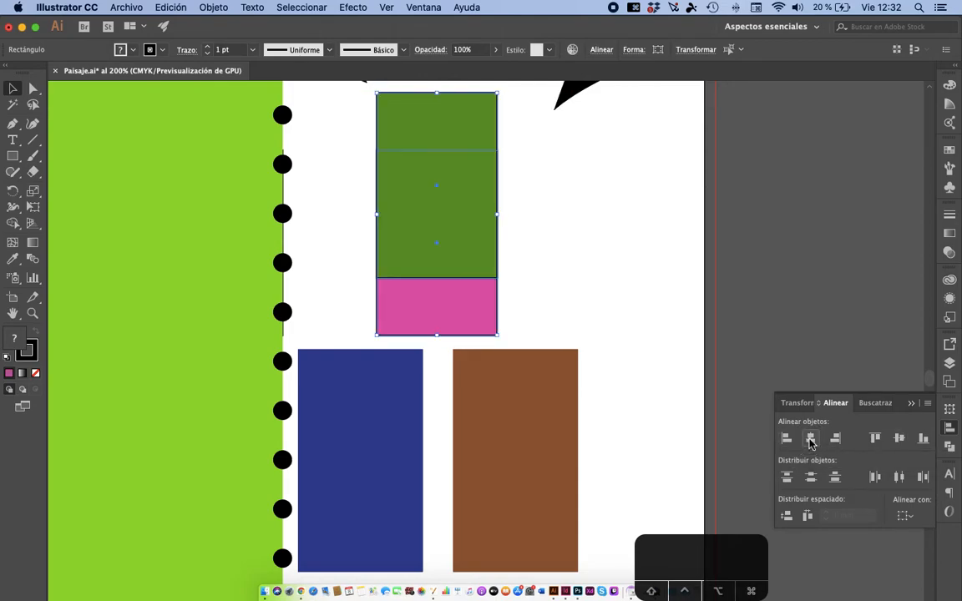
pyautogui.press('super+z')
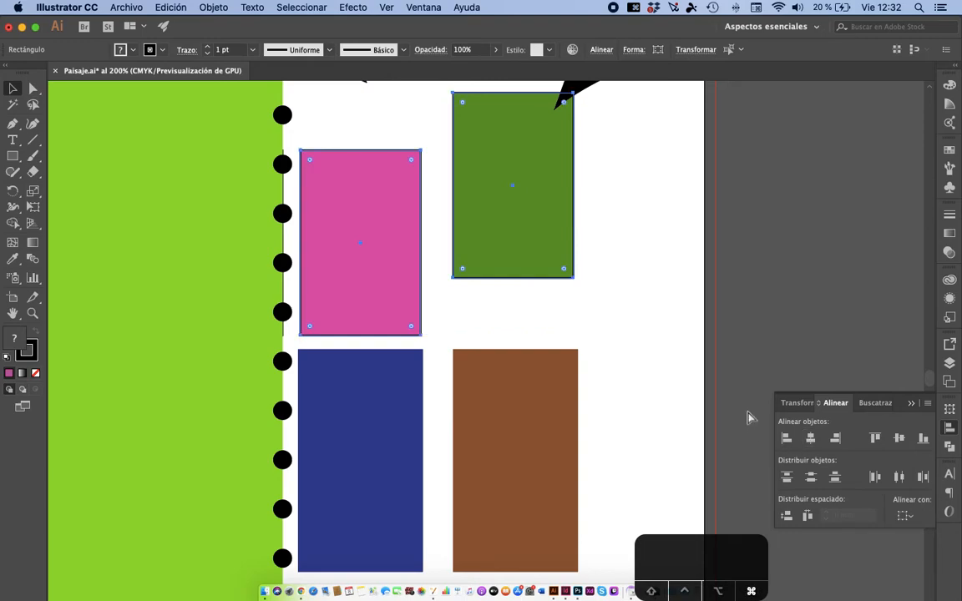
pyautogui.press('super+minus')
pyautogui.press('super+minus')
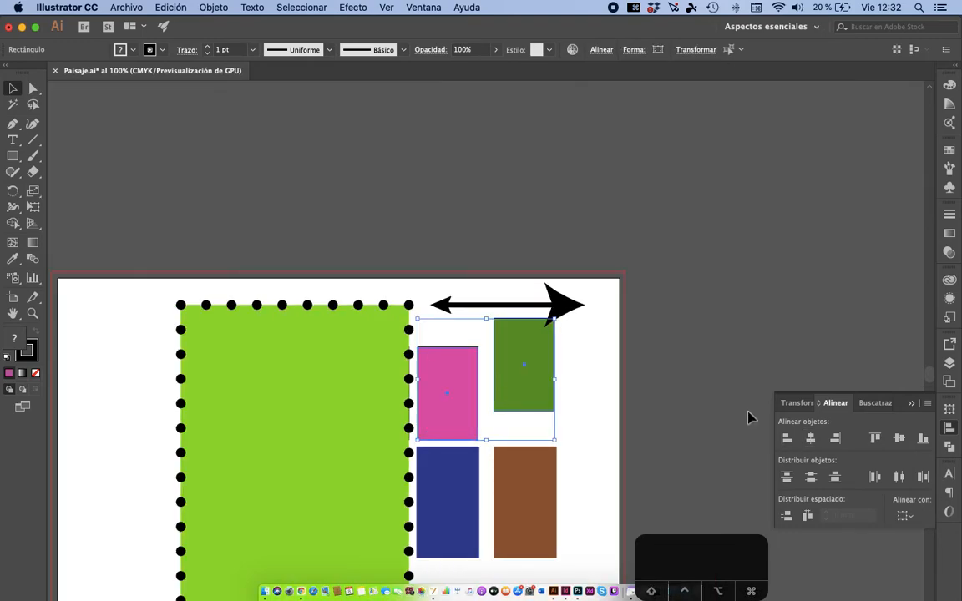
# Step: Delete all the rectangles and the double-headed arrow from the artboard
pyautogui.click(598, 351)
pyautogui.scroll(-5, 554, 369)
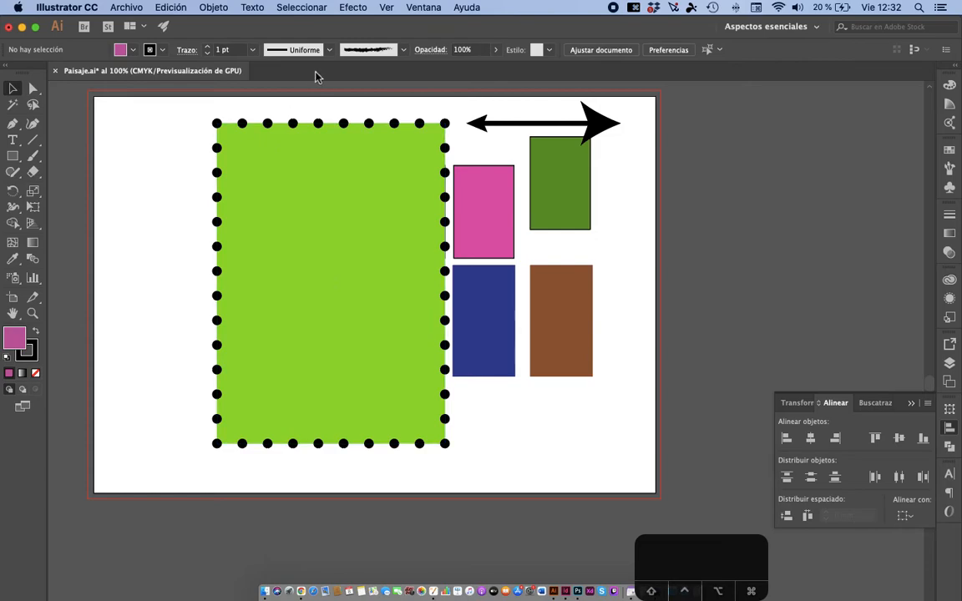
pyautogui.moveTo(178, 105); pyautogui.dragTo(654, 480)
pyautogui.press('BackSpace')
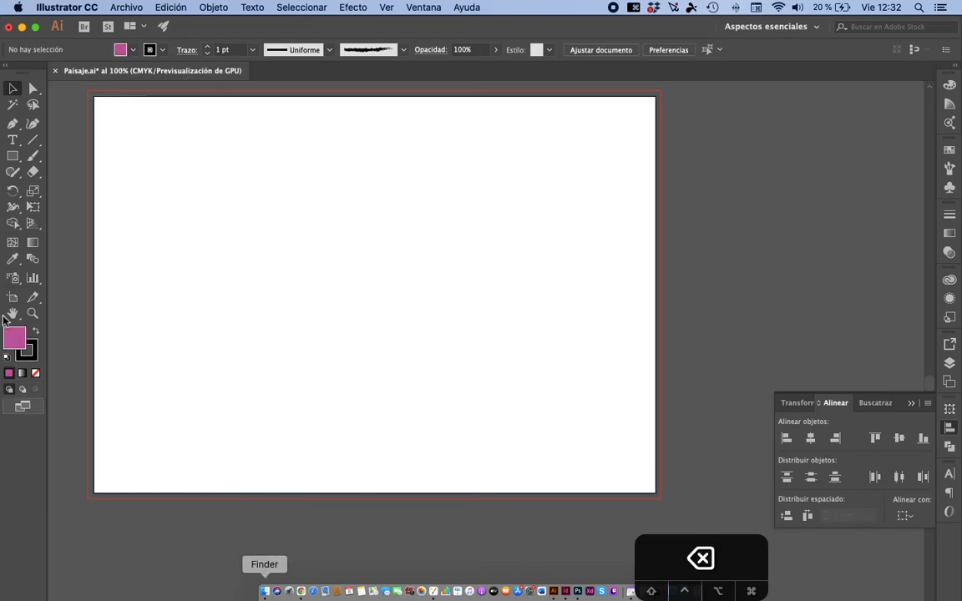
# Step: Draw a small pink square near the artboard's upper edge and paste several copies of it
pyautogui.click(13, 157)
pyautogui.moveTo(309, 119); pyautogui.dragTo(343, 152)
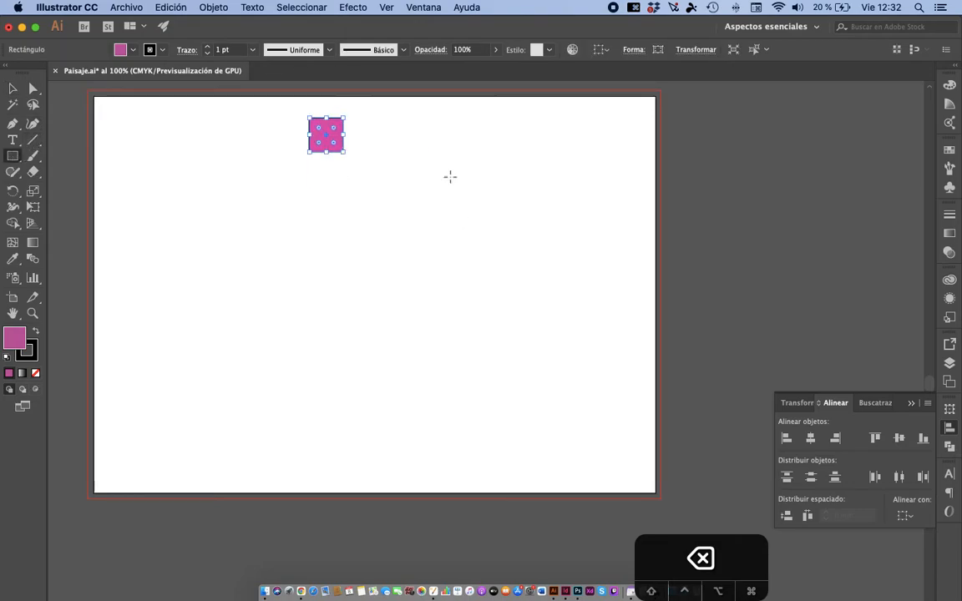
pyautogui.press('super+c')
pyautogui.press('super+v')
pyautogui.press('super+v')
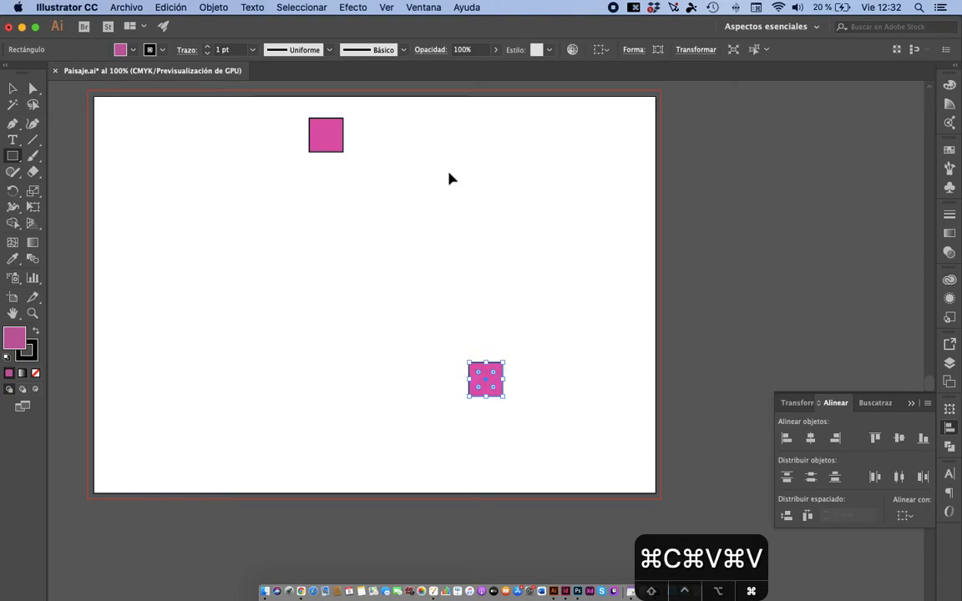
pyautogui.press('super+v')
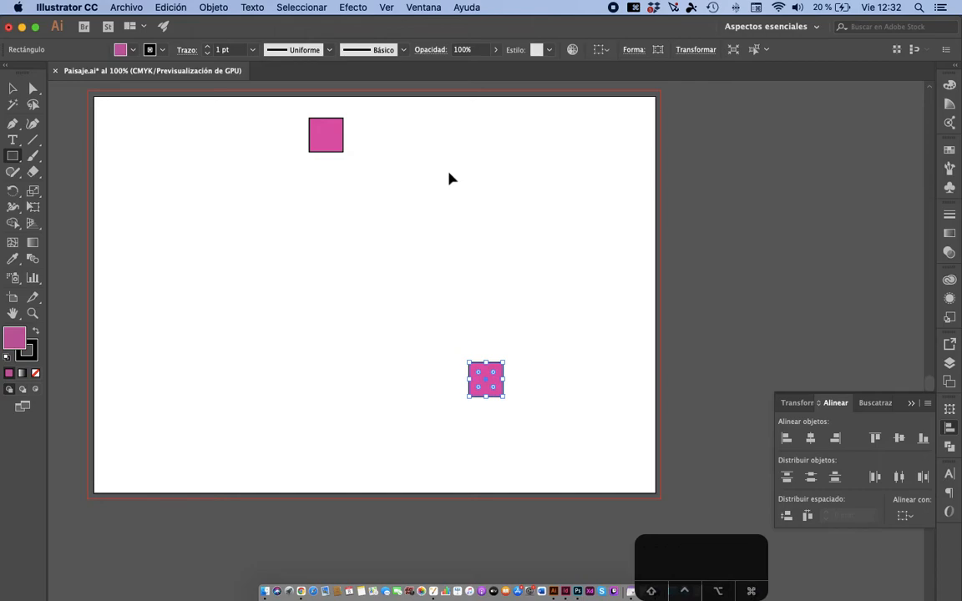
# Step: Scatter the squares: one near the artboard's lower edge, one near the upper edge, and several pasted copies slightly apart
pyautogui.click(14, 90)
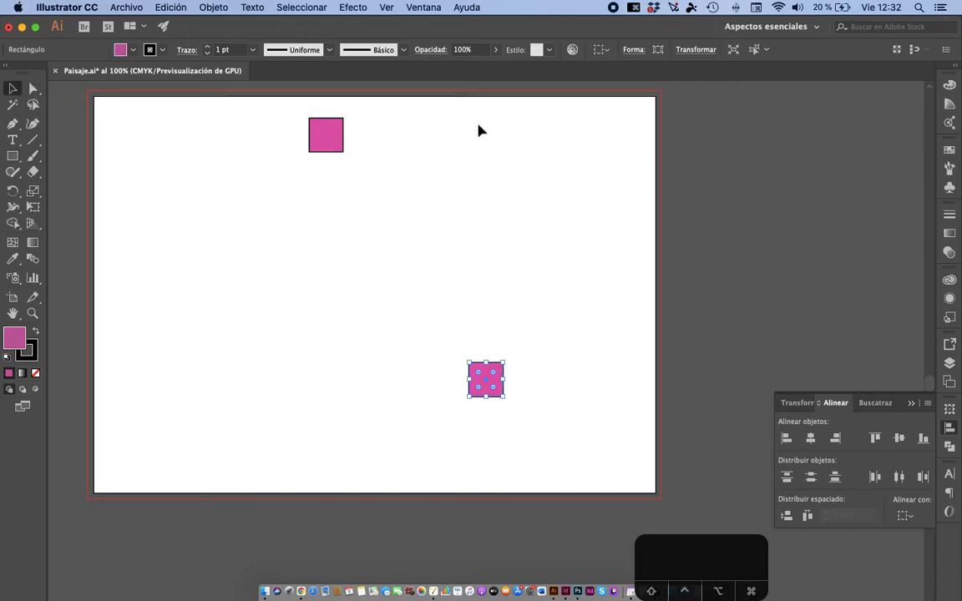
pyautogui.click(540, 383)
pyautogui.moveTo(488, 378); pyautogui.dragTo(406, 459)
pyautogui.moveTo(325, 137)
pyautogui.mouseDown()
pyautogui.moveTo(373, 132)
pyautogui.moveTo(322, 124)
pyautogui.mouseUp()
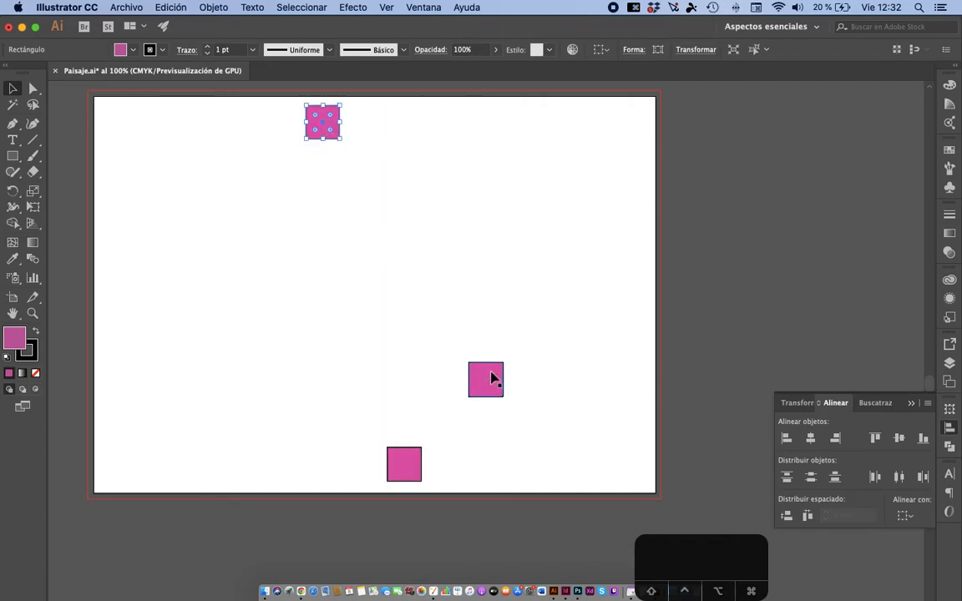
pyautogui.moveTo(489, 378); pyautogui.dragTo(477, 409)
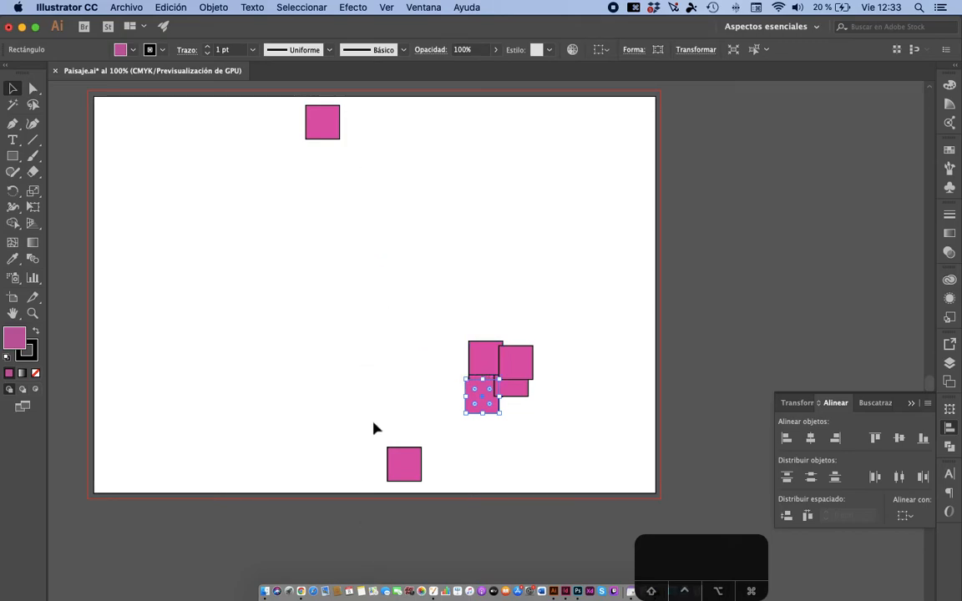
# Step: Select all the squares and align their horizontal centres relative to the artboard
pyautogui.click(338, 122)
pyautogui.moveTo(337, 122); pyautogui.dragTo(550, 507)
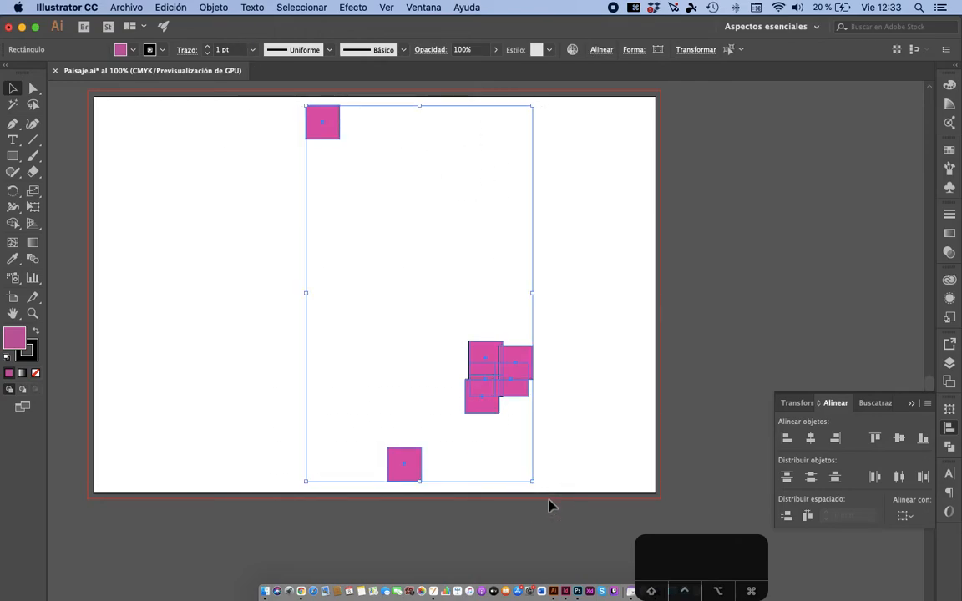
pyautogui.click(912, 519)
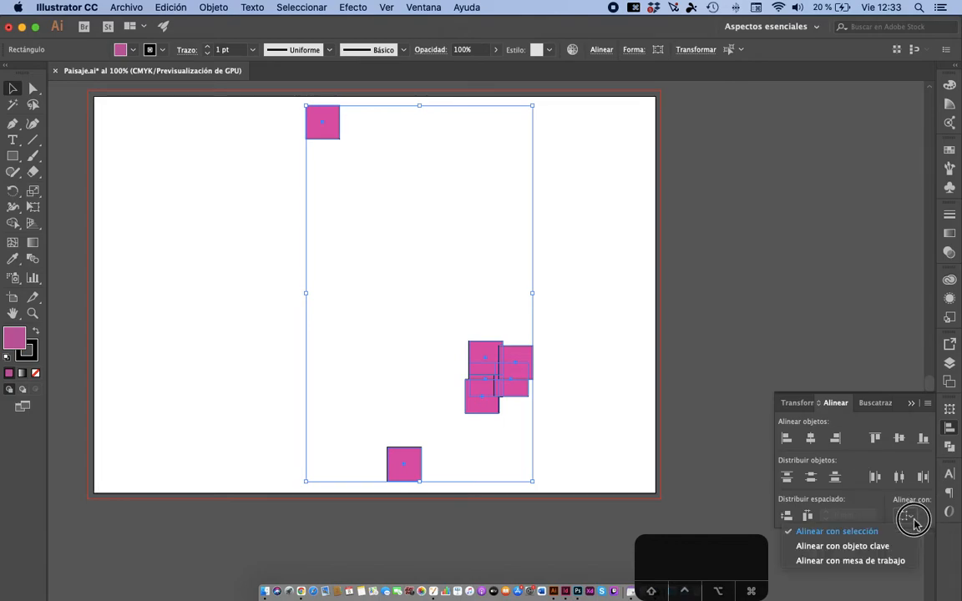
pyautogui.click(838, 562)
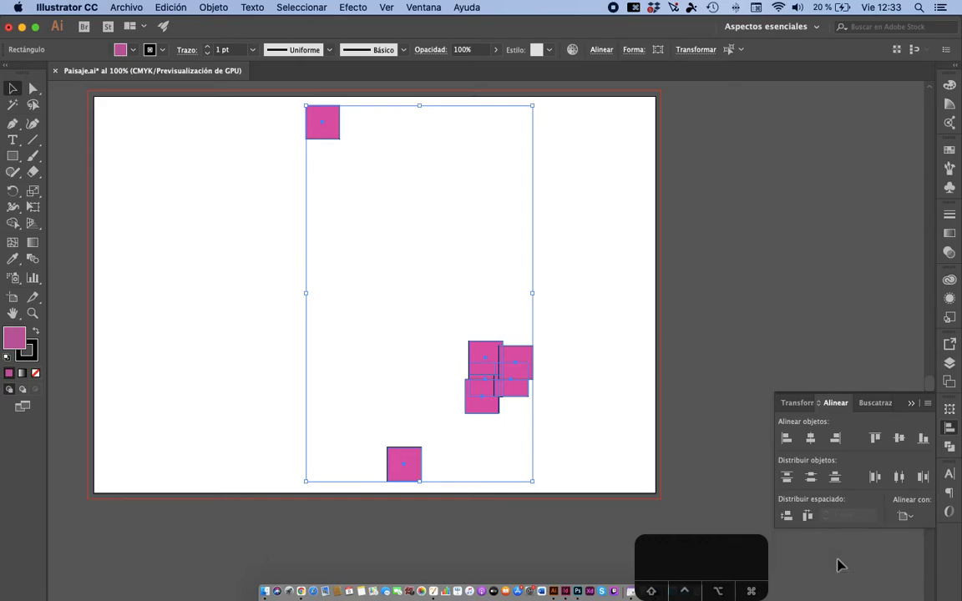
pyautogui.click(811, 439)
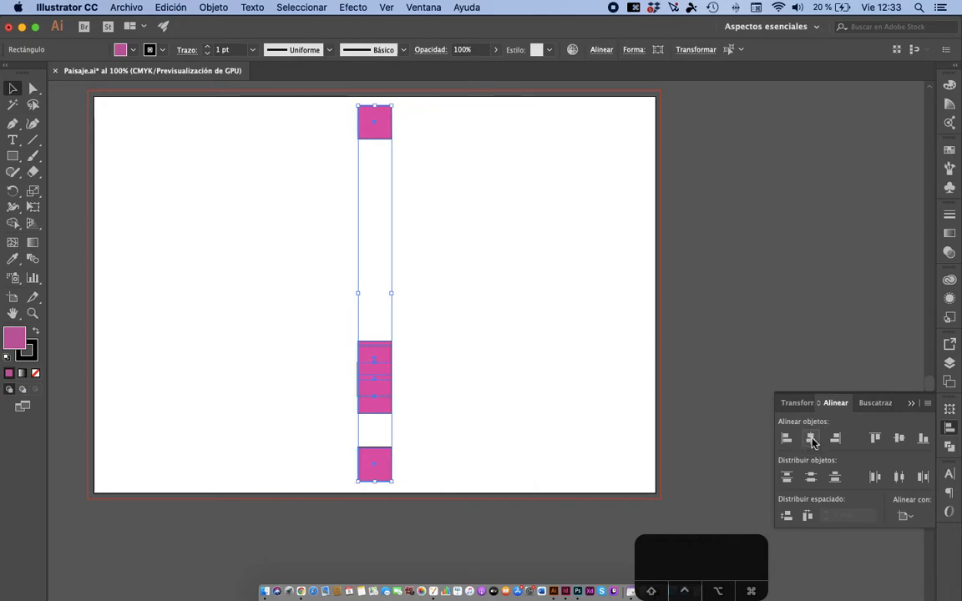
# Step: Switch the alignment reference back to the selection and distribute the squares by their vertical centres
pyautogui.click(907, 515)
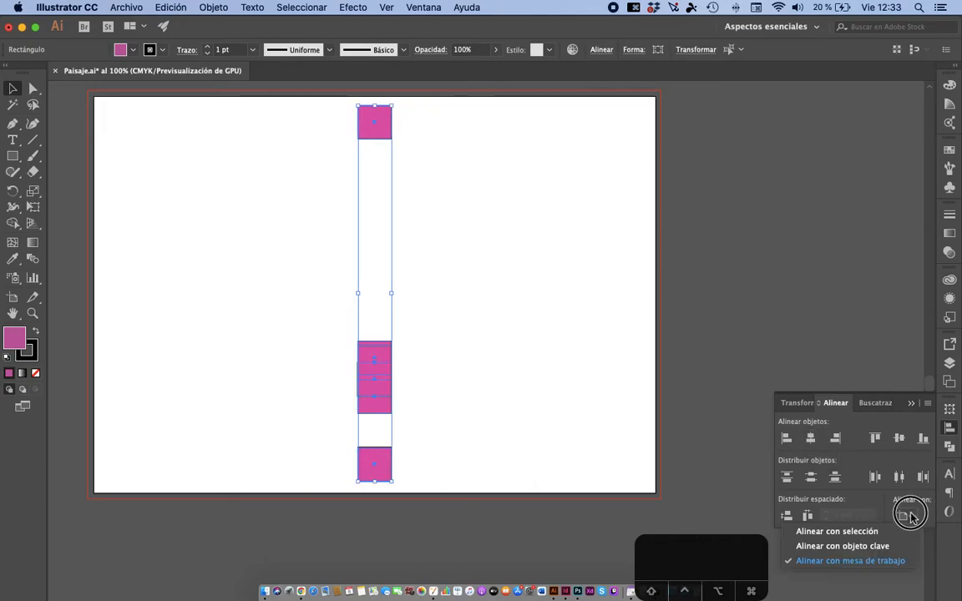
pyautogui.click(873, 531)
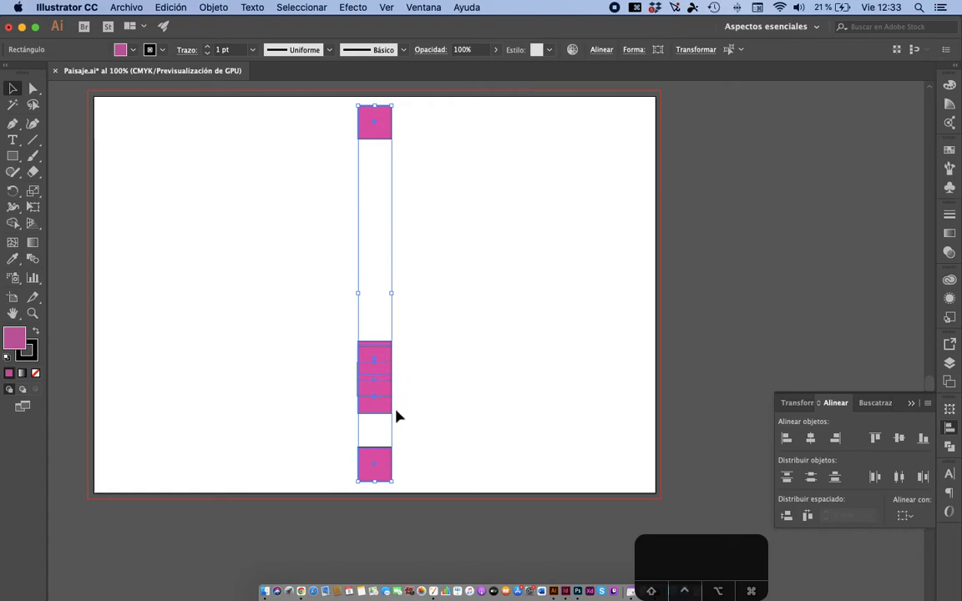
pyautogui.click(814, 479)
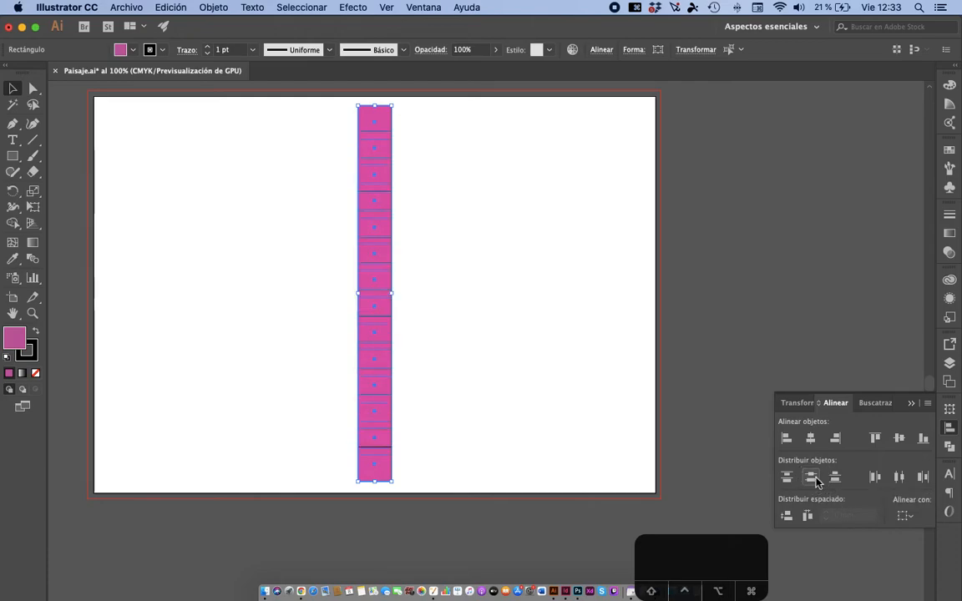
pyautogui.click(542, 313)
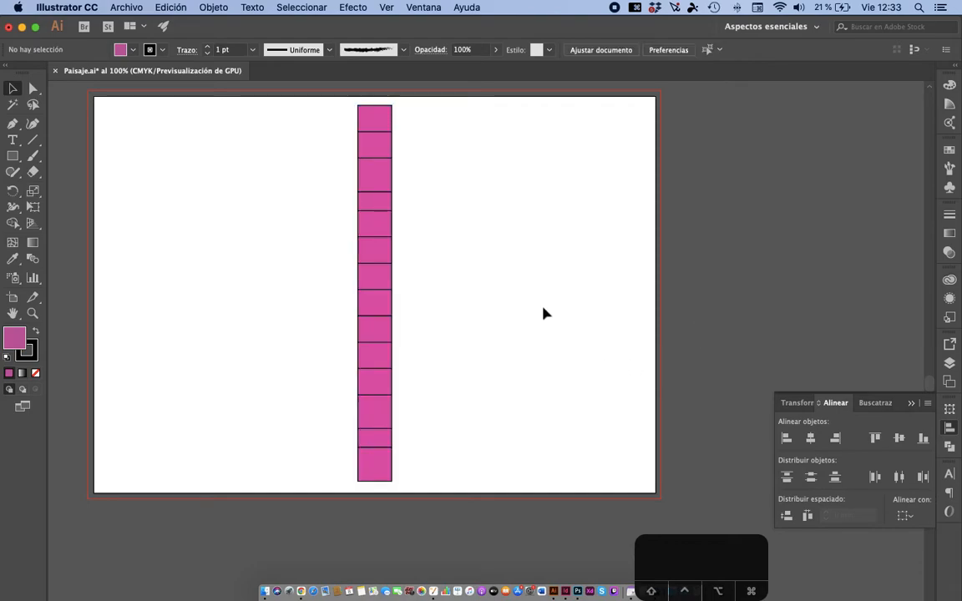
# Step: Delete the squares in the middle of the column and distribute the remaining ones by their vertical centres
pyautogui.moveTo(429, 249); pyautogui.dragTo(327, 326)
pyautogui.press('BackSpace')
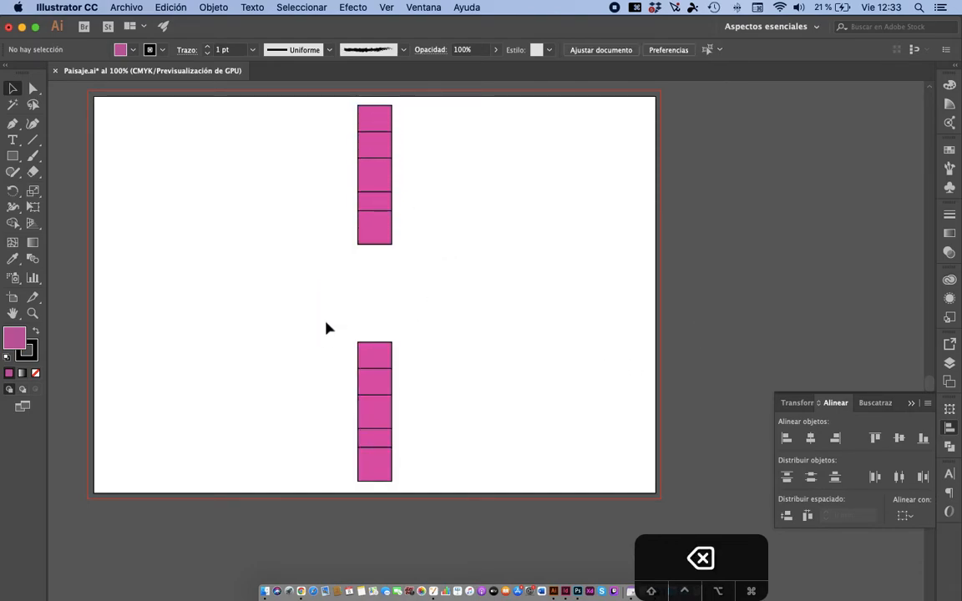
pyautogui.moveTo(415, 119); pyautogui.dragTo(324, 467)
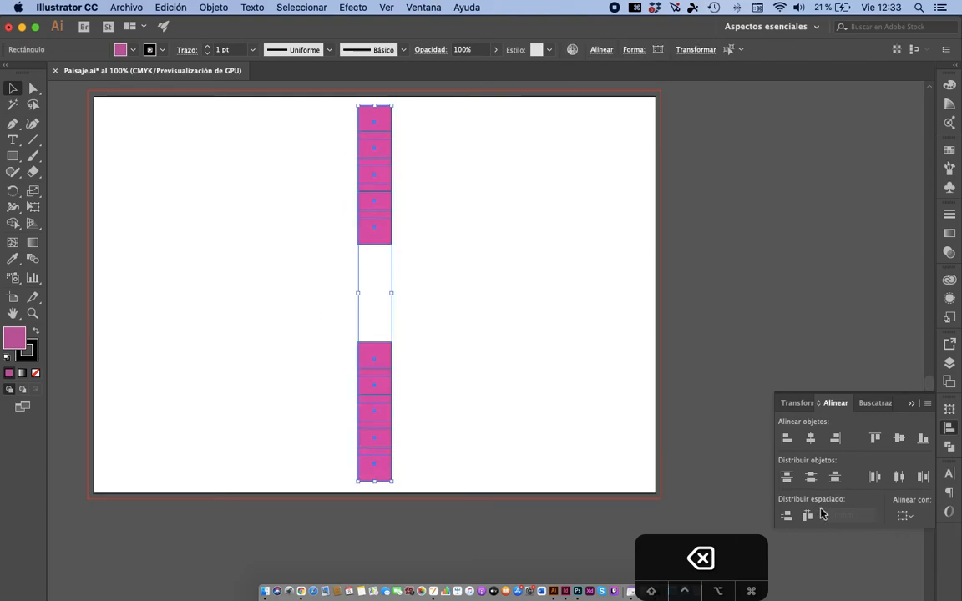
pyautogui.click(811, 478)
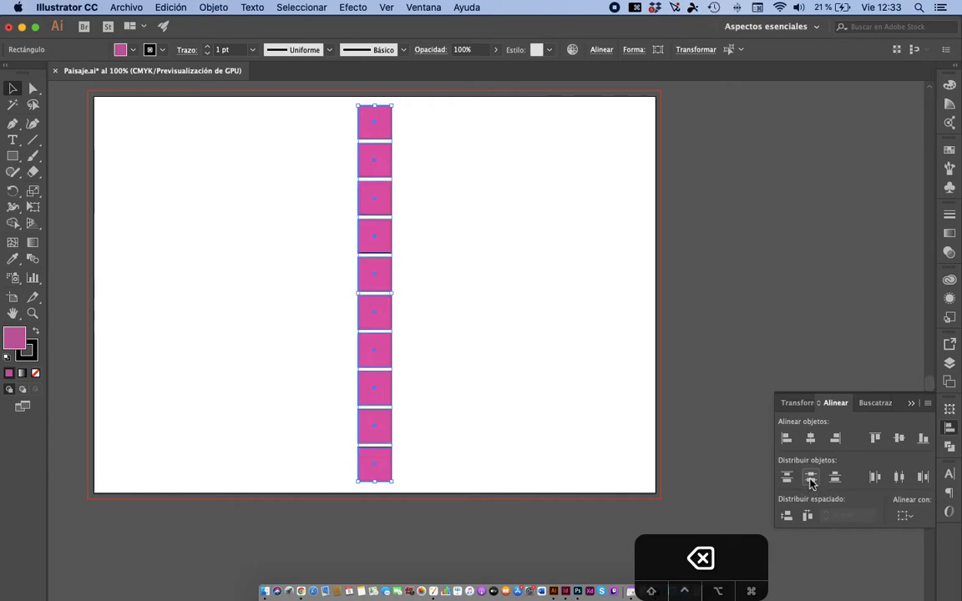
pyautogui.click(471, 305)
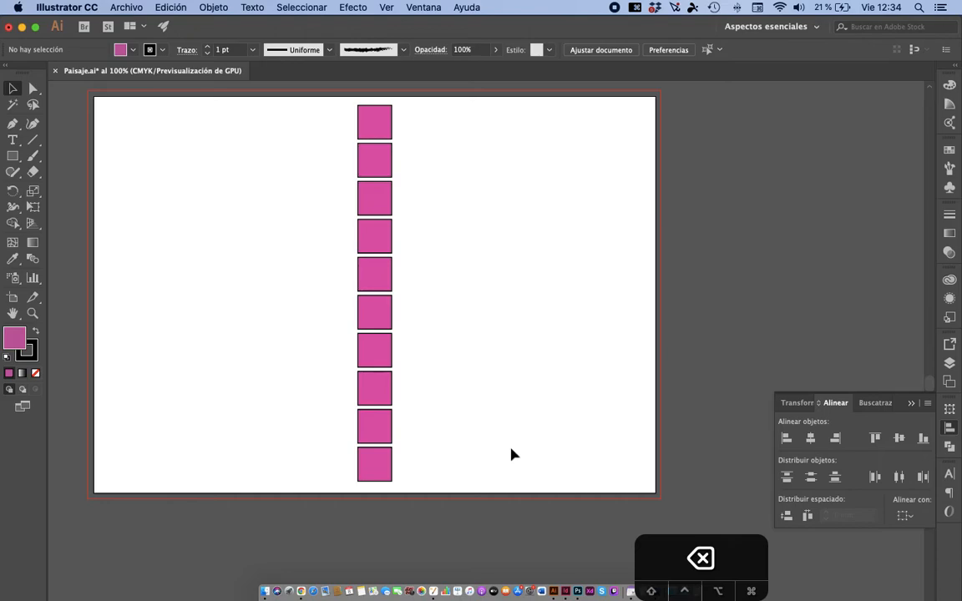
# Step: Enlarge the column's third square in the empty area of the artboard beside it and round all four of its corners
pyautogui.moveTo(380, 202); pyautogui.dragTo(638, 309)
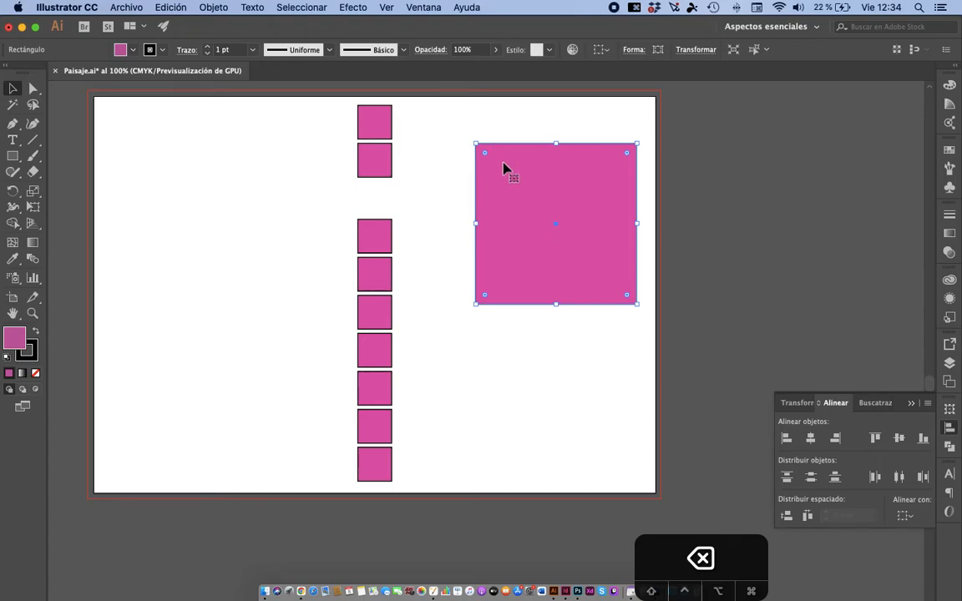
pyautogui.press('super+plus')
pyautogui.press('super+plus')
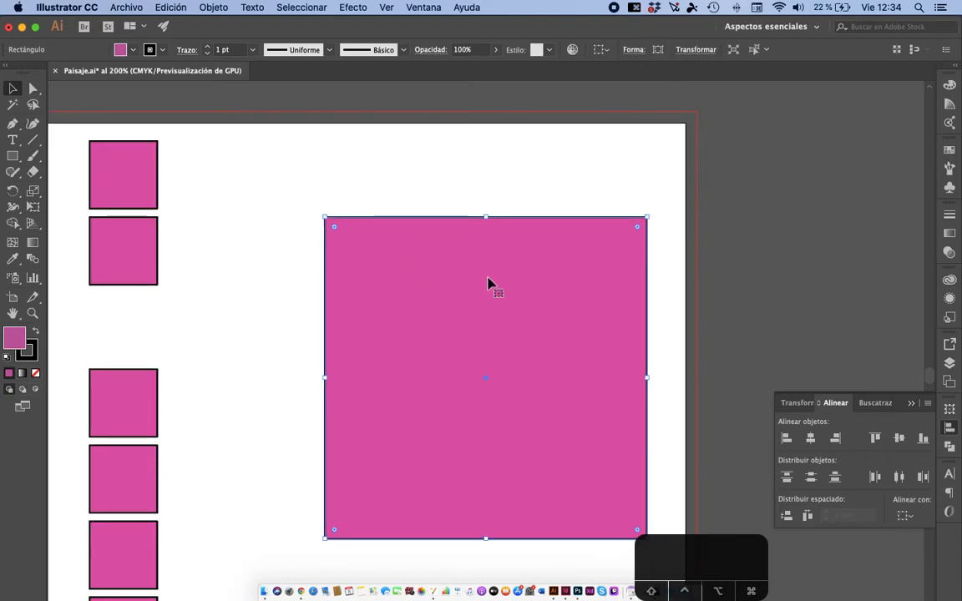
pyautogui.scroll(-2, 488, 282)
pyautogui.hscroll(2, 488, 282)
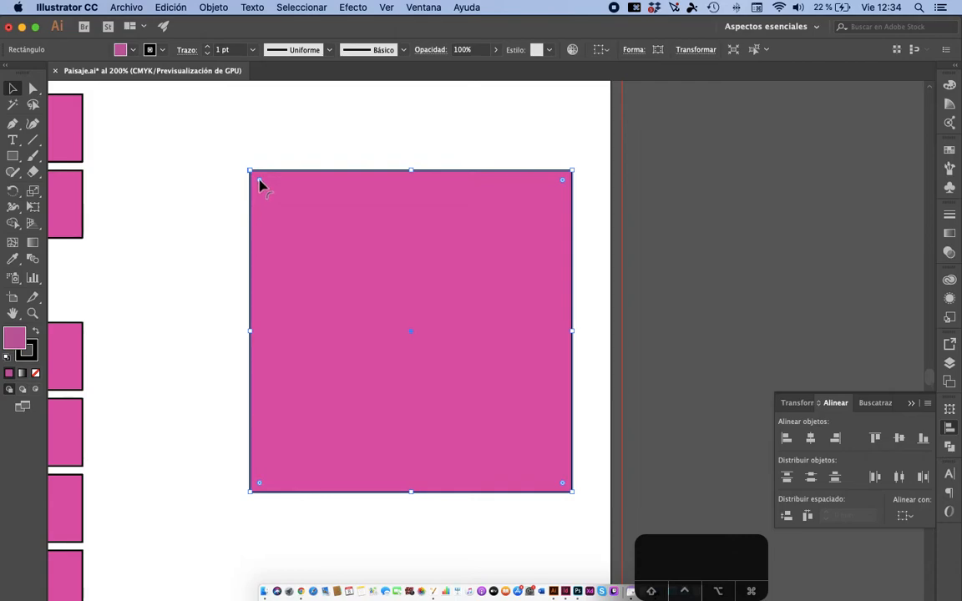
pyautogui.moveTo(259, 183); pyautogui.dragTo(317, 237)
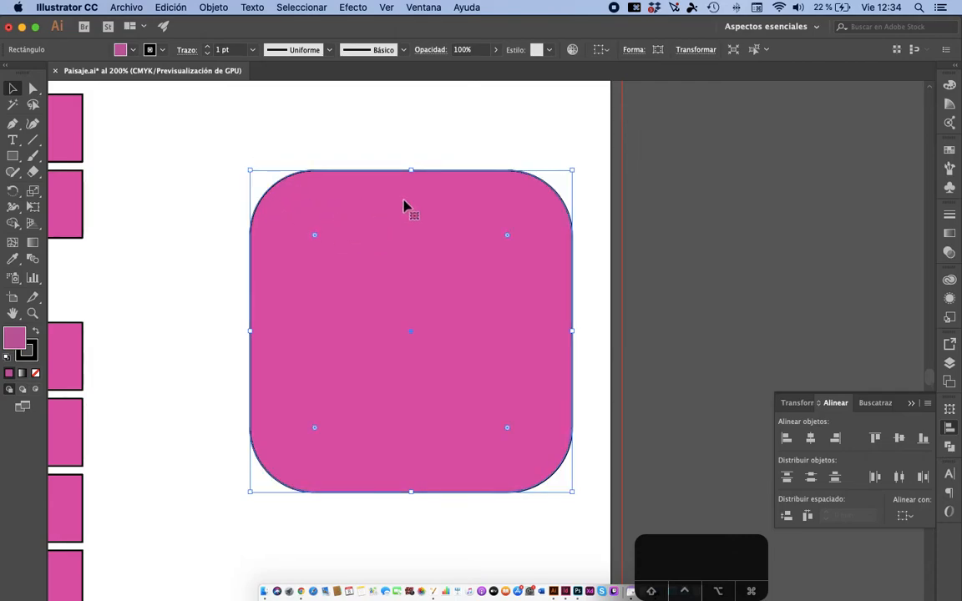
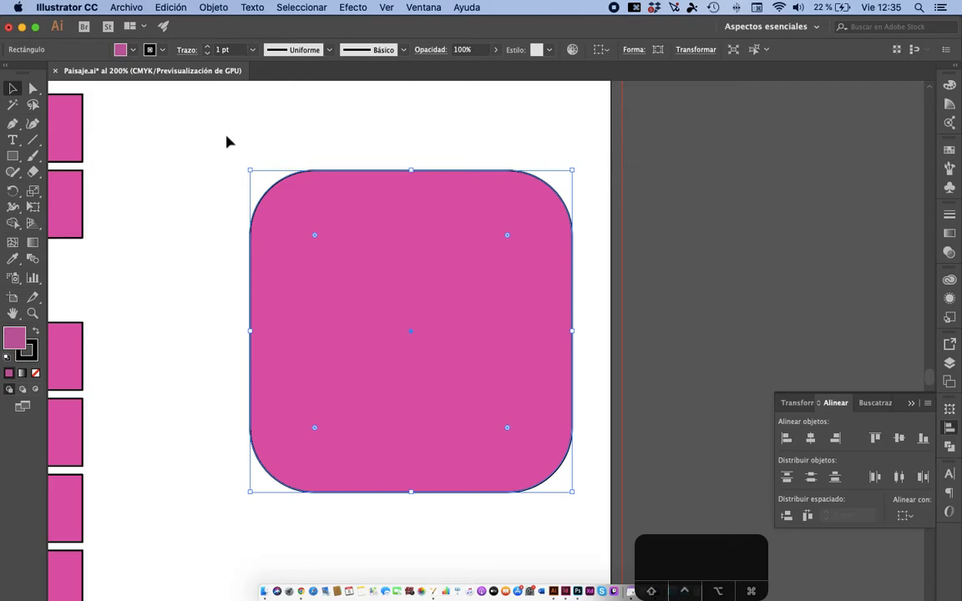
# Step: Select everything on the artboard, including the rounded square, and delete it
pyautogui.hscroll(-5, 227, 142)
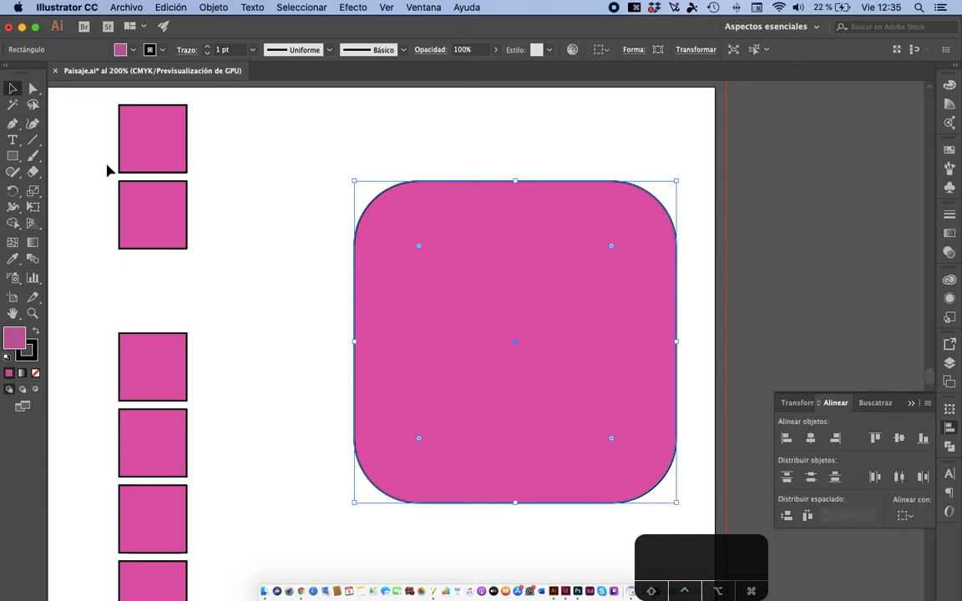
pyautogui.press('super+a')
pyautogui.press('BackSpace')
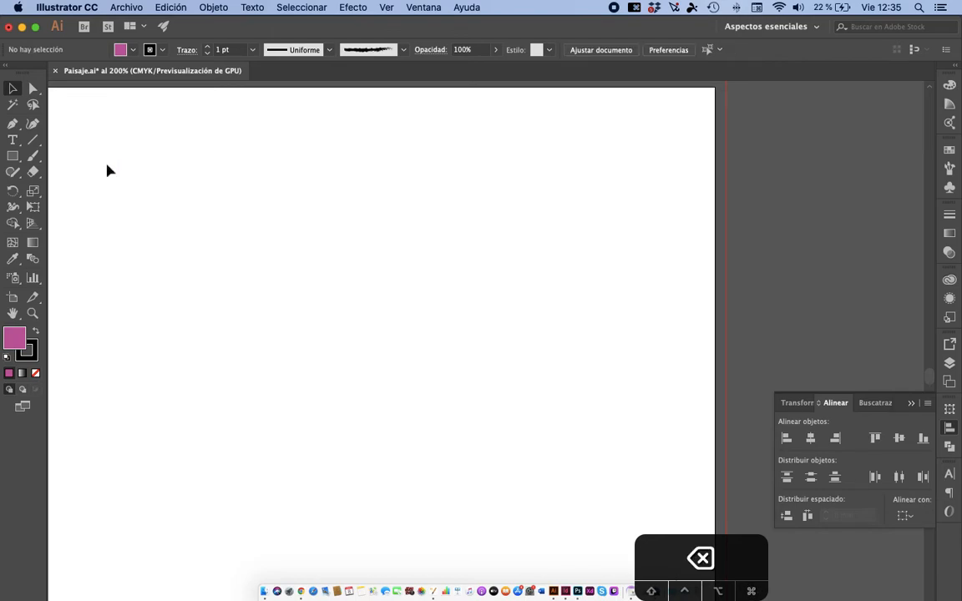
# Step: Draw a pink square with the Rectangle tool in the upper part of the empty artboard
pyautogui.click(12, 159)
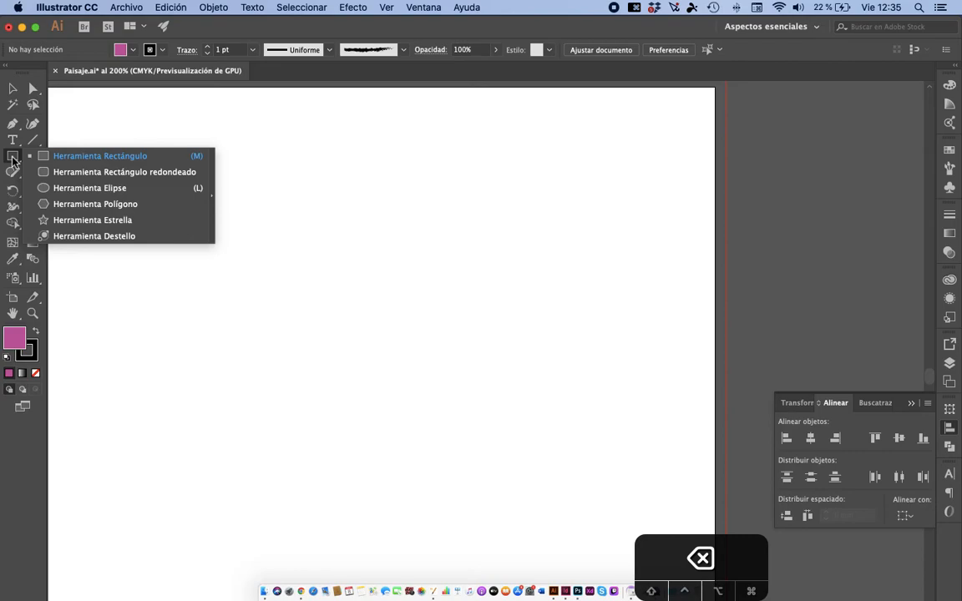
pyautogui.click(168, 157)
pyautogui.moveTo(127, 146); pyautogui.dragTo(258, 281)
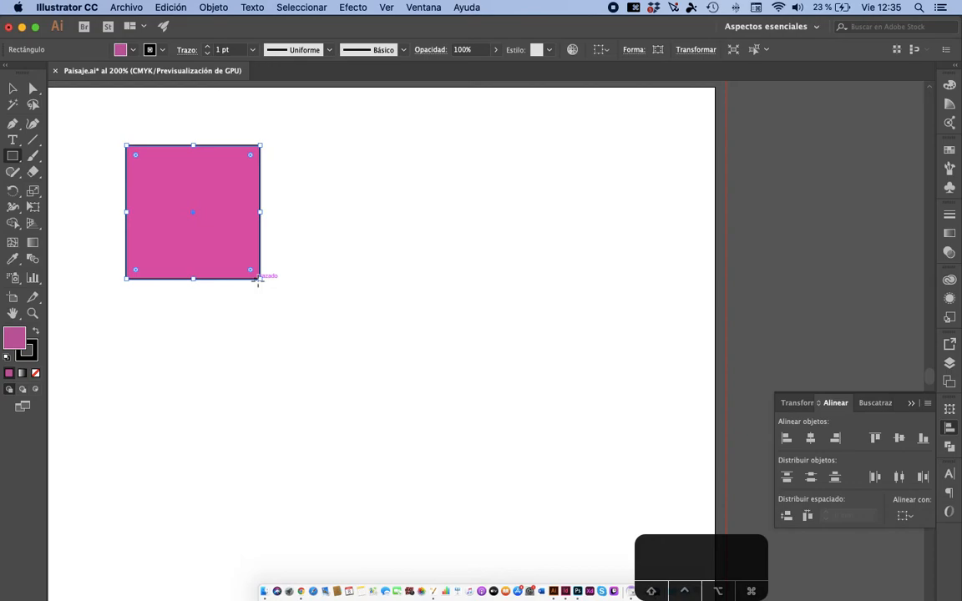
# Step: Draw a rounded rectangle of the same height beside the square and slightly reduce its corner radius
pyautogui.click(11, 159)
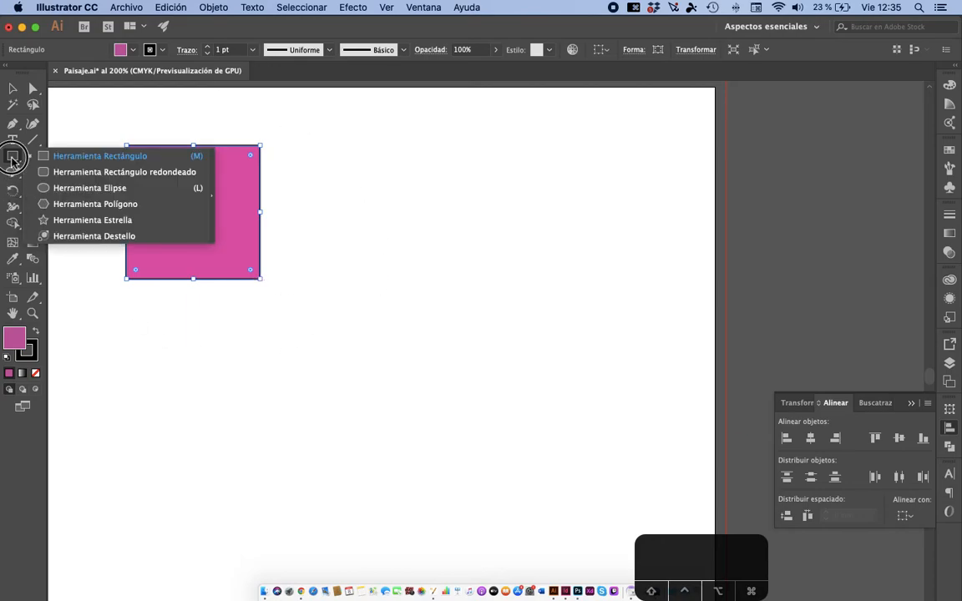
pyautogui.click(73, 170)
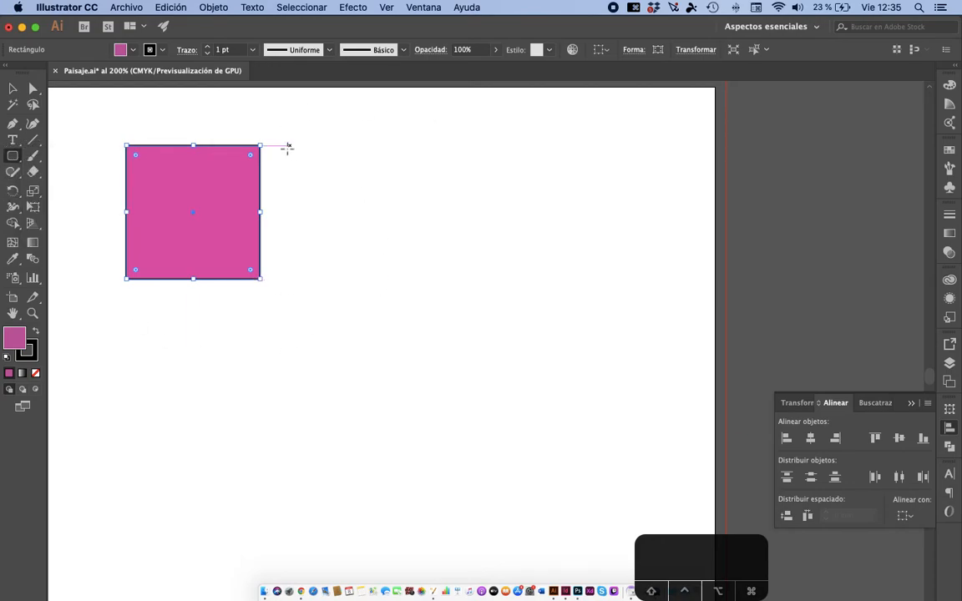
pyautogui.moveTo(282, 148); pyautogui.dragTo(406, 280)
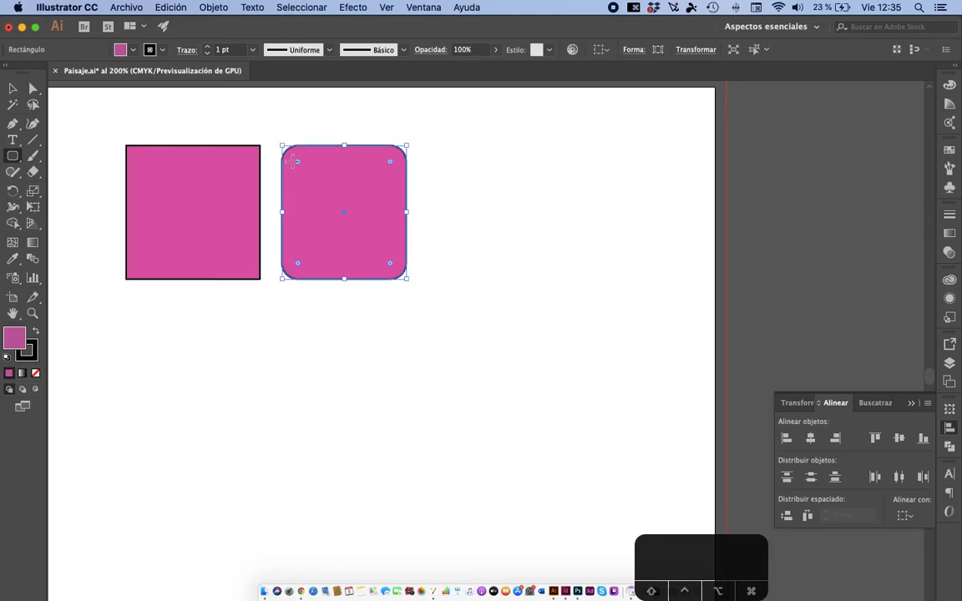
pyautogui.moveTo(298, 162)
pyautogui.mouseDown()
pyautogui.moveTo(267, 146)
pyautogui.moveTo(358, 207)
pyautogui.moveTo(339, 197)
pyautogui.moveTo(341, 208)
pyautogui.moveTo(292, 163)
pyautogui.mouseUp()
# Step: Draw a tall vertical ellipse beside the rounded rectangle
pyautogui.click(18, 159)
pyautogui.click(61, 188)
pyautogui.moveTo(449, 139); pyautogui.dragTo(555, 313)
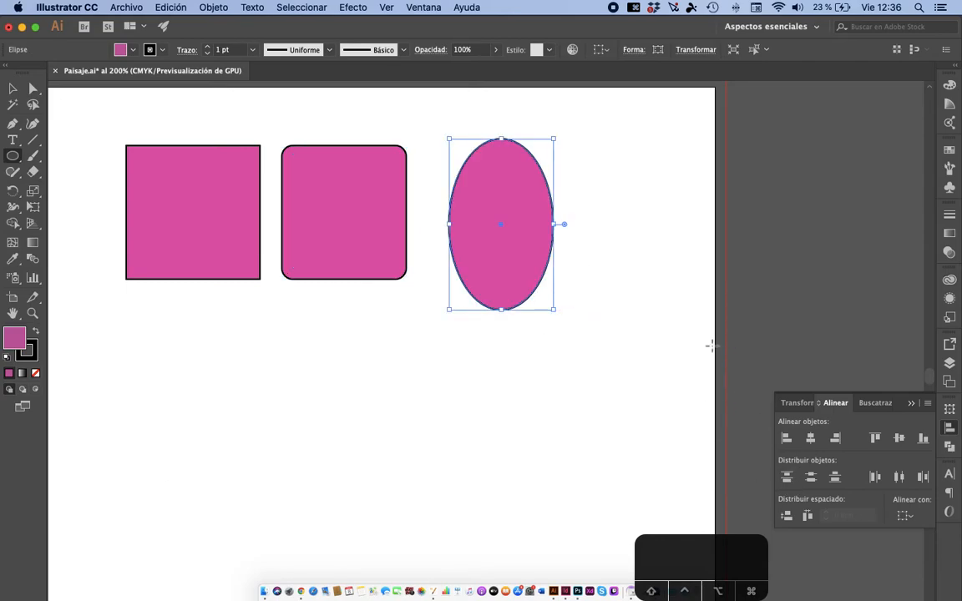
# Step: Draw two perfect circles side by side below the row of shapes with the Ellipse tool
pyautogui.moveTo(237, 326); pyautogui.dragTo(385, 450)
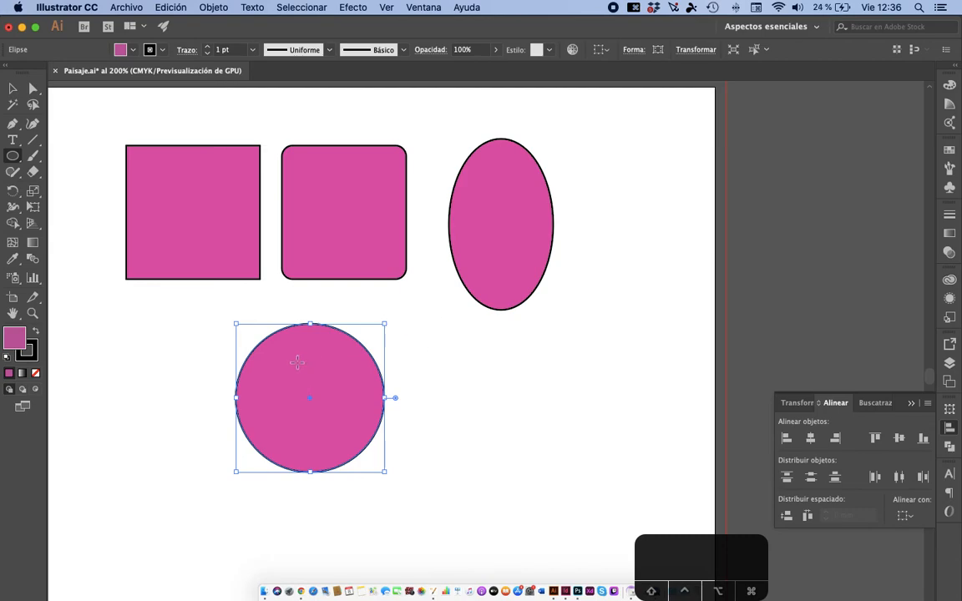
pyautogui.moveTo(422, 323); pyautogui.dragTo(578, 393)
pyautogui.press('shift')
pyautogui.press('shift')
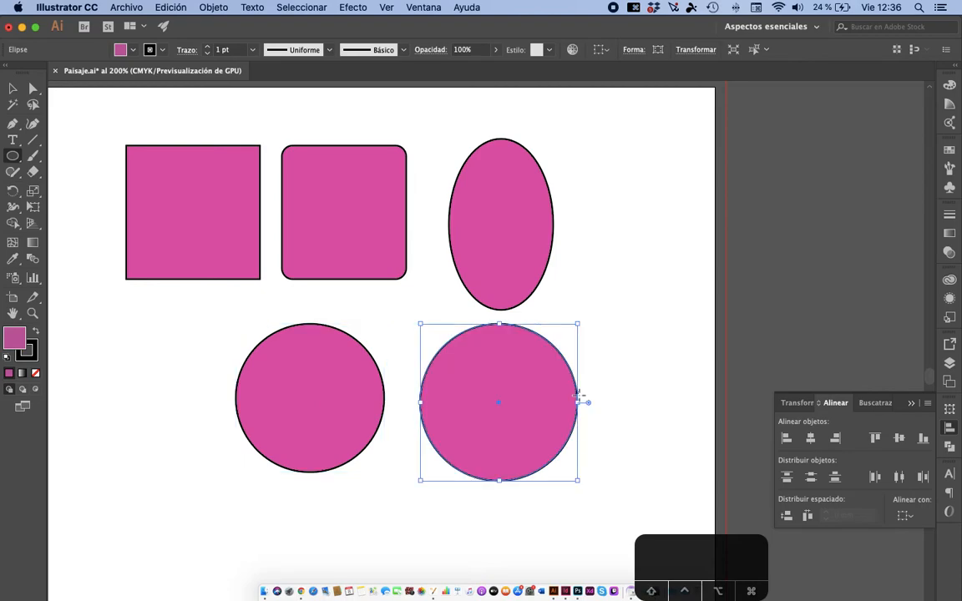
# Step: Delete the second circle and draw a triangle with the Polygon tool, placing it below the ellipse
pyautogui.press('BackSpace')
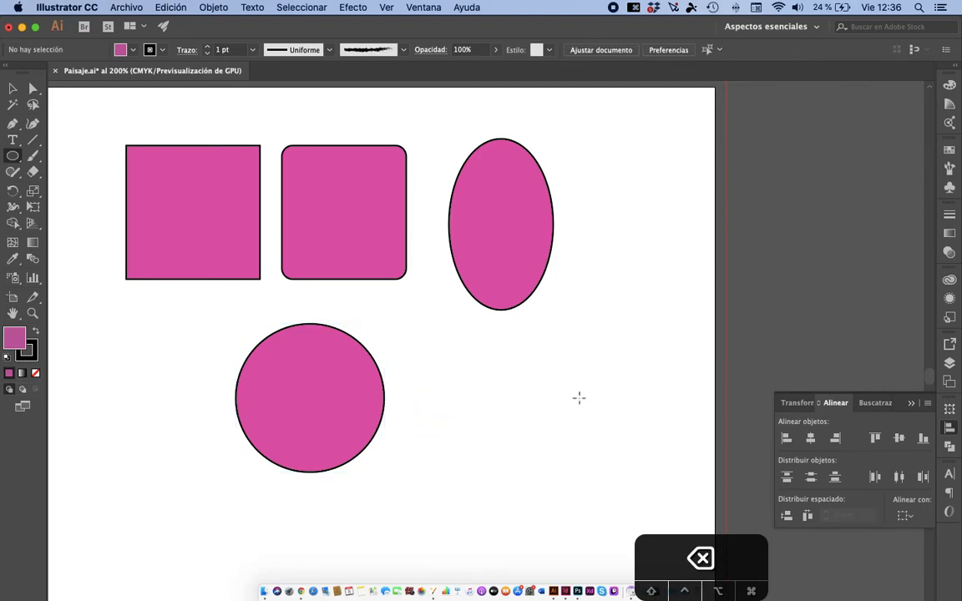
pyautogui.click(16, 156)
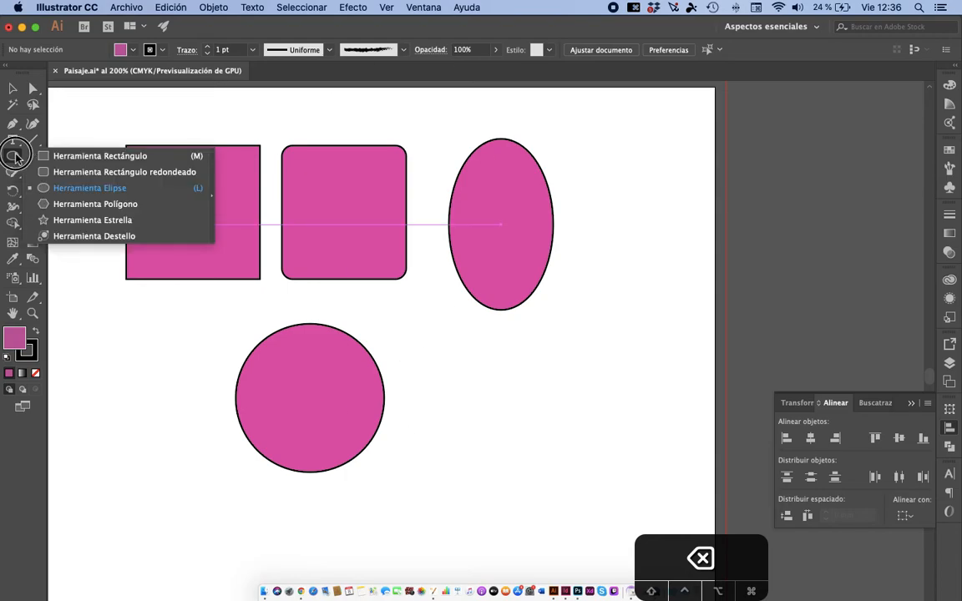
pyautogui.click(98, 206)
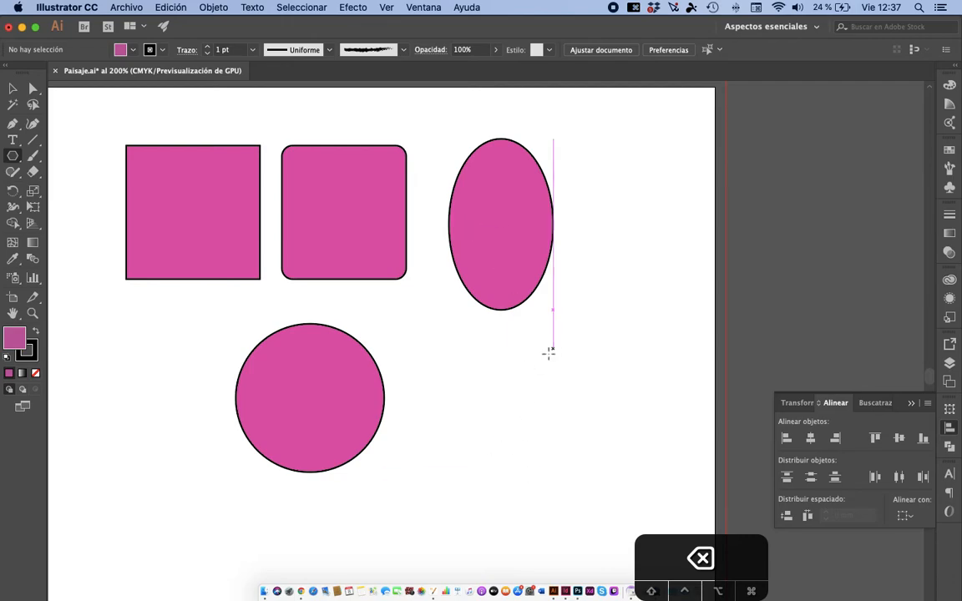
pyautogui.click(473, 352)
pyautogui.moveTo(474, 352); pyautogui.dragTo(569, 399)
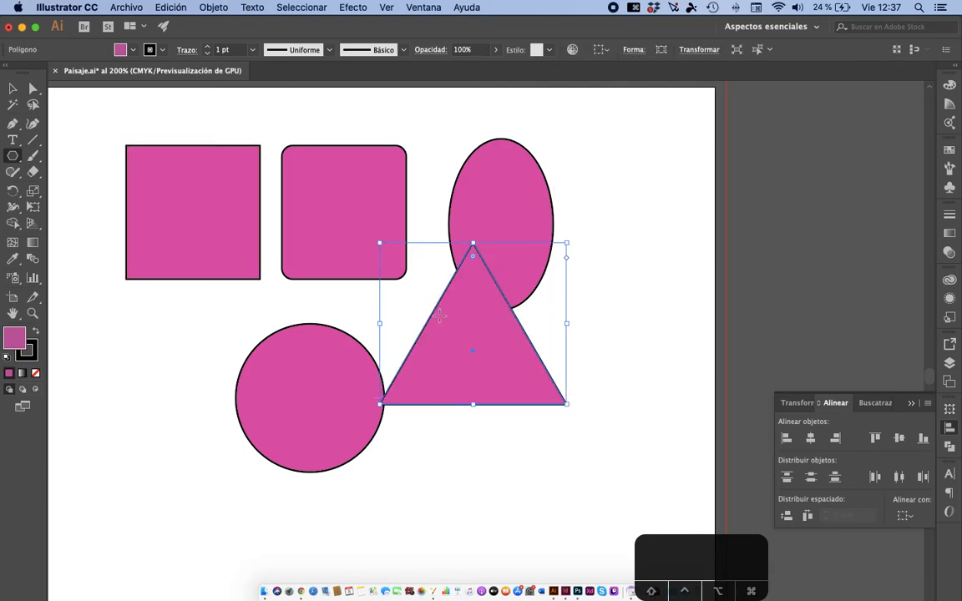
pyautogui.moveTo(462, 341); pyautogui.dragTo(484, 420)
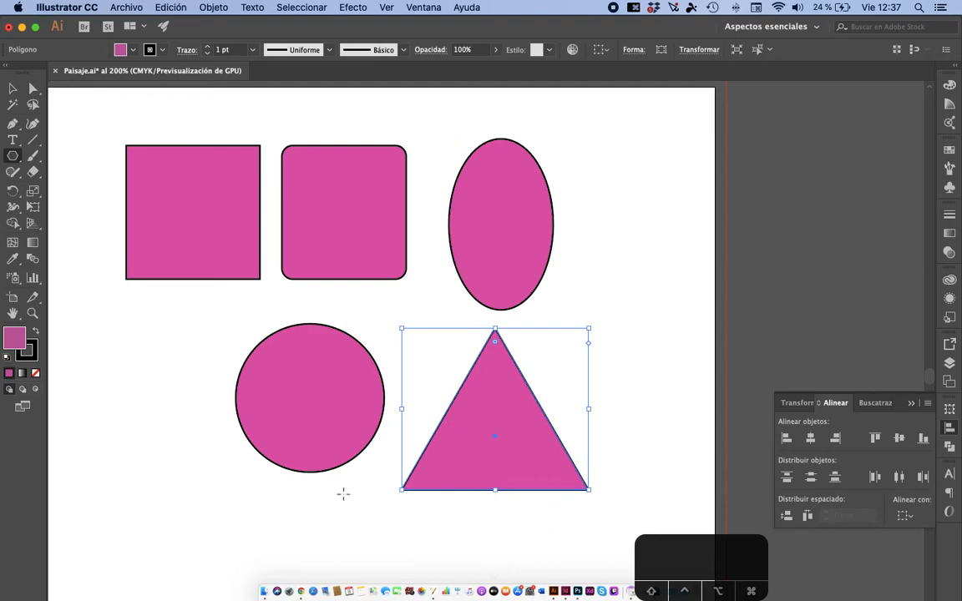
# Step: Create a polygon with 5 sides over the ellipse, keeping the proposed radius
pyautogui.click(14, 157)
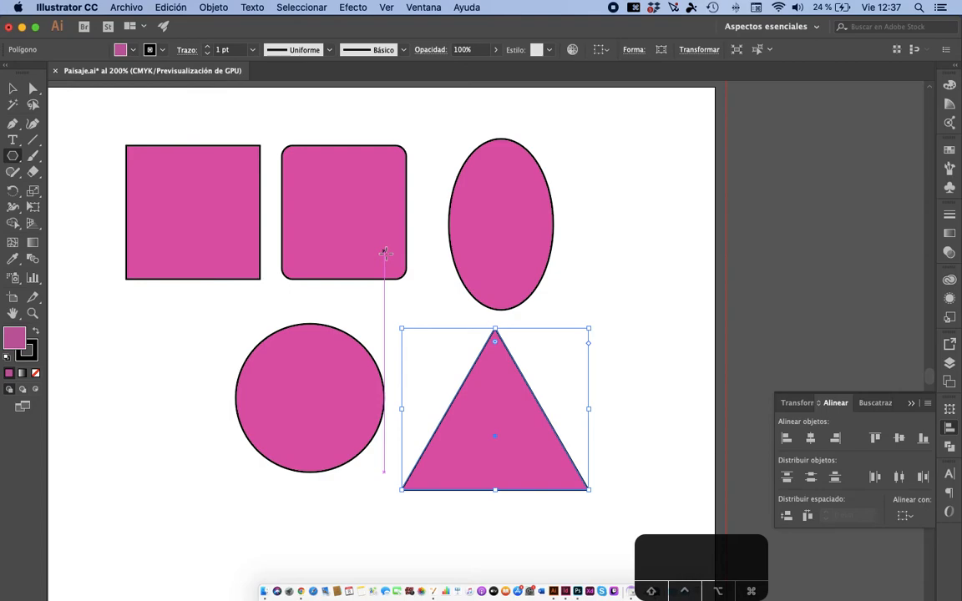
pyautogui.click(603, 228)
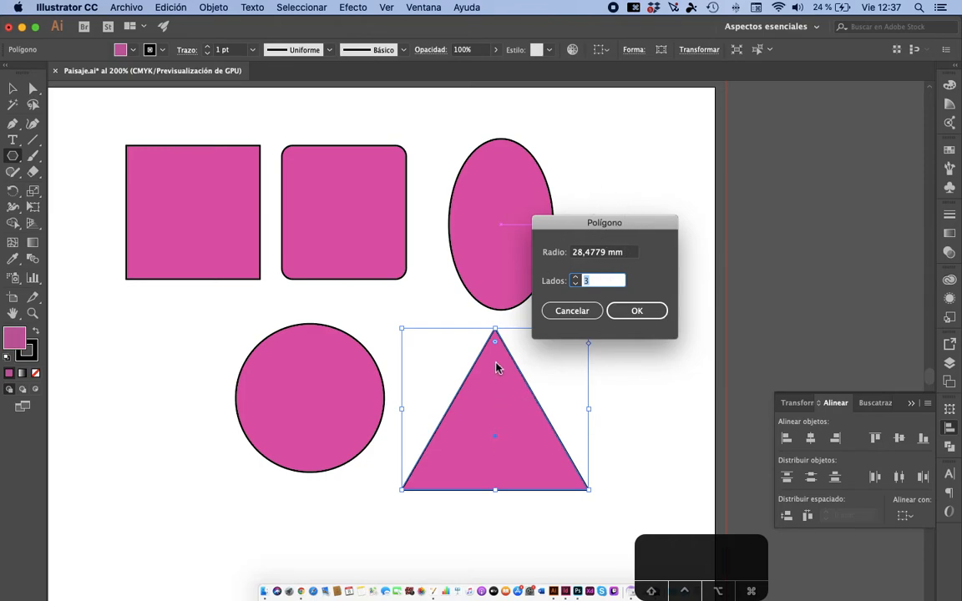
pyautogui.click(575, 277)
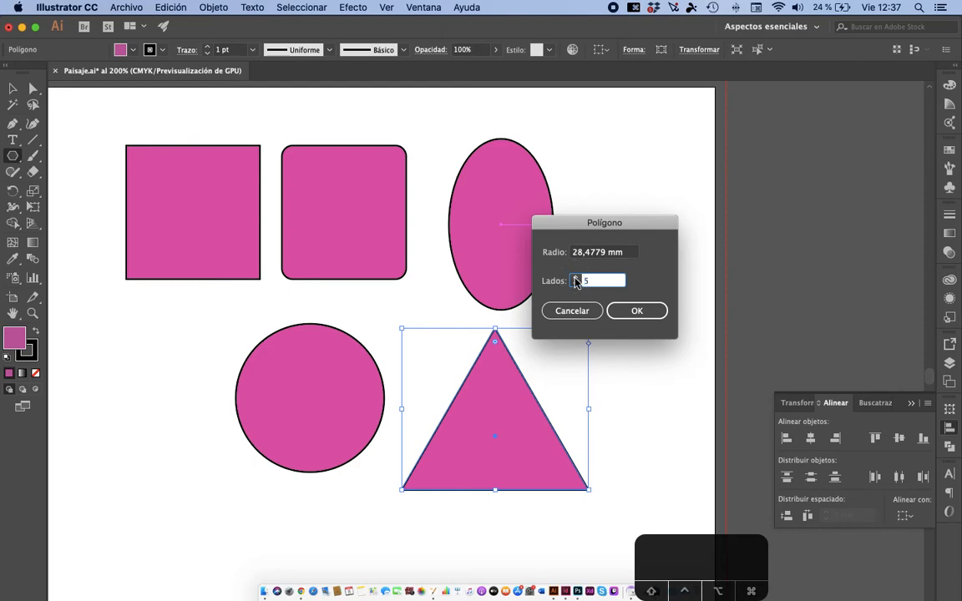
pyautogui.click(656, 315)
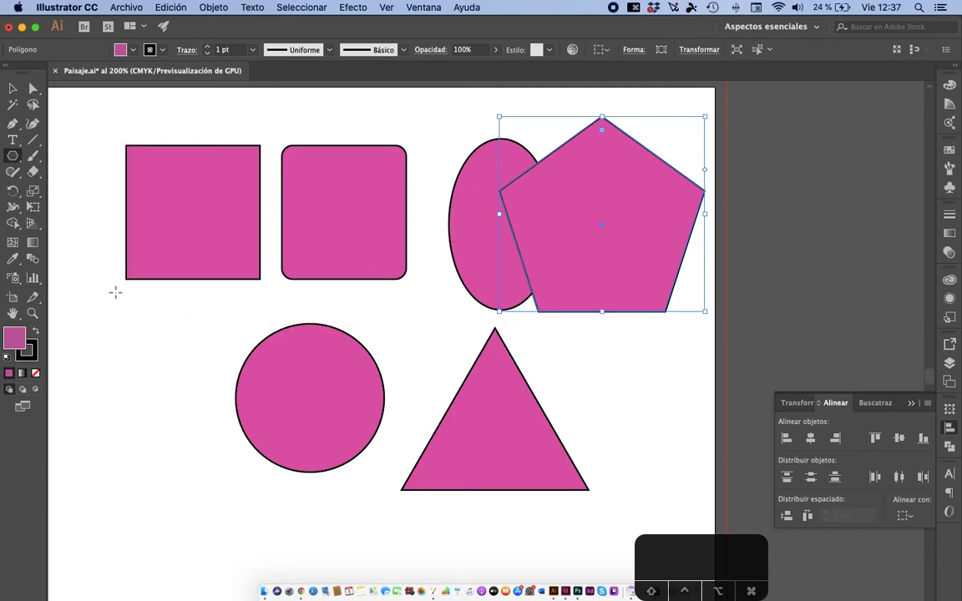
# Step: Draw several more pentagons of different sizes and rotations over the existing shapes and clear the whole artboard
pyautogui.moveTo(132, 310)
pyautogui.mouseDown()
pyautogui.moveTo(146, 327)
pyautogui.moveTo(218, 347)
pyautogui.mouseUp()
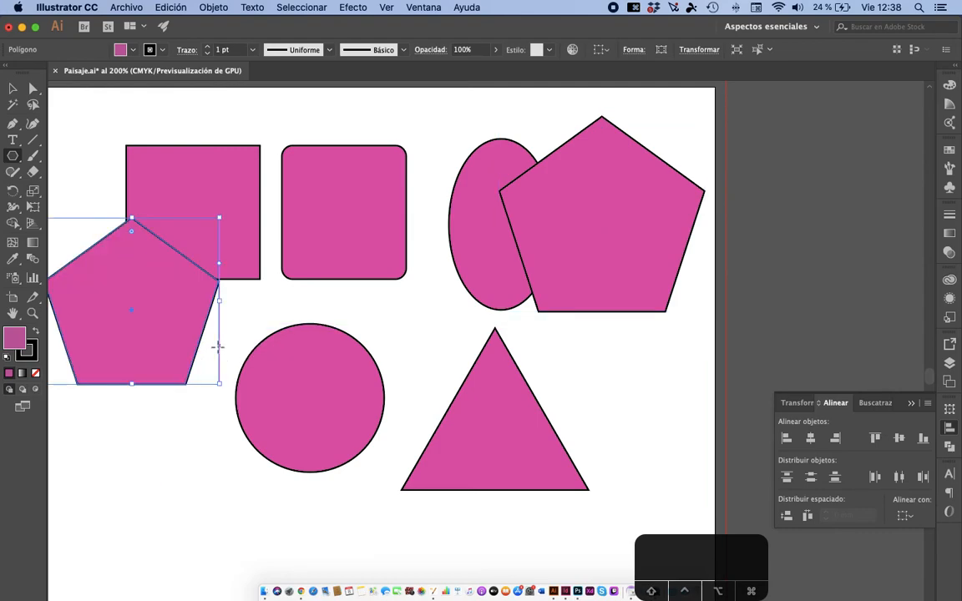
pyautogui.moveTo(281, 301); pyautogui.dragTo(308, 324)
pyautogui.moveTo(365, 300)
pyautogui.mouseDown()
pyautogui.moveTo(380, 307)
pyautogui.moveTo(367, 299)
pyautogui.mouseUp()
pyautogui.moveTo(437, 315); pyautogui.dragTo(524, 384)
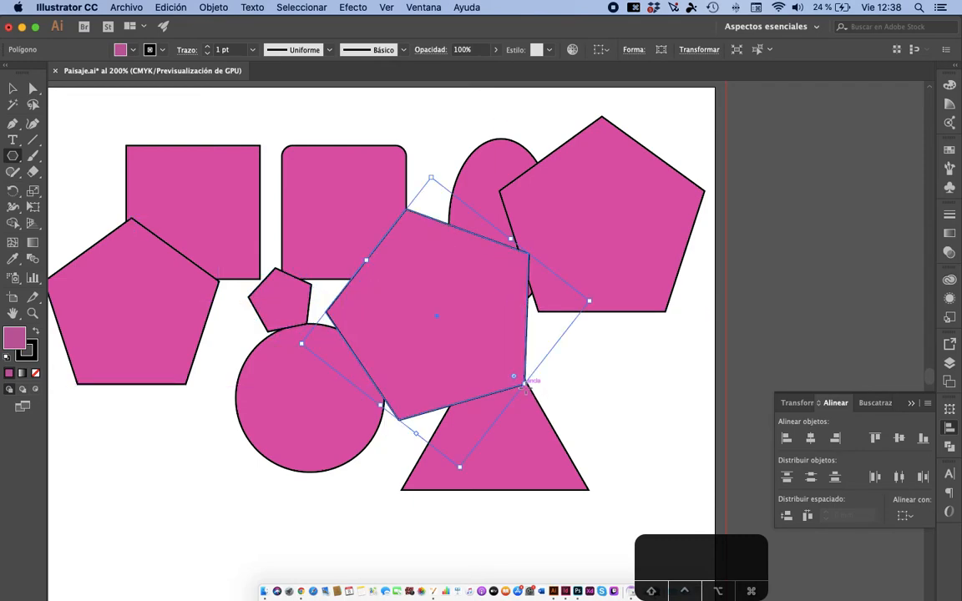
pyautogui.press('super+a')
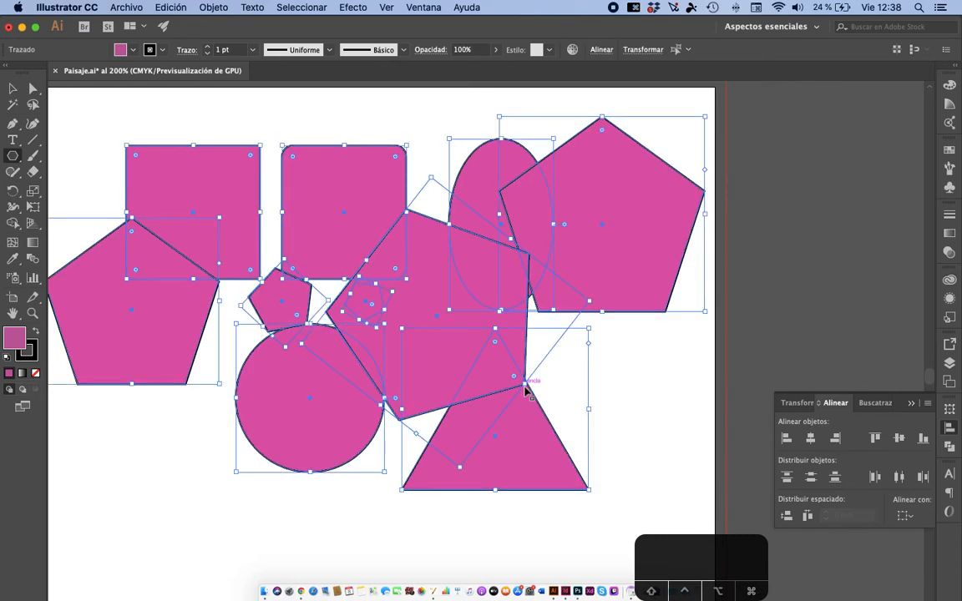
pyautogui.press('BackSpace')
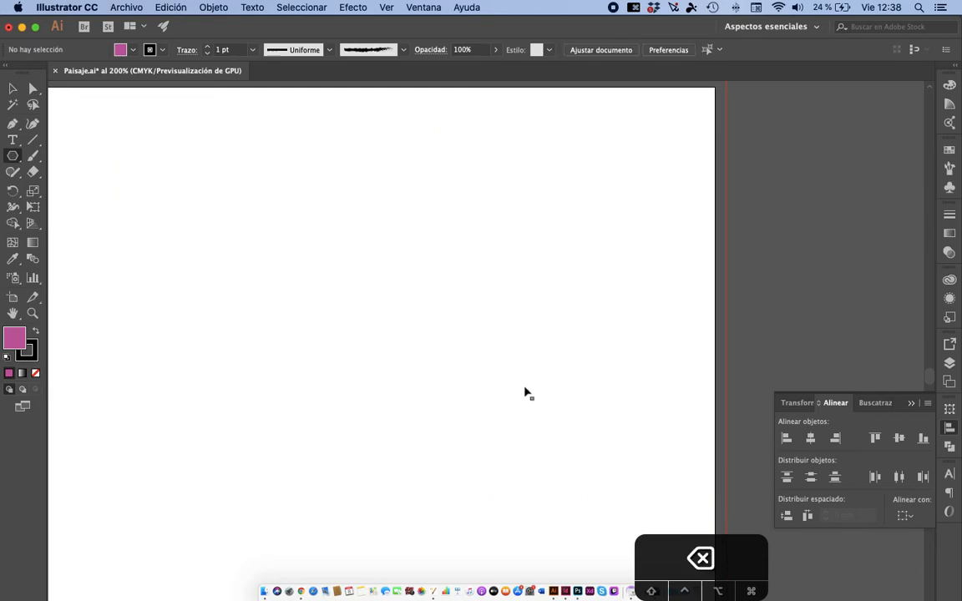
# Step: Create an 11-sided polygon with a 50 mm radius and move it fully onto the artboard
pyautogui.click(14, 158)
pyautogui.click(302, 182)
pyautogui.click(575, 278)
pyautogui.click(575, 278)
pyautogui.click(576, 278)
pyautogui.click(575, 278)
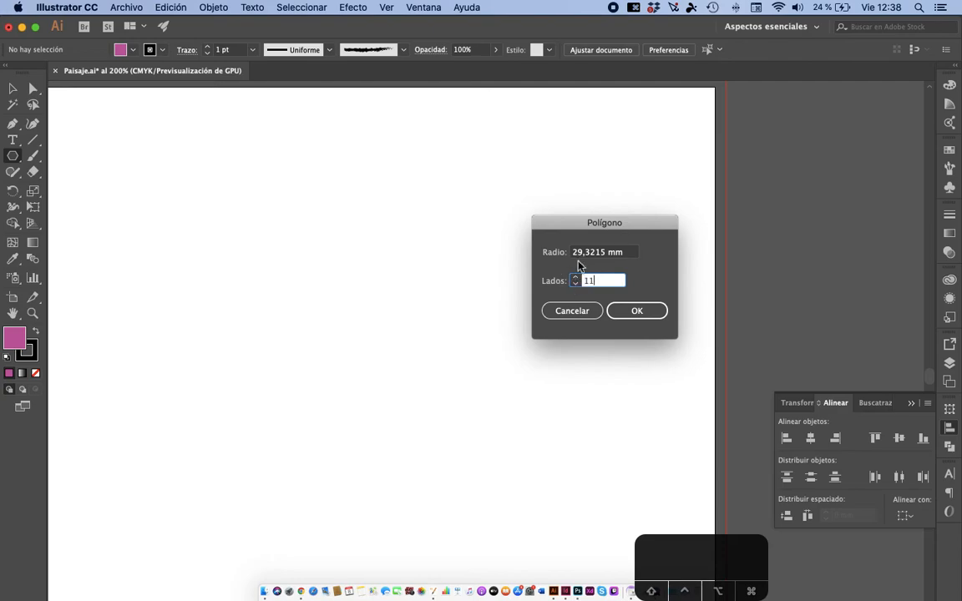
pyautogui.doubleClick(582, 252)
pyautogui.write('50')
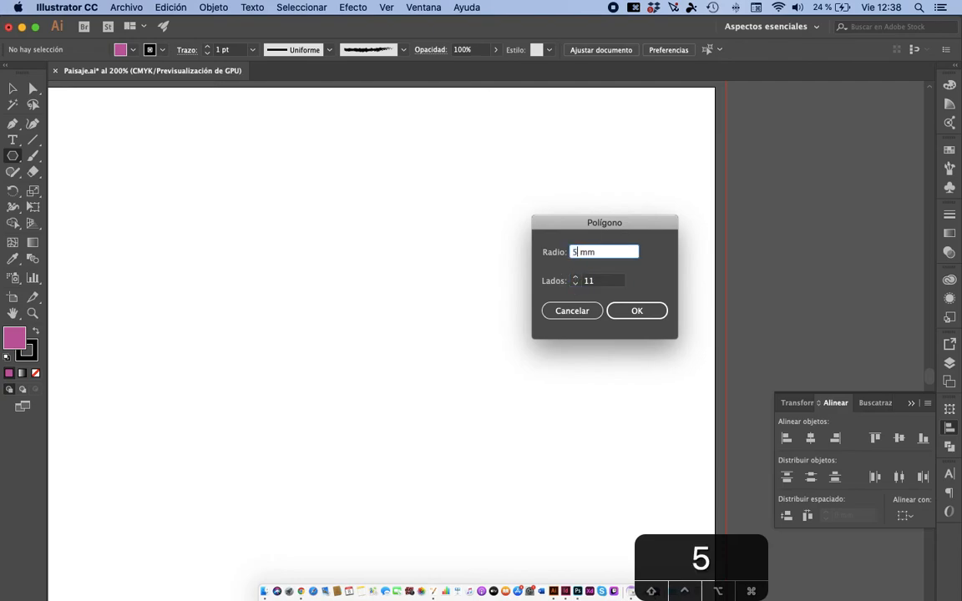
pyautogui.press('Return')
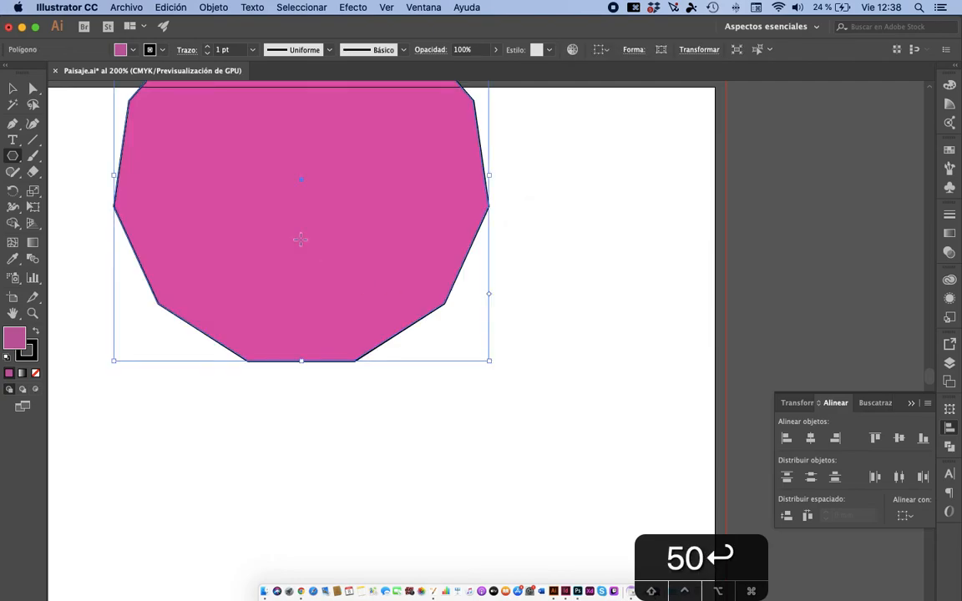
pyautogui.click(184, 180)
pyautogui.moveTo(184, 181); pyautogui.dragTo(242, 336)
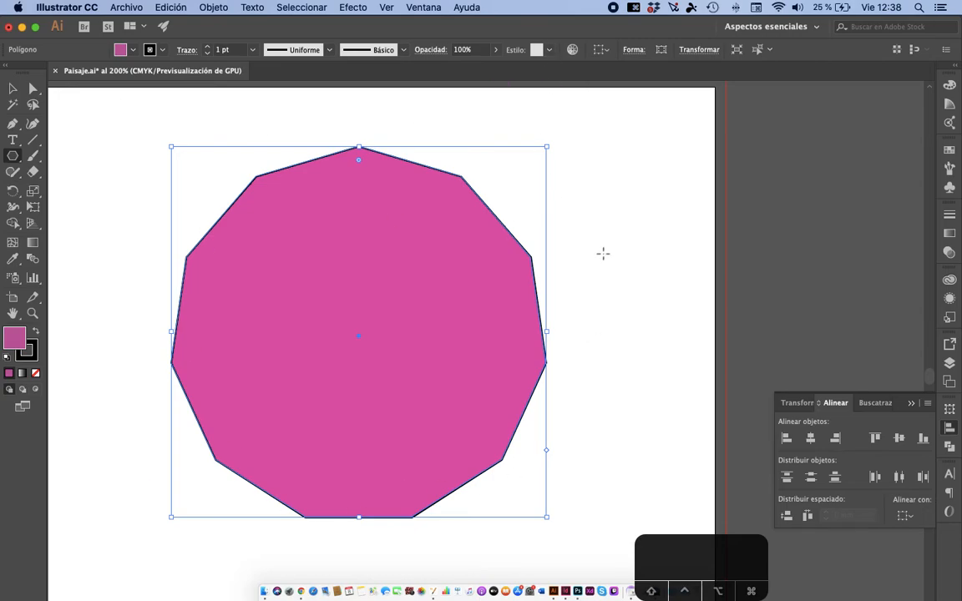
# Step: Delete the 11-sided polygon and draw a tilted five-pointed star in the upper part of the artboard
pyautogui.press('BackSpace')
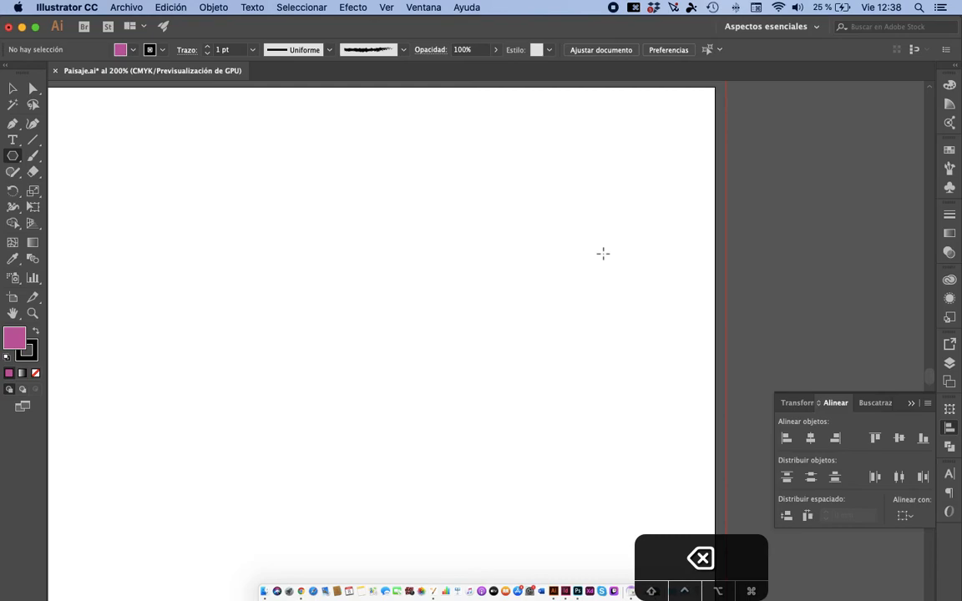
pyautogui.click(15, 159)
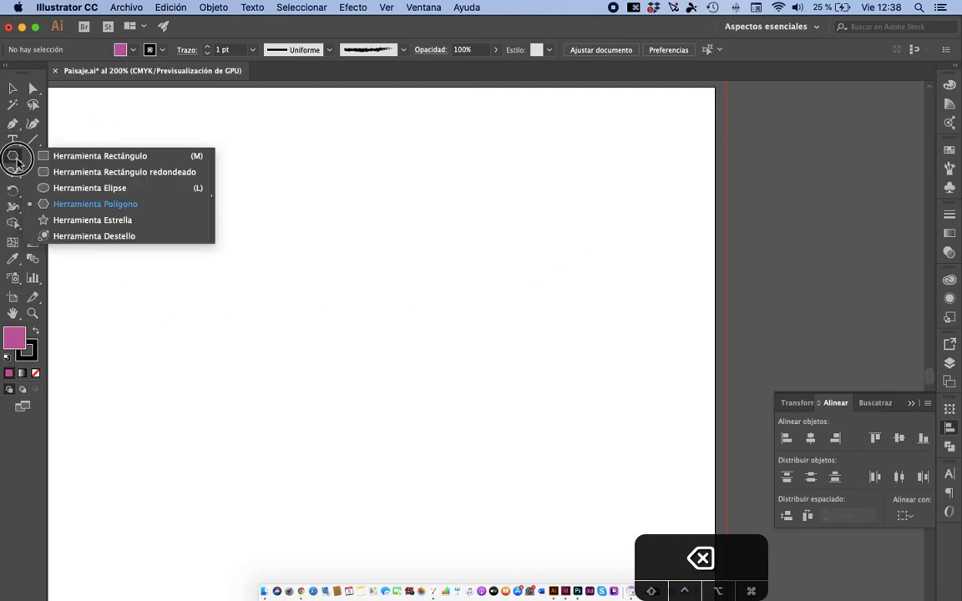
pyautogui.click(73, 219)
pyautogui.moveTo(288, 178); pyautogui.dragTo(368, 191)
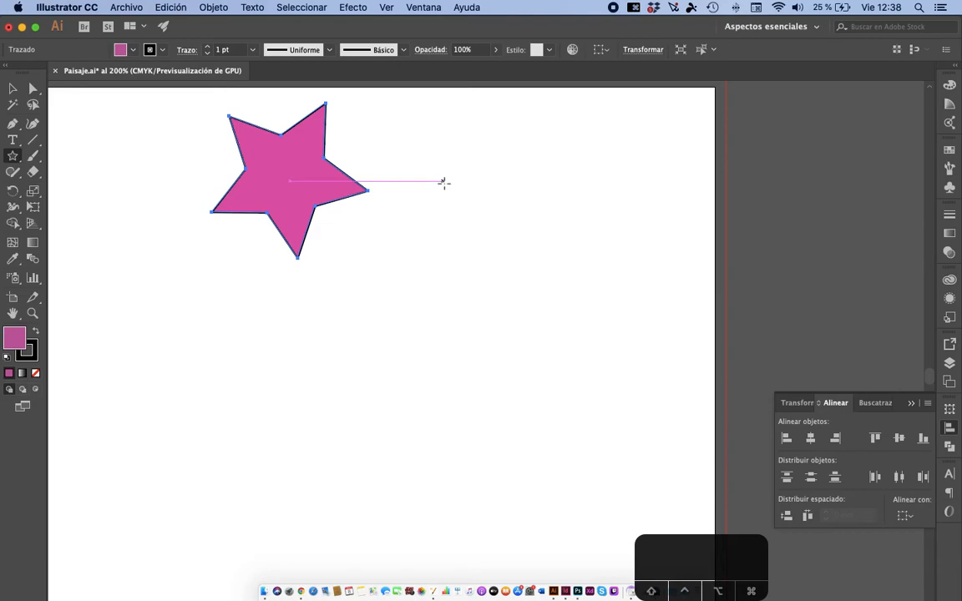
# Step: Draw an upright five-pointed star with an outer radius of about 21 mm beside the tilted star
pyautogui.moveTo(443, 182); pyautogui.dragTo(360, 191)
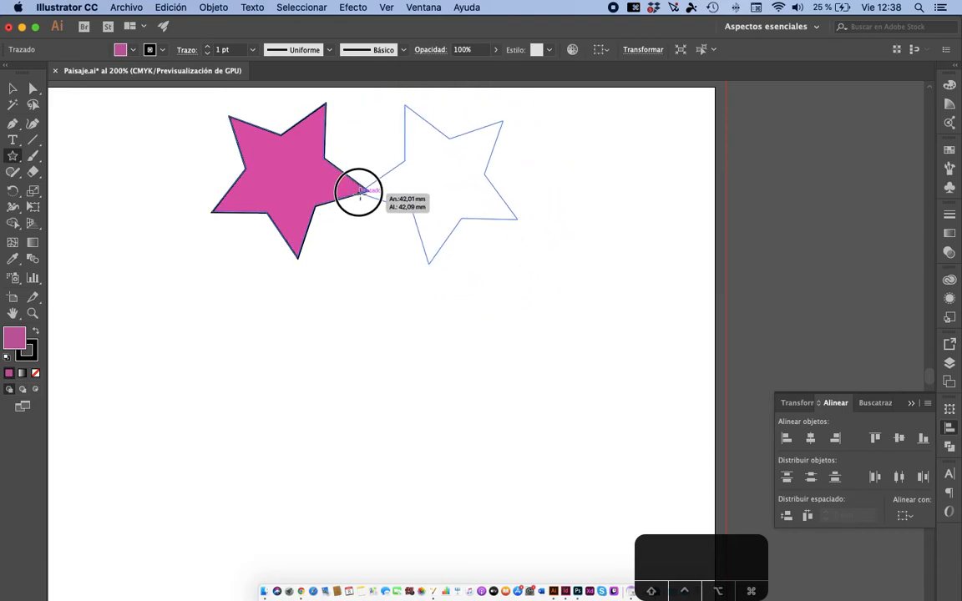
pyautogui.press('shift')
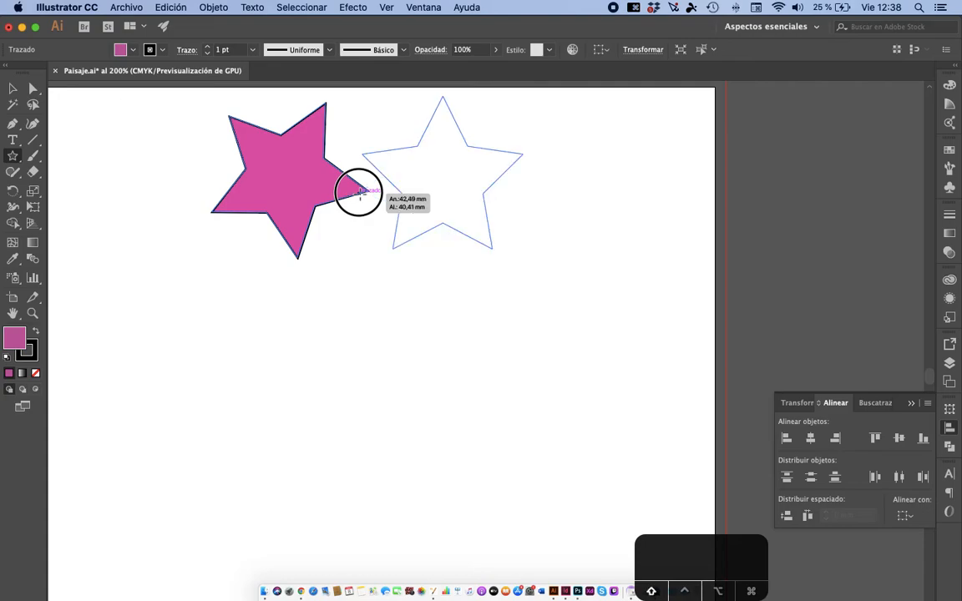
pyautogui.moveTo(359, 193); pyautogui.dragTo(396, 245)
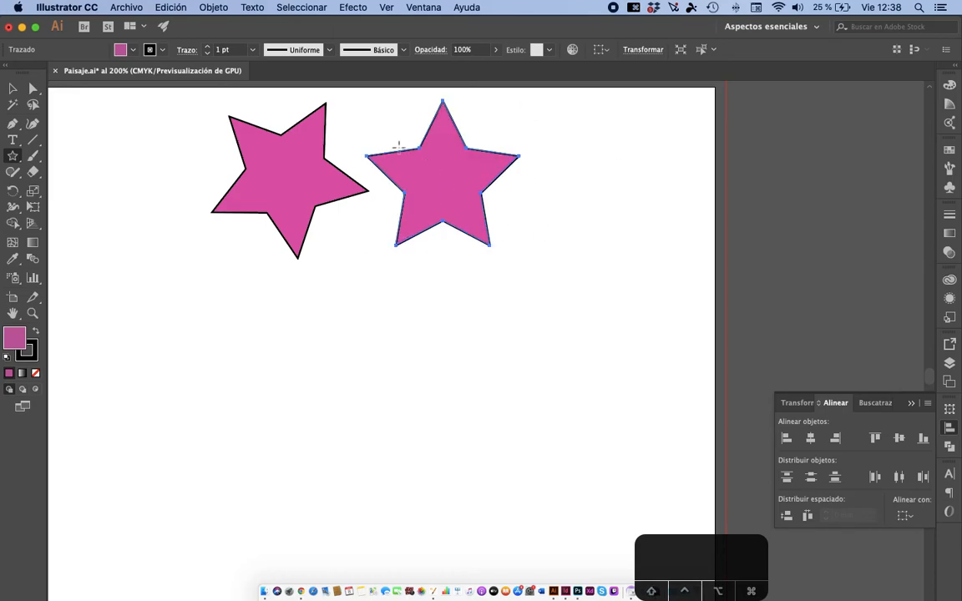
# Step: Move both stars lower on the artboard with the Selection tool, leaving more space between them
pyautogui.click(13, 87)
pyautogui.moveTo(294, 163); pyautogui.dragTo(252, 234)
pyautogui.moveTo(435, 183); pyautogui.dragTo(448, 243)
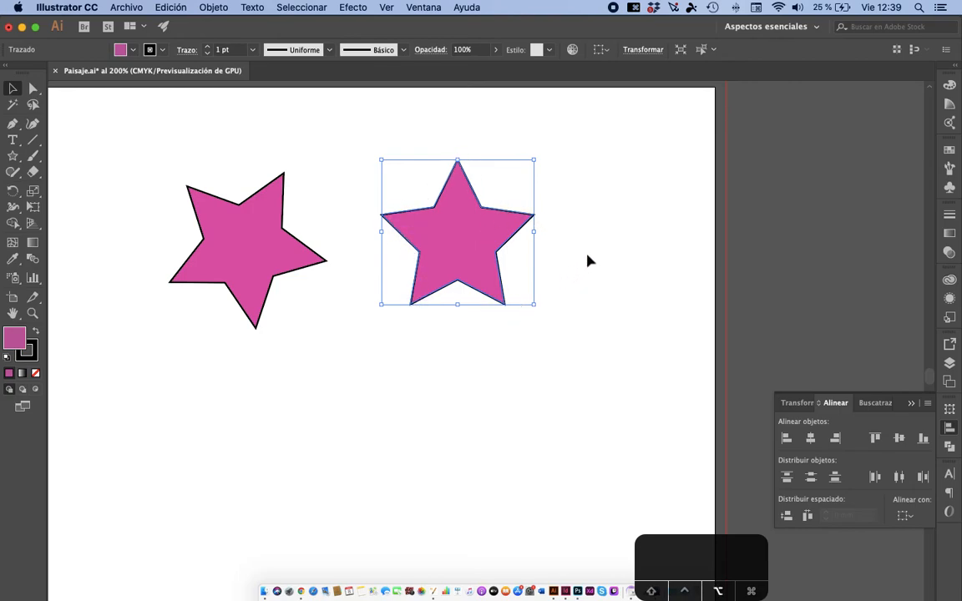
# Step: Create a 10-point star with a first radius of 50 mm beside the upright star
pyautogui.click(12, 156)
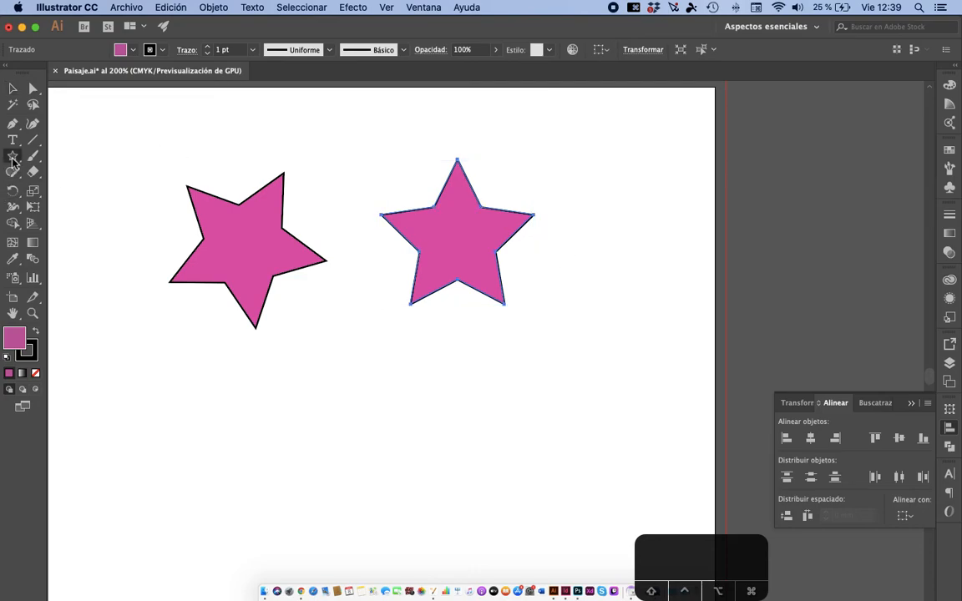
pyautogui.click(585, 261)
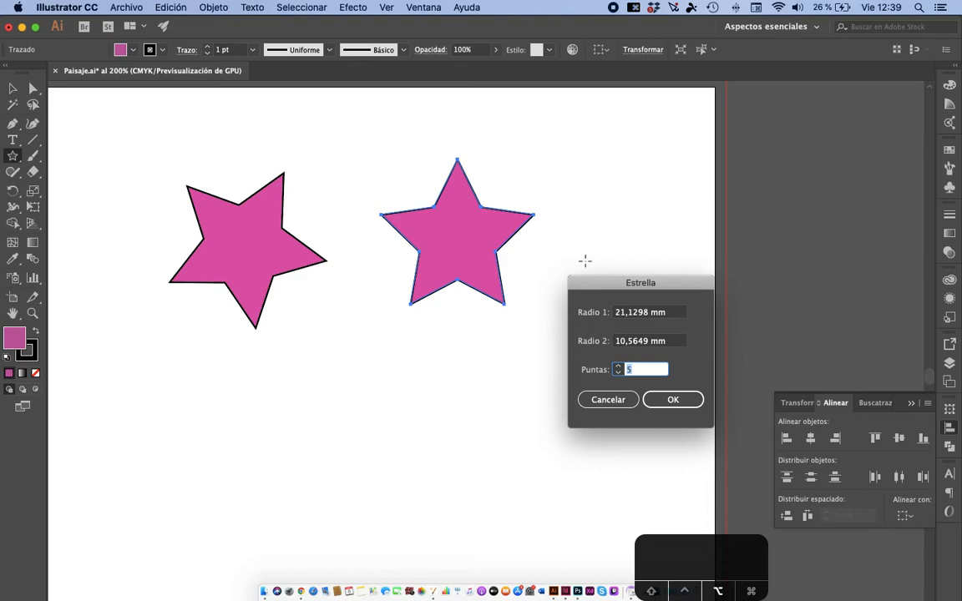
pyautogui.click(621, 320)
pyautogui.write('50')
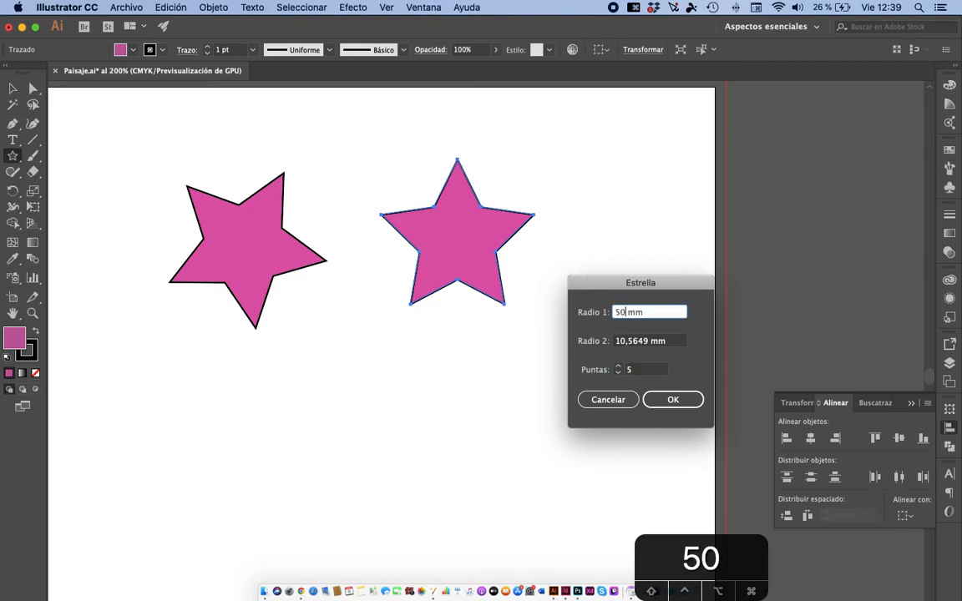
pyautogui.click(625, 315)
pyautogui.click(618, 367)
pyautogui.click(618, 368)
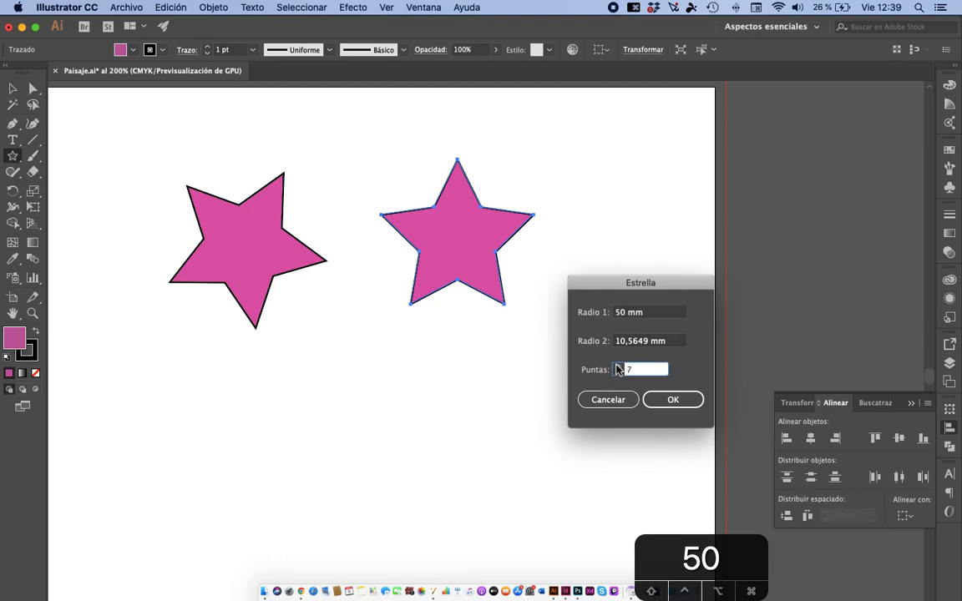
pyautogui.click(618, 367)
pyautogui.click(692, 400)
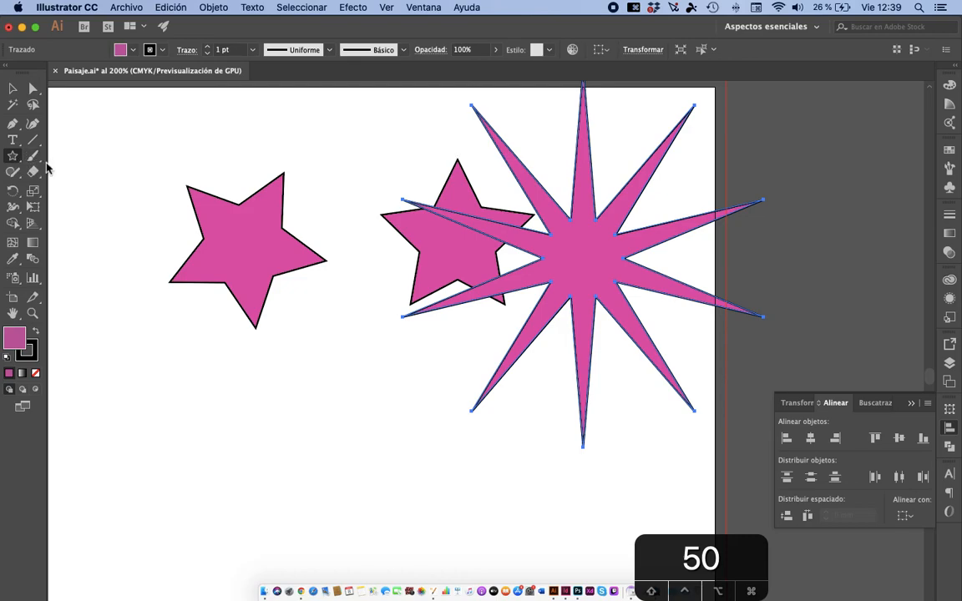
# Step: Create another 10-point star in the middle of the artboard with the second radius set to 40 mm
pyautogui.click(368, 355)
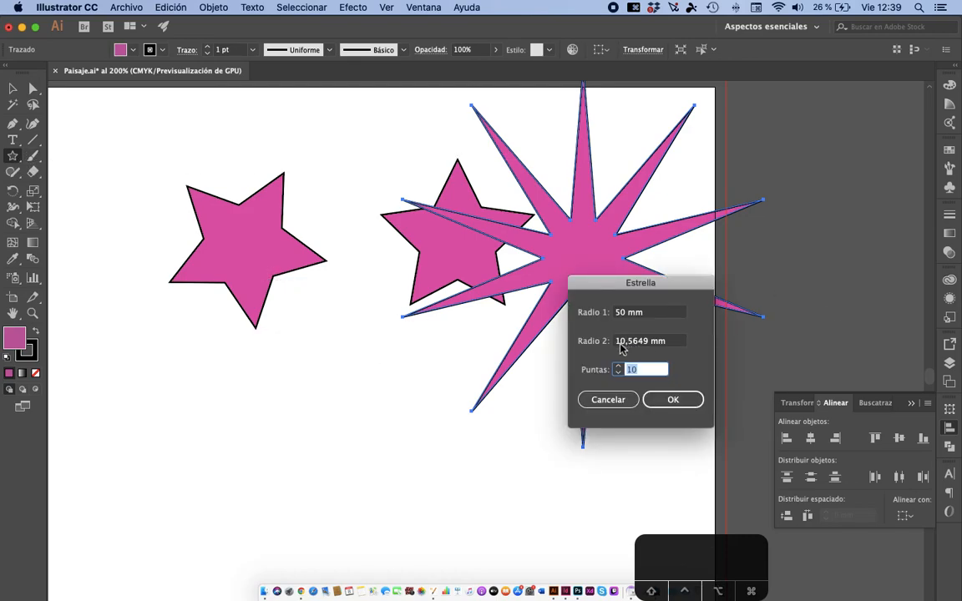
pyautogui.doubleClick(621, 346)
pyautogui.write('40')
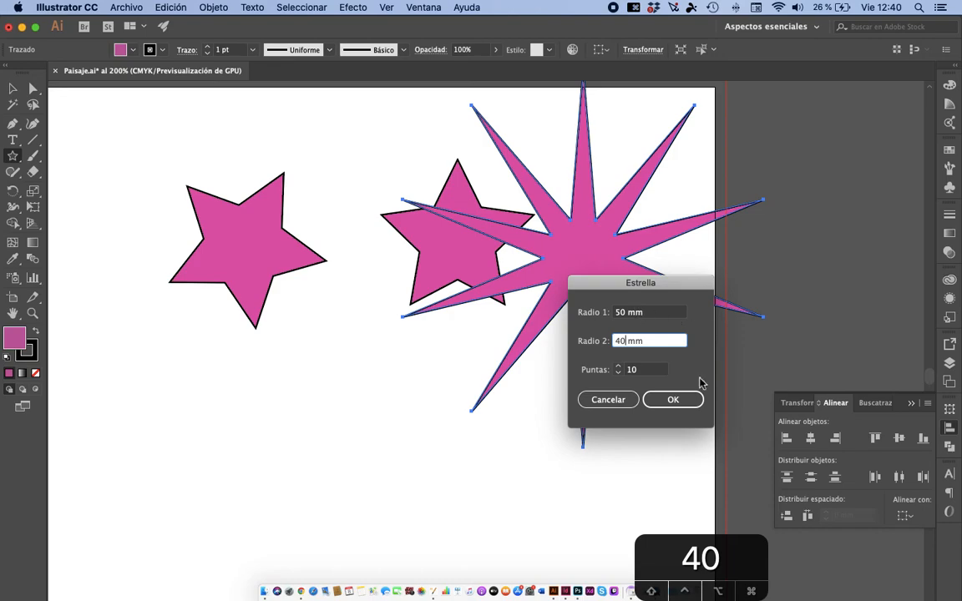
pyautogui.click(676, 404)
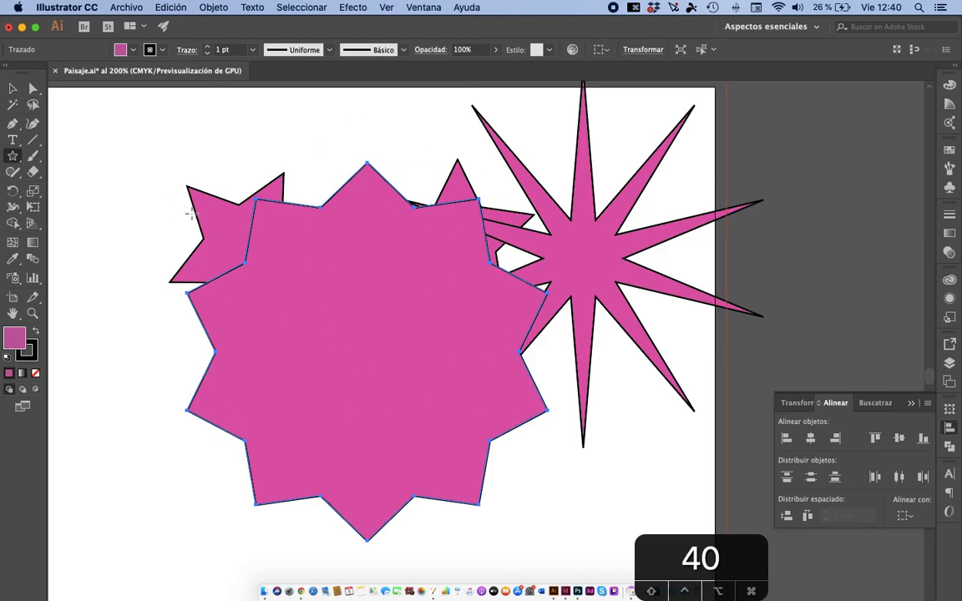
# Step: Draw more ten-pointed stars of different sizes near the artboard's upper-left corner and delete everything on the artboard
pyautogui.moveTo(123, 126); pyautogui.dragTo(159, 121)
pyautogui.moveTo(106, 167); pyautogui.dragTo(429, 359)
pyautogui.moveTo(302, 308); pyautogui.dragTo(102, 302)
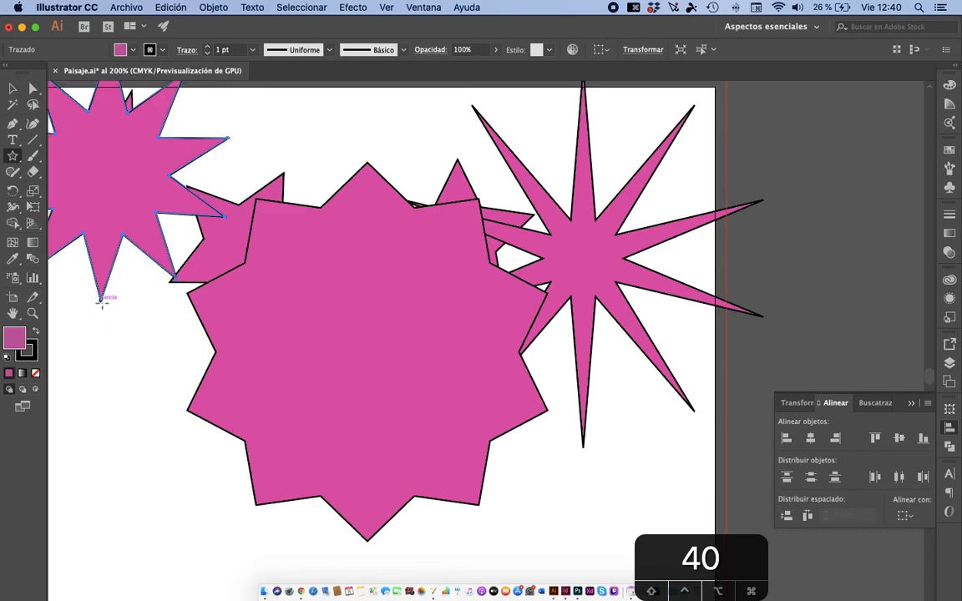
pyautogui.press('super+a')
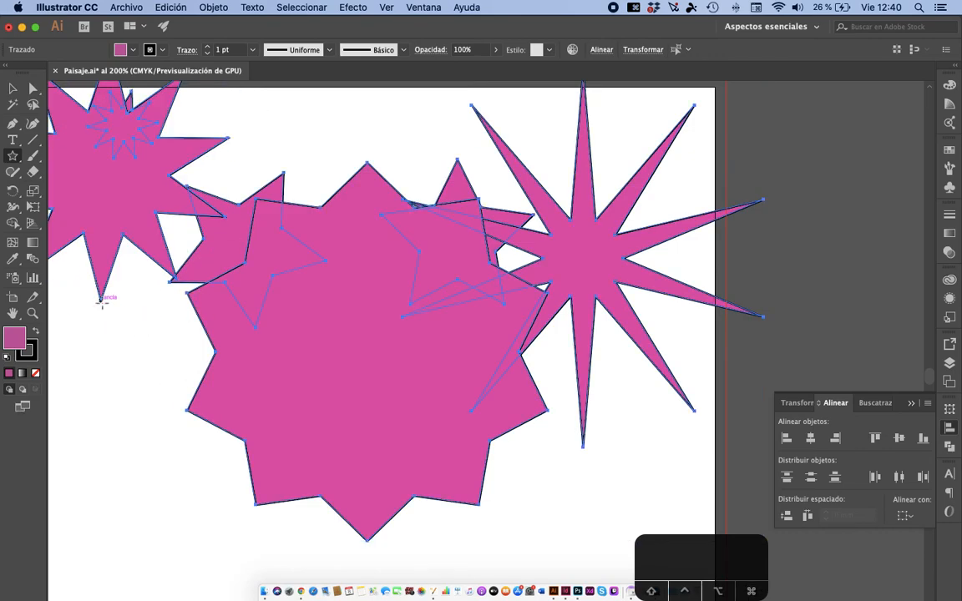
pyautogui.press('Delete')
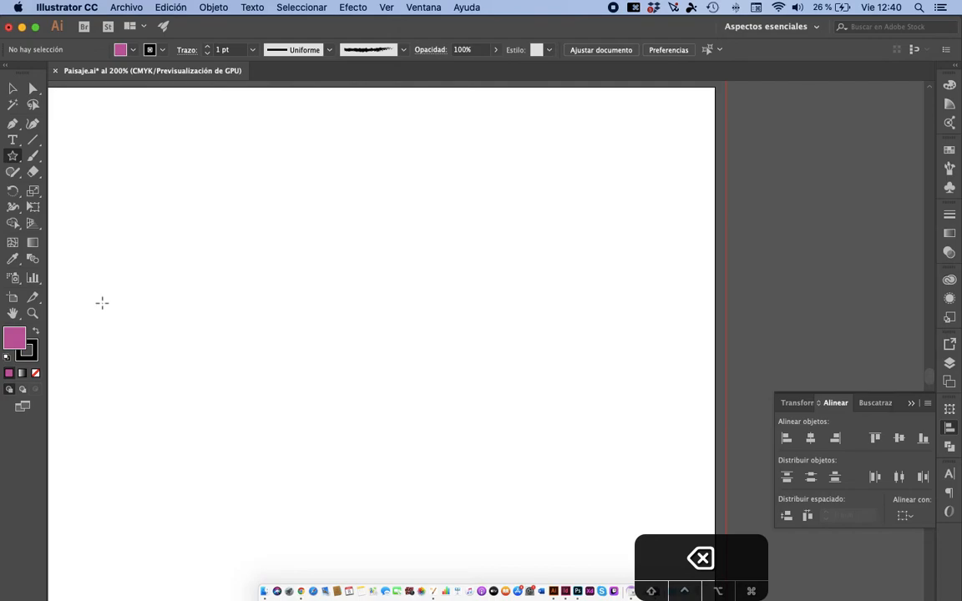
# Step: Draw a tall narrow rectangle with the Rectangle tool and move it to the middle of the artboard as a tree trunk
pyautogui.hscroll(-3, 102, 303)
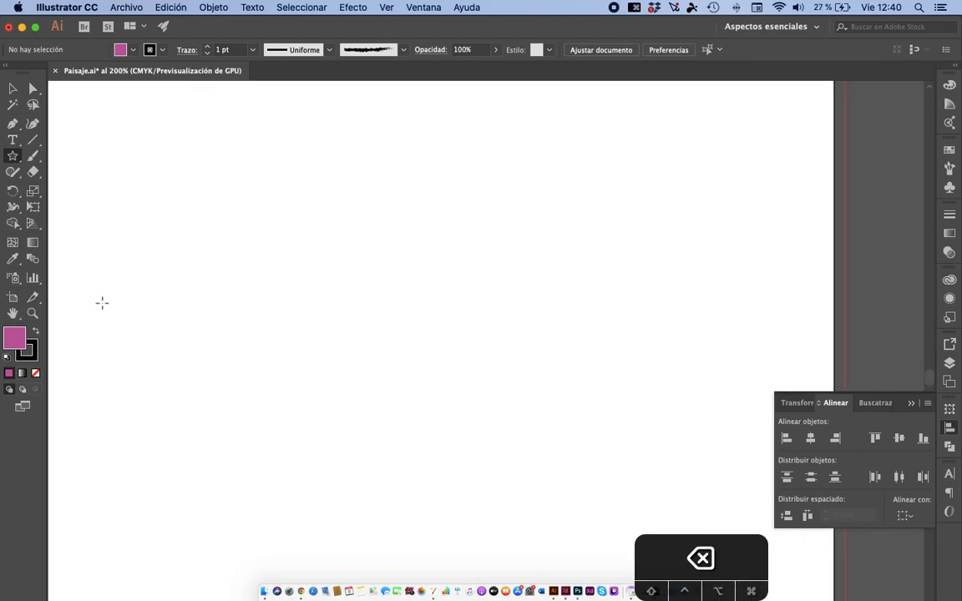
pyautogui.hscroll(-2, 102, 303)
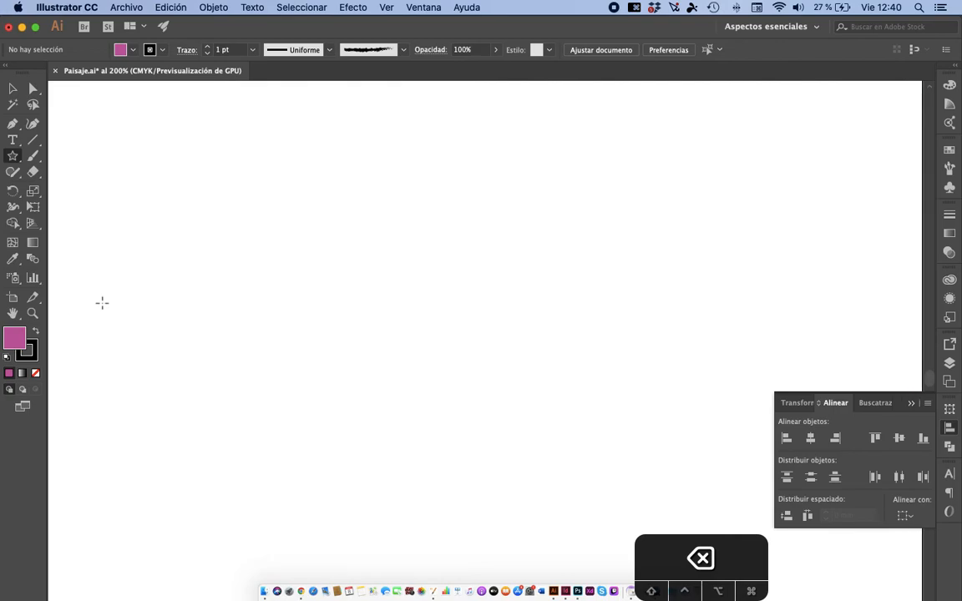
pyautogui.click(12, 156)
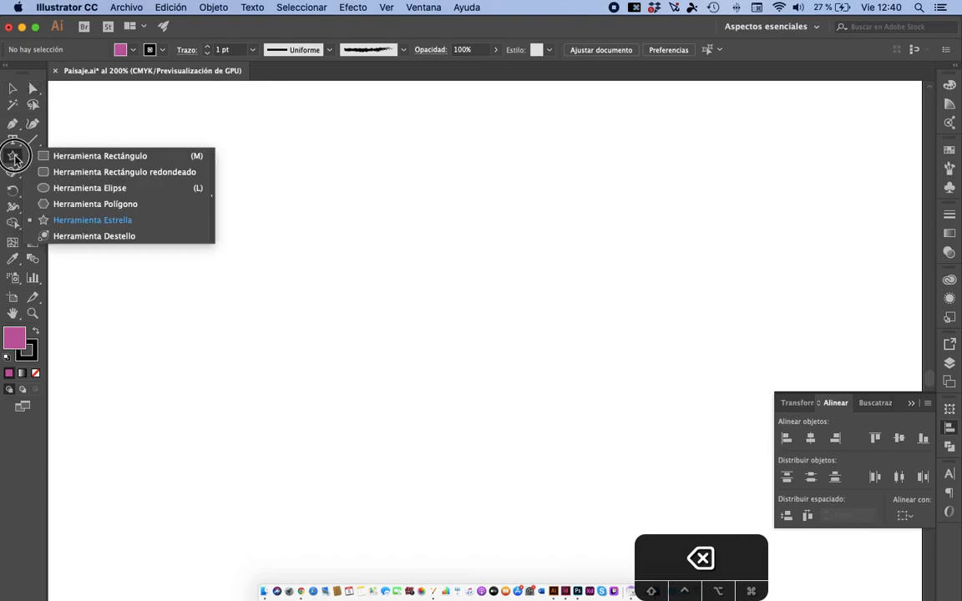
pyautogui.click(89, 157)
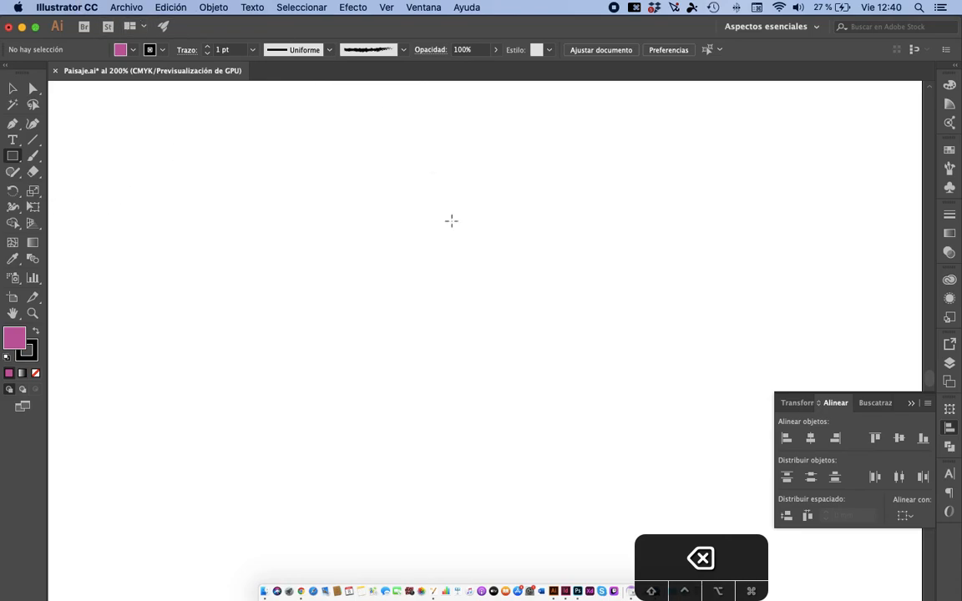
pyautogui.moveTo(299, 256); pyautogui.dragTo(359, 372)
pyautogui.click(13, 88)
pyautogui.moveTo(331, 290); pyautogui.dragTo(435, 364)
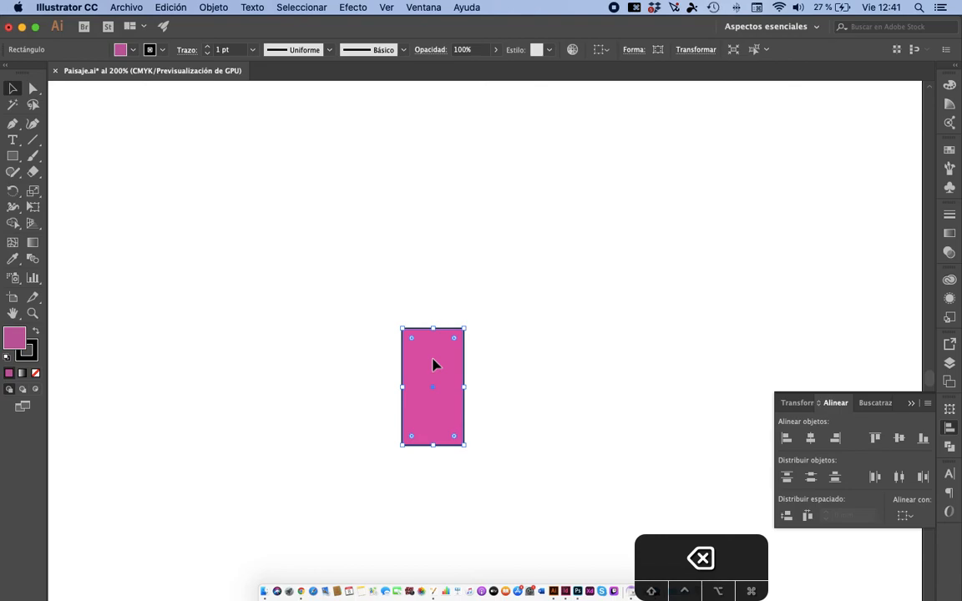
# Step: Fill the trunk rectangle with brown and reduce its stroke weight to 0 pt
pyautogui.click(134, 51)
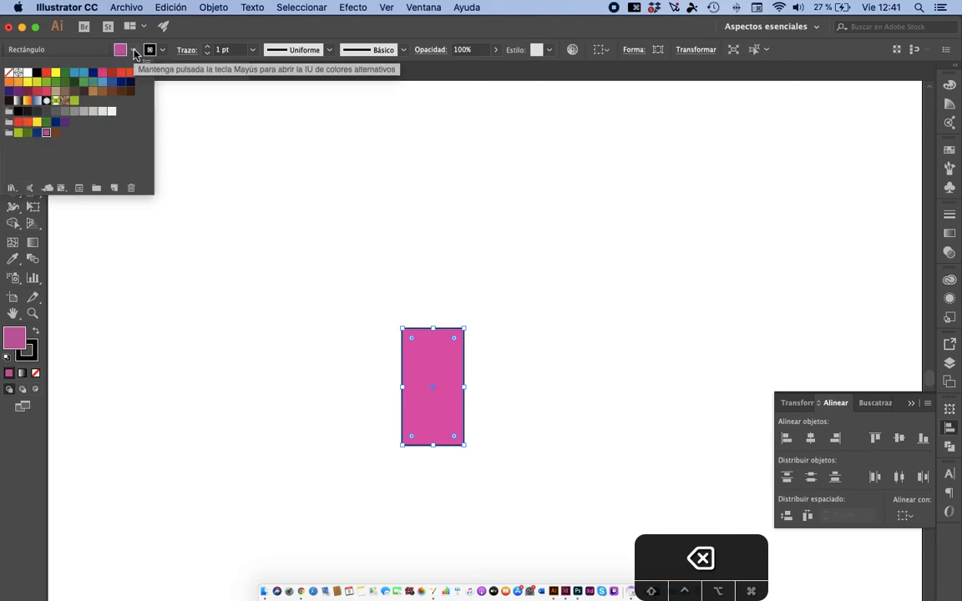
pyautogui.click(56, 134)
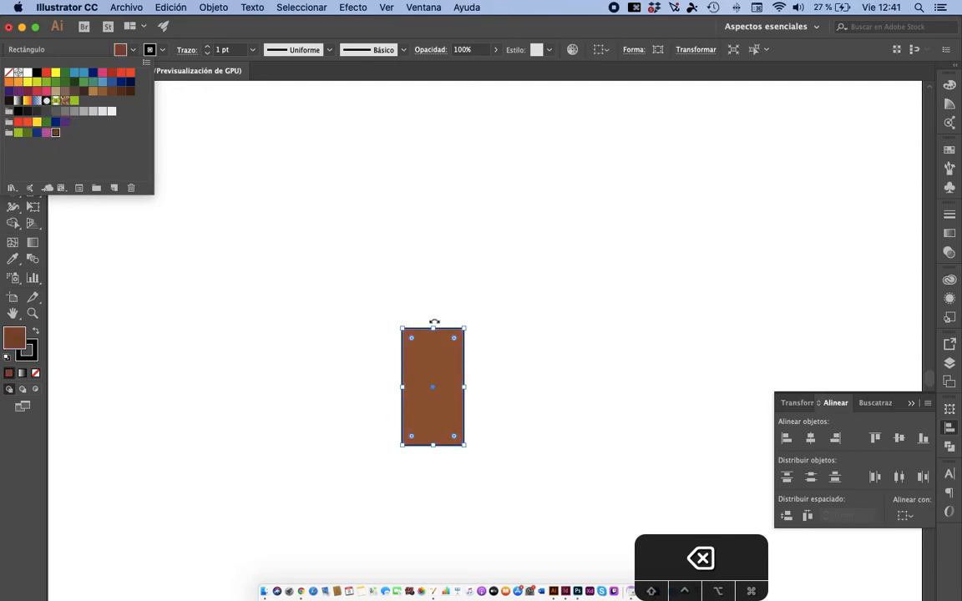
pyautogui.click(207, 54)
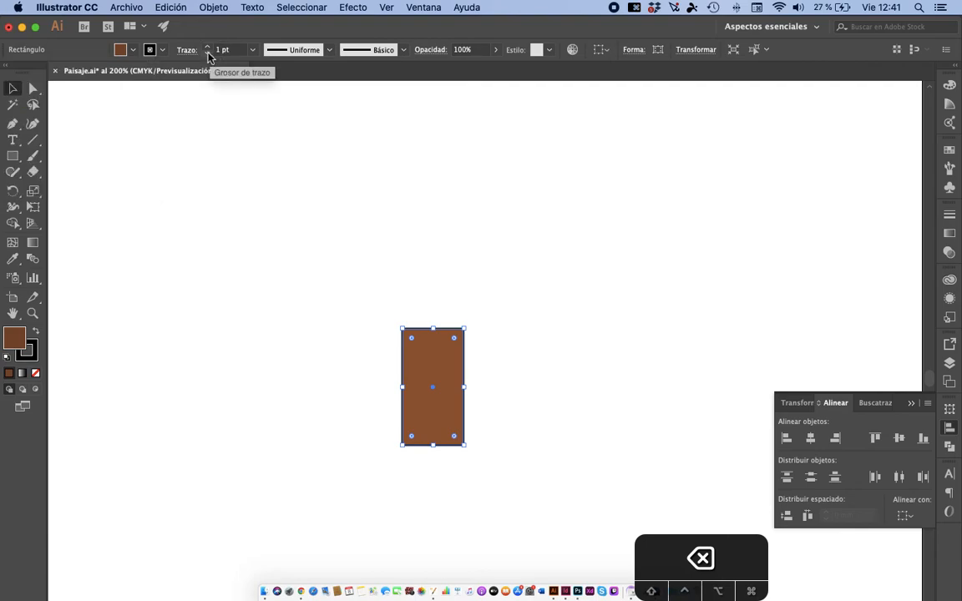
pyautogui.click(207, 53)
pyautogui.click(208, 54)
pyautogui.click(207, 54)
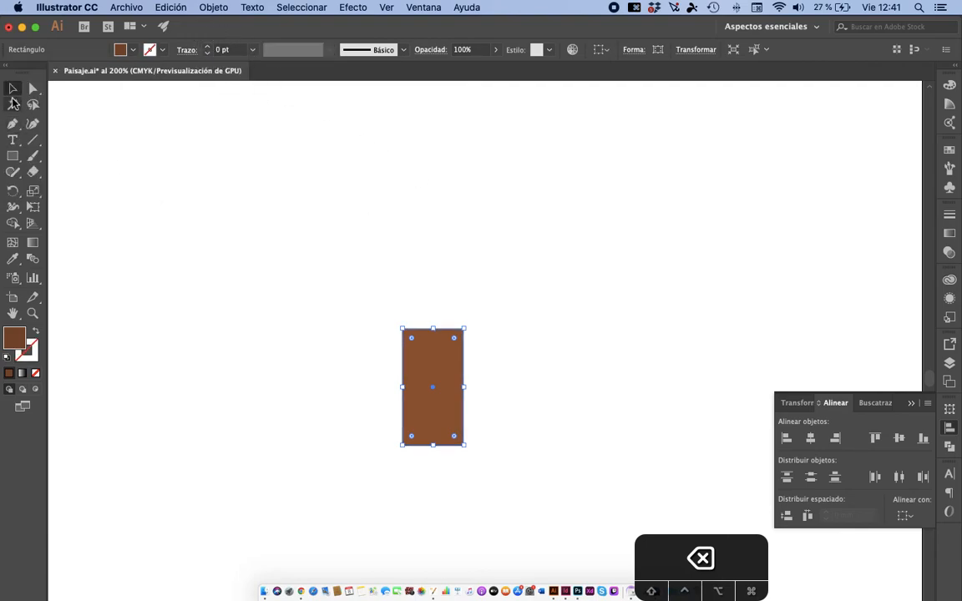
# Step: Create a 3-sided polygon with a 50 mm radius and place it centred over the upper part of the trunk
pyautogui.moveTo(13, 158); pyautogui.dragTo(76, 205)
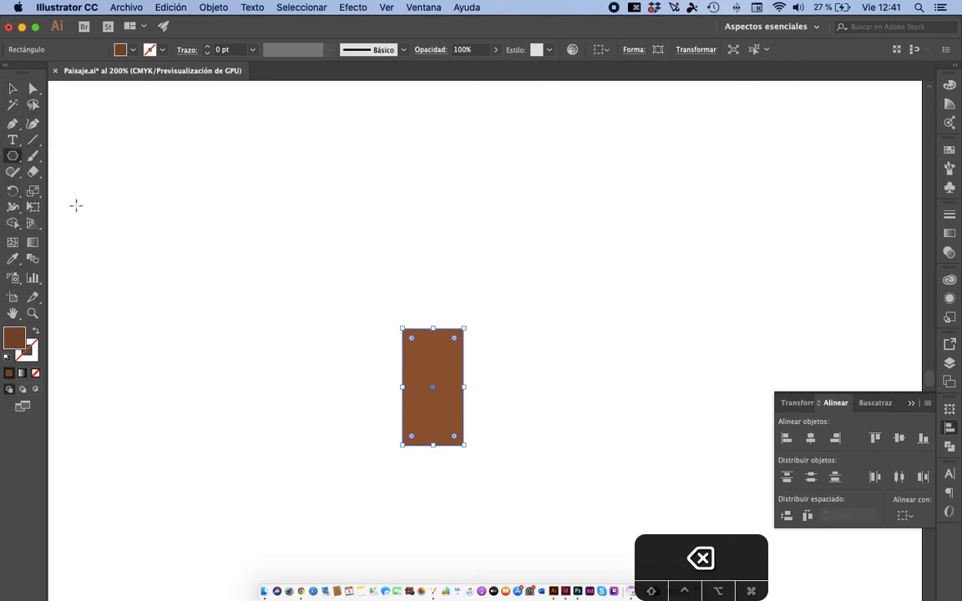
pyautogui.click(307, 171)
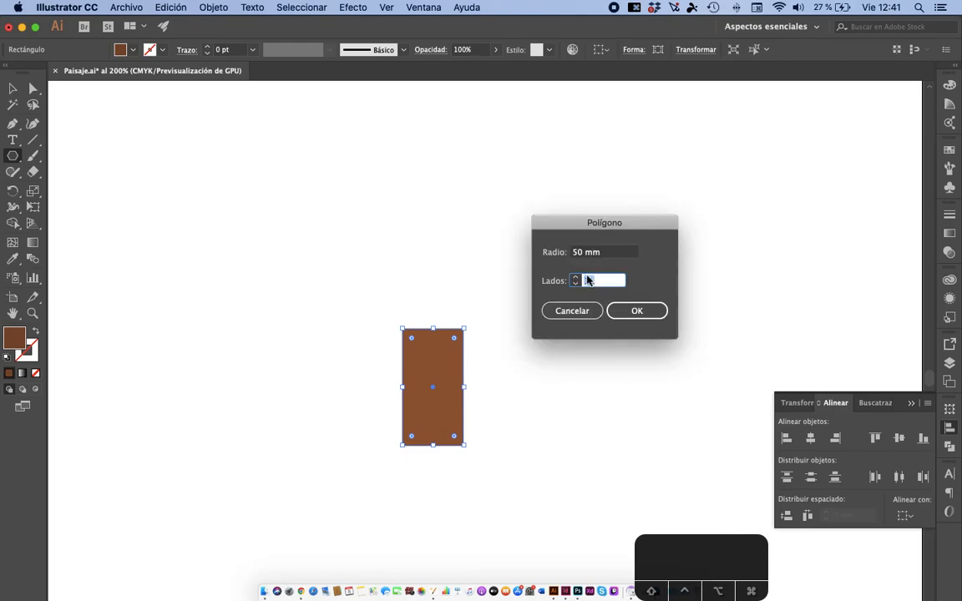
pyautogui.write('3')
pyautogui.click(650, 312)
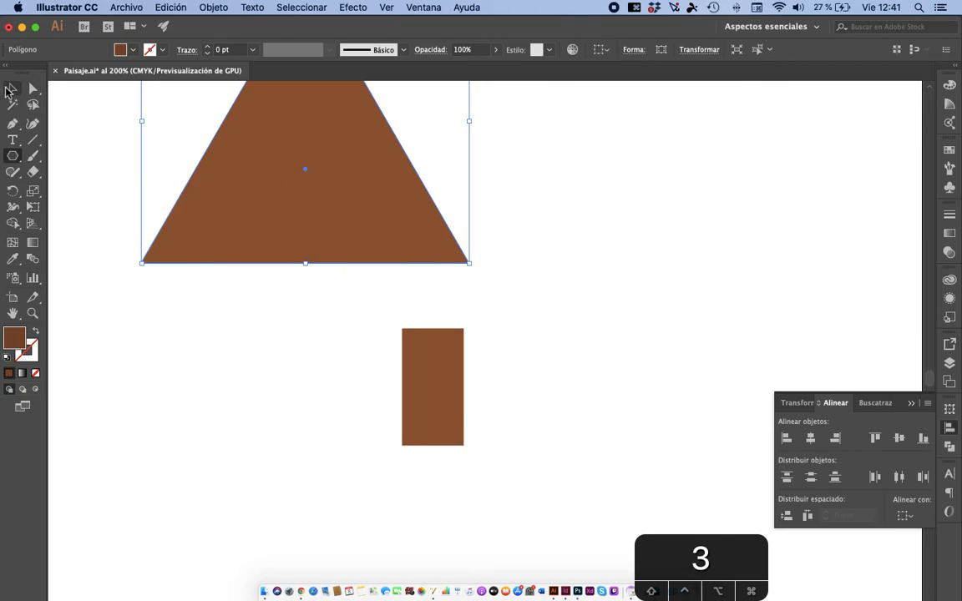
pyautogui.click(13, 88)
pyautogui.moveTo(362, 220); pyautogui.dragTo(486, 337)
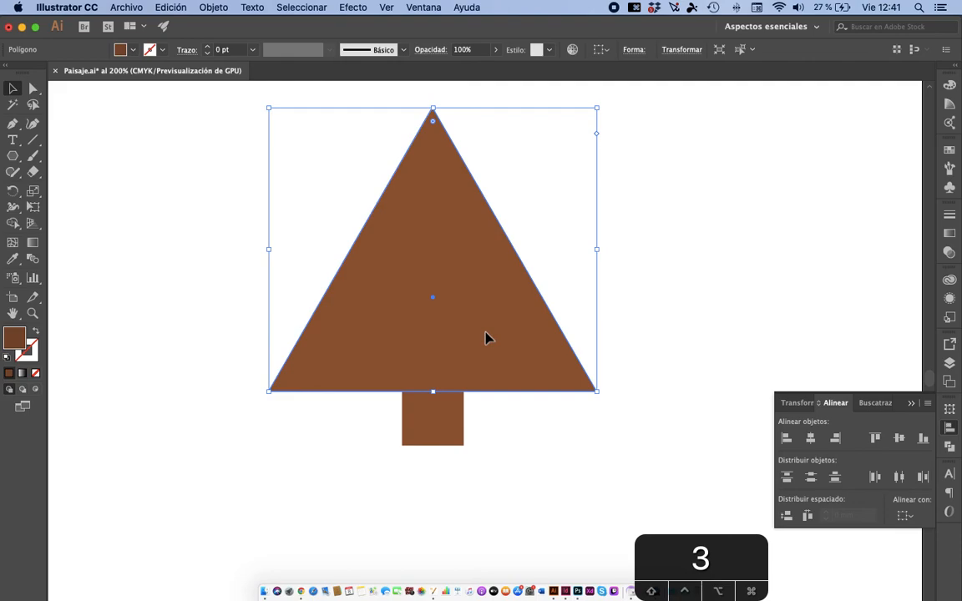
# Step: Select the triangle and trunk together, move them lower on the artboard and scale them down proportionally to about two thirds
pyautogui.press('super+minus')
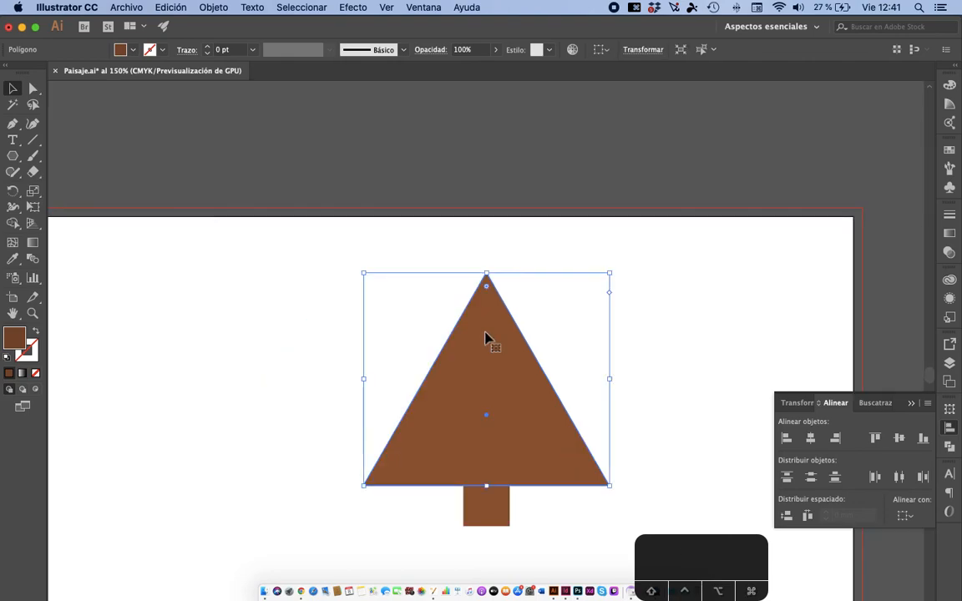
pyautogui.click(311, 365)
pyautogui.moveTo(312, 351); pyautogui.dragTo(587, 525)
pyautogui.moveTo(581, 467); pyautogui.dragTo(512, 507)
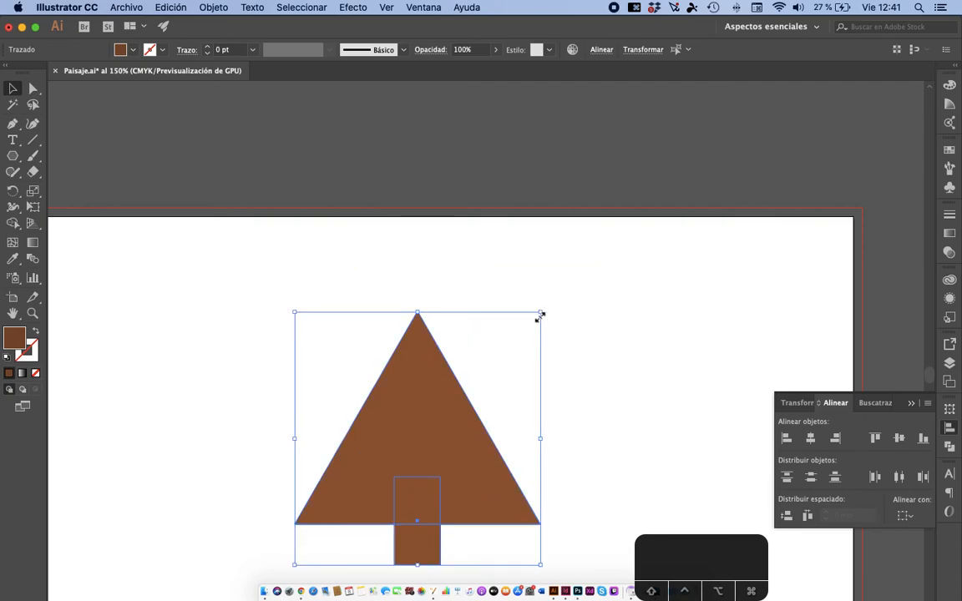
pyautogui.moveTo(540, 315); pyautogui.dragTo(461, 393)
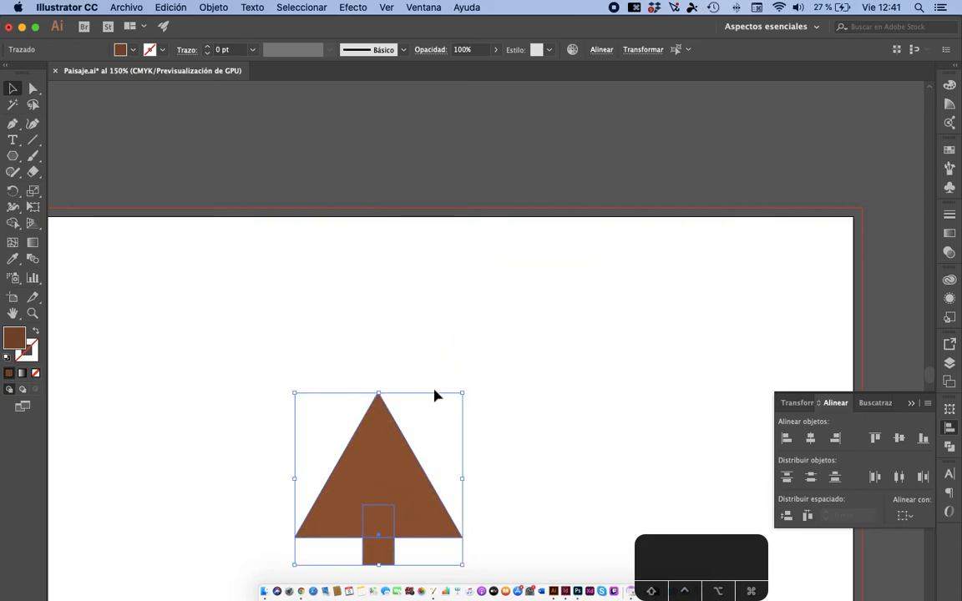
# Step: Reposition the triangle and trunk together, leaving free space above the tree, and deselect them
pyautogui.moveTo(377, 494); pyautogui.dragTo(425, 432)
pyautogui.click(536, 397)
pyautogui.click(422, 381)
pyautogui.scroll(-5, 528, 315)
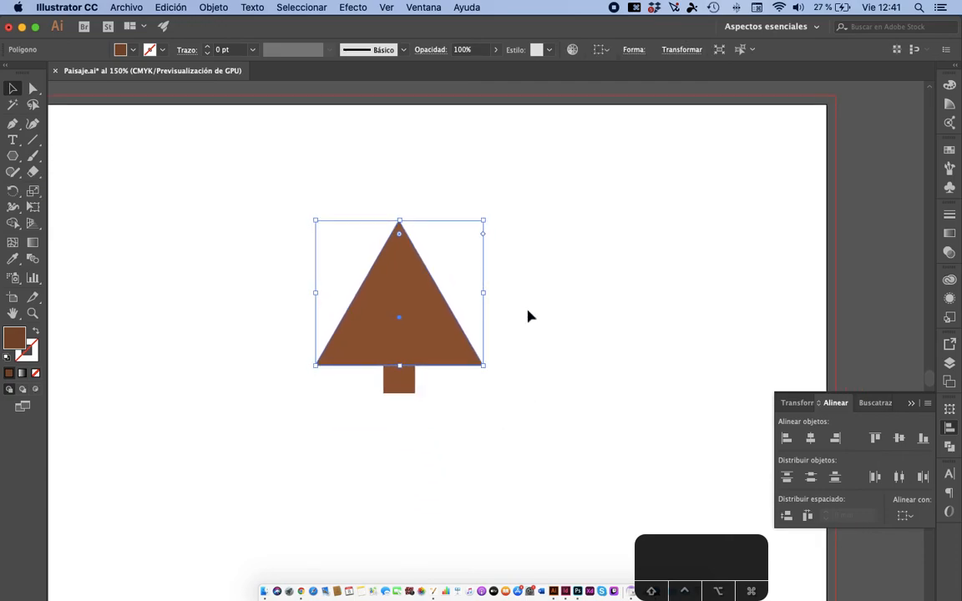
pyautogui.moveTo(547, 180); pyautogui.dragTo(368, 367)
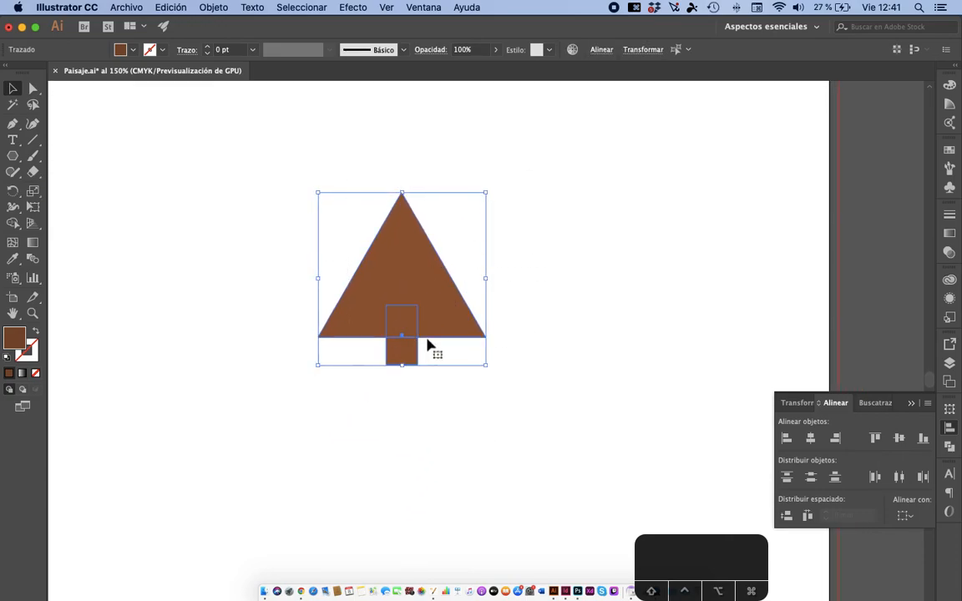
pyautogui.moveTo(440, 321); pyautogui.dragTo(440, 417)
pyautogui.click(526, 384)
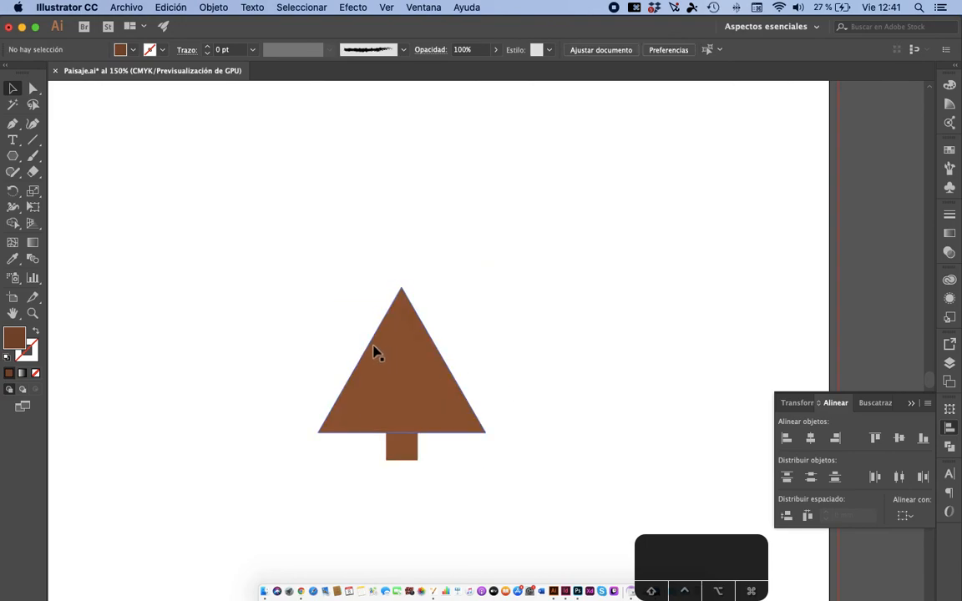
# Step: Fill the triangle with dark green and deselect it
pyautogui.click(401, 350)
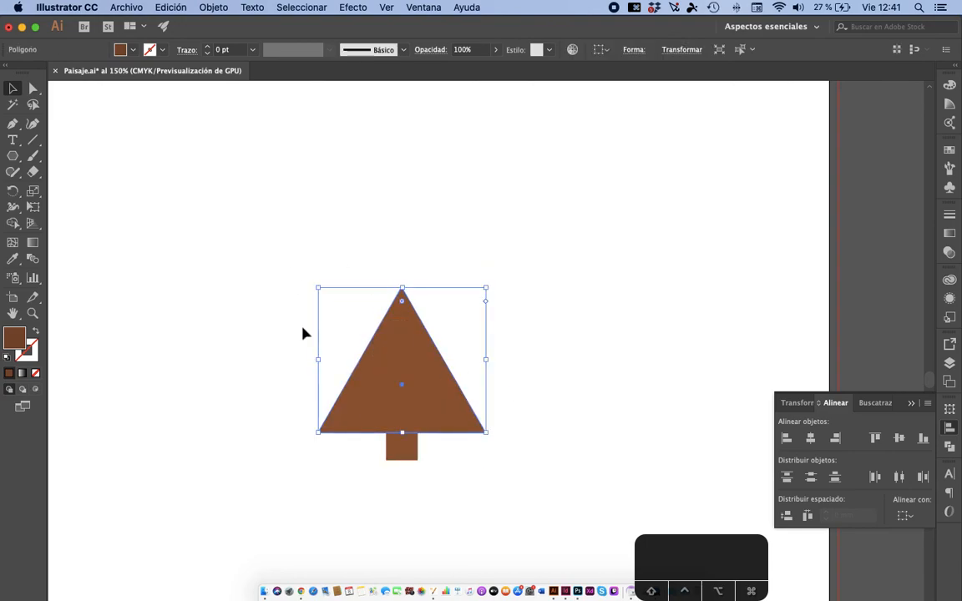
pyautogui.click(134, 52)
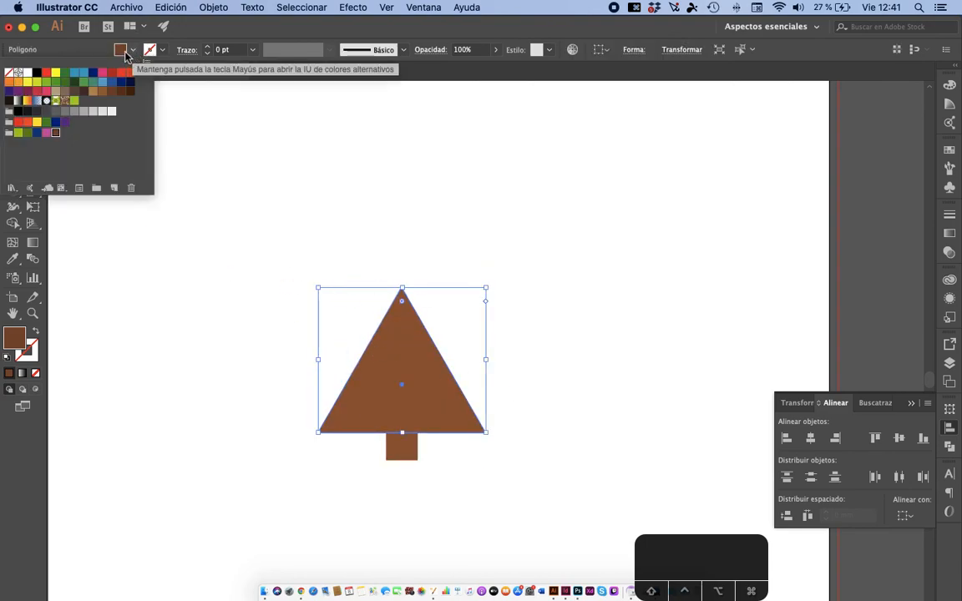
pyautogui.click(64, 82)
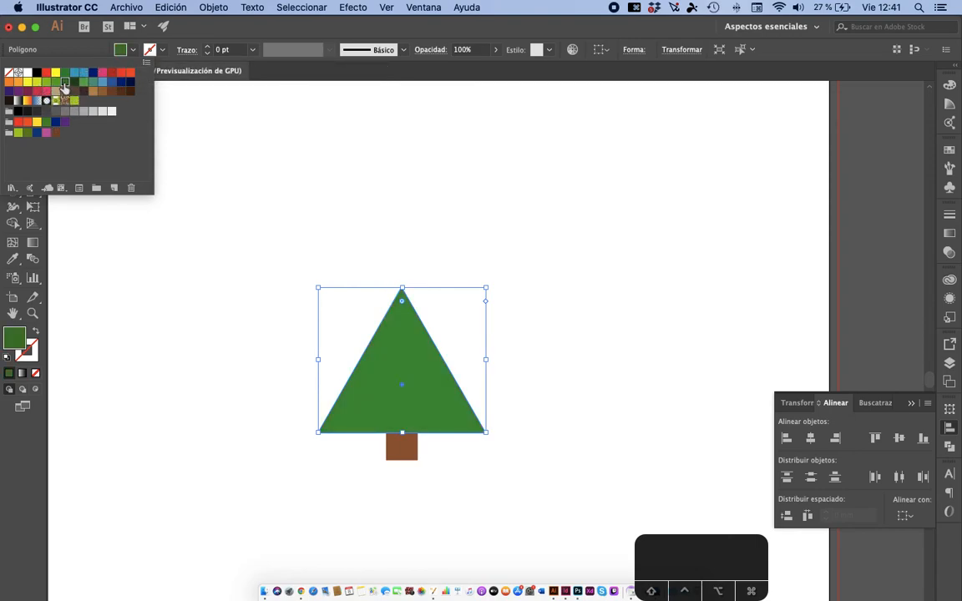
pyautogui.click(579, 362)
pyautogui.click(579, 363)
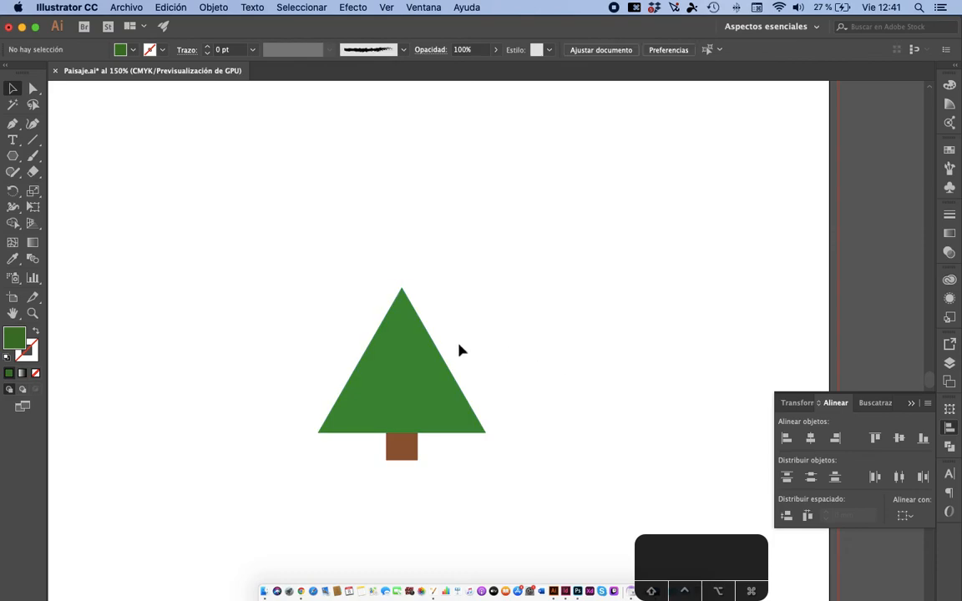
# Step: Duplicate the green triangle straight up by about 16 mm and duplicate that copy further up to form a three-tier tree
pyautogui.click(420, 378)
pyautogui.moveTo(420, 378); pyautogui.dragTo(424, 330)
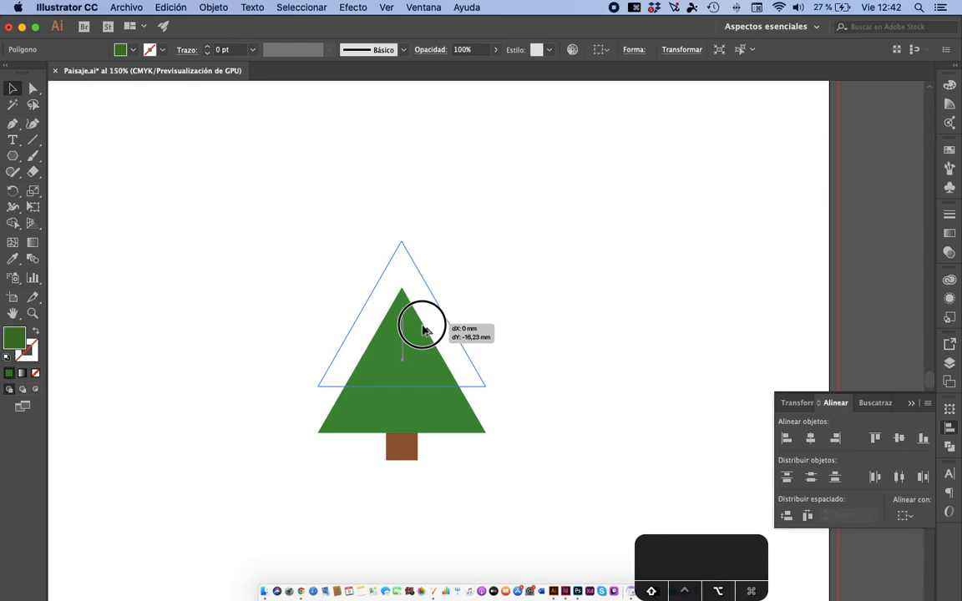
pyautogui.moveTo(423, 328); pyautogui.dragTo(422, 330)
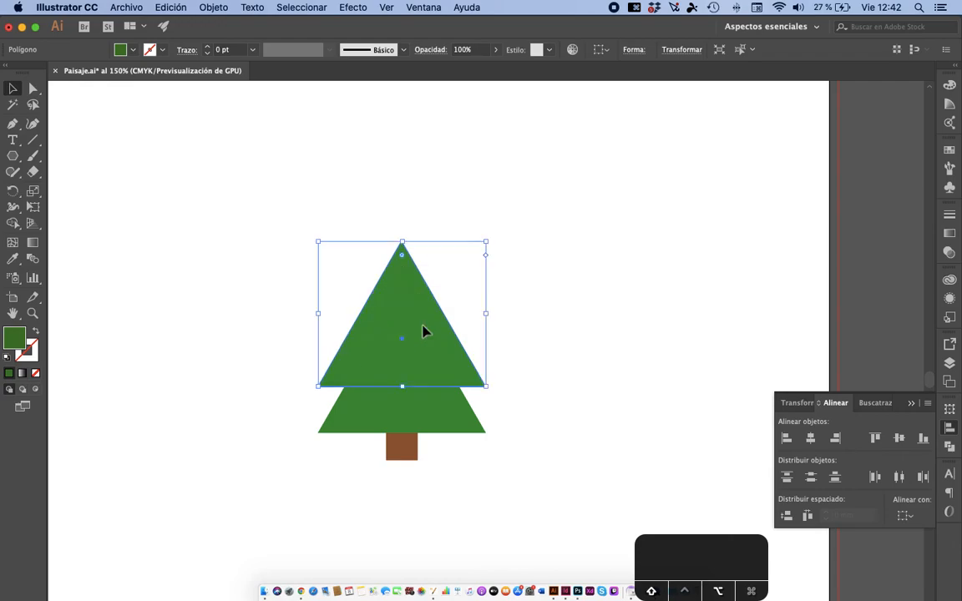
pyautogui.click(426, 340)
pyautogui.moveTo(425, 340); pyautogui.dragTo(432, 281)
pyautogui.click(557, 281)
pyautogui.click(525, 281)
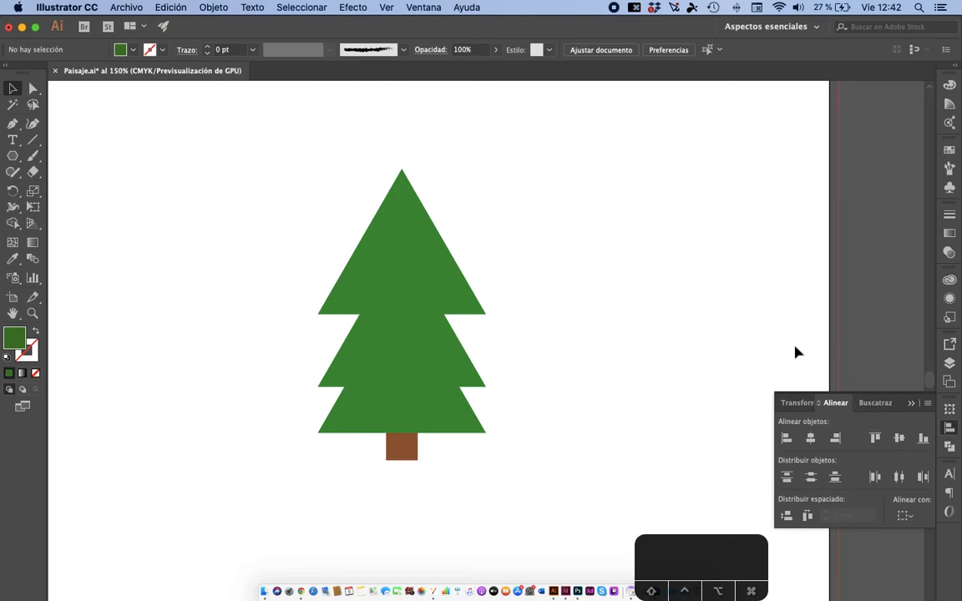
# Step: Distribute the three triangles evenly by their vertical centres, aligned to the selection
pyautogui.moveTo(517, 243); pyautogui.dragTo(465, 460)
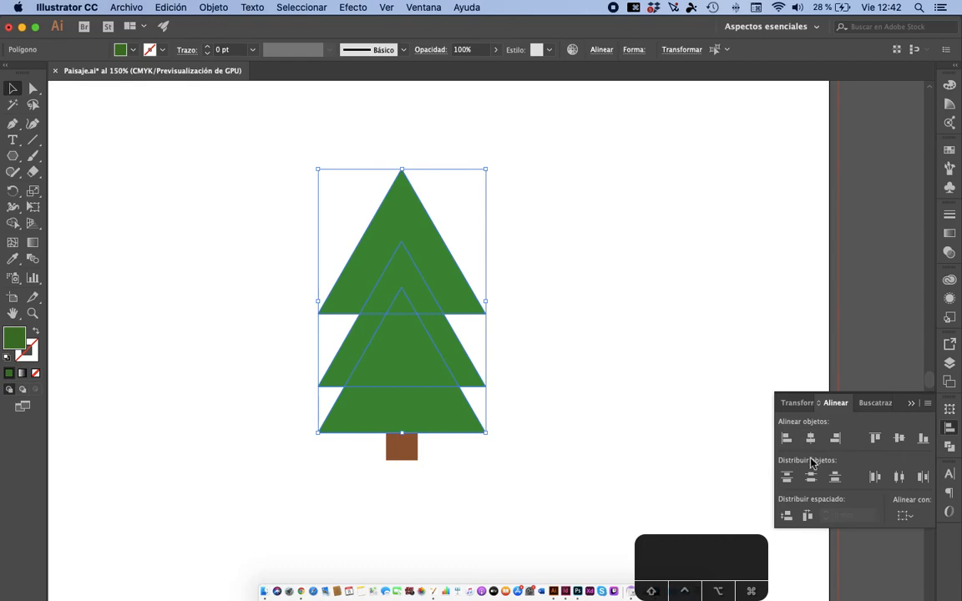
pyautogui.click(905, 516)
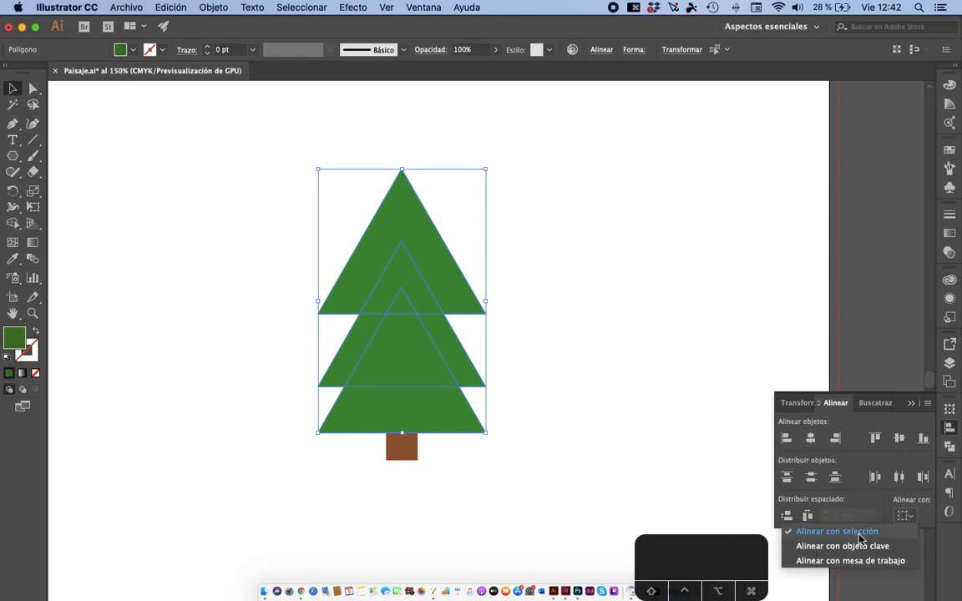
pyautogui.click(859, 534)
pyautogui.click(811, 478)
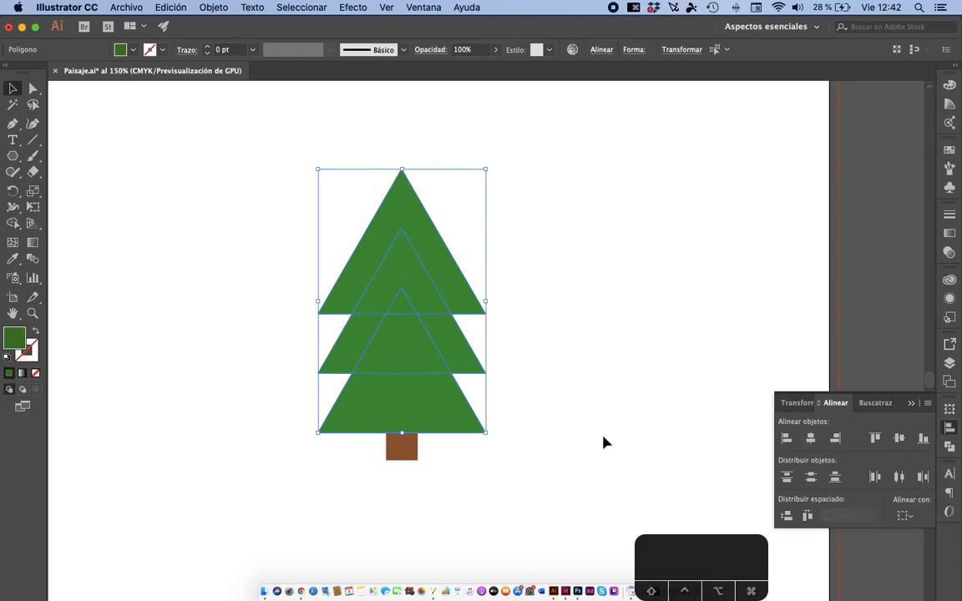
pyautogui.click(619, 329)
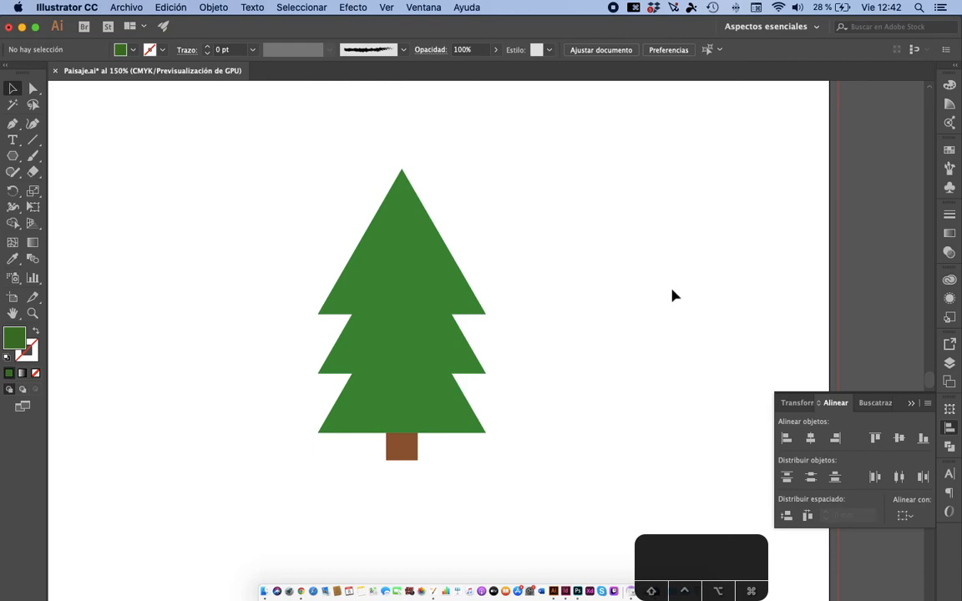
# Step: Fill the middle triangle with a lighter green and decline to activate dictation
pyautogui.click(447, 343)
pyautogui.click(136, 51)
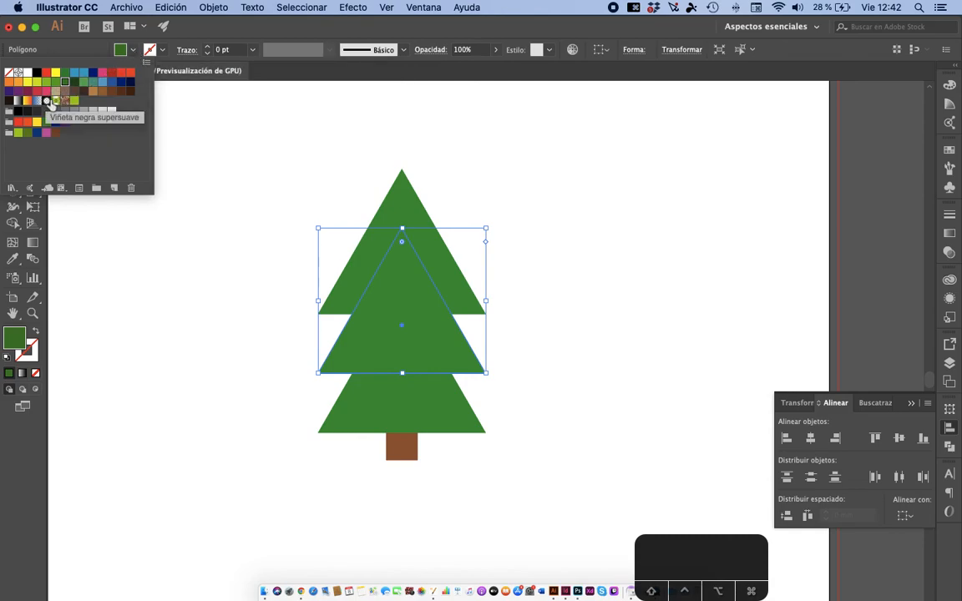
pyautogui.click(55, 82)
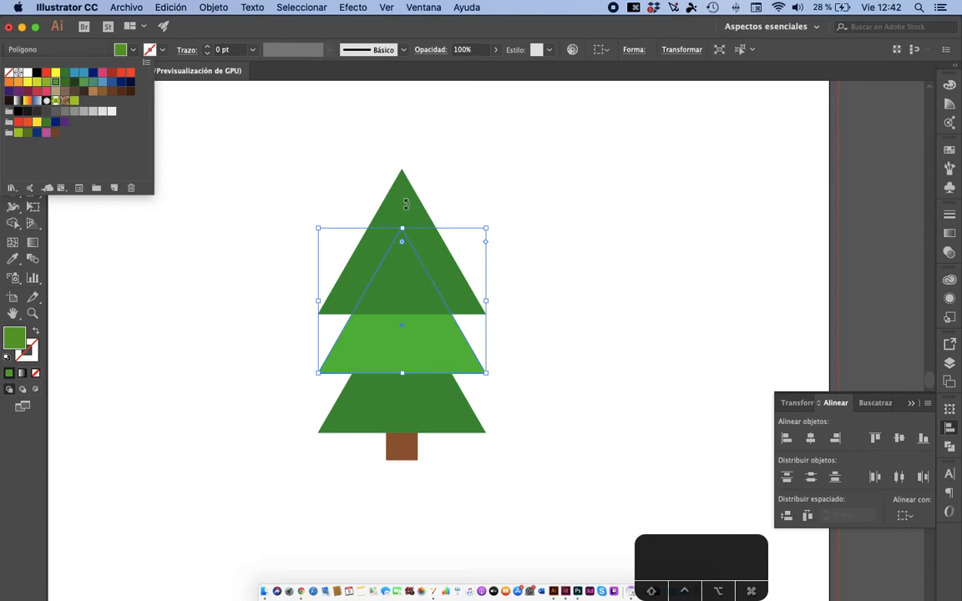
pyautogui.press('fn')
pyautogui.press('fn')
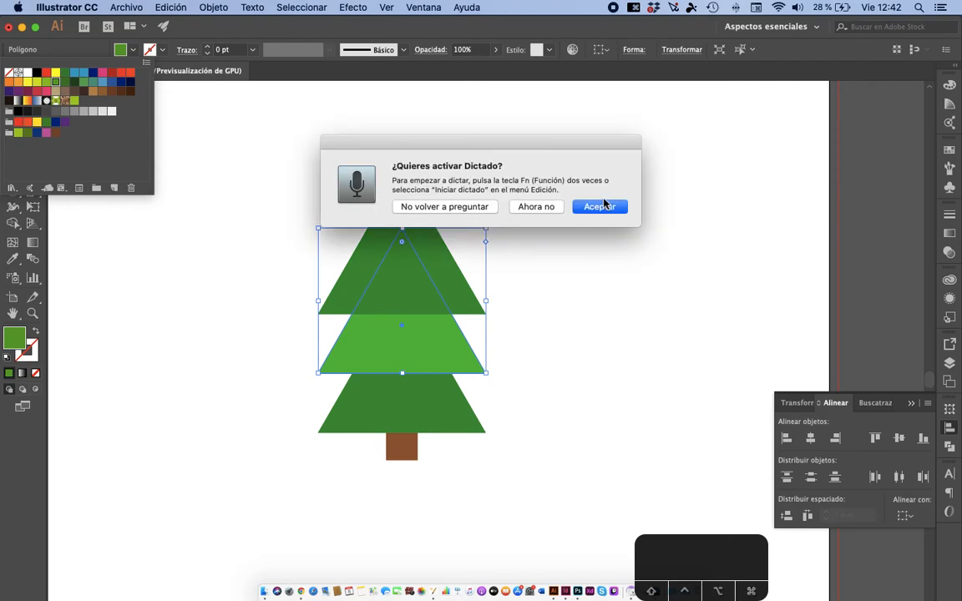
pyautogui.click(537, 209)
# Step: Fill the top triangle of the tree with a light yellowish green and deselect it
pyautogui.click(408, 209)
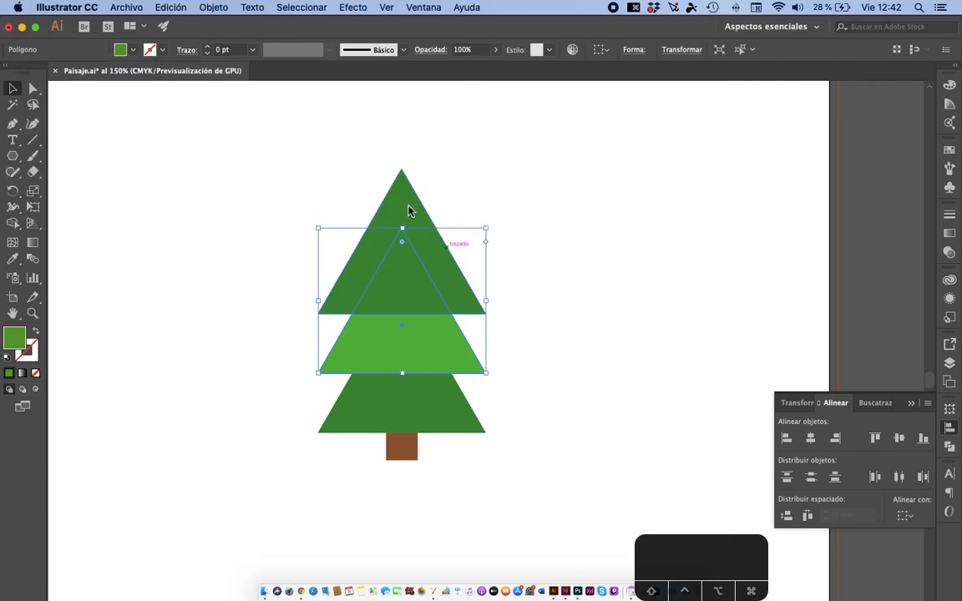
pyautogui.click(408, 208)
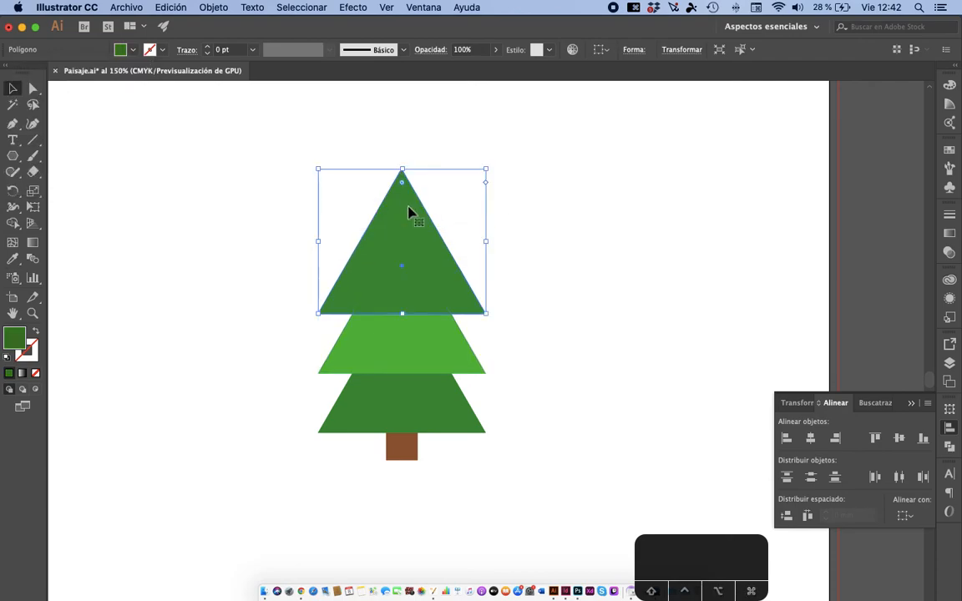
pyautogui.click(116, 49)
pyautogui.click(46, 80)
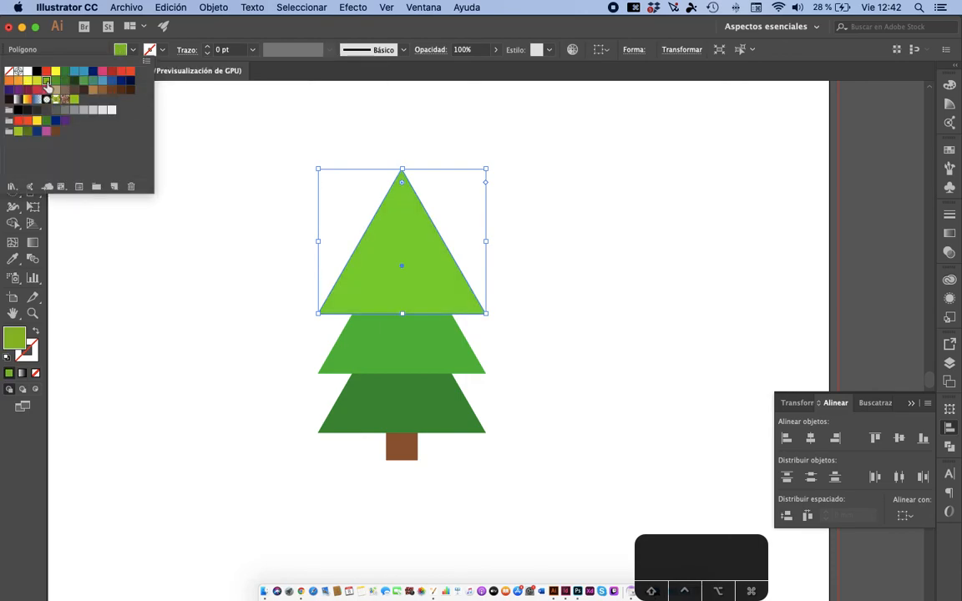
pyautogui.click(280, 155)
pyautogui.click(279, 154)
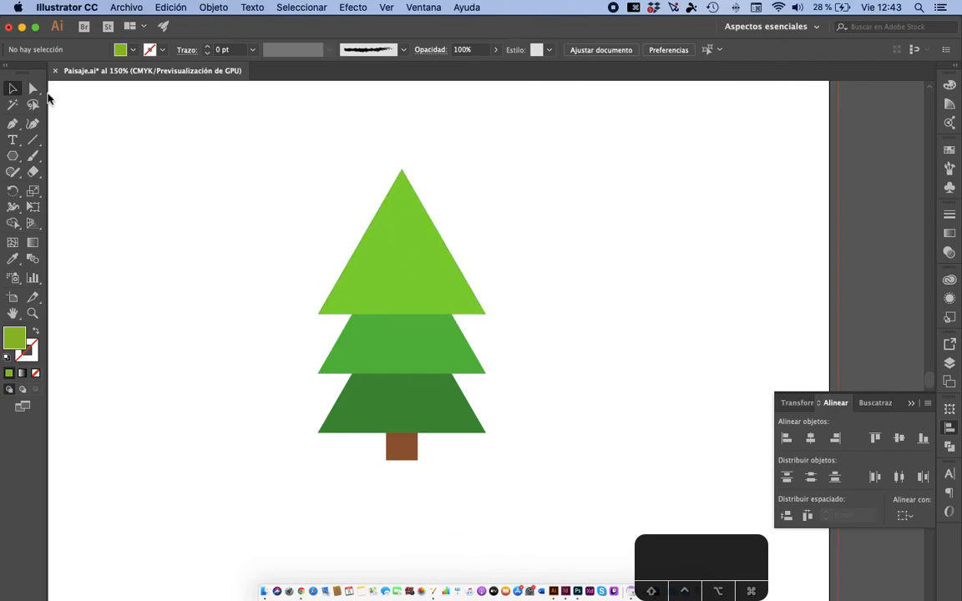
# Step: Draw a small circle beside the treetop and fill it with magenta from the Complementary (Complementario) harmony rule
pyautogui.moveTo(13, 155); pyautogui.dragTo(68, 194)
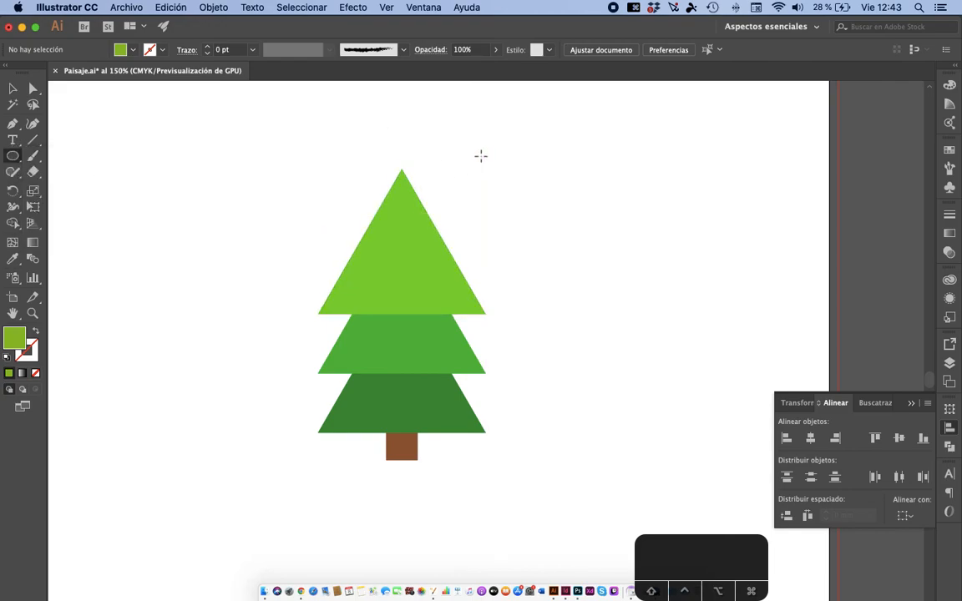
pyautogui.moveTo(481, 155); pyautogui.dragTo(496, 169)
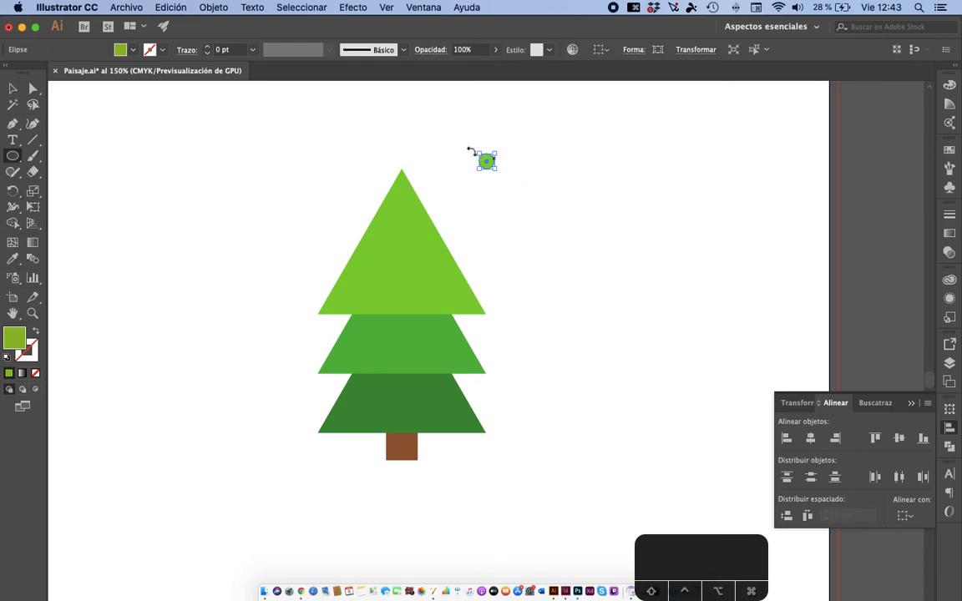
pyautogui.click(952, 105)
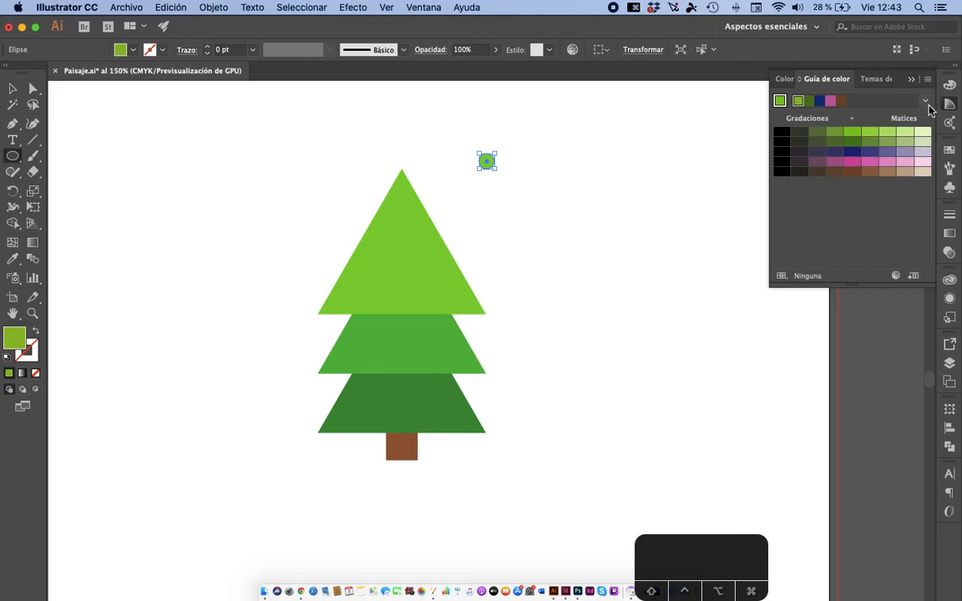
pyautogui.click(926, 101)
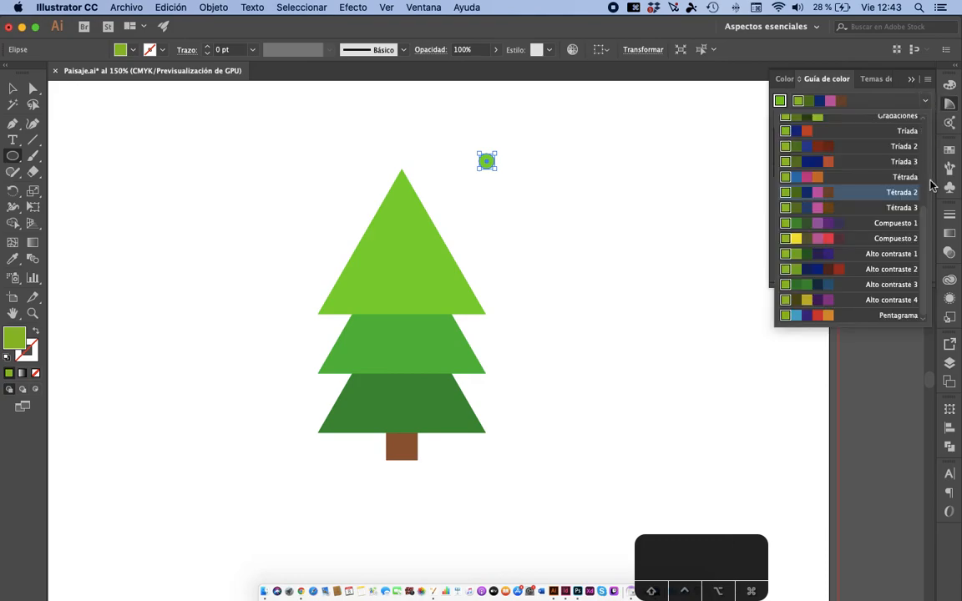
pyautogui.moveTo(924, 223); pyautogui.dragTo(925, 119)
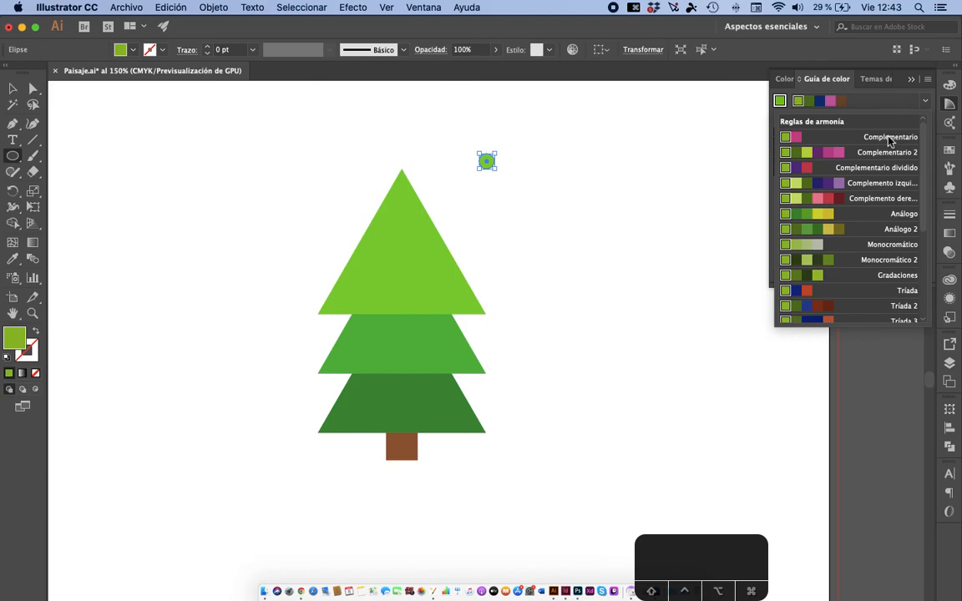
pyautogui.click(890, 139)
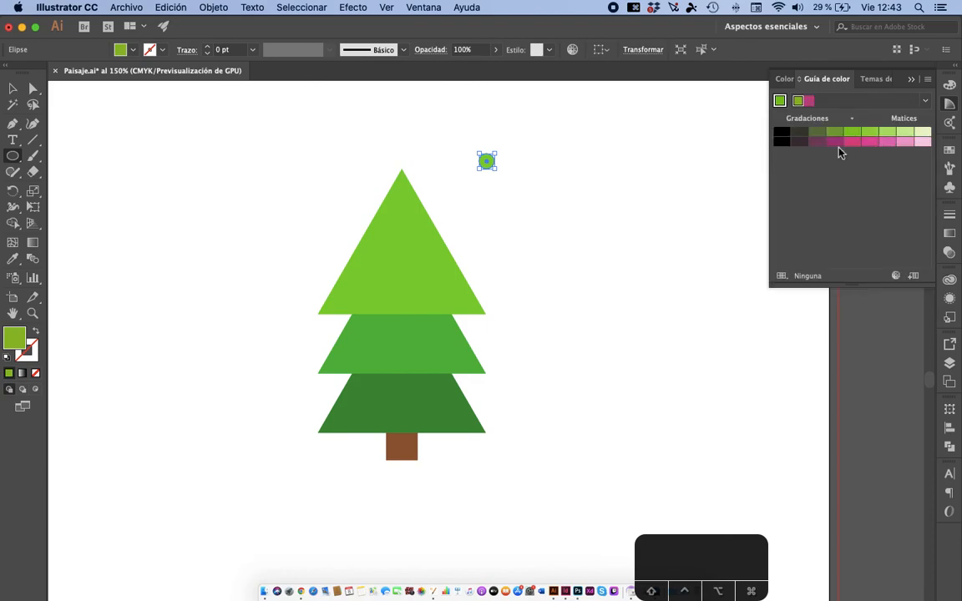
pyautogui.click(853, 142)
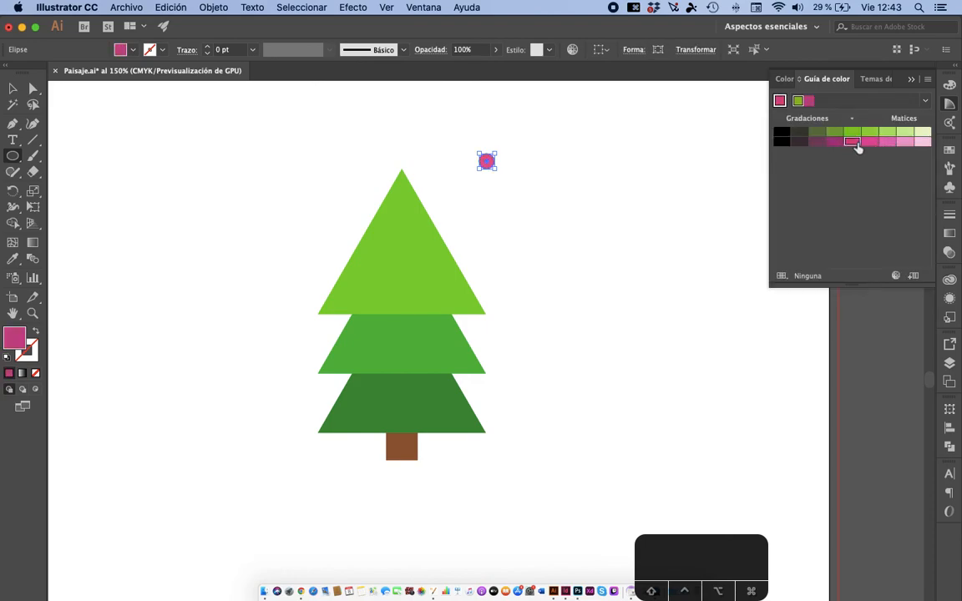
# Step: Move the small circle onto the lower-left corner area of the top triangle and deselect it
pyautogui.click(12, 89)
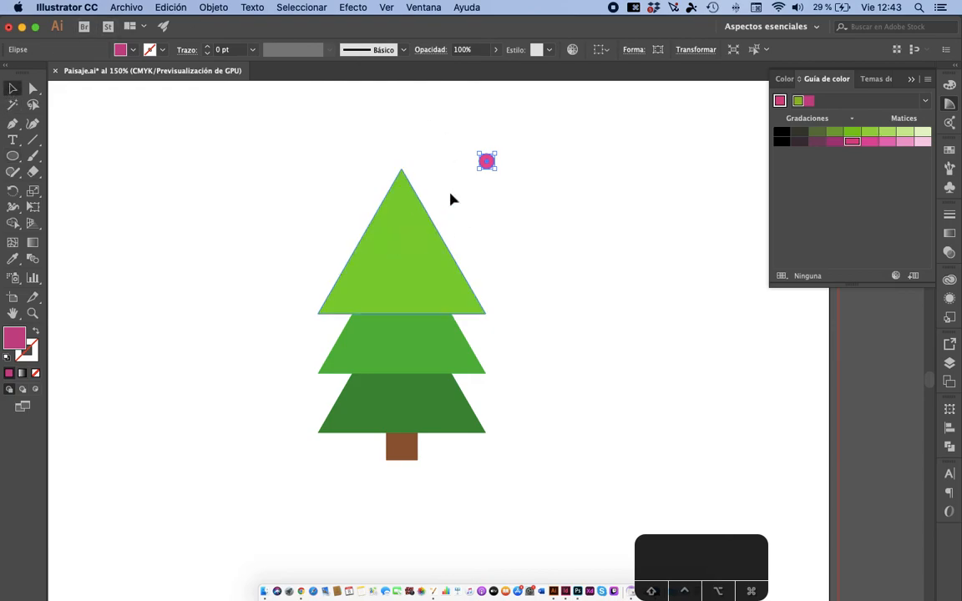
pyautogui.moveTo(487, 162); pyautogui.dragTo(354, 294)
pyautogui.click(526, 244)
# Step: Recolour the small circle red with C 0, M 100, Y 100 and K 0
pyautogui.click(355, 295)
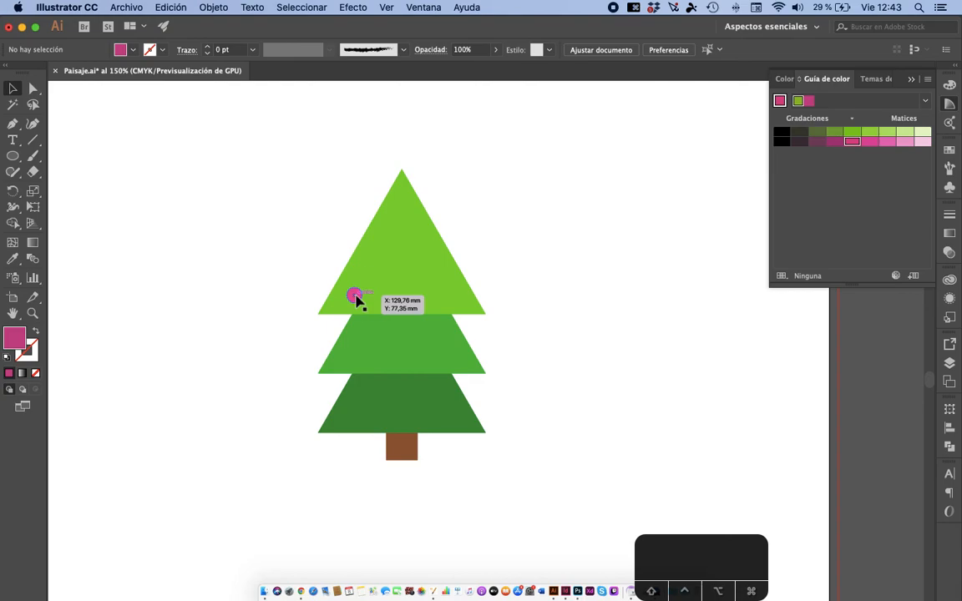
pyautogui.click(949, 85)
pyautogui.moveTo(887, 122); pyautogui.dragTo(905, 122)
pyautogui.moveTo(824, 105); pyautogui.dragTo(906, 142)
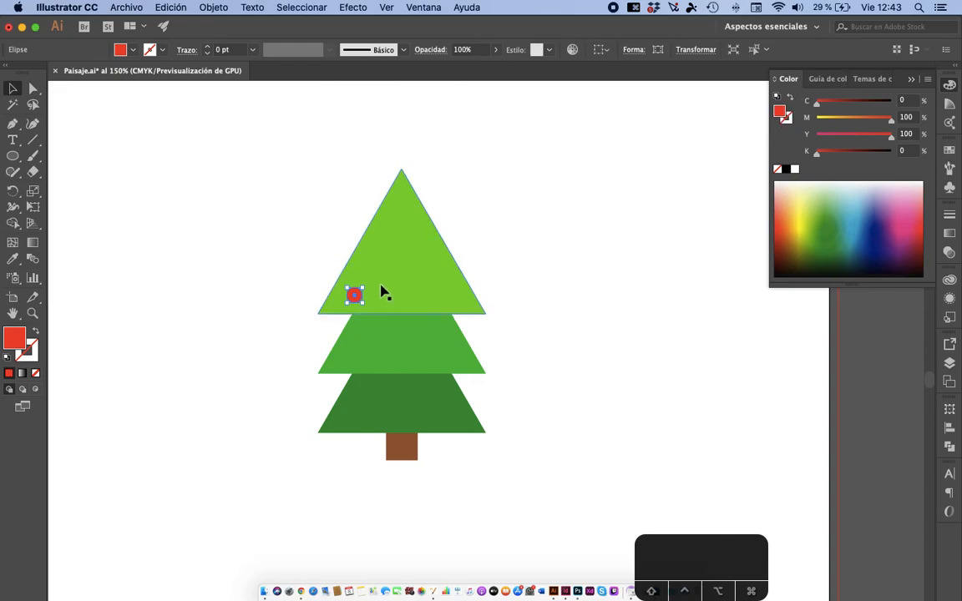
# Step: Copy the red circle and paste duplicates, placing three more as ornaments across the top triangle
pyautogui.press('super+c')
pyautogui.press('super+v')
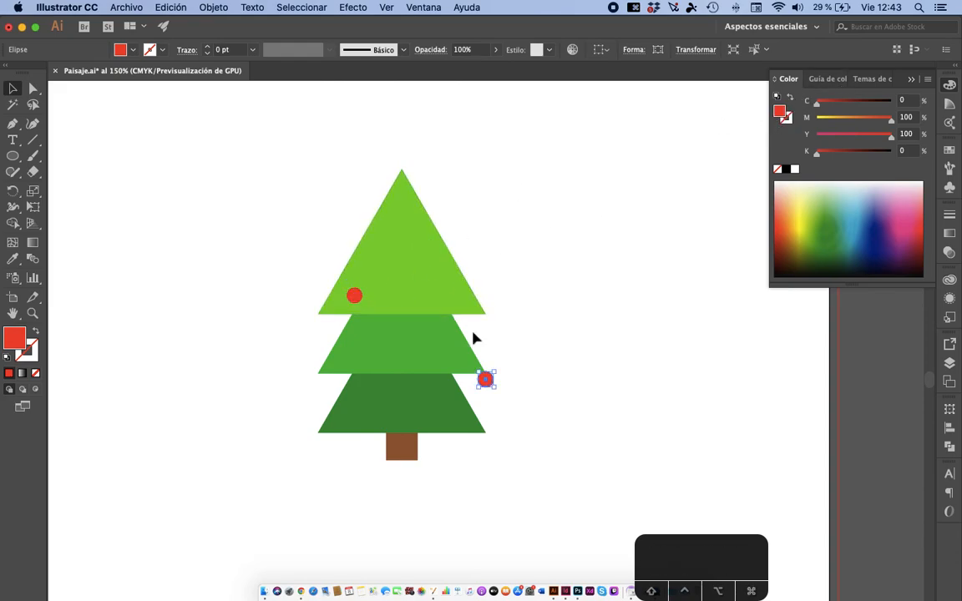
pyautogui.click(498, 377)
pyautogui.moveTo(485, 380); pyautogui.dragTo(372, 258)
pyautogui.moveTo(487, 381); pyautogui.dragTo(433, 296)
pyautogui.press('super+v')
pyautogui.click(485, 380)
pyautogui.moveTo(485, 380); pyautogui.dragTo(414, 233)
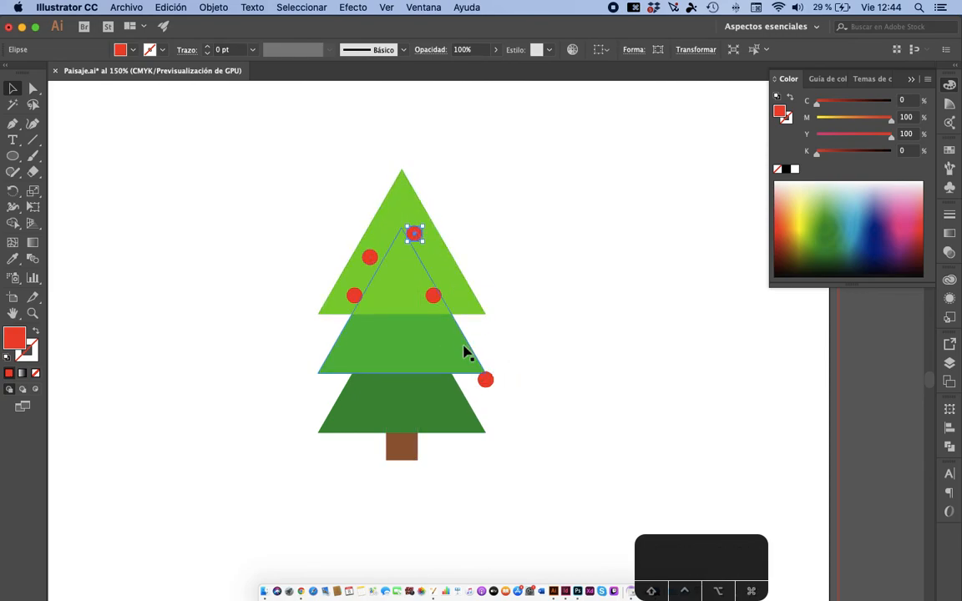
# Step: Place more red circle copies as ornaments: three on the middle tier, three on the bottom tier and two more on the top tier
pyautogui.moveTo(485, 380); pyautogui.dragTo(351, 352)
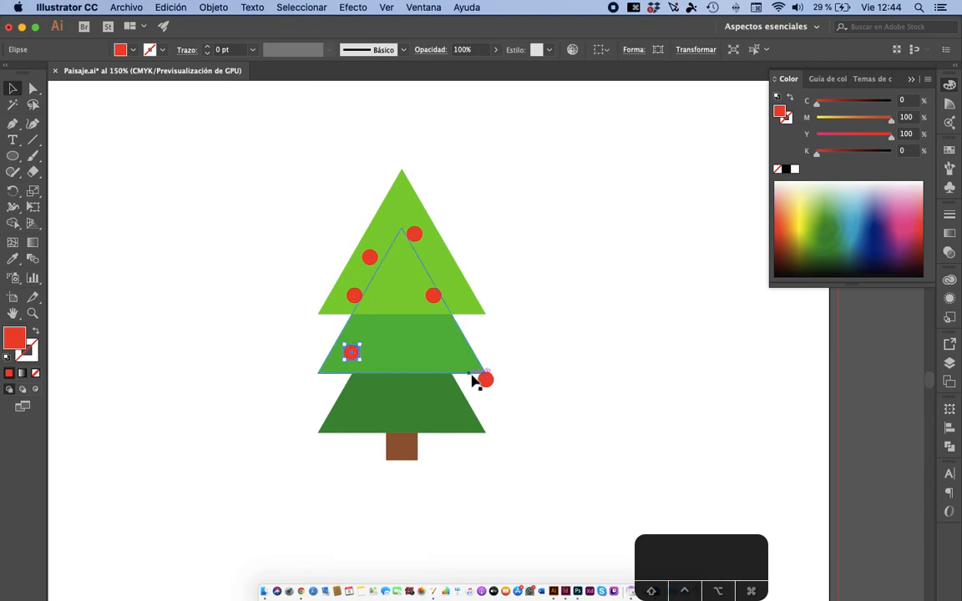
pyautogui.moveTo(486, 381); pyautogui.dragTo(394, 337)
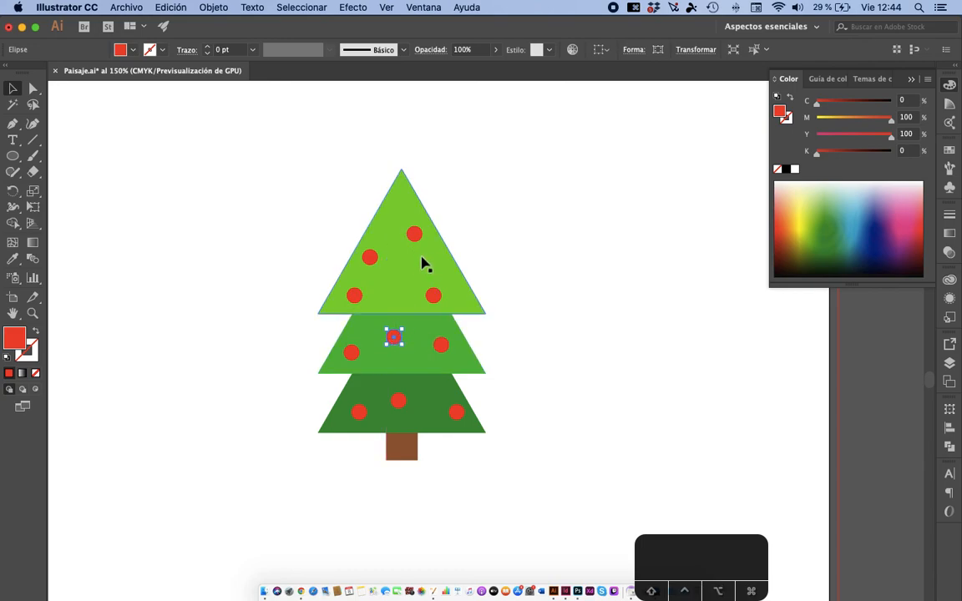
pyautogui.moveTo(415, 232); pyautogui.dragTo(400, 273)
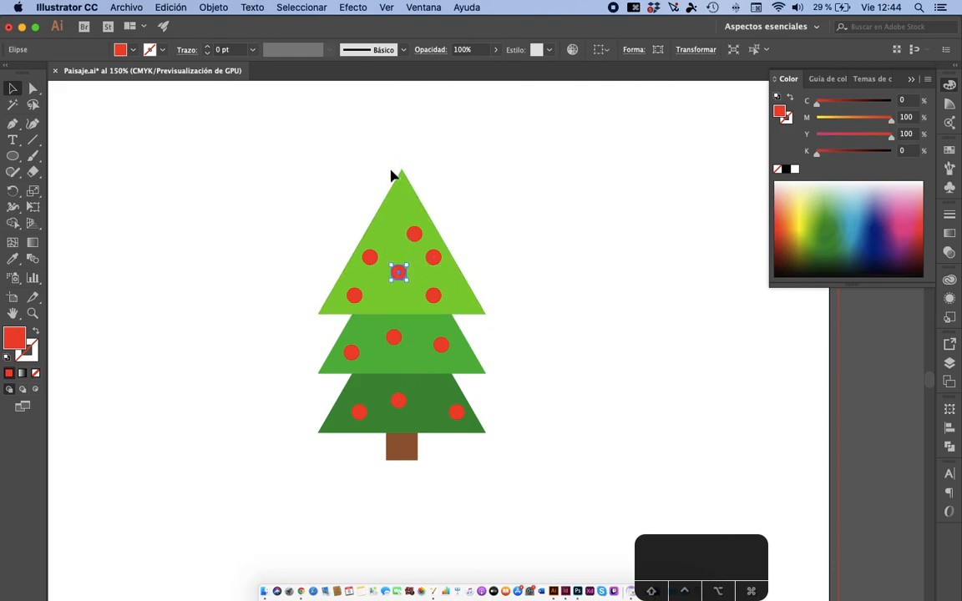
# Step: Start a star beside the tree with Radius 1 of 40 mm and Radius 2 of 25 mm
pyautogui.click(13, 157)
pyautogui.moveTo(12, 165); pyautogui.dragTo(82, 222)
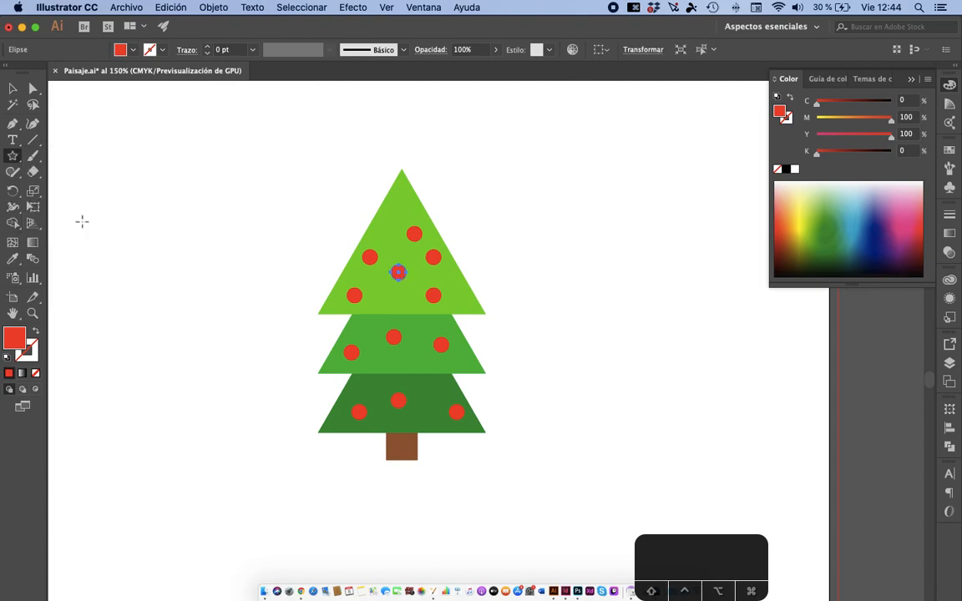
pyautogui.click(556, 234)
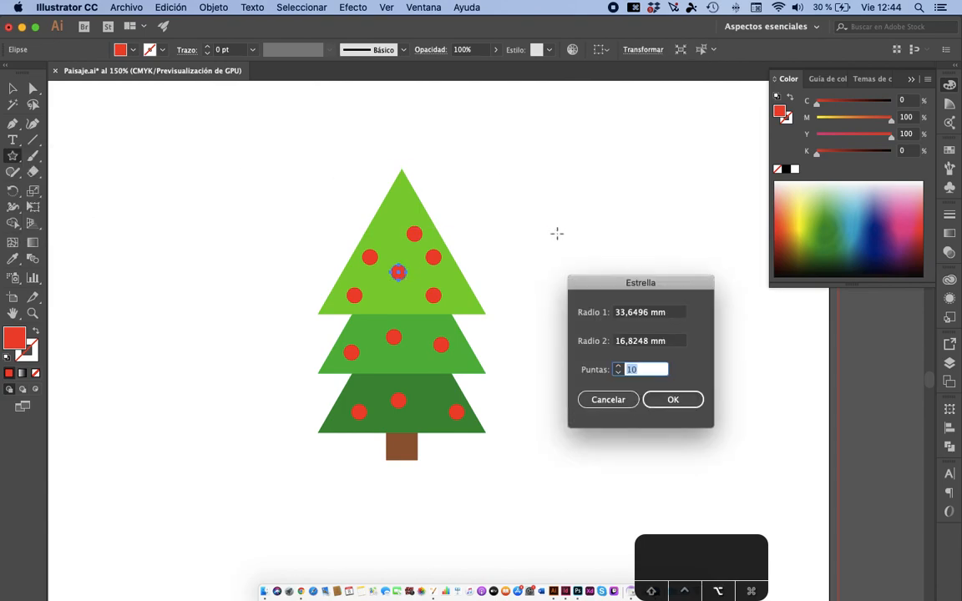
pyautogui.click(632, 312)
pyautogui.doubleClick(632, 312)
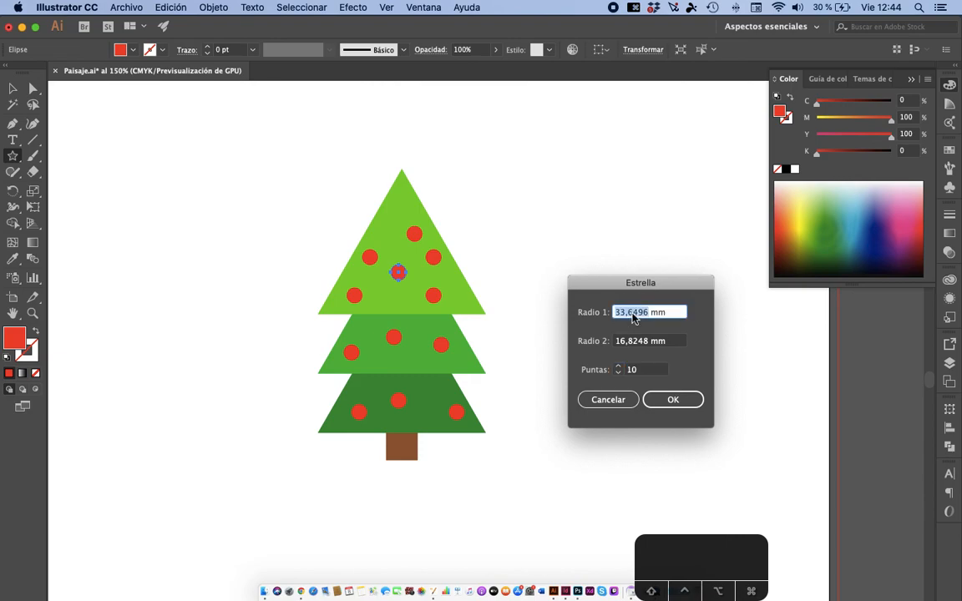
pyautogui.write('40')
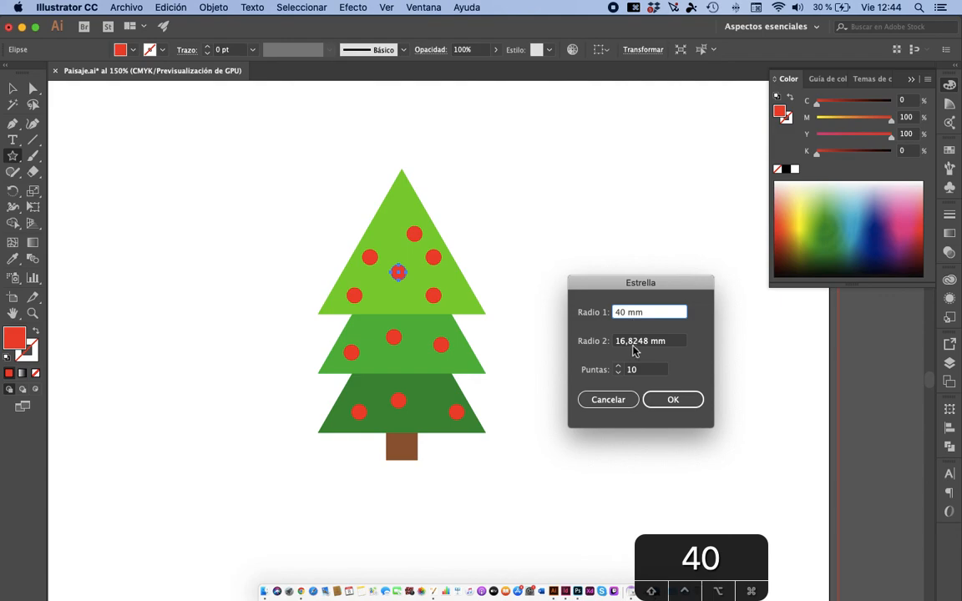
pyautogui.doubleClick(632, 345)
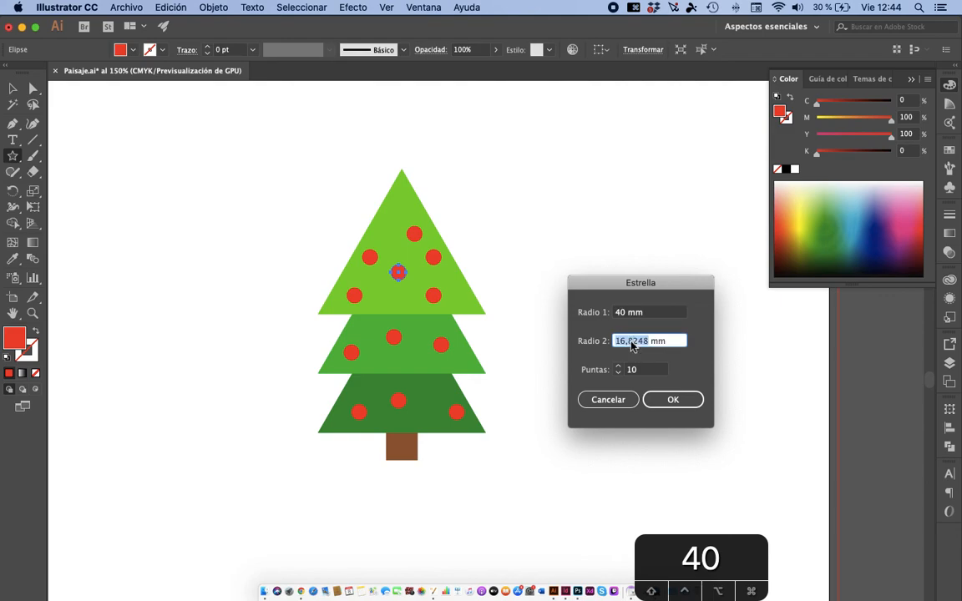
pyautogui.write('30')
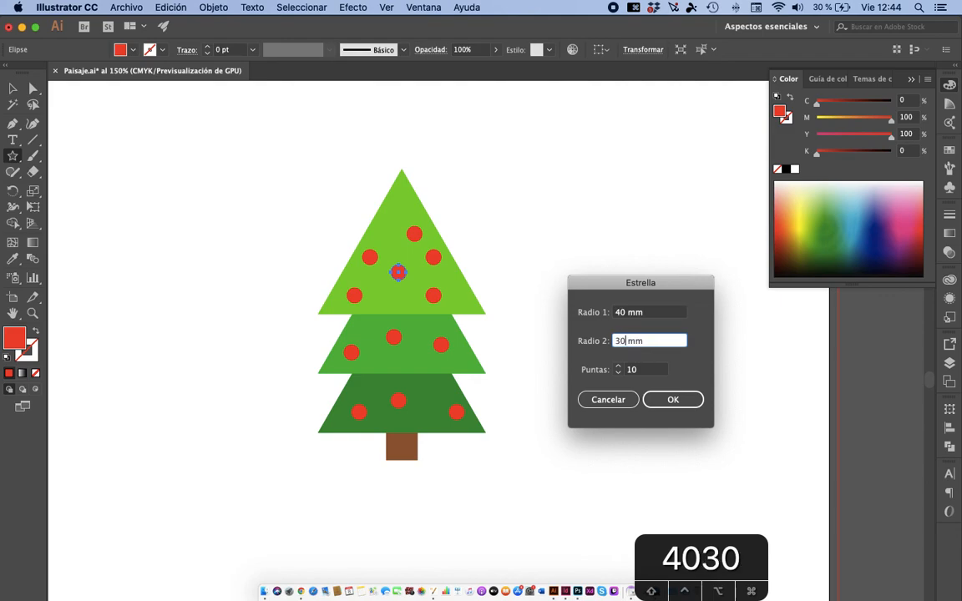
pyautogui.press('BackSpace')
pyautogui.press('BackSpace')
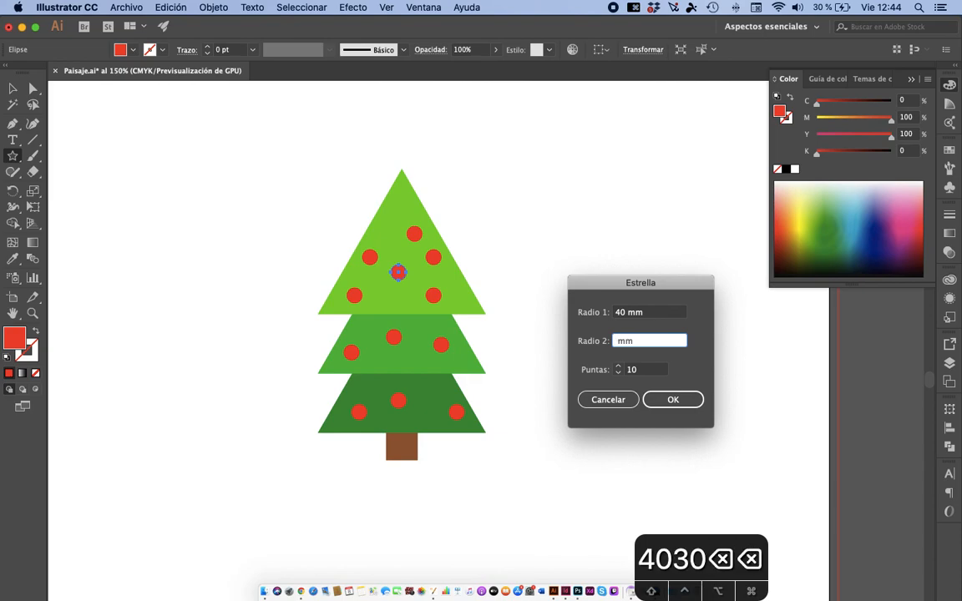
pyautogui.write('20')
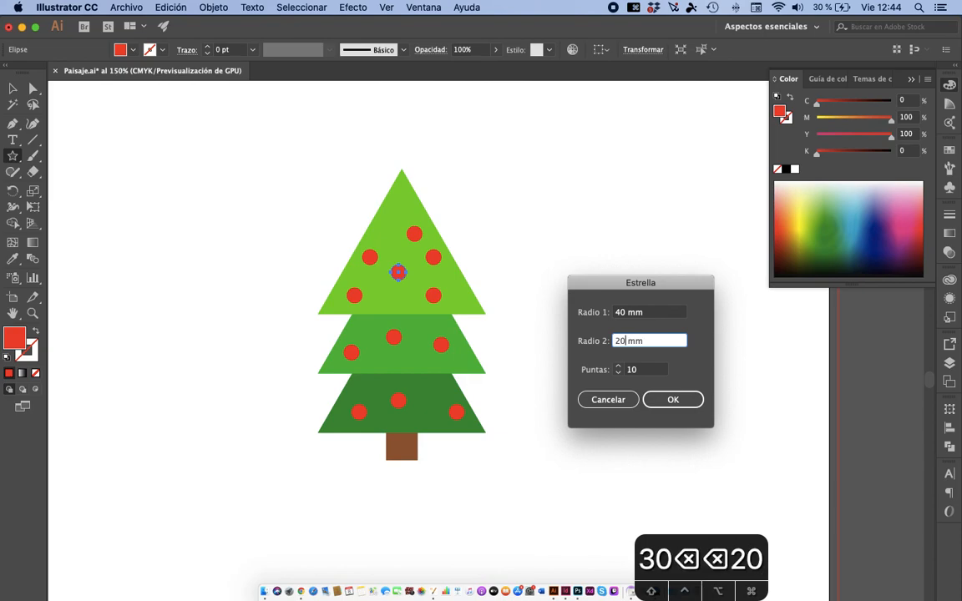
pyautogui.press('BackSpace')
pyautogui.write('5')
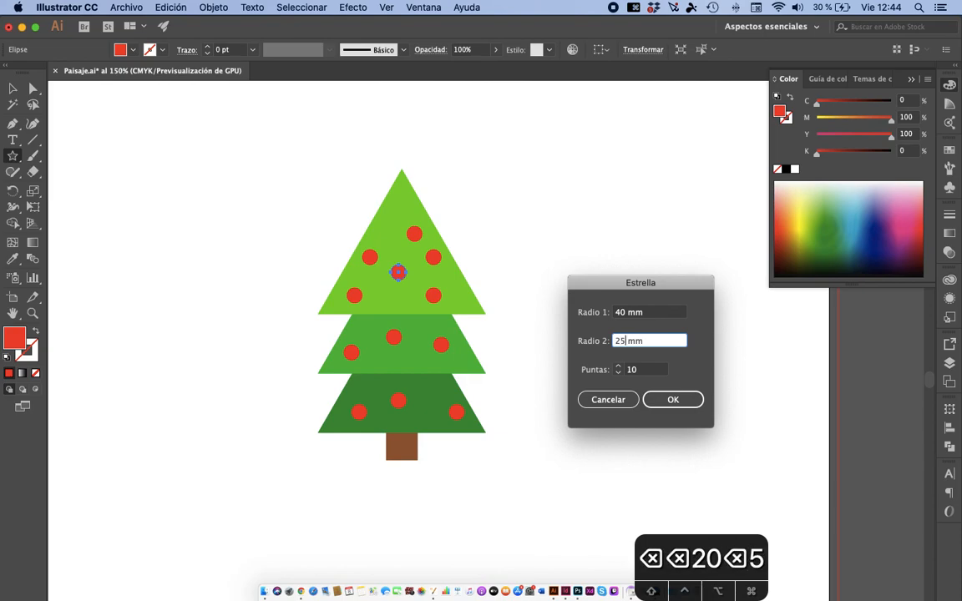
# Step: Set the star's number of points to 6 and create it
pyautogui.click(618, 367)
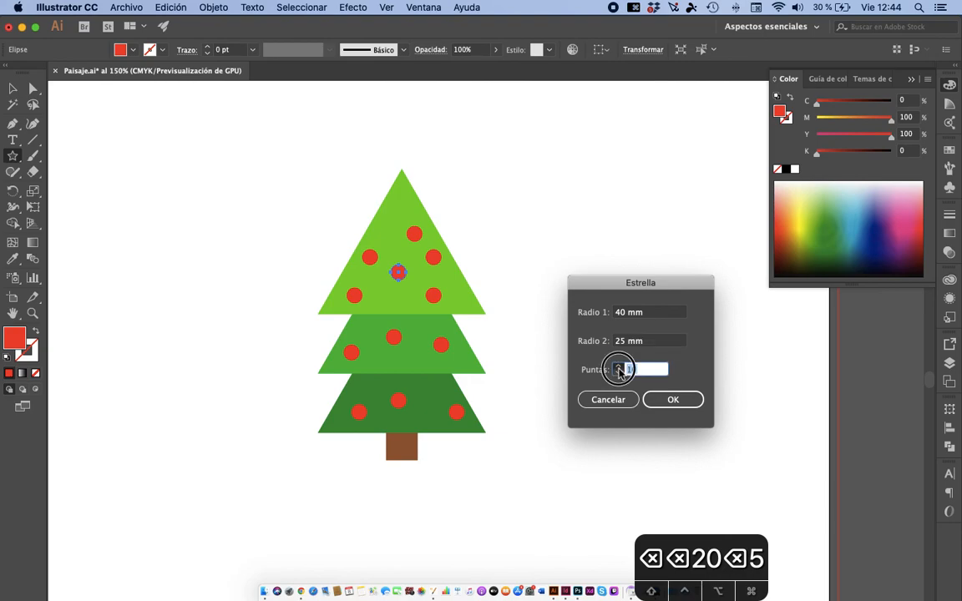
pyautogui.click(618, 373)
pyautogui.click(618, 372)
pyautogui.click(618, 372)
pyautogui.click(618, 372)
pyautogui.click(618, 373)
pyautogui.click(618, 372)
pyautogui.click(663, 405)
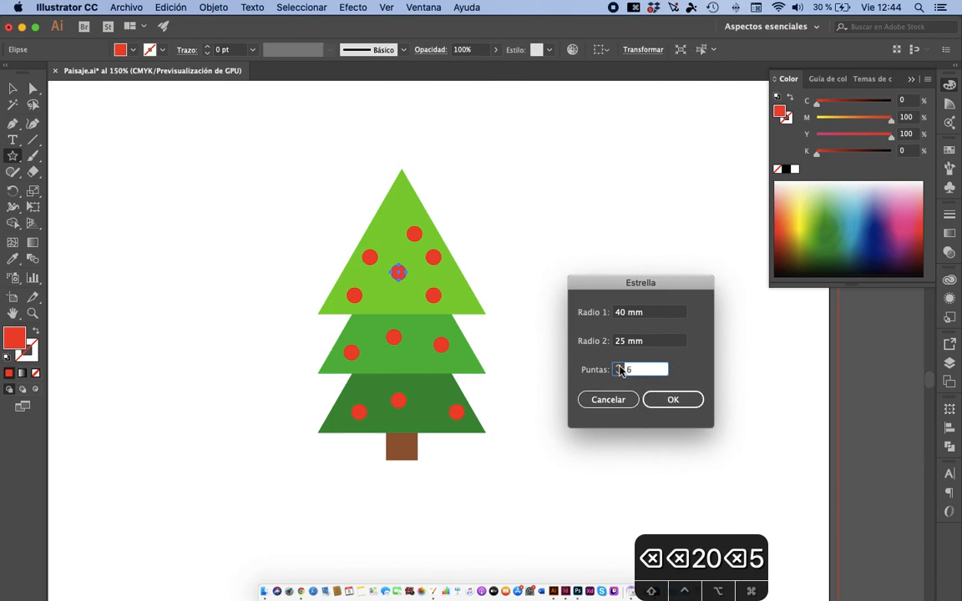
pyautogui.click(687, 402)
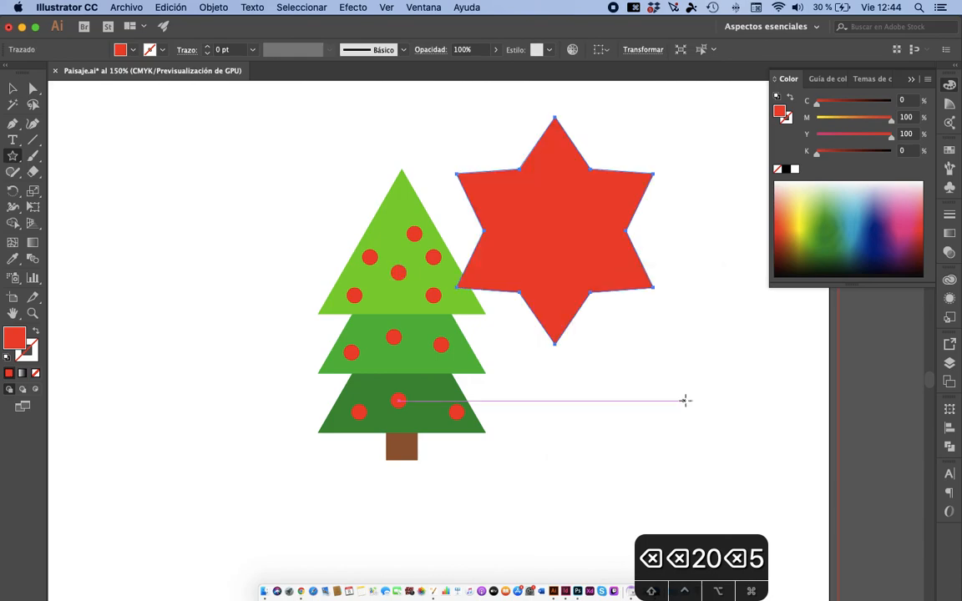
# Step: Replace the six-pointed star with a five-pointed one beside the tree, using Radius 1 of 40 mm and Radius 2 of 15 mm
pyautogui.press('BackSpace')
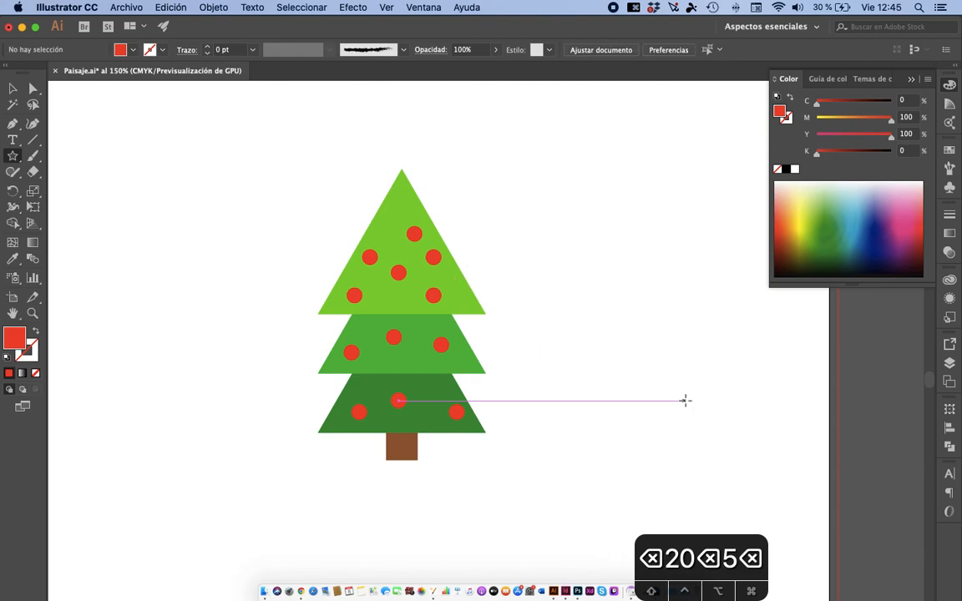
pyautogui.click(609, 315)
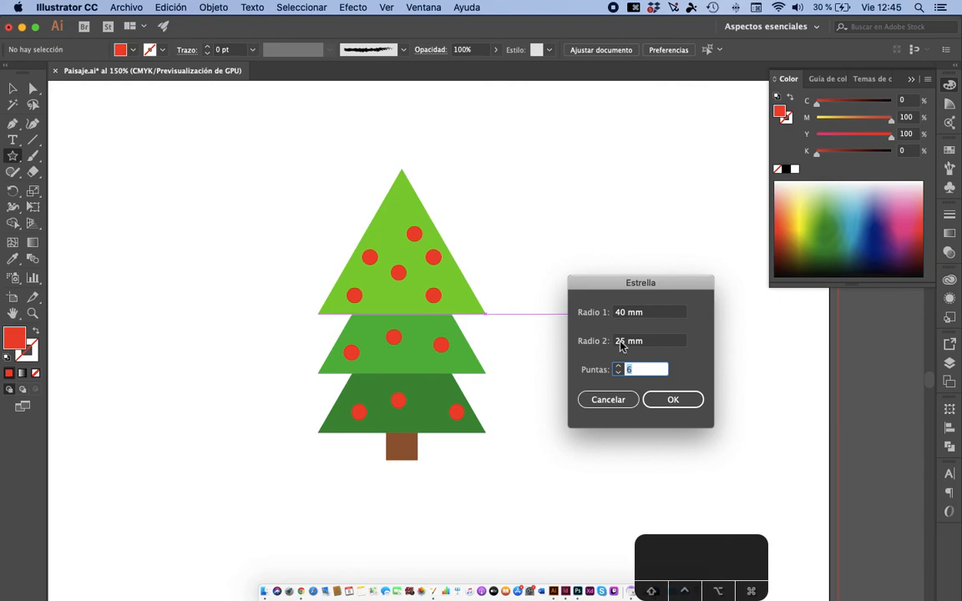
pyautogui.doubleClick(620, 342)
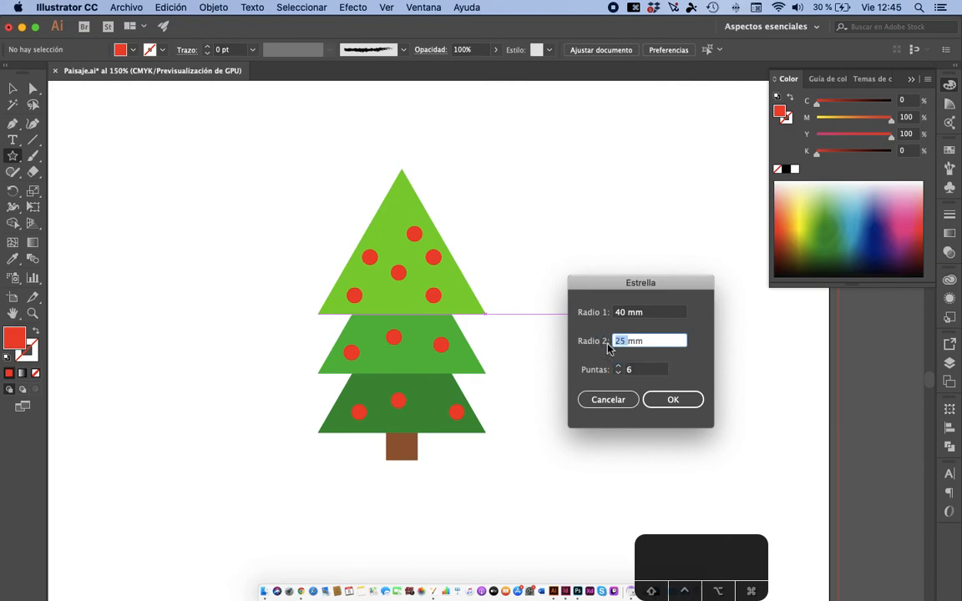
pyautogui.write('15')
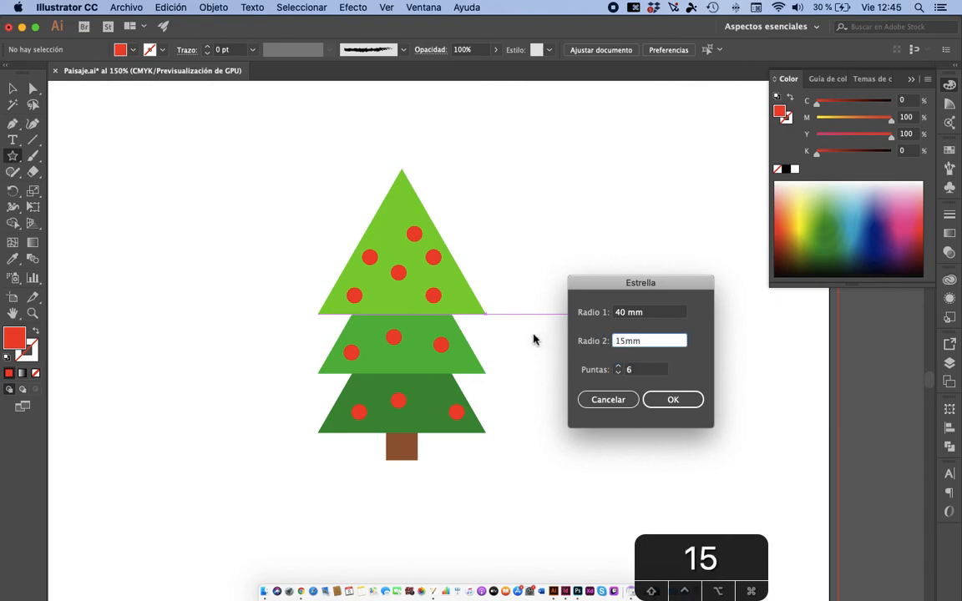
pyautogui.click(618, 373)
pyautogui.click(678, 400)
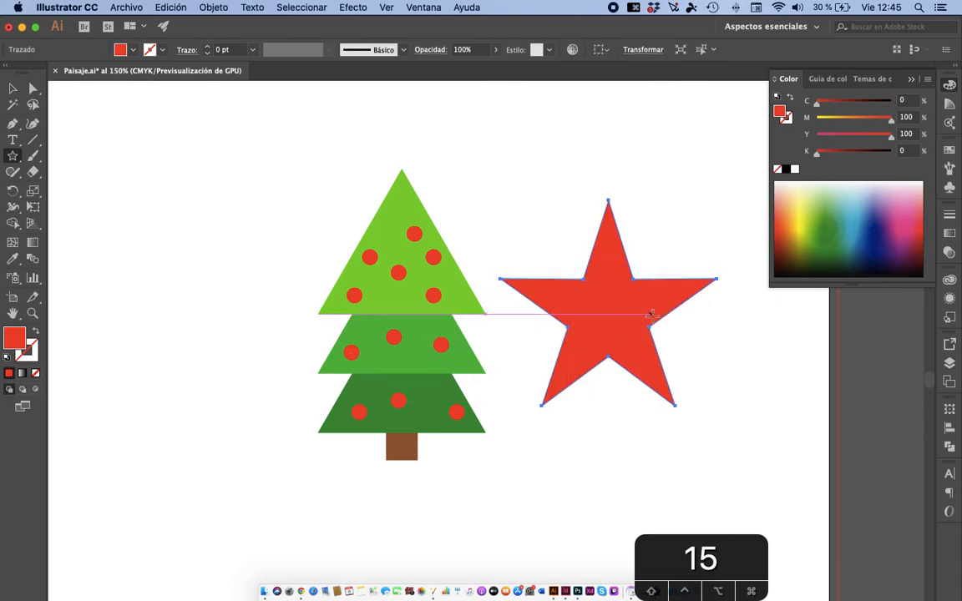
# Step: Fill the five-pointed star with the pure yellow swatch (C 0, M 0, Y 100, K 0)
pyautogui.click(133, 49)
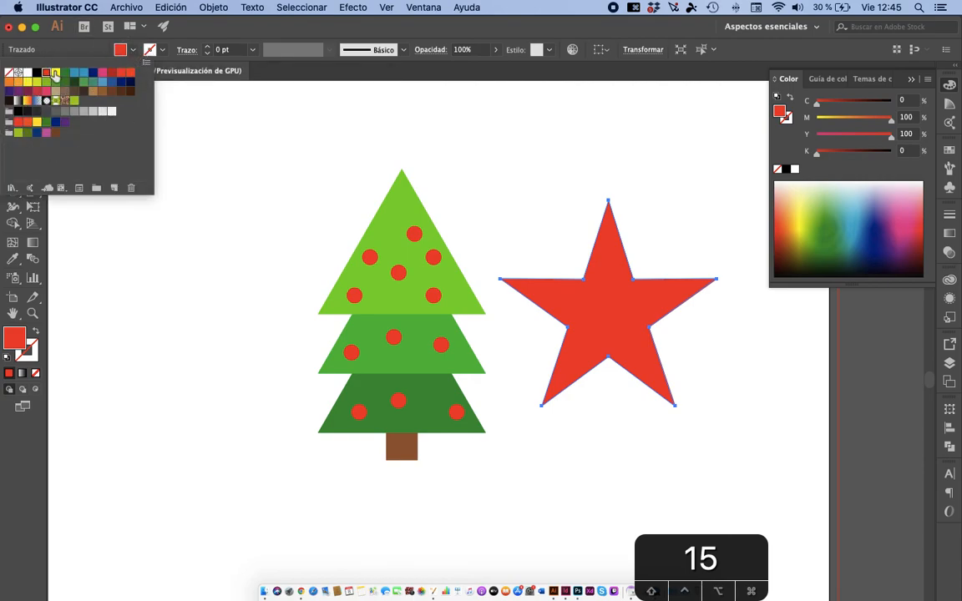
pyautogui.click(55, 74)
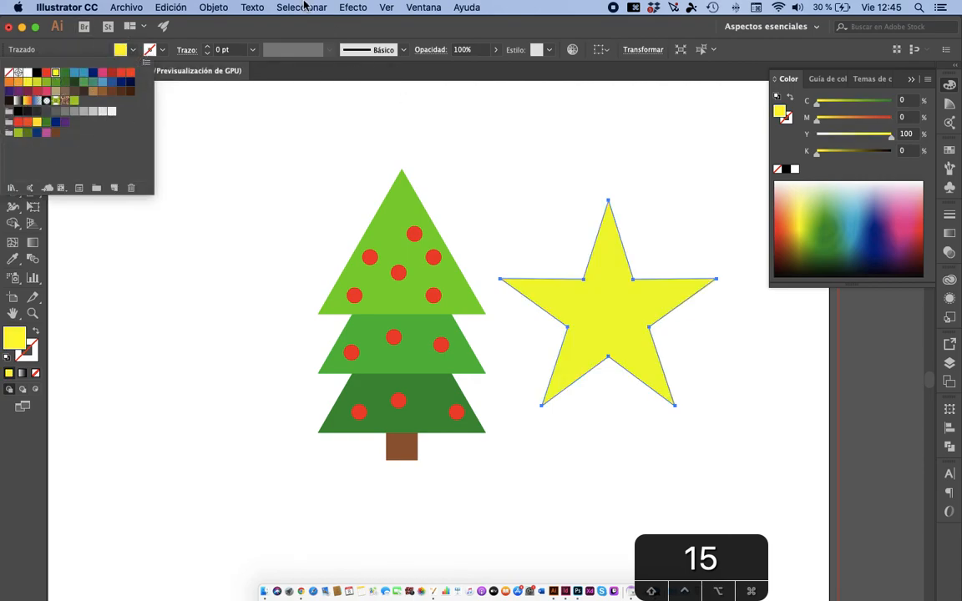
pyautogui.click(249, 35)
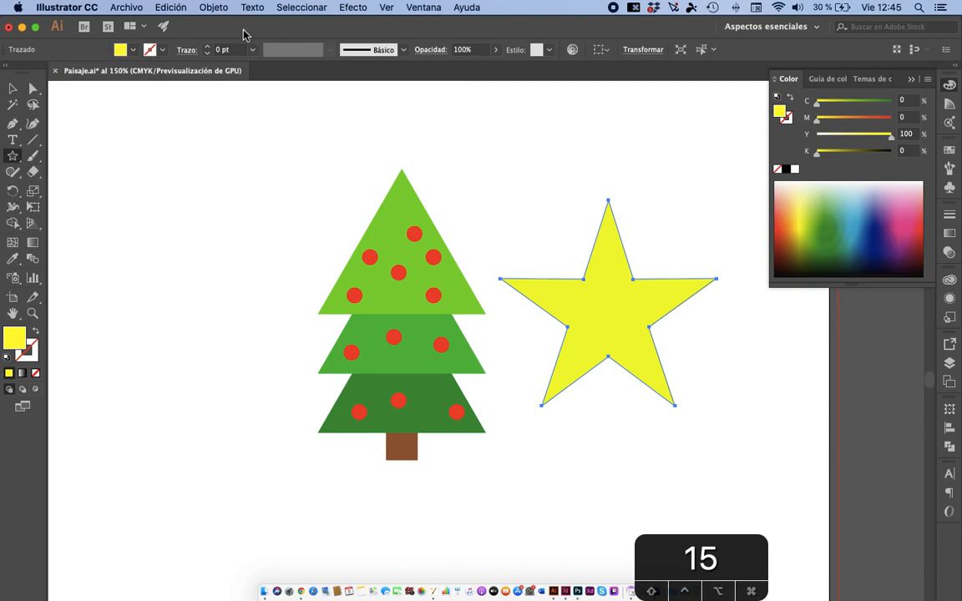
# Step: Scale the yellow star down to a small tree topper, centre it on the tree's tip, and collapse the Color panel
pyautogui.click(12, 87)
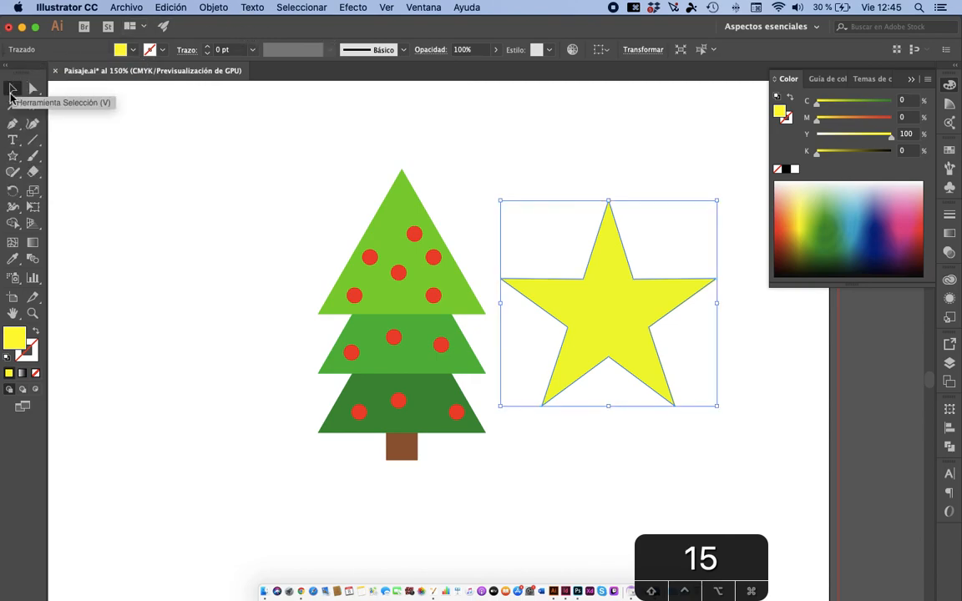
pyautogui.moveTo(572, 272); pyautogui.dragTo(421, 189)
pyautogui.moveTo(519, 305); pyautogui.dragTo(364, 222)
pyautogui.moveTo(334, 141); pyautogui.dragTo(403, 167)
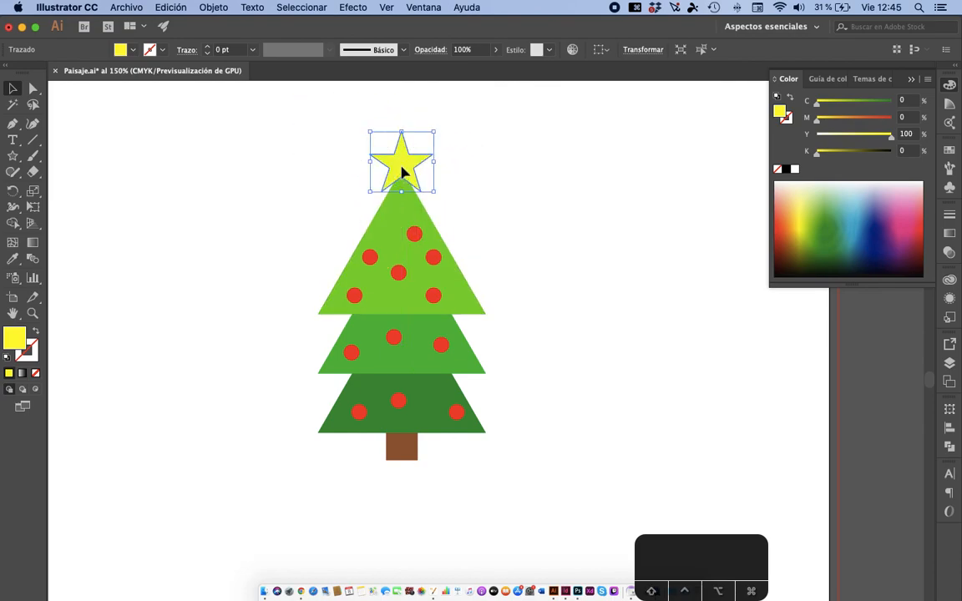
pyautogui.click(467, 190)
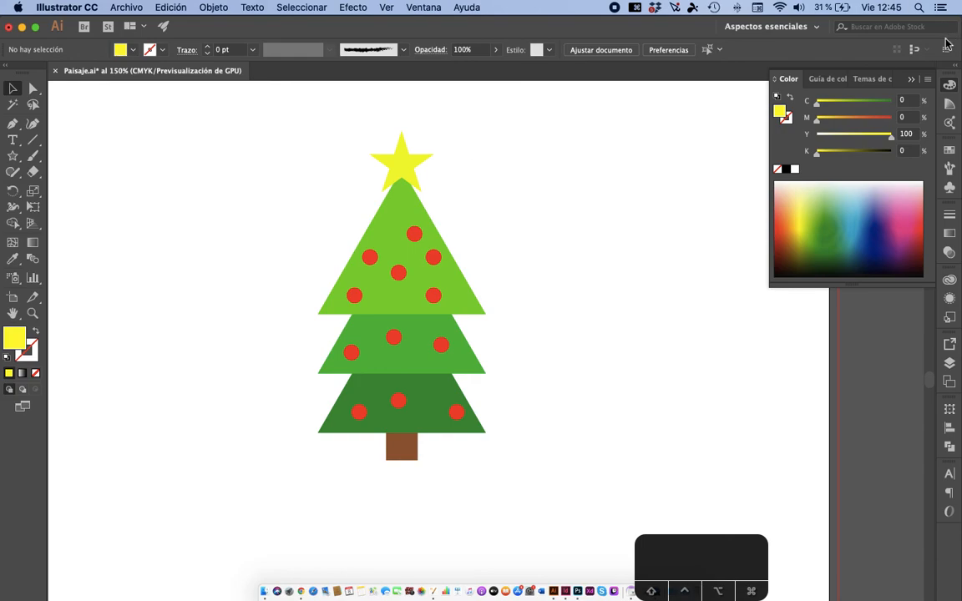
pyautogui.click(912, 79)
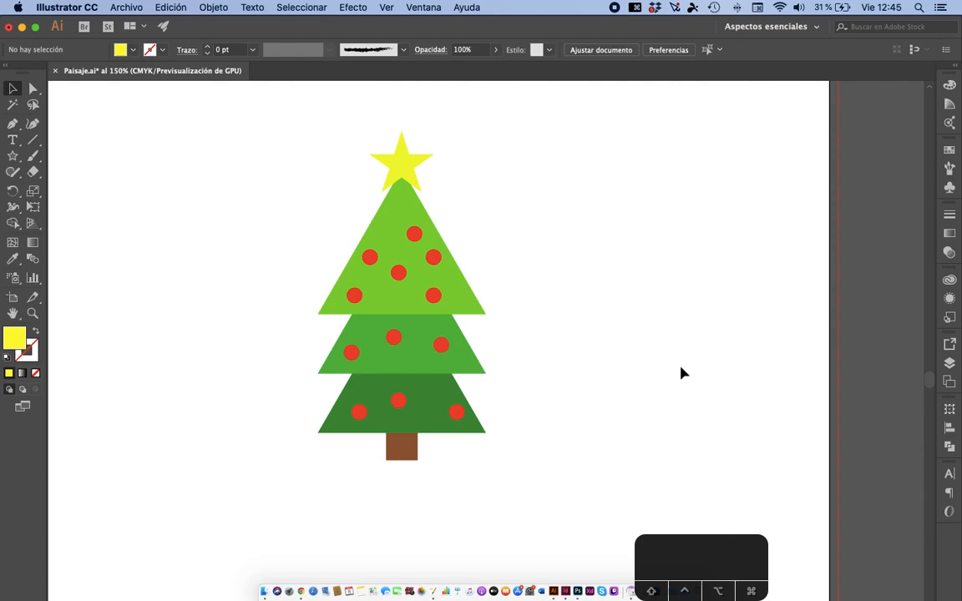
pyautogui.moveTo(693, 562); pyautogui.dragTo(837, 570)
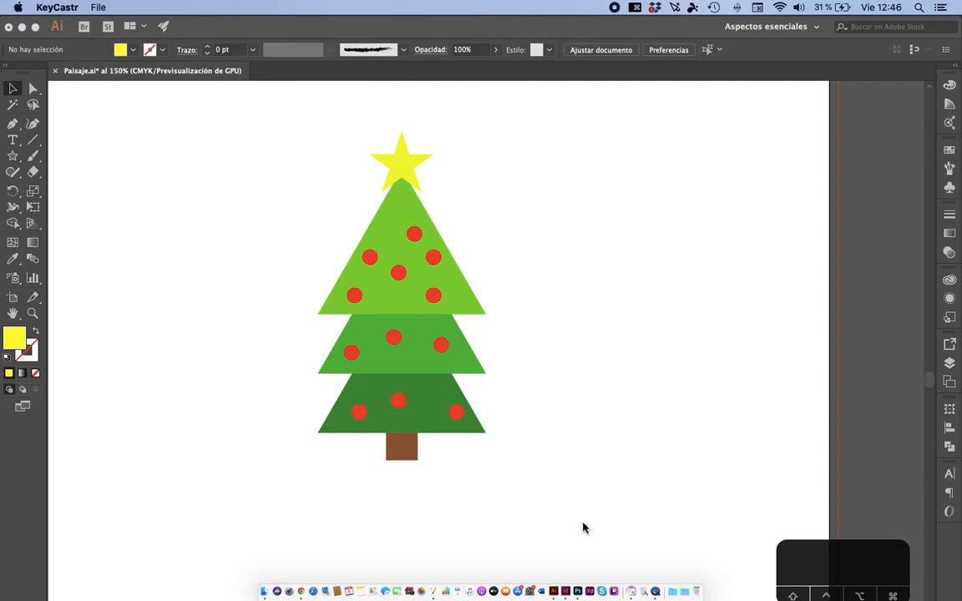
pyautogui.click(656, 591)
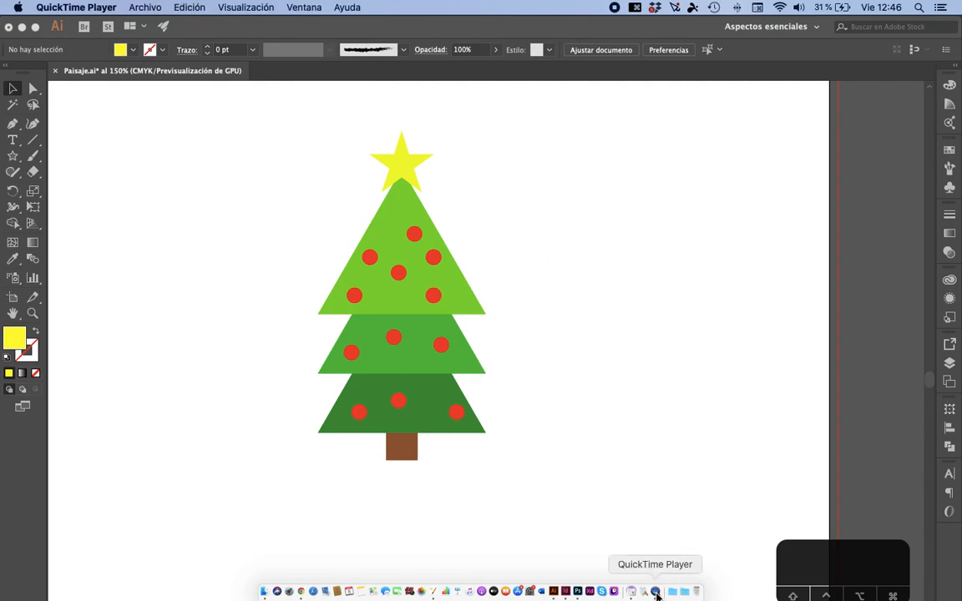
pyautogui.rightClick(656, 591)
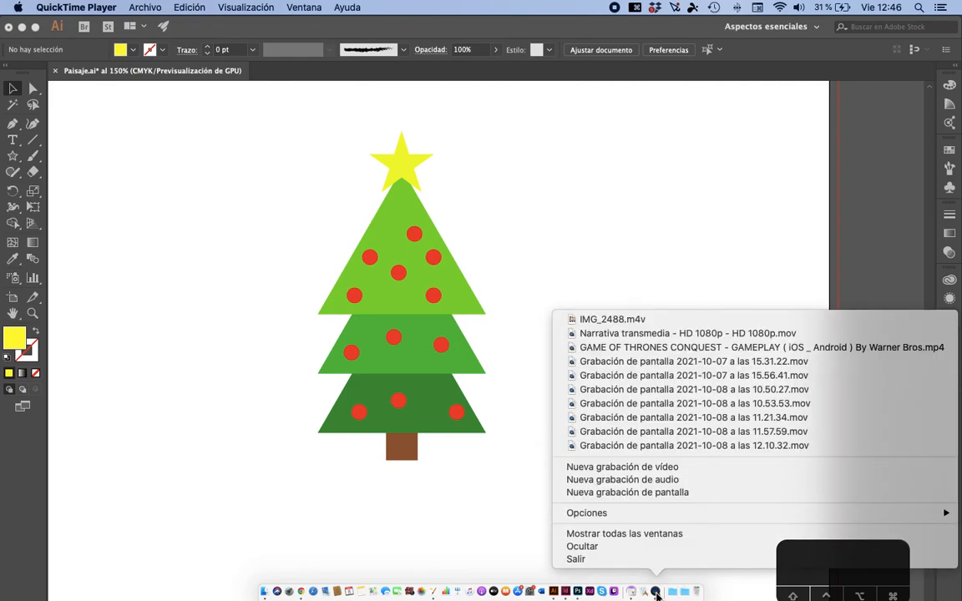
pyautogui.click(650, 492)
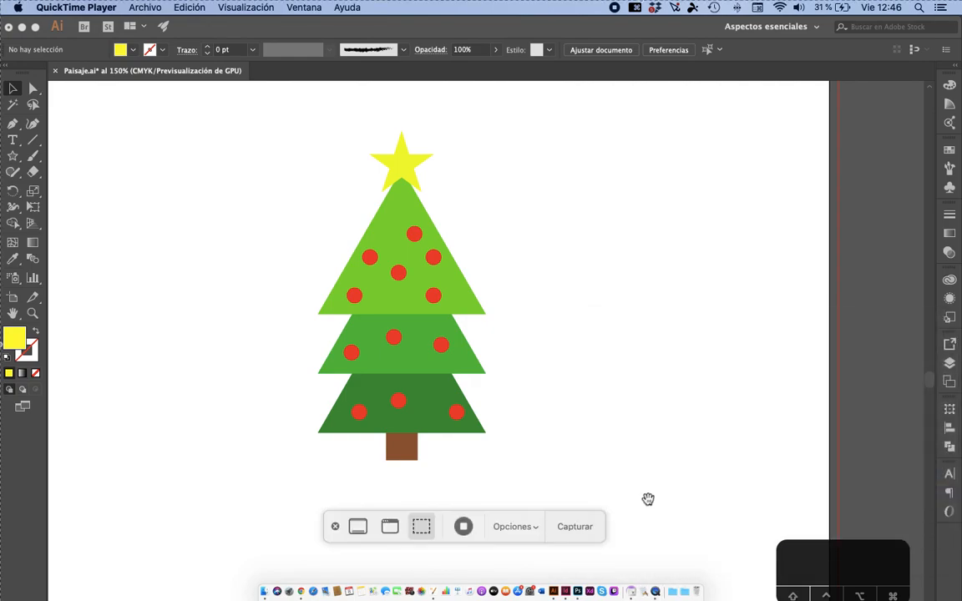